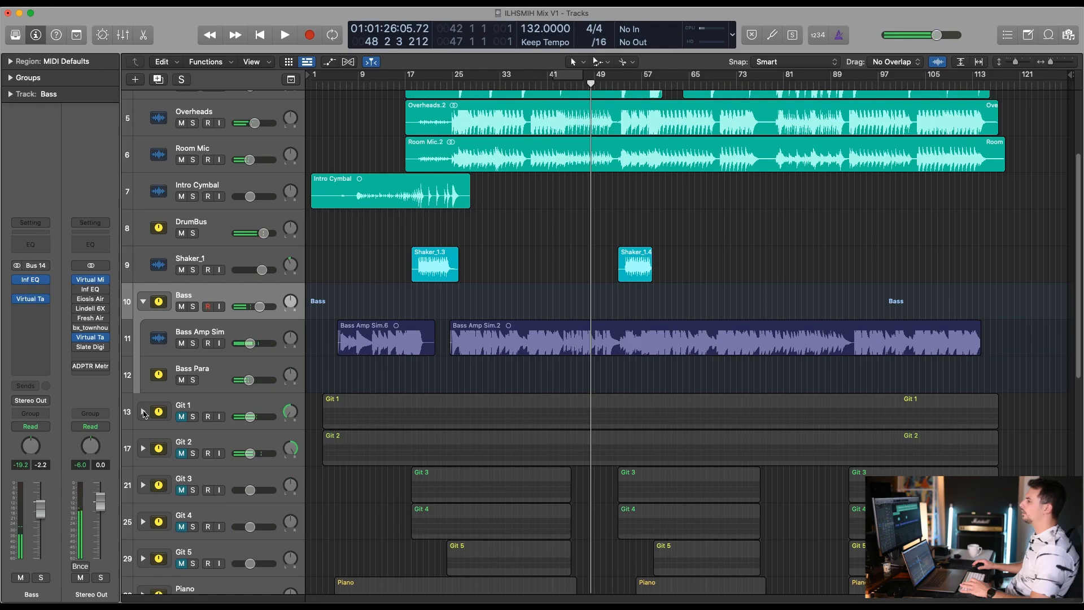
Expand all the guitar track stacks, then unmute Git 1 and Git 2 and collapse those two stacks
{"action": "left_click", "coordinate": [143, 414], "text": "alt"}
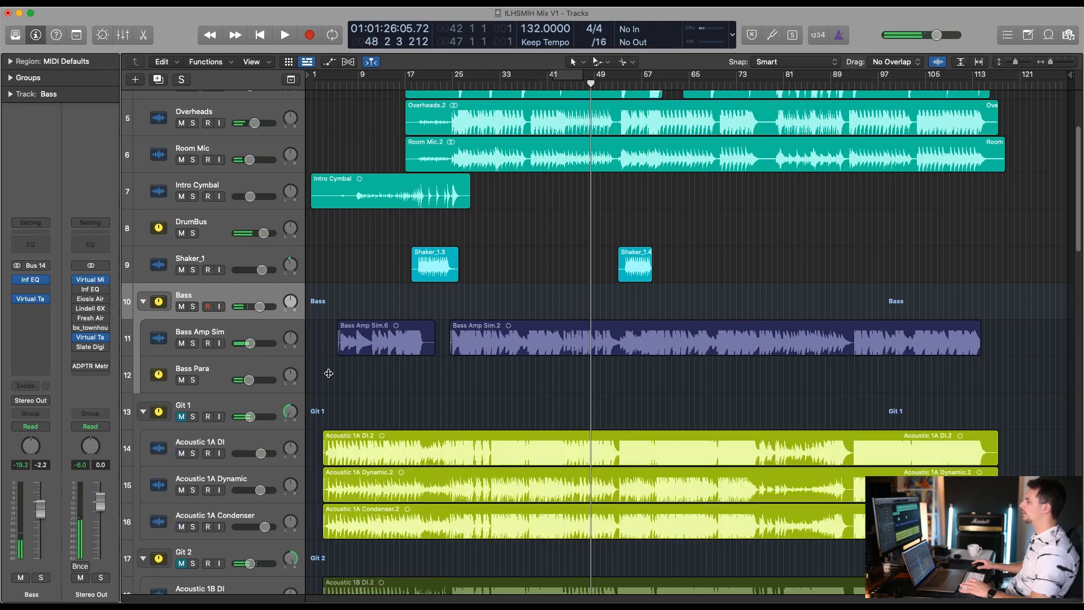
{"action": "scroll", "coordinate": [372, 350], "scroll_direction": "down", "scroll_amount": 5}
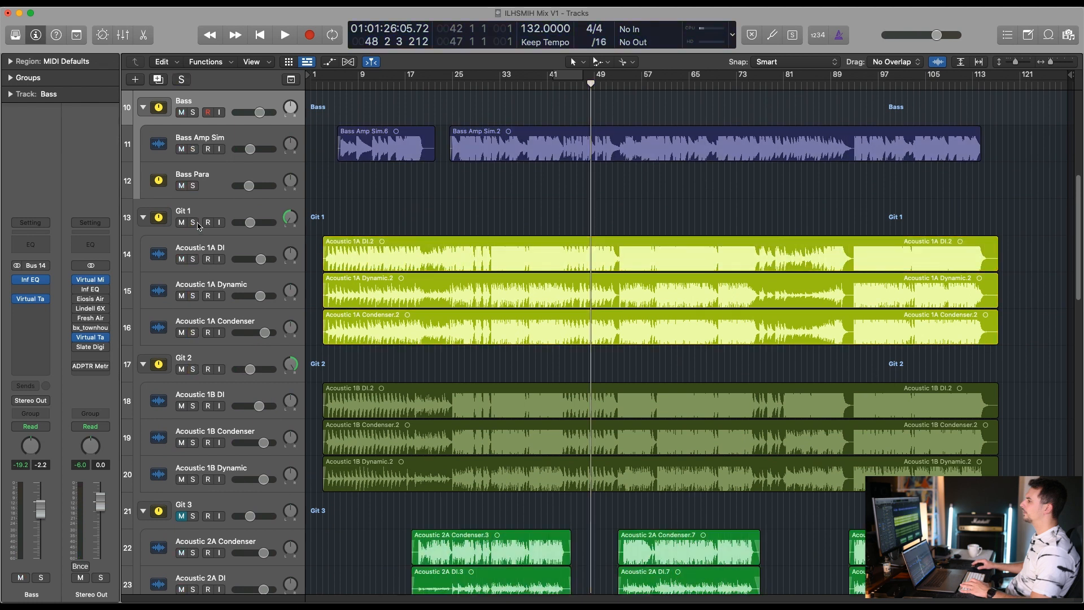
{"action": "left_click", "coordinate": [144, 219]}
{"action": "left_click", "coordinate": [145, 255]}
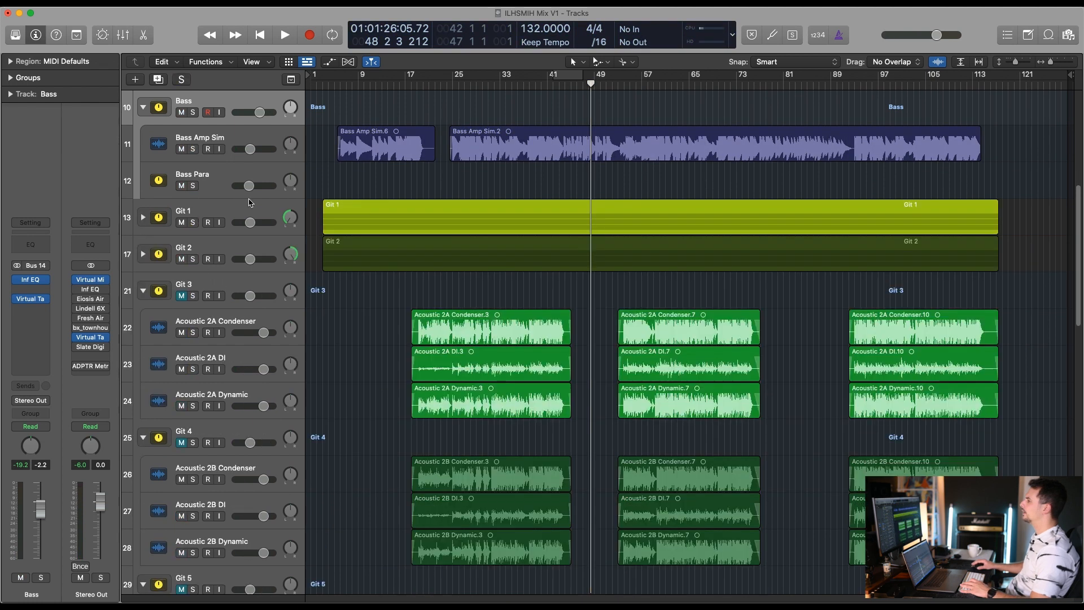
Solo Git 1 and Git 2 and listen to them at several points in the song, from about bar 9 to bar 100
{"action": "left_click", "coordinate": [193, 223]}
{"action": "left_click", "coordinate": [193, 260]}
{"action": "key", "text": "space"}
{"action": "left_click", "coordinate": [365, 86]}
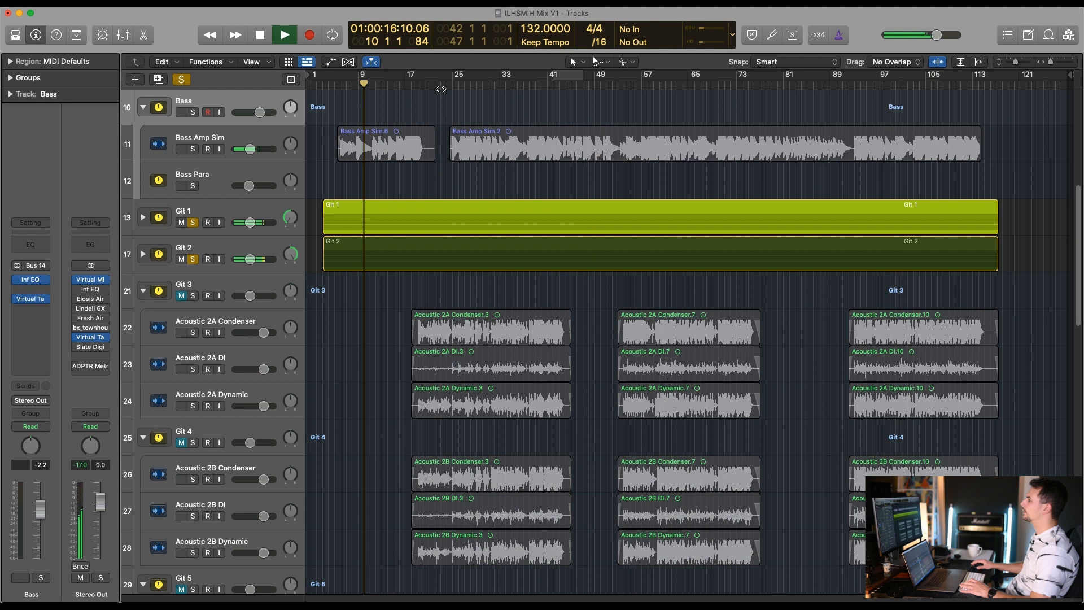
{"action": "left_click", "coordinate": [470, 85]}
{"action": "left_click", "coordinate": [664, 85]}
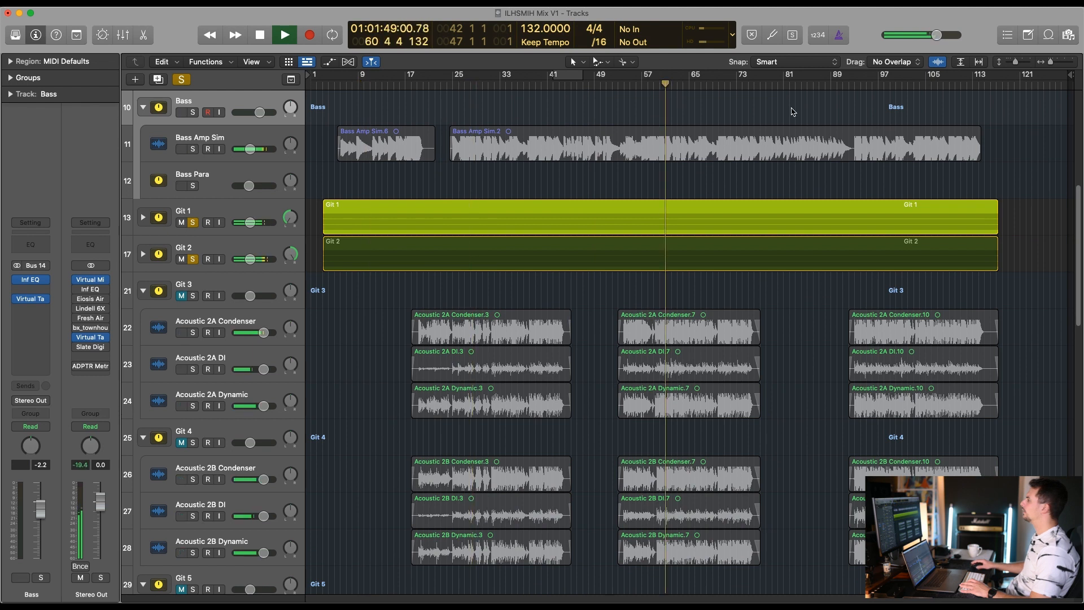
{"action": "left_click", "coordinate": [896, 86]}
{"action": "key", "text": "space"}
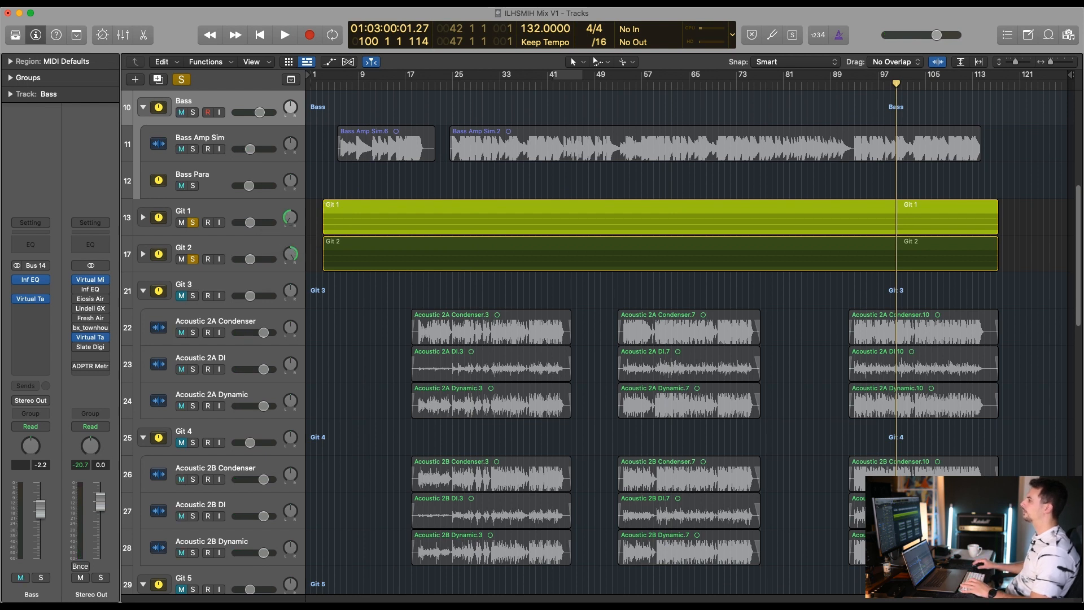
Select Git 1, play from bar 7, and clear the Git 1 and Git 2 solos to hear them in the full mix
{"action": "left_click", "coordinate": [347, 83]}
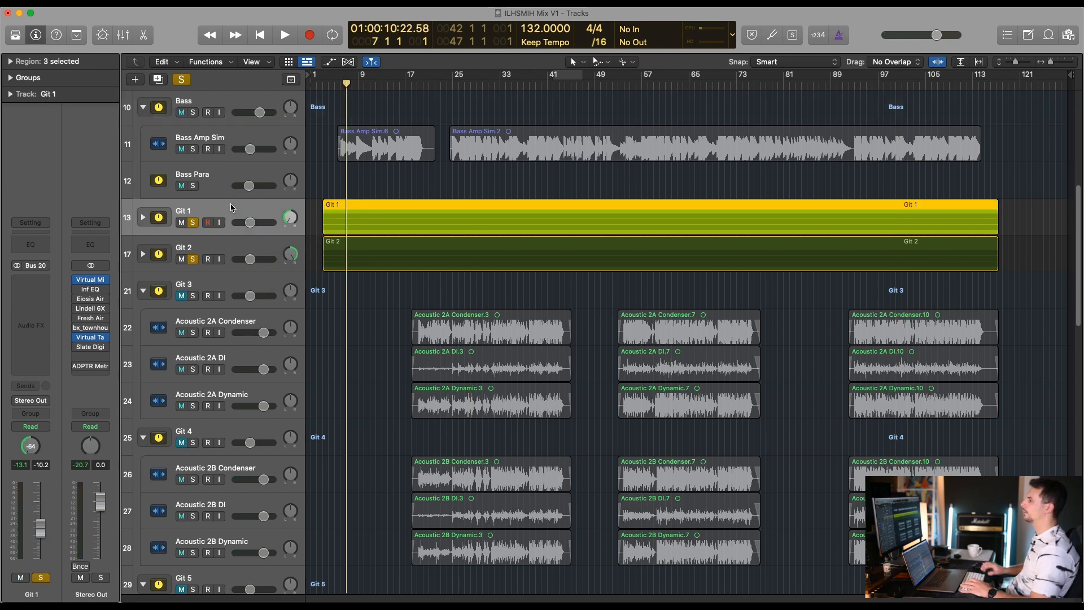
{"action": "left_click", "coordinate": [231, 208]}
{"action": "key", "text": "space"}
{"action": "scroll", "coordinate": [231, 208], "scroll_direction": "up", "scroll_amount": 3}
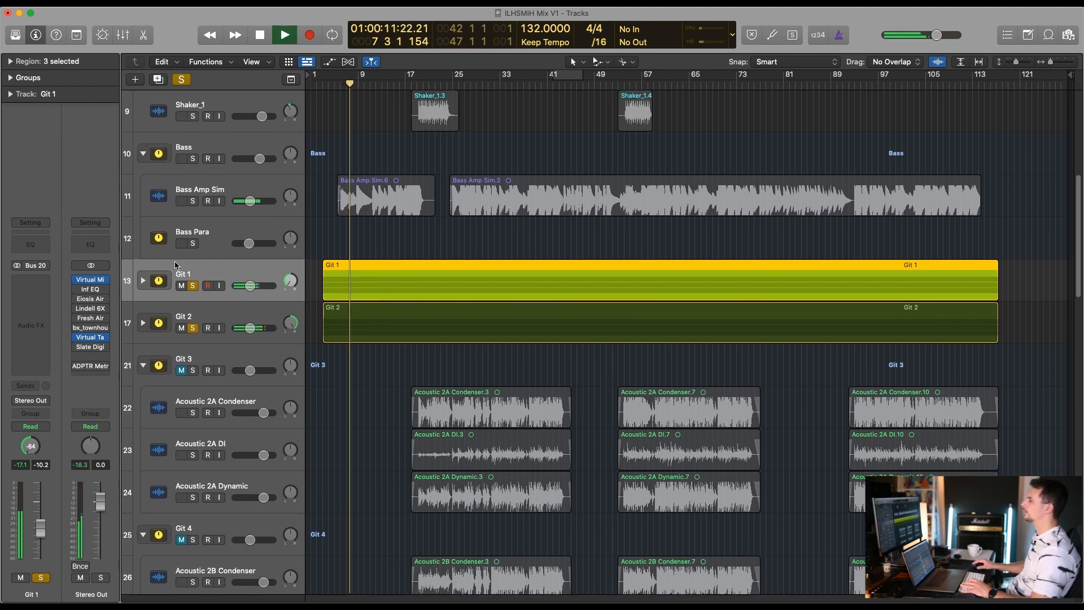
{"action": "left_click_drag", "start_coordinate": [192, 286], "coordinate": [201, 320]}
{"action": "scroll", "coordinate": [201, 322], "scroll_direction": "up", "scroll_amount": 5}
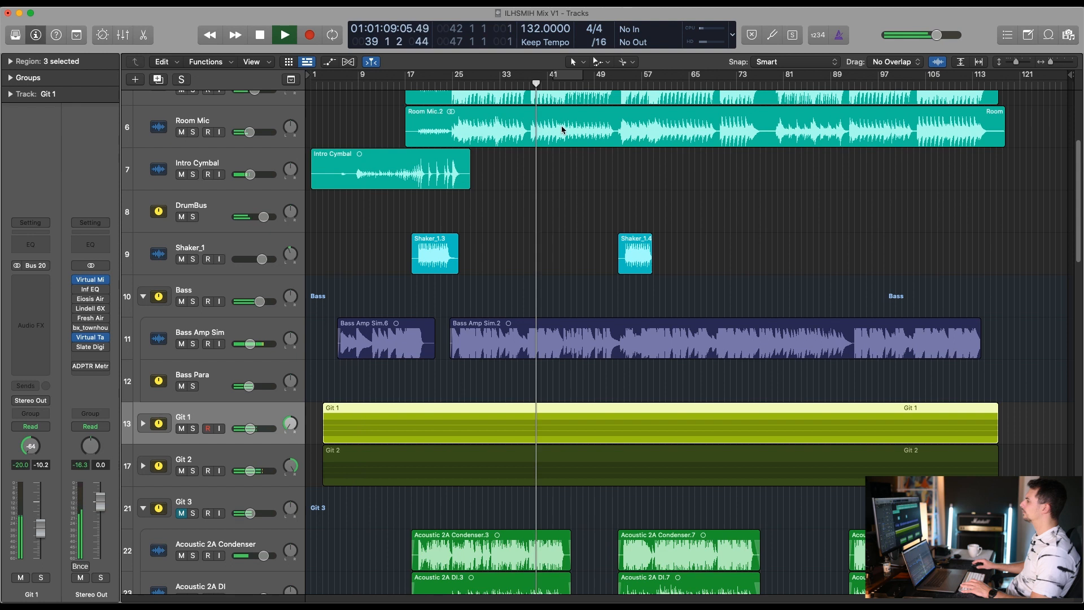
{"action": "scroll", "coordinate": [239, 322], "scroll_direction": "down", "scroll_amount": 3}
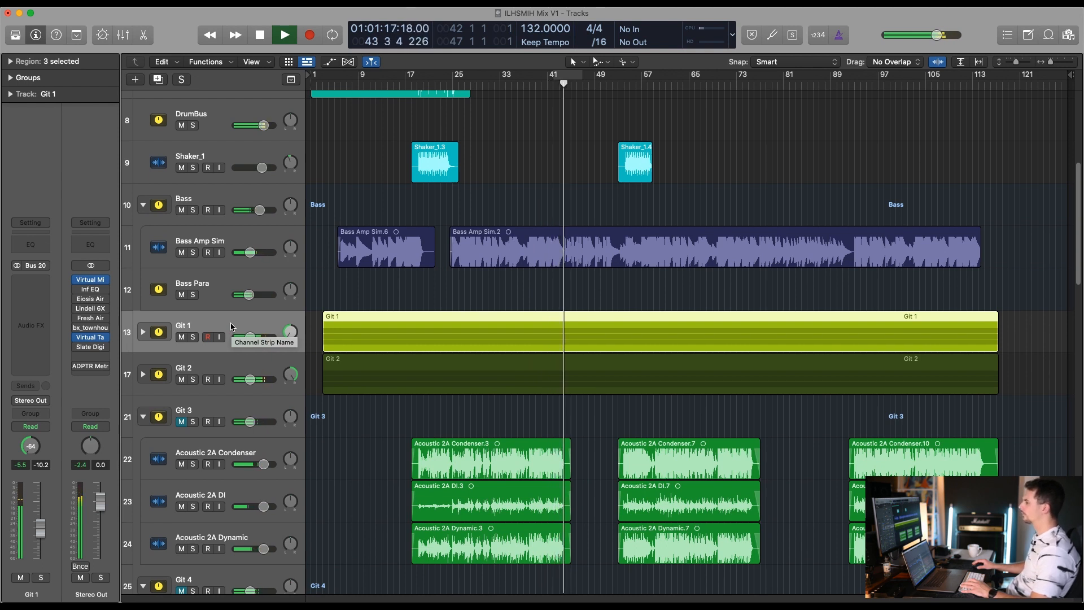
{"action": "key", "text": "space"}
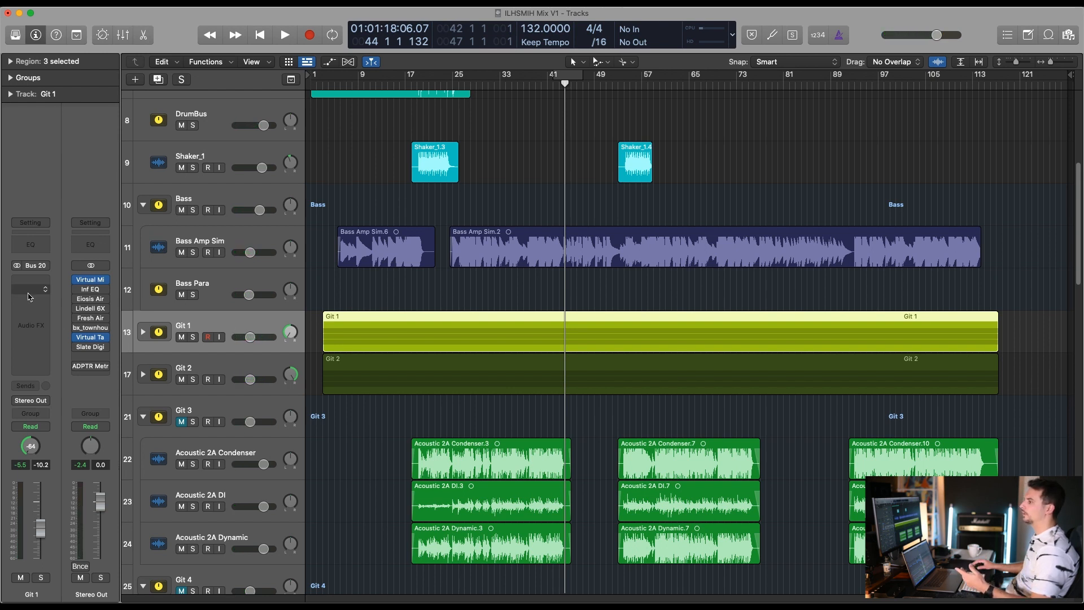
Insert the Plugin Alliance bx_console SSL 4000 E as an audio effect on the Git 1 channel
{"action": "left_click", "coordinate": [40, 309]}
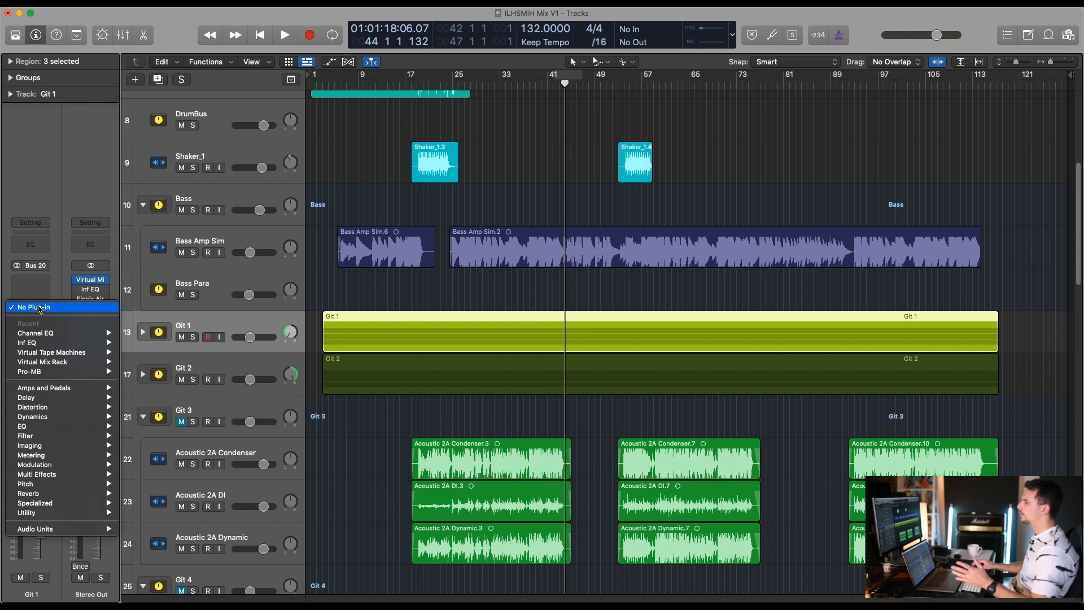
{"action": "mouse_move", "coordinate": [81, 529]}
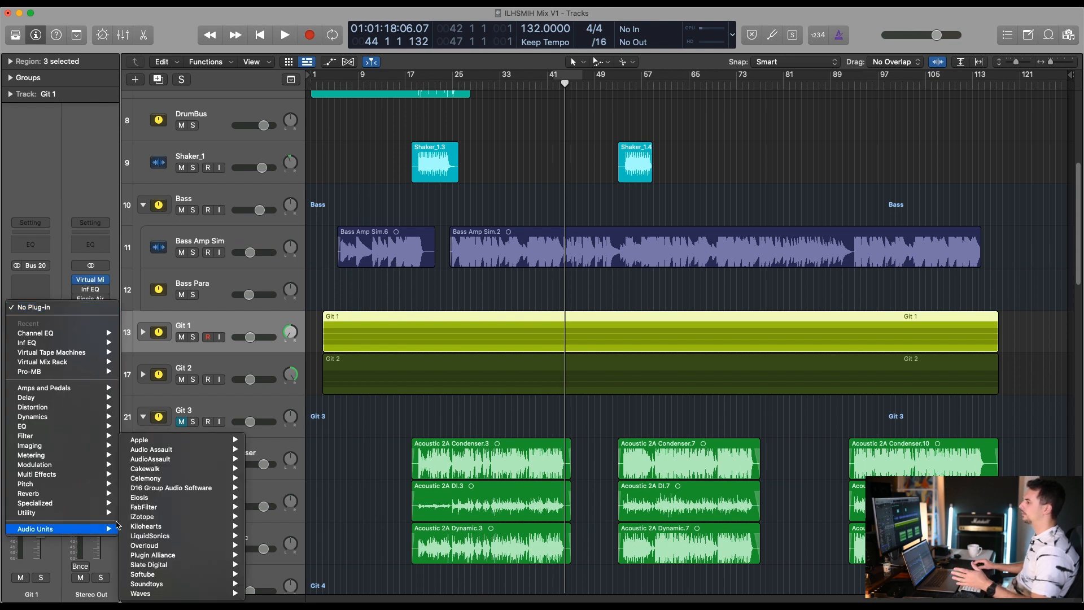
{"action": "mouse_move", "coordinate": [180, 573]}
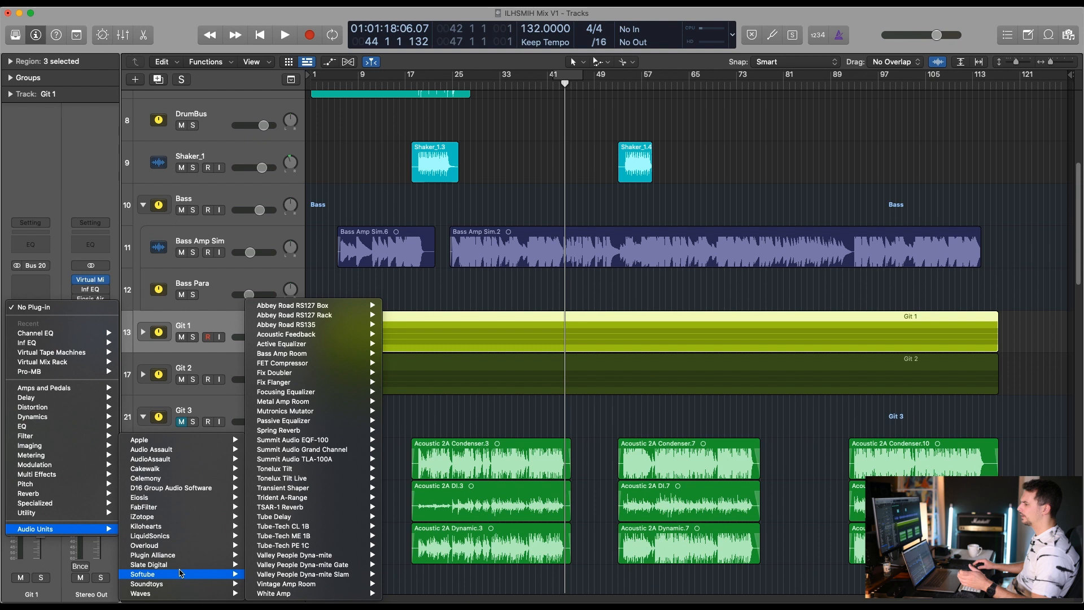
{"action": "mouse_move", "coordinate": [180, 555]}
{"action": "left_click", "coordinate": [338, 404]}
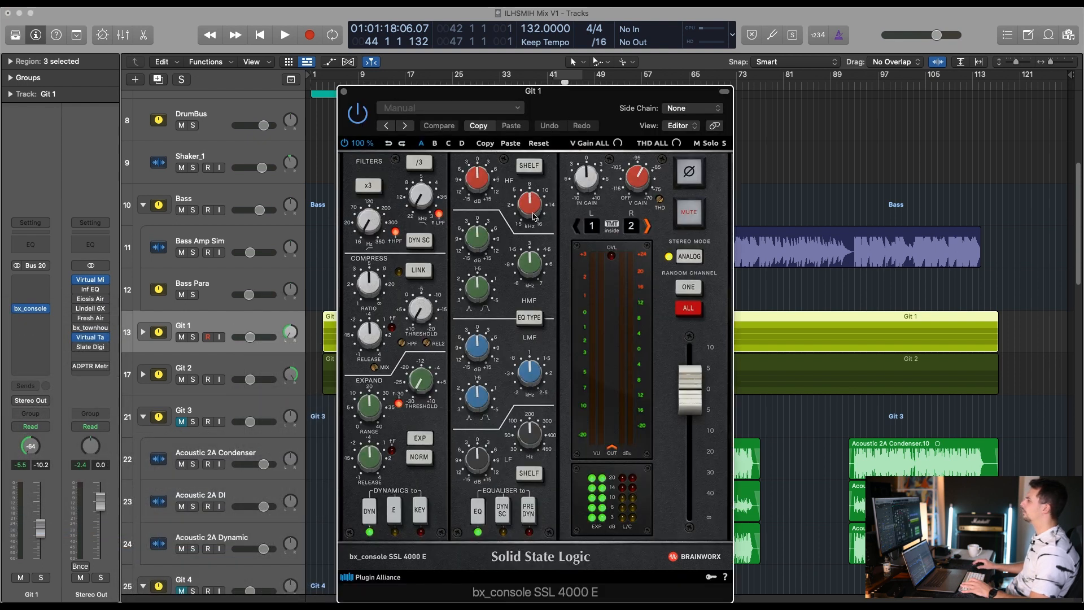
Solo Git 1 and centre its pan during playback while boosting the HF band gain in the bx_console equaliser
{"action": "key", "text": "space"}
{"action": "left_click_drag", "start_coordinate": [534, 216], "coordinate": [536, 211]}
{"action": "key", "text": "s"}
{"action": "left_click_drag", "start_coordinate": [483, 179], "coordinate": [483, 161]}
{"action": "left_click", "coordinate": [292, 333], "text": "alt"}
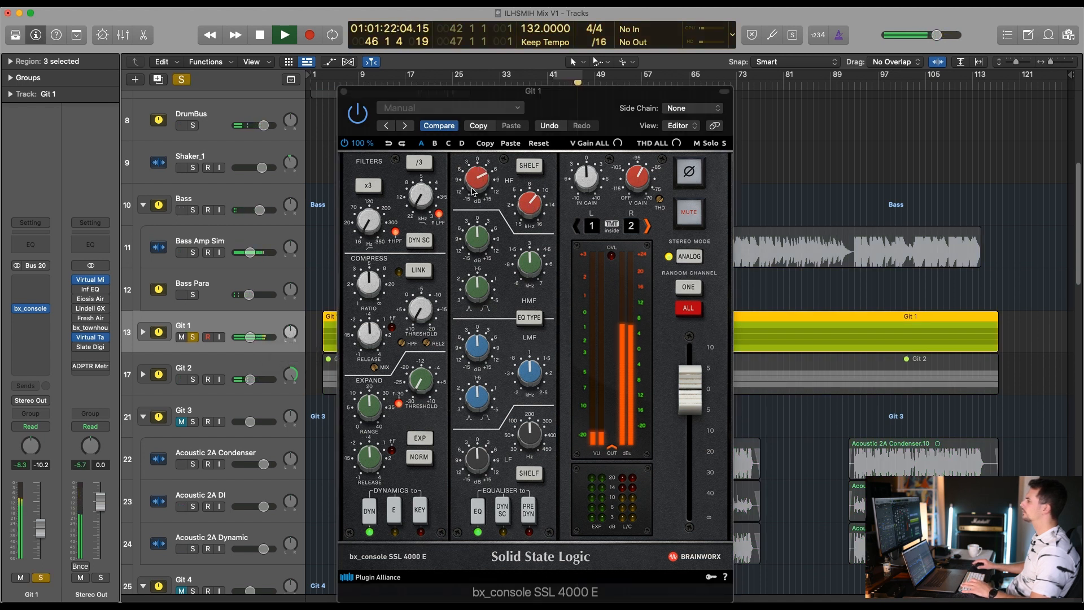
{"action": "left_click", "coordinate": [473, 192]}
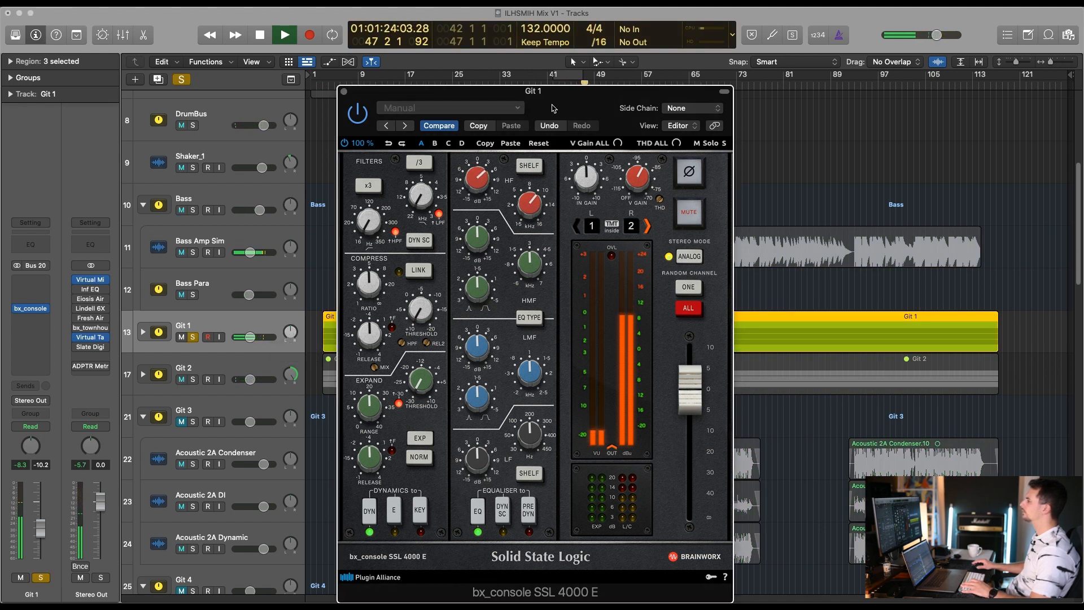
Place the equaliser before the dynamics in bx_console and adjust the compressor's threshold and release by ear
{"action": "left_click_drag", "start_coordinate": [553, 108], "coordinate": [608, 95]}
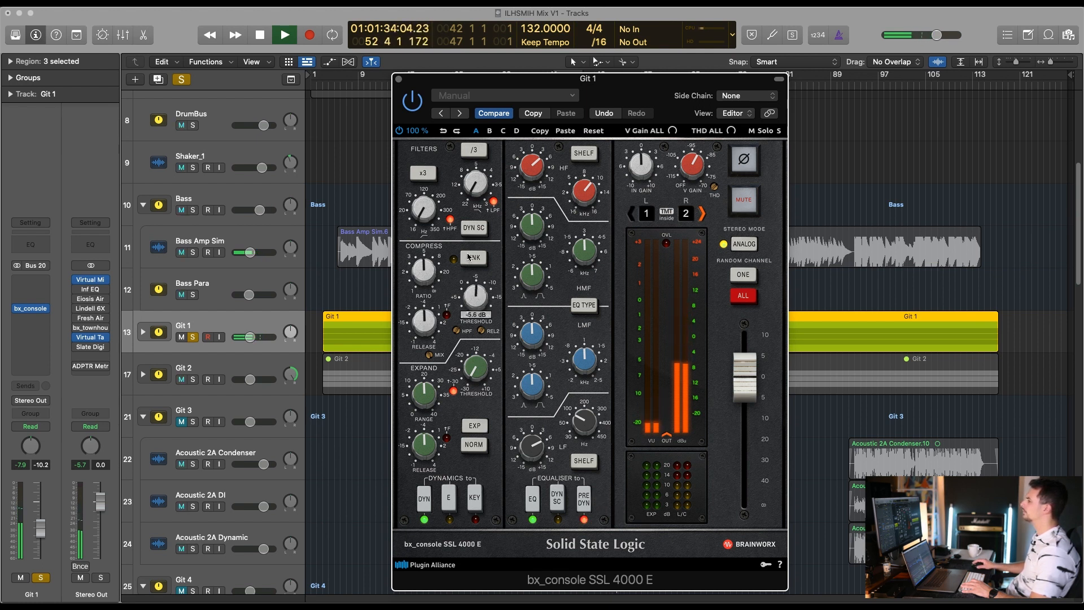
{"action": "left_click_drag", "start_coordinate": [648, 84], "coordinate": [435, 66]}
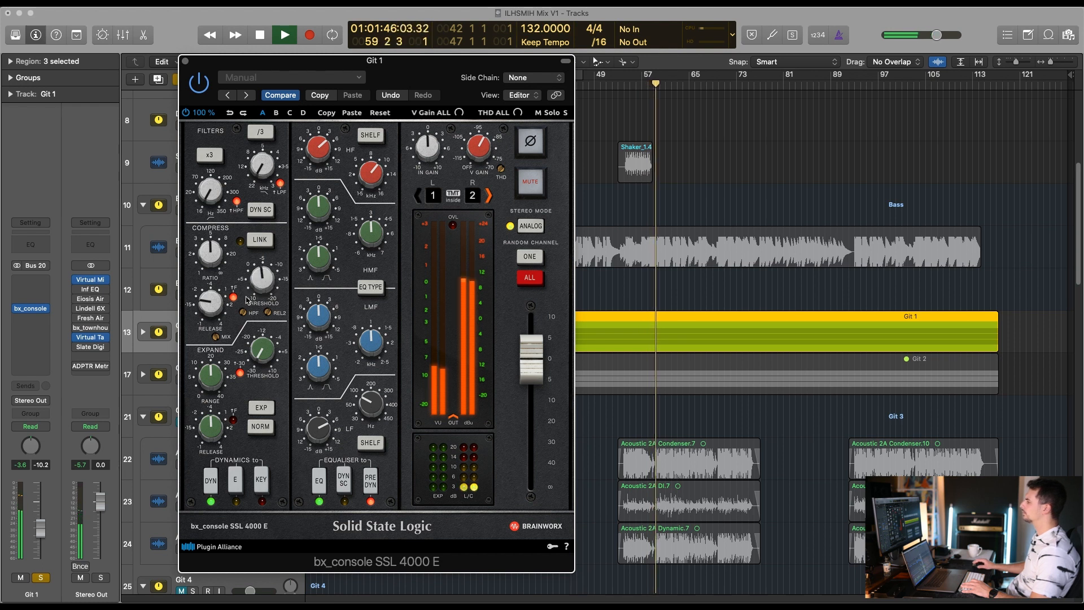
{"action": "mouse_move", "coordinate": [263, 283]}
{"action": "left_mouse_down"}
{"action": "mouse_move", "coordinate": [265, 261]}
{"action": "mouse_move", "coordinate": [266, 298]}
{"action": "mouse_move", "coordinate": [259, 282]}
{"action": "left_mouse_up"}
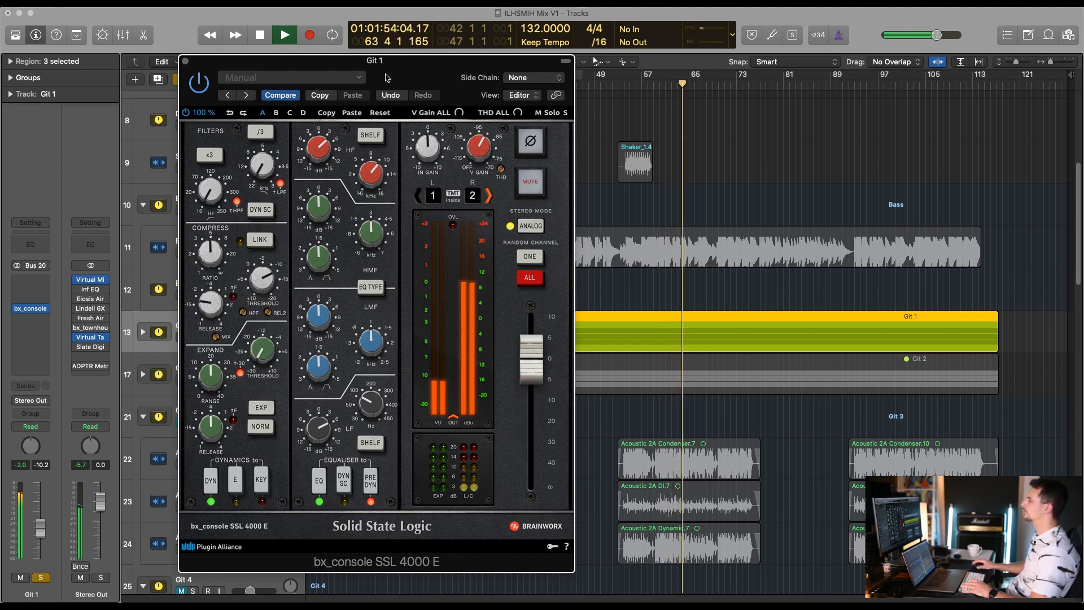
{"action": "left_click_drag", "start_coordinate": [387, 77], "coordinate": [412, 83]}
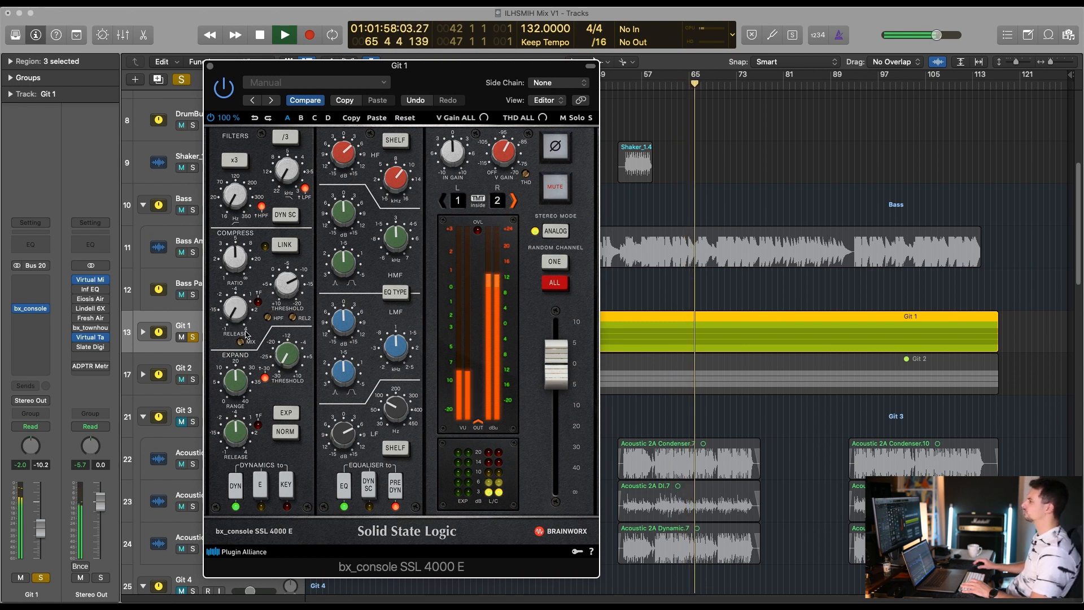
{"action": "key", "text": "space"}
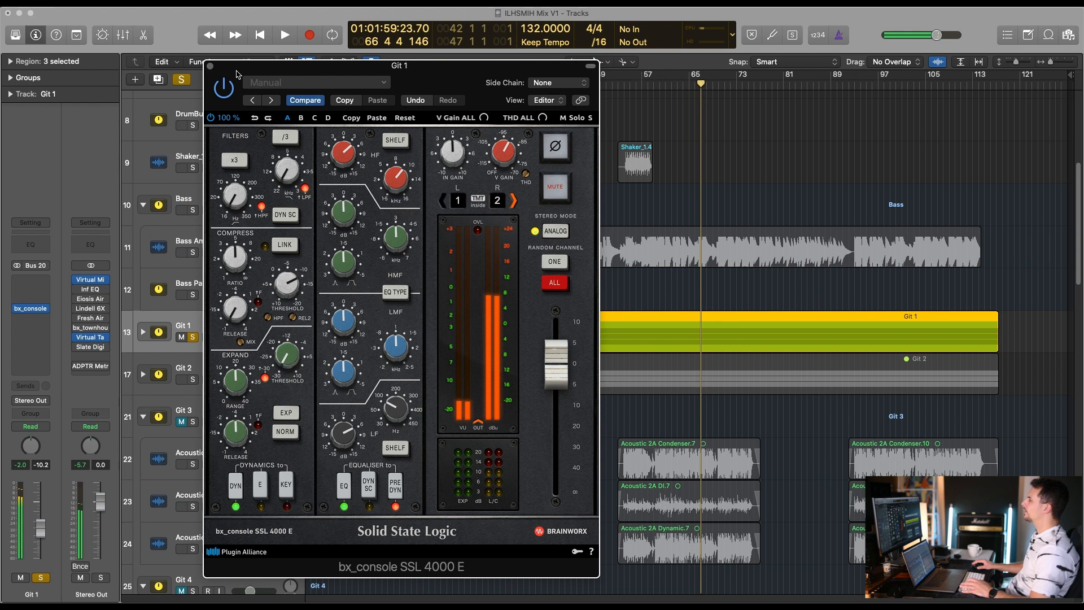
Set bx_console to digital stereo mode with channel 1 on both sides, and set the compressor ratio to 4.0
{"action": "left_click_drag", "start_coordinate": [237, 74], "coordinate": [386, 60]}
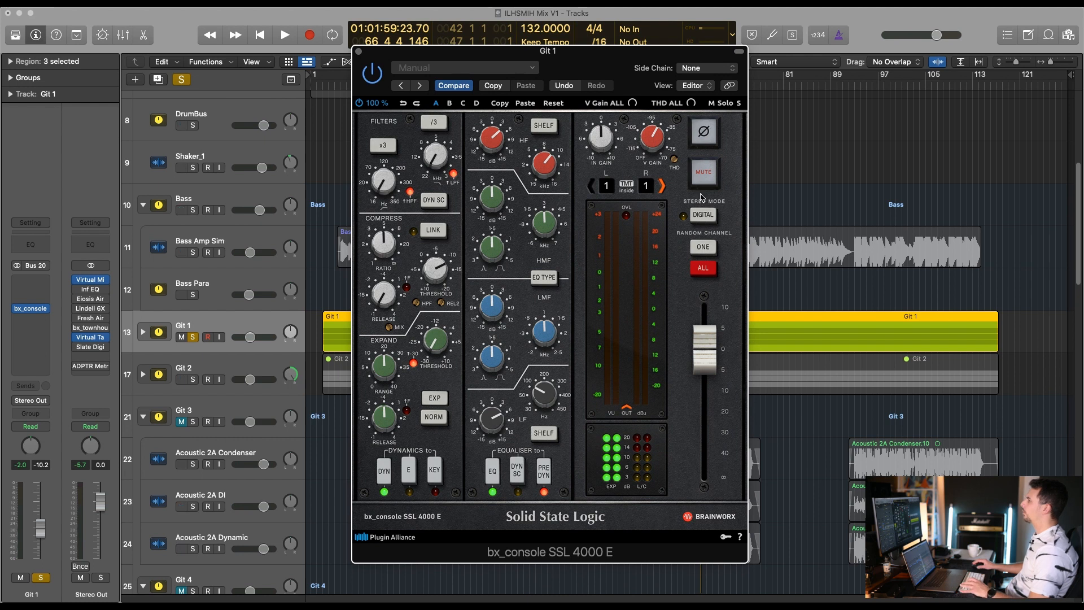
{"action": "left_click_drag", "start_coordinate": [607, 70], "coordinate": [525, 58]}
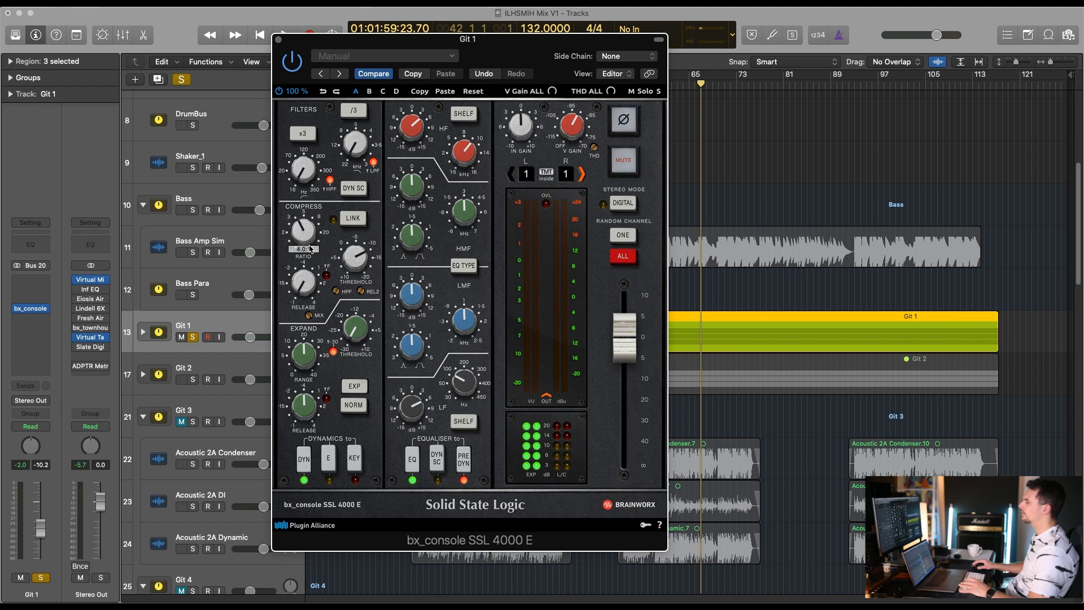
{"action": "key", "text": "space"}
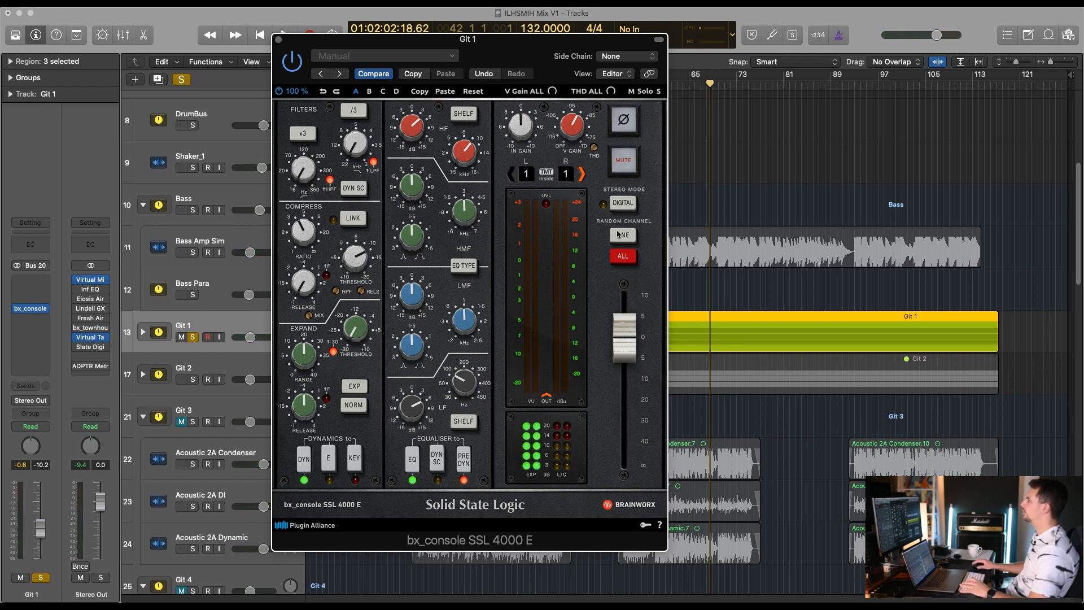
Audition random bx_console channels during playback, settle on channel 36 for left and right, and close the plug-in window
{"action": "key", "text": "space"}
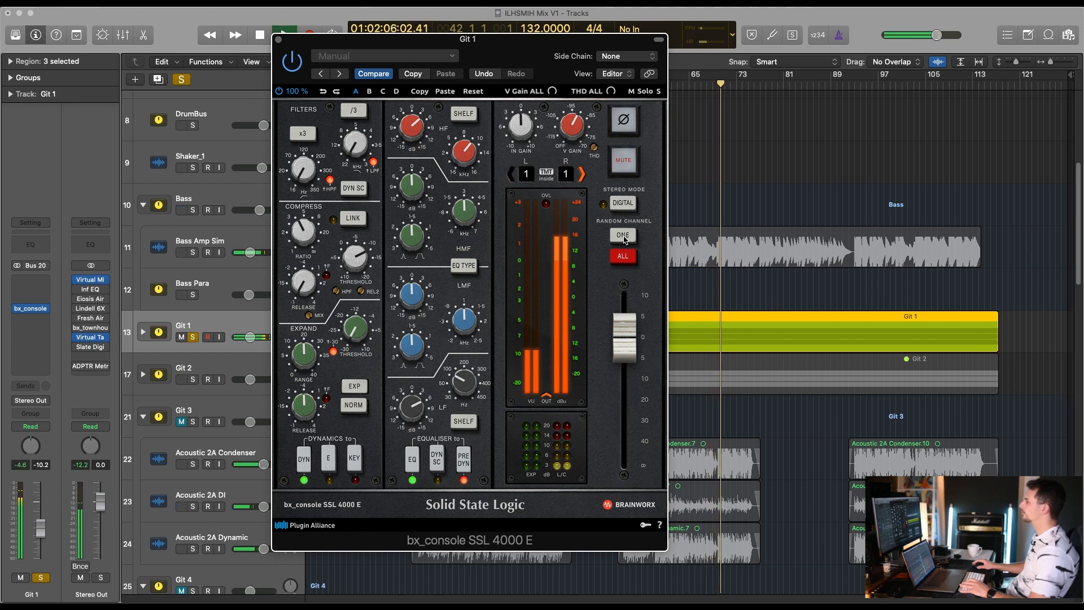
{"action": "left_click", "coordinate": [625, 258]}
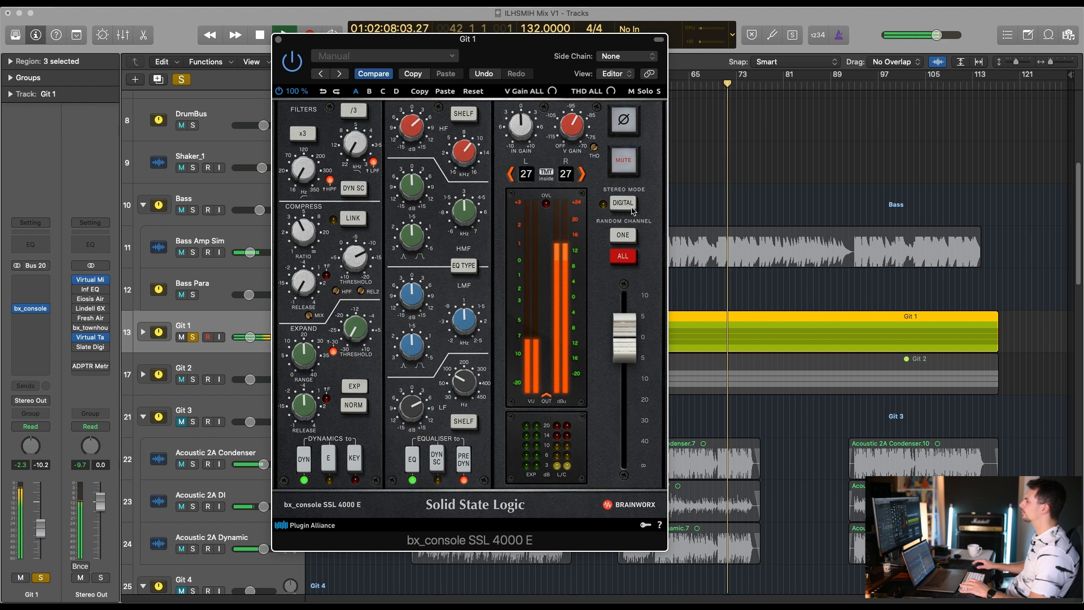
{"action": "left_click", "coordinate": [631, 239]}
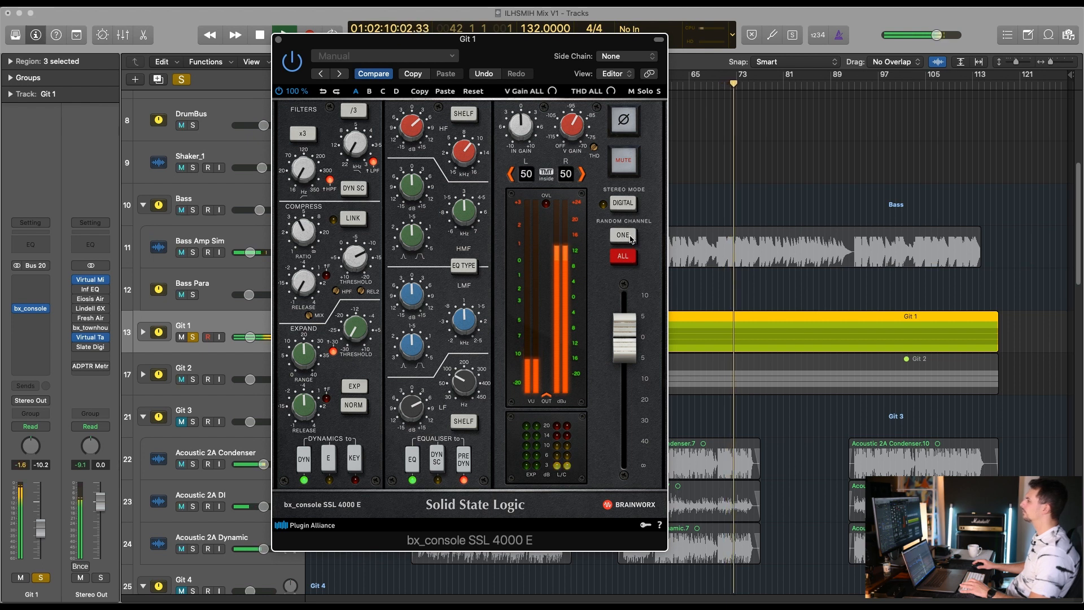
{"action": "left_click", "coordinate": [630, 240]}
{"action": "left_click", "coordinate": [630, 240]}
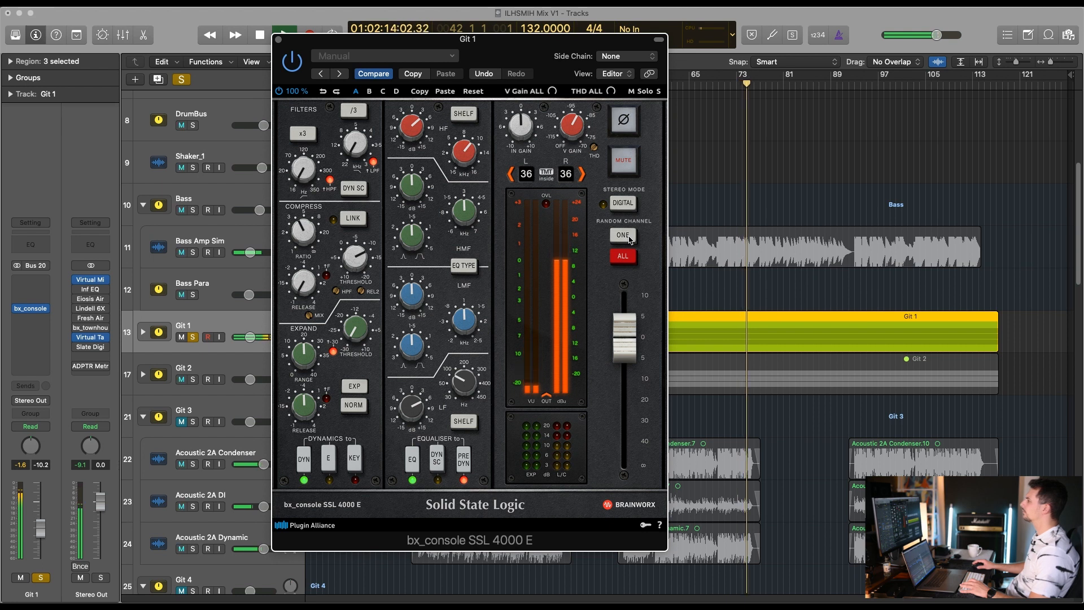
{"action": "key", "text": "space"}
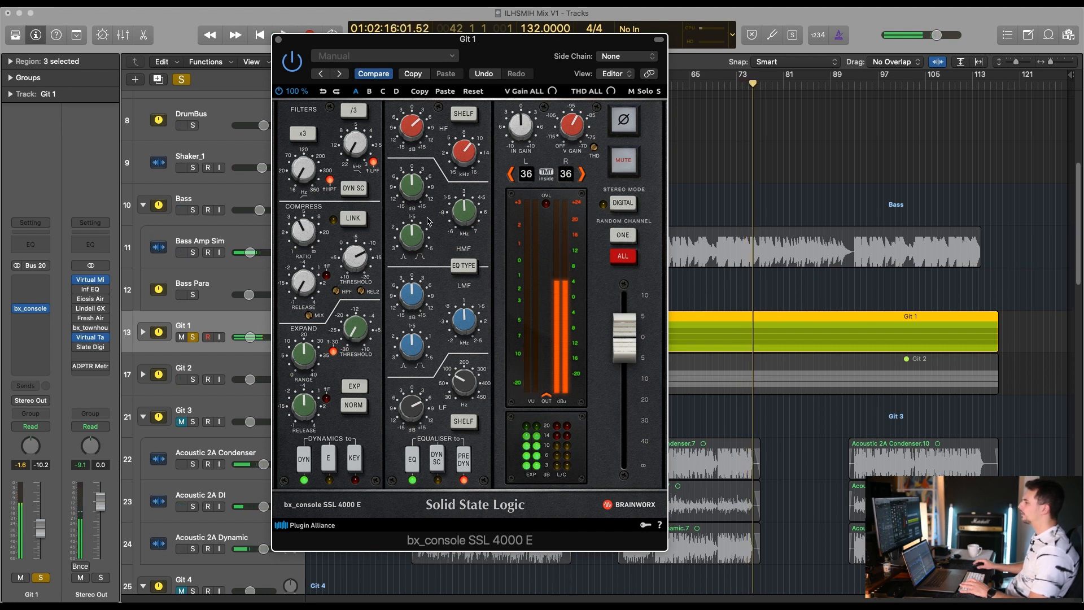
{"action": "left_click", "coordinate": [279, 40]}
Pan Git 1 to -64 and copy its bx_console channel settings to Git 2, with Git 2 panned to +63
{"action": "left_click_drag", "start_coordinate": [291, 334], "coordinate": [267, 343]}
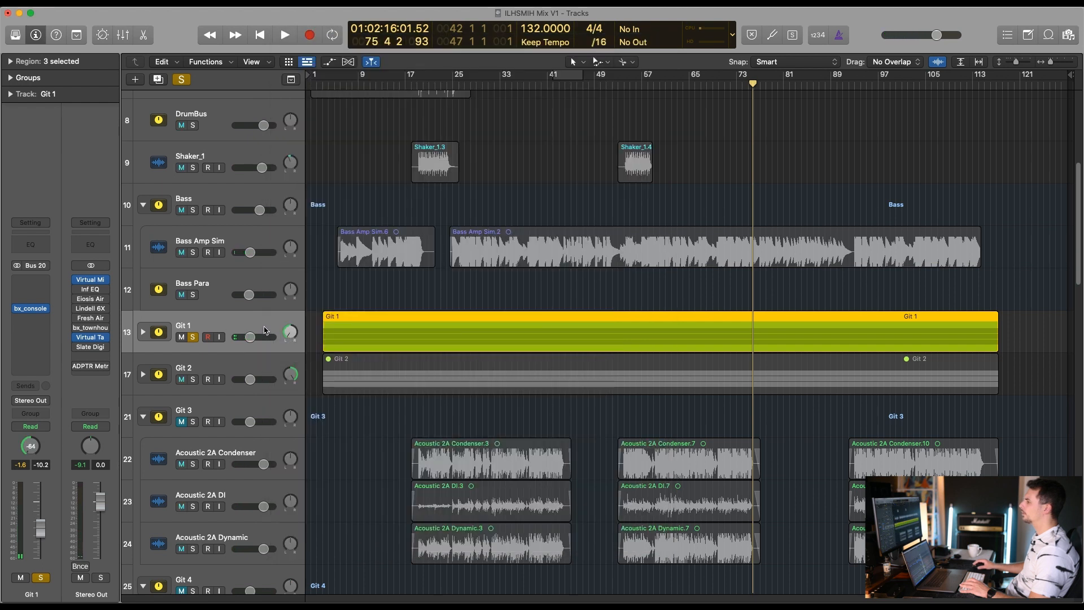
{"action": "key", "text": "Down"}
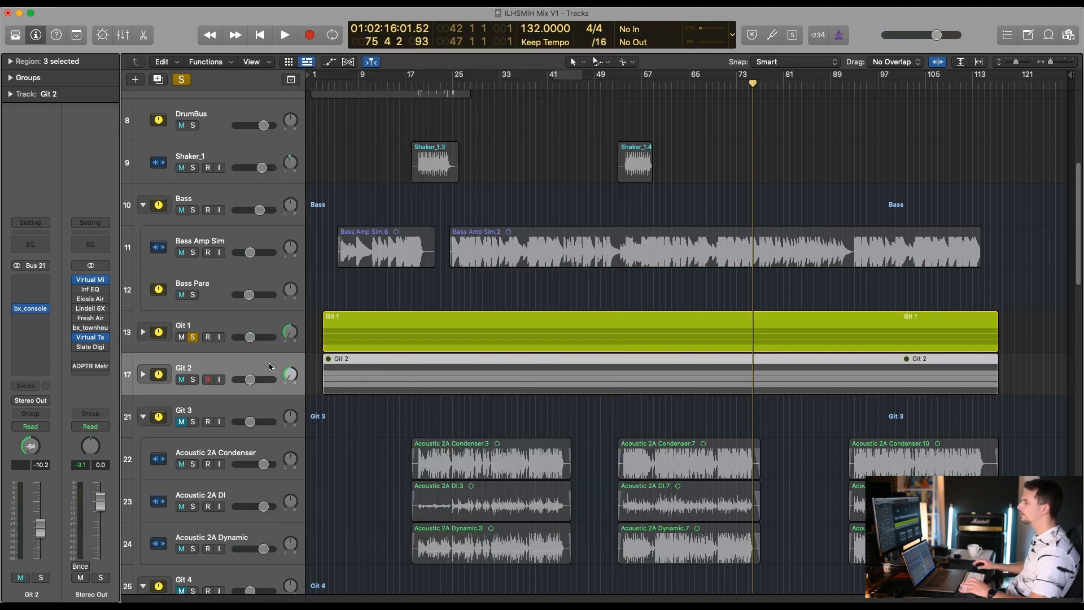
{"action": "left_click_drag", "start_coordinate": [293, 380], "coordinate": [291, 338]}
Play Git 1 and Git 2 soloed together, then clear all solos to hear both guitars in the full mix
{"action": "left_click", "coordinate": [265, 322]}
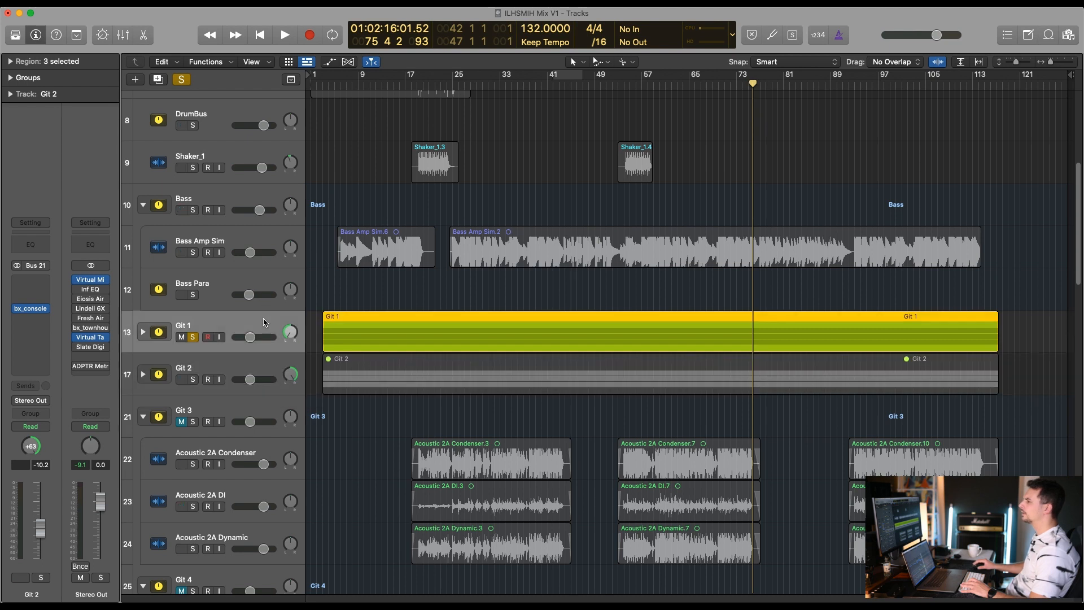
{"action": "key", "text": "space"}
{"action": "left_click", "coordinate": [193, 379]}
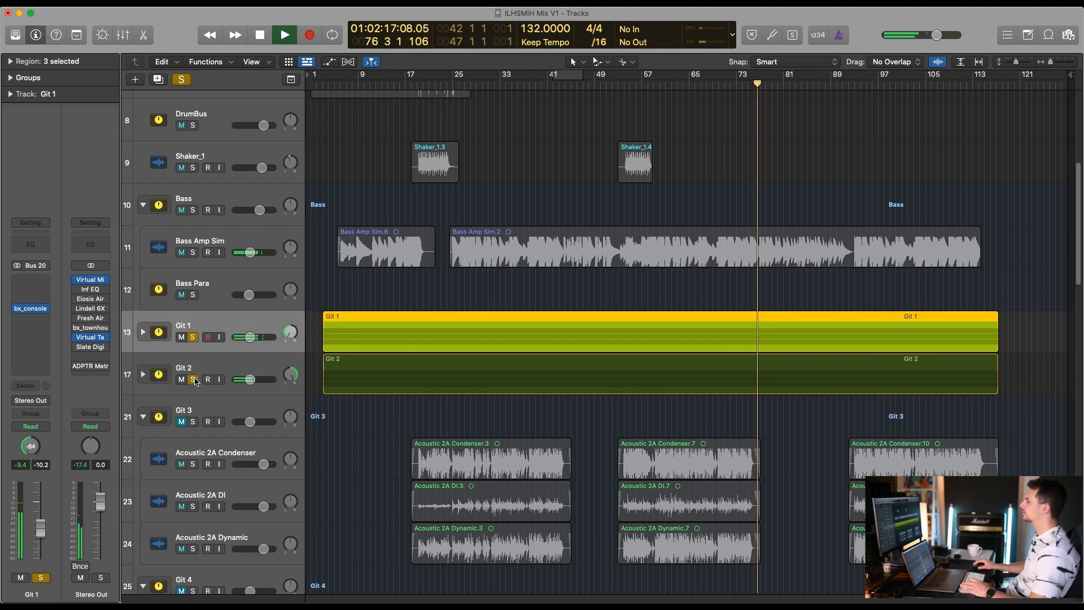
{"action": "left_click", "coordinate": [194, 381], "text": "alt"}
{"action": "key", "text": "super+Down"}
{"action": "key", "text": "super+Down"}
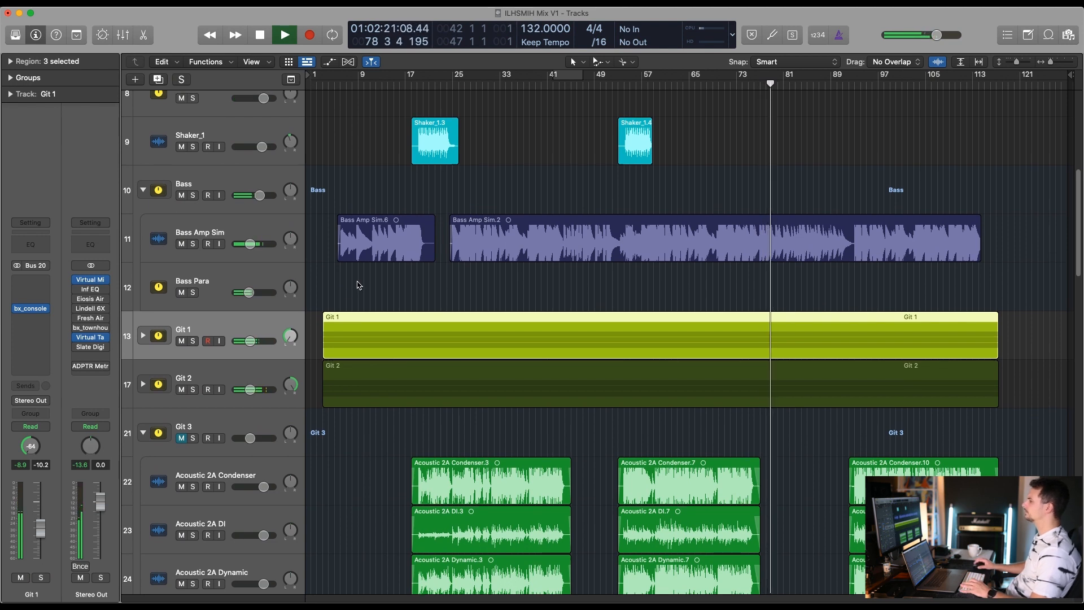
Collapse the Bass stack and raise the Git 1 and Git 2 volumes together to -8.6 dB
{"action": "left_click", "coordinate": [142, 190]}
{"action": "scroll", "coordinate": [409, 259], "scroll_direction": "up", "scroll_amount": 2}
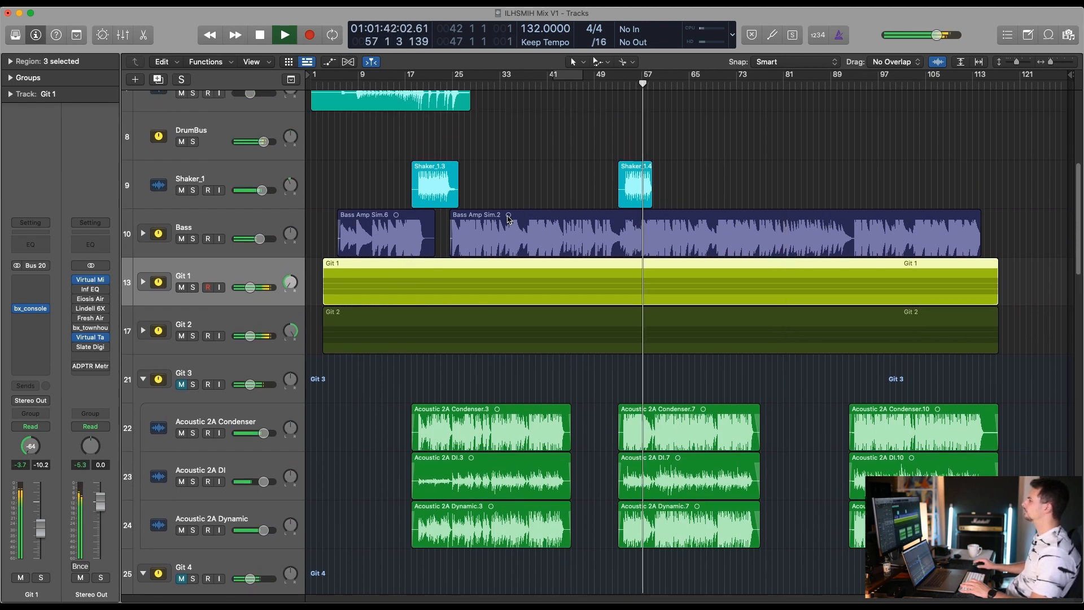
{"action": "left_click", "coordinate": [252, 323], "text": "shift"}
{"action": "left_click_drag", "start_coordinate": [250, 288], "coordinate": [257, 297]}
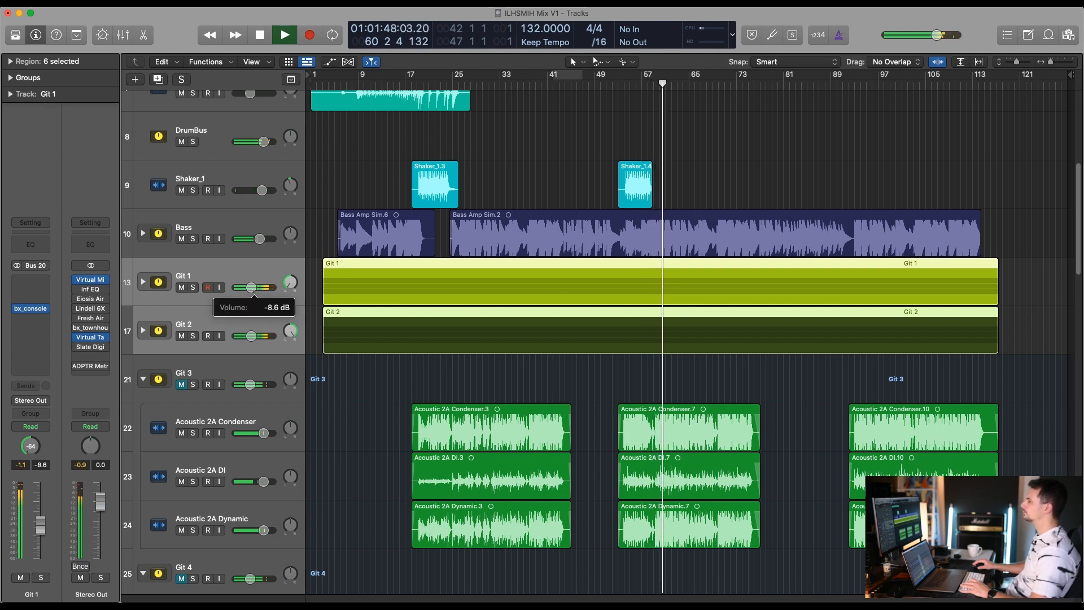
Solo Git 1 and listen to it with its bx_console open, then close the plug-in window
{"action": "left_click", "coordinate": [220, 270]}
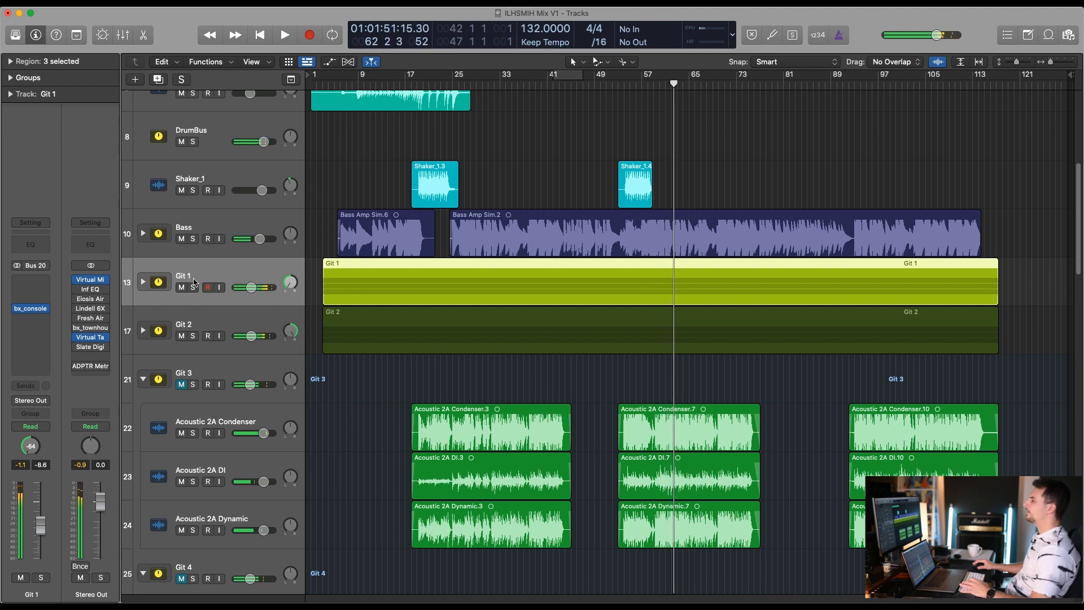
{"action": "left_click", "coordinate": [193, 287]}
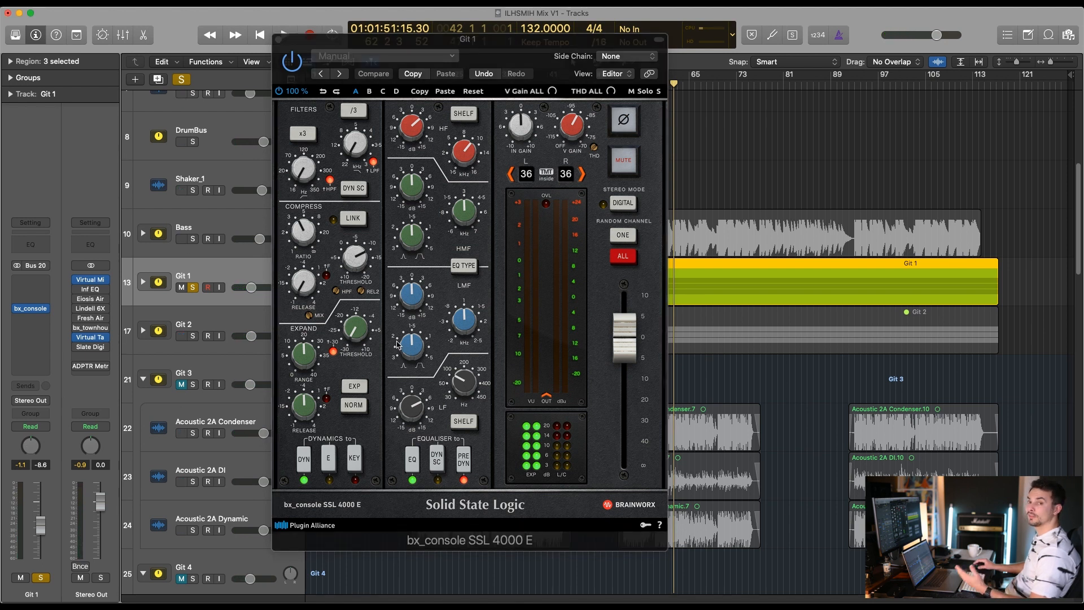
{"action": "key", "text": "space"}
{"action": "left_click_drag", "start_coordinate": [532, 43], "coordinate": [563, 47]}
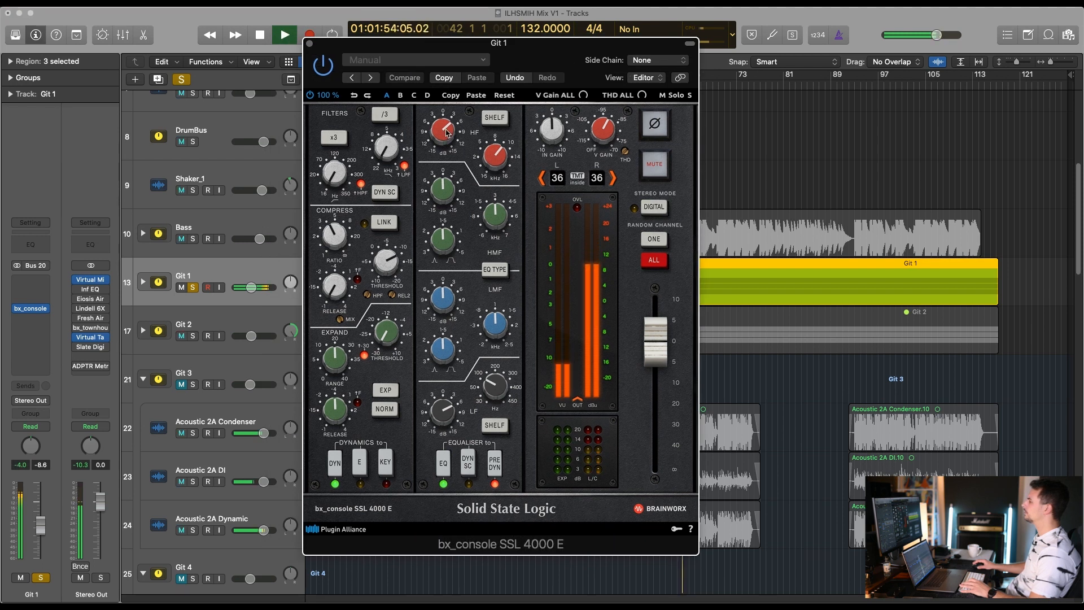
{"action": "key", "text": "space"}
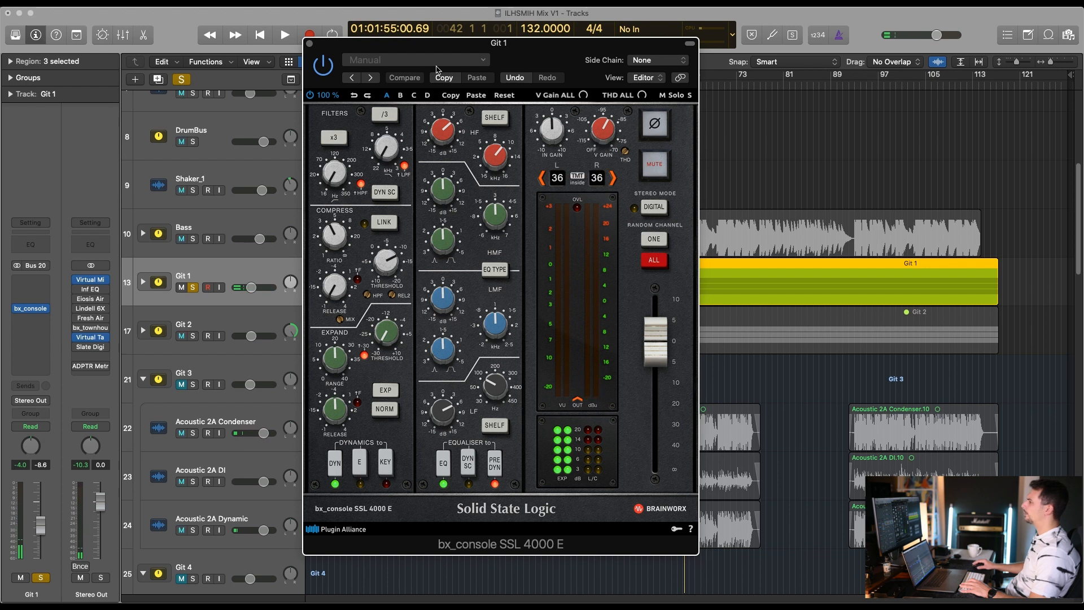
{"action": "left_click", "coordinate": [310, 44]}
Insert Virtual Mix Rack after bx_console on Git 1 and replace its Virtual Channel module with the CS-EQ
{"action": "left_click", "coordinate": [48, 308]}
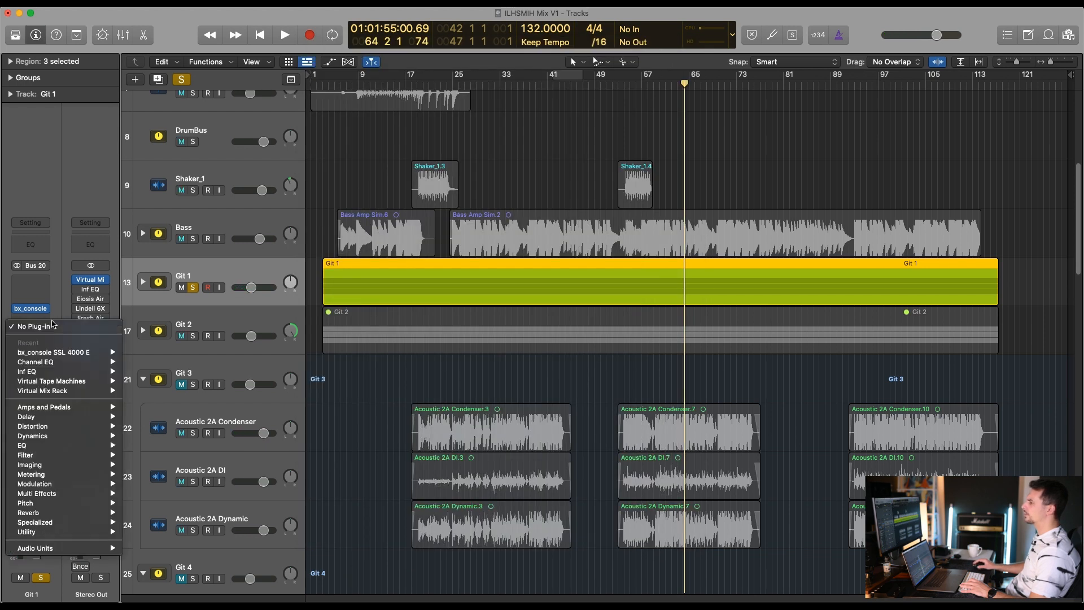
{"action": "mouse_move", "coordinate": [85, 384]}
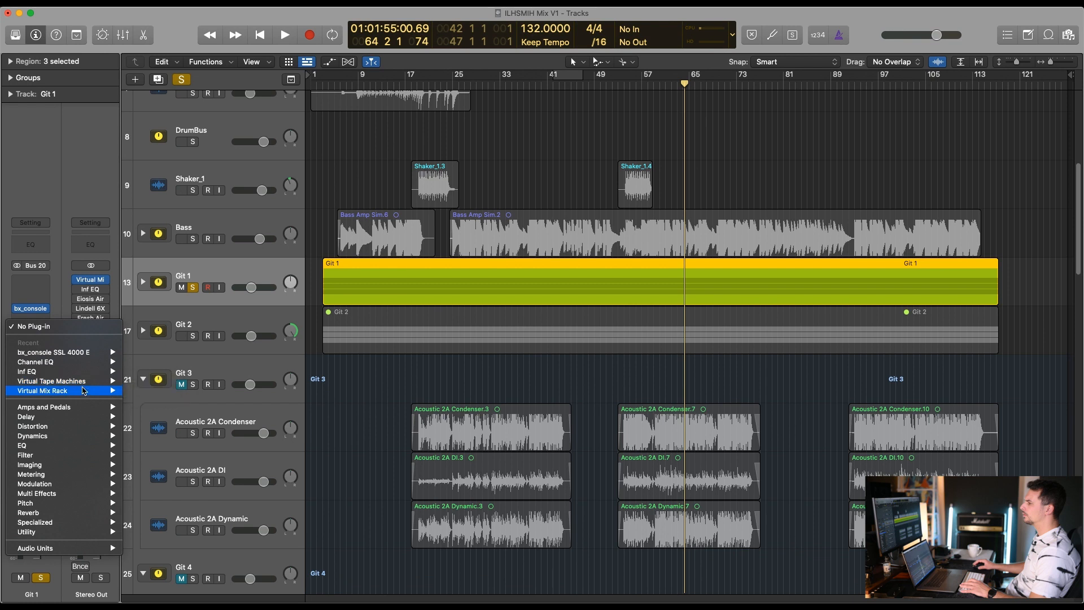
{"action": "left_click", "coordinate": [144, 391]}
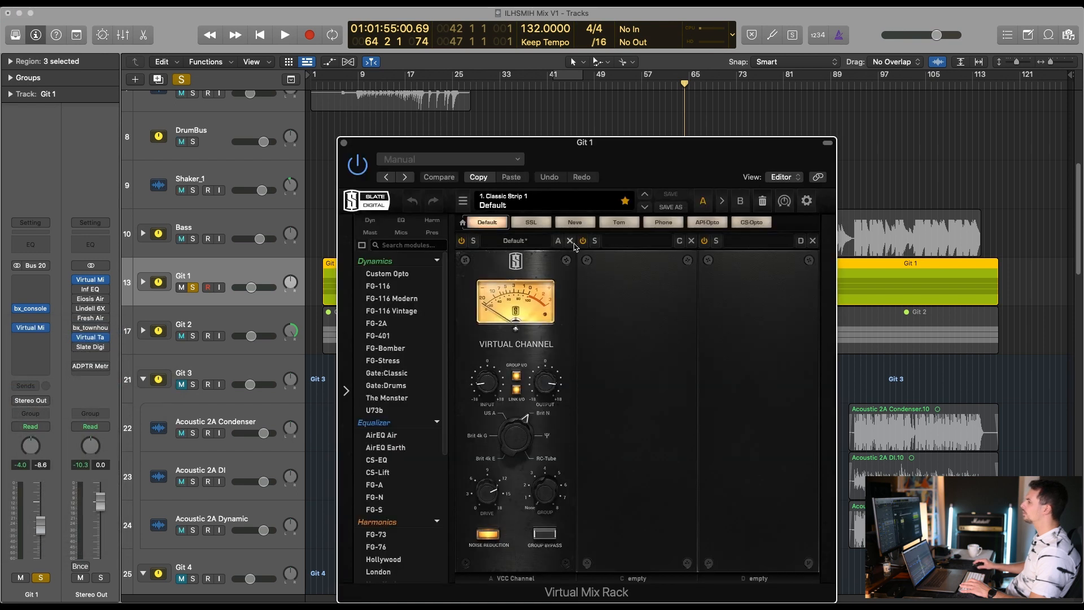
{"action": "left_click", "coordinate": [570, 242]}
{"action": "left_click", "coordinate": [394, 464]}
Shape Git 1 with the CS-EQ during playback, boosting the highs and setting the LF gain to 3.16, and close the plug-in
{"action": "key", "text": "space"}
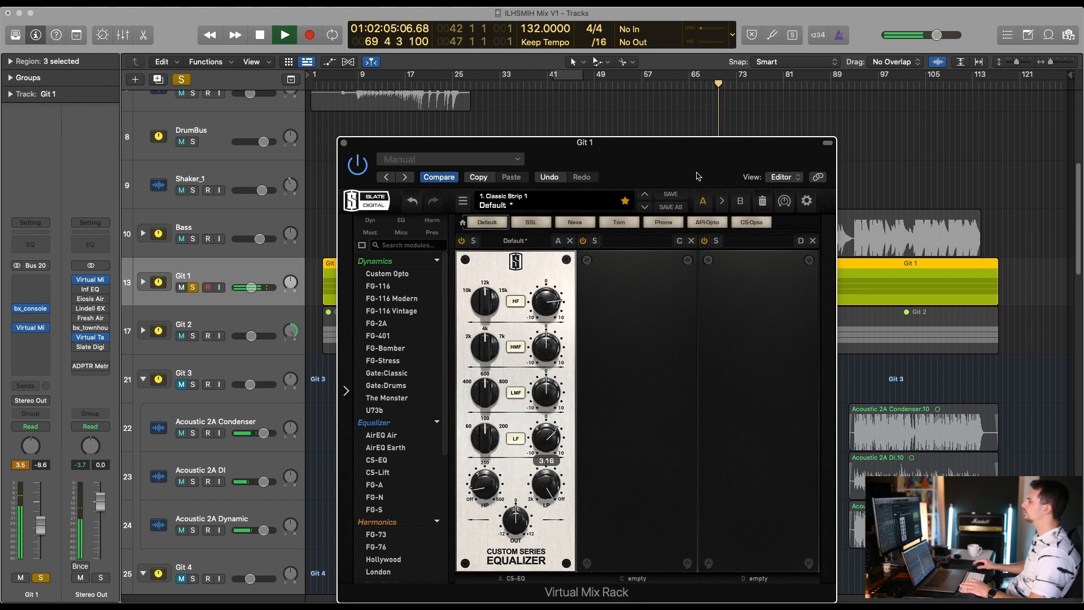
{"action": "left_click_drag", "start_coordinate": [698, 176], "coordinate": [634, 138]}
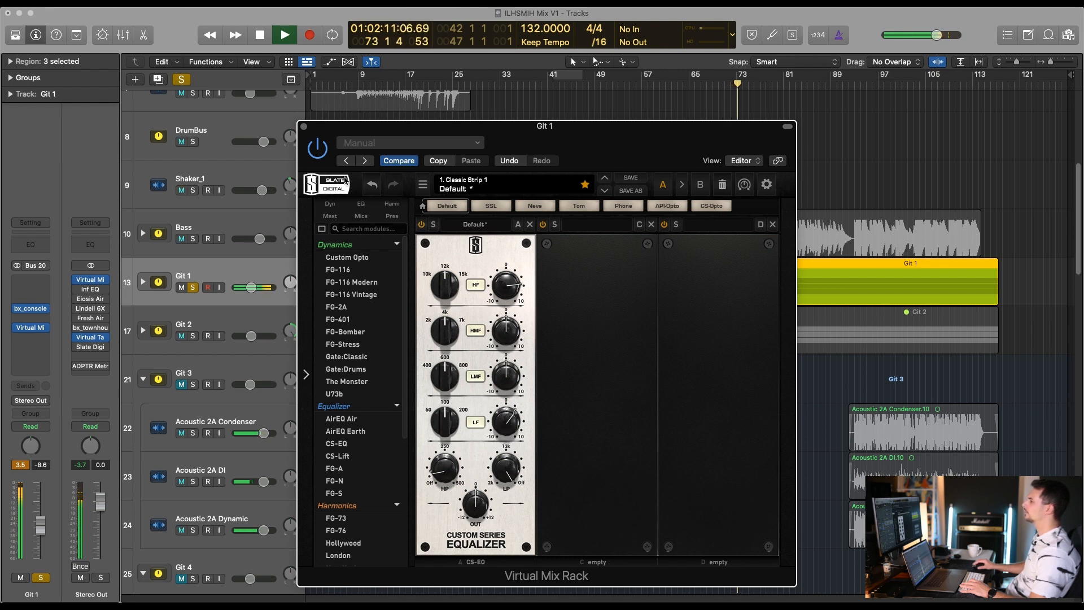
{"action": "left_click", "coordinate": [304, 127]}
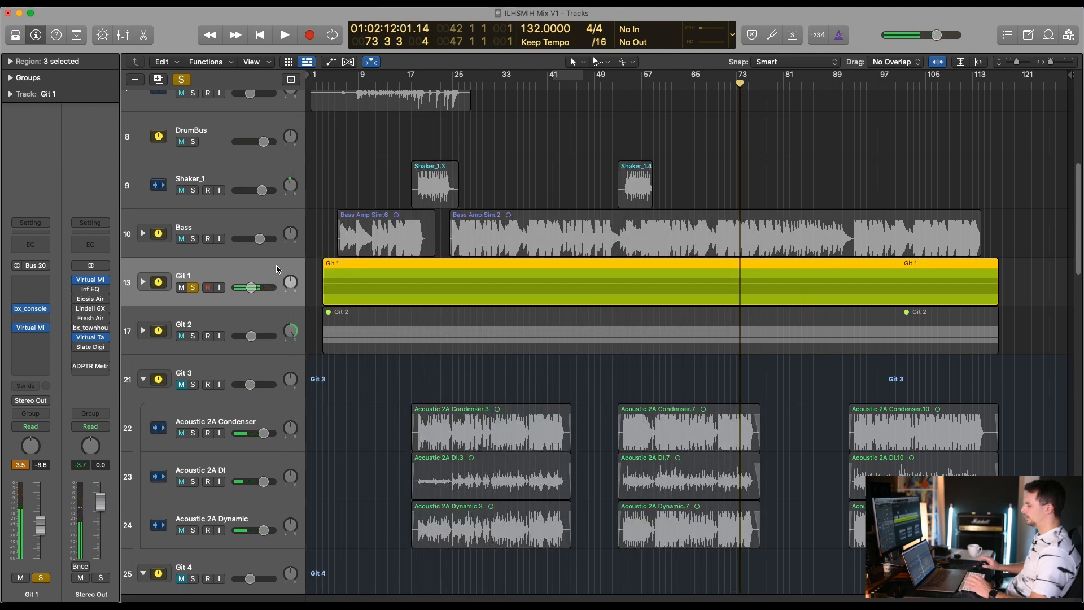
Copy Git 1's channel settings to Git 2, with the pair panned to -64 and +63, and clear all solos during playback
{"action": "key", "text": "Down"}
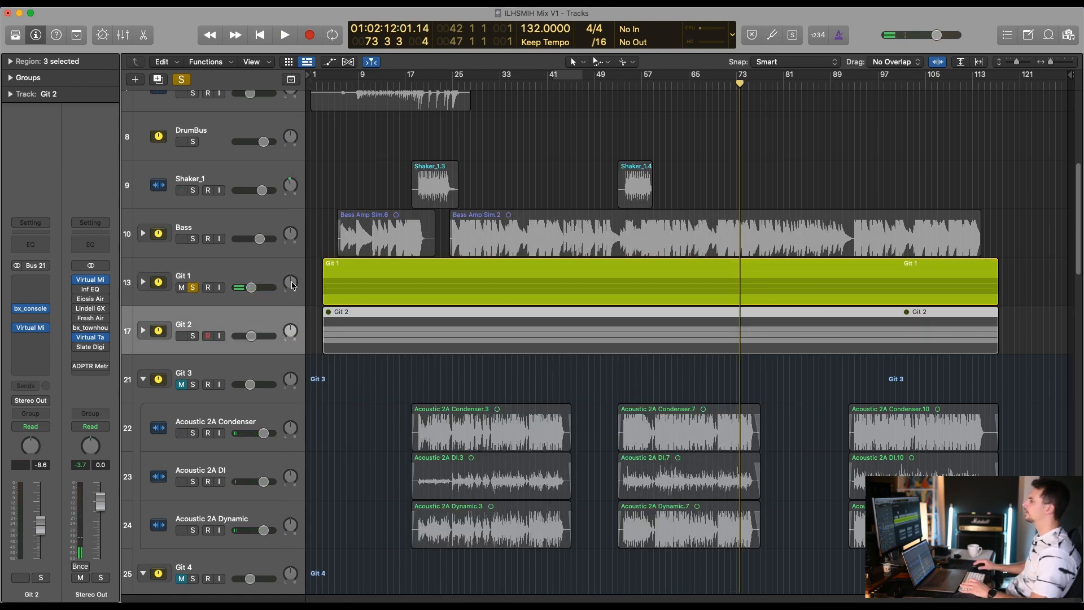
{"action": "key", "text": "space"}
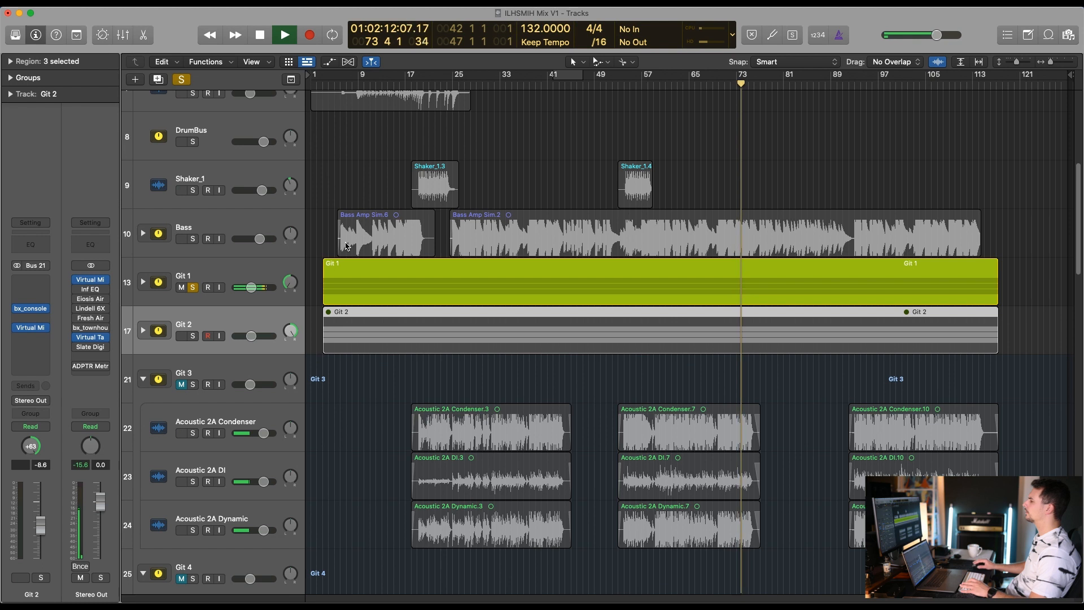
{"action": "left_click", "coordinate": [195, 336]}
{"action": "left_click", "coordinate": [195, 336], "text": "alt"}
{"action": "left_click", "coordinate": [379, 396]}
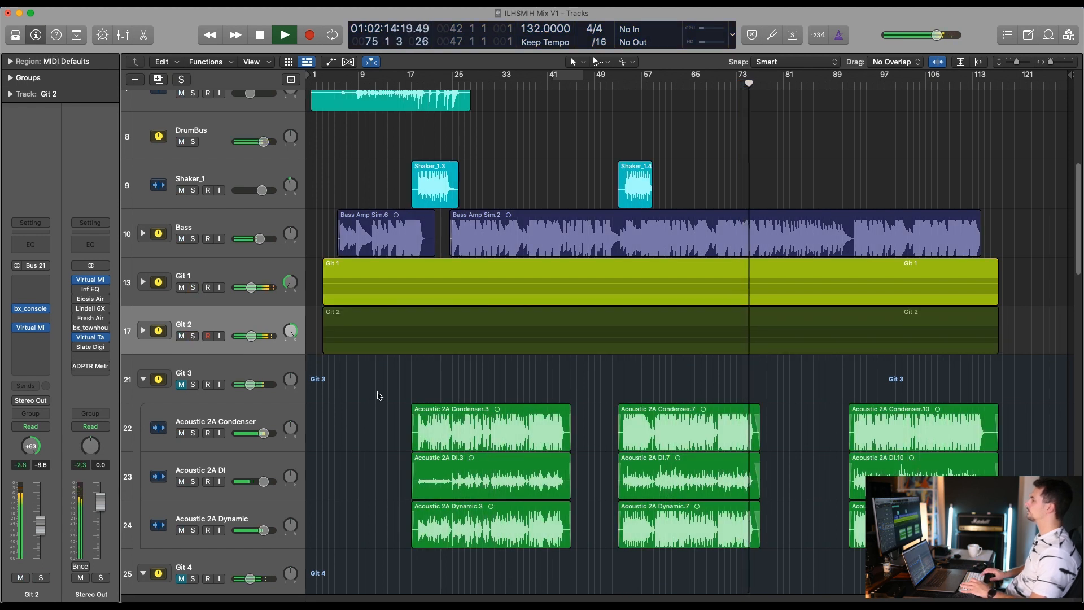
Expand the Git 1 and Git 2 stacks and slightly lower the Acoustic 1A DI track's volume
{"action": "key", "text": "super+Up"}
{"action": "key", "text": "super+Up"}
{"action": "key", "text": "super+Up"}
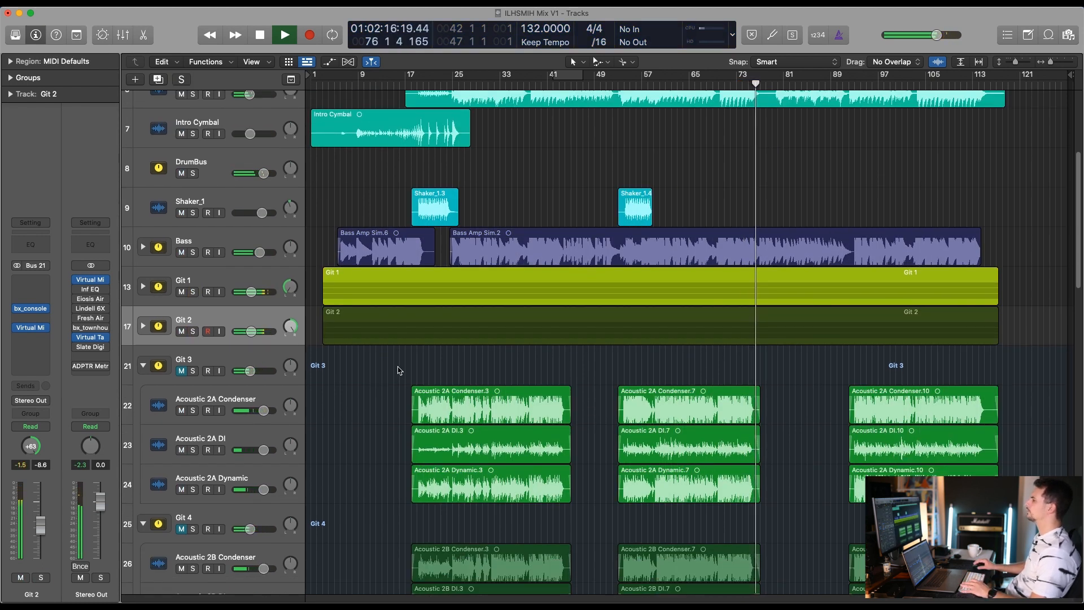
{"action": "left_click", "coordinate": [265, 283]}
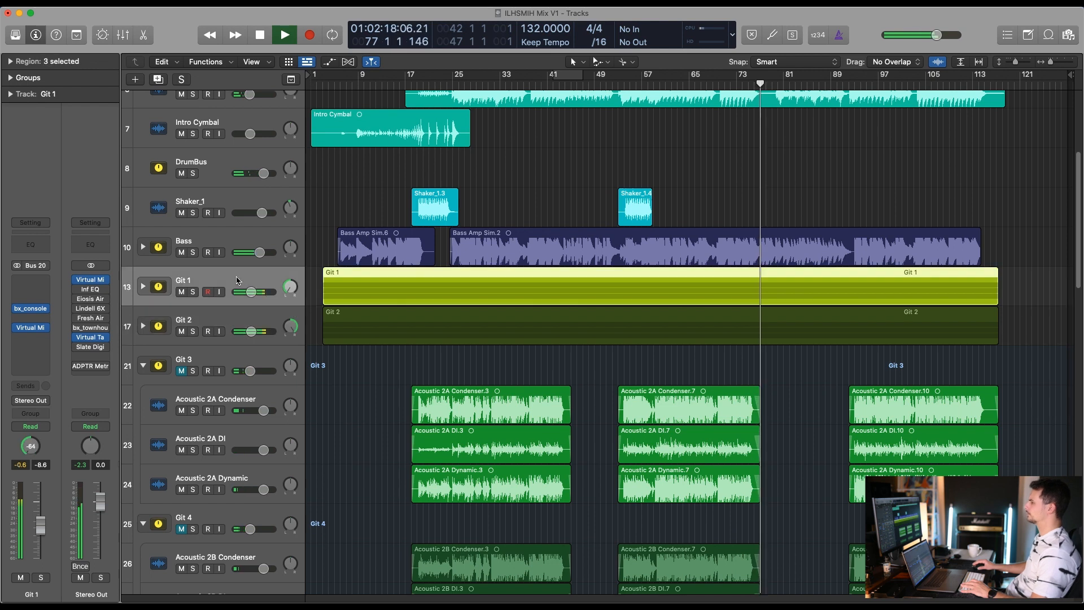
{"action": "left_click", "coordinate": [143, 286]}
{"action": "scroll", "coordinate": [143, 440], "scroll_direction": "down", "scroll_amount": 1}
{"action": "left_click", "coordinate": [142, 421]}
{"action": "scroll", "coordinate": [169, 395], "scroll_direction": "down", "scroll_amount": 1}
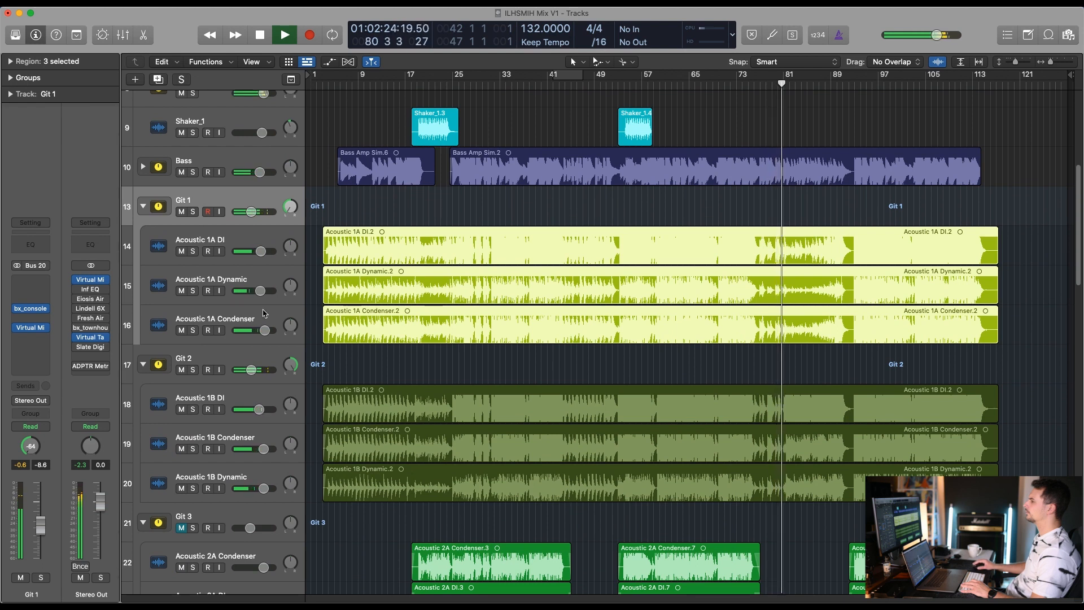
{"action": "left_click_drag", "start_coordinate": [261, 251], "coordinate": [259, 251]}
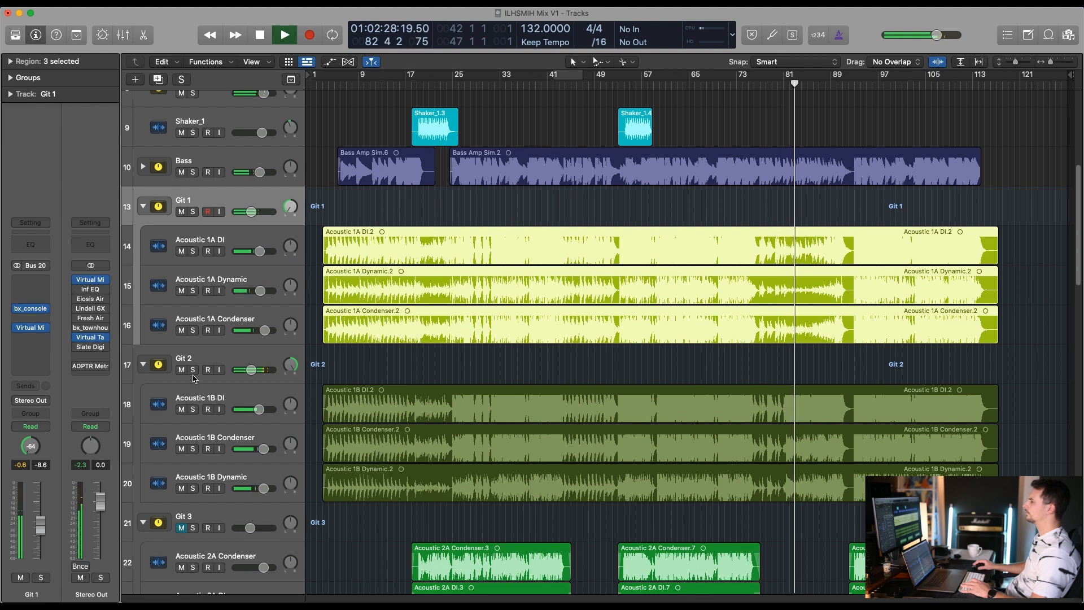
Solo Git 2 and check its Virtual Mix Rack EQ settings during playback, then close the plug-in
{"action": "left_click", "coordinate": [206, 356]}
{"action": "key", "text": "s"}
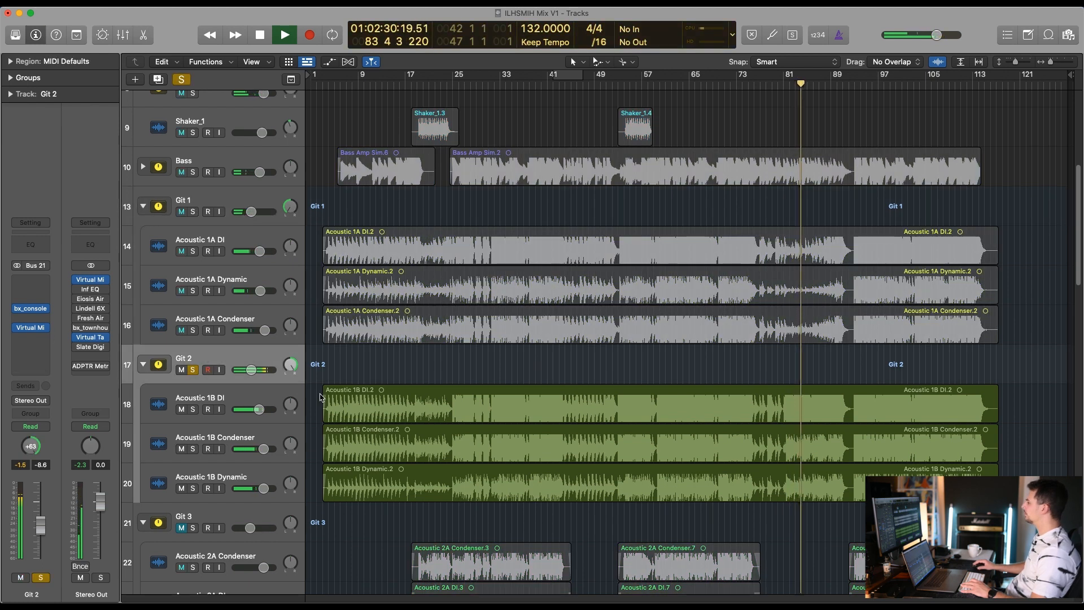
{"action": "key", "text": "space"}
{"action": "scroll", "coordinate": [738, 384], "scroll_direction": "down", "scroll_amount": 4}
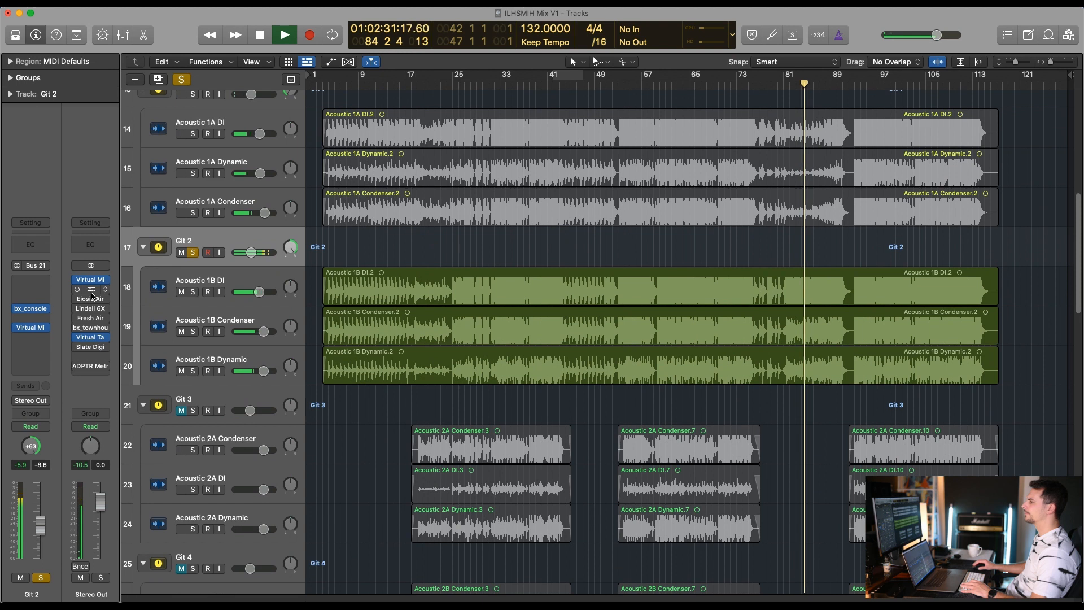
{"action": "left_click", "coordinate": [32, 329]}
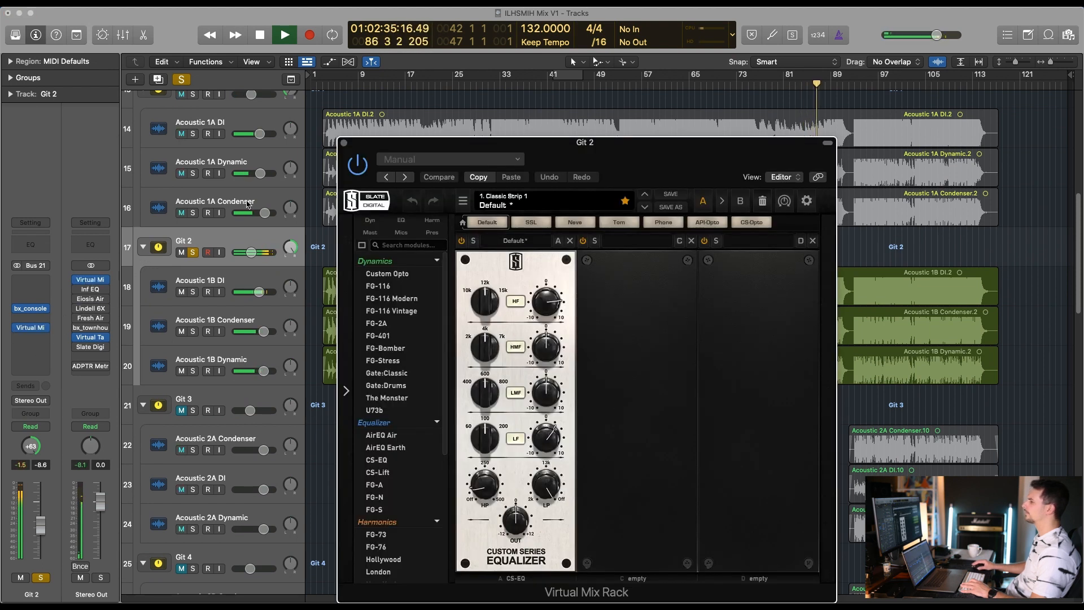
{"action": "left_click", "coordinate": [344, 143]}
{"action": "key", "text": "space"}
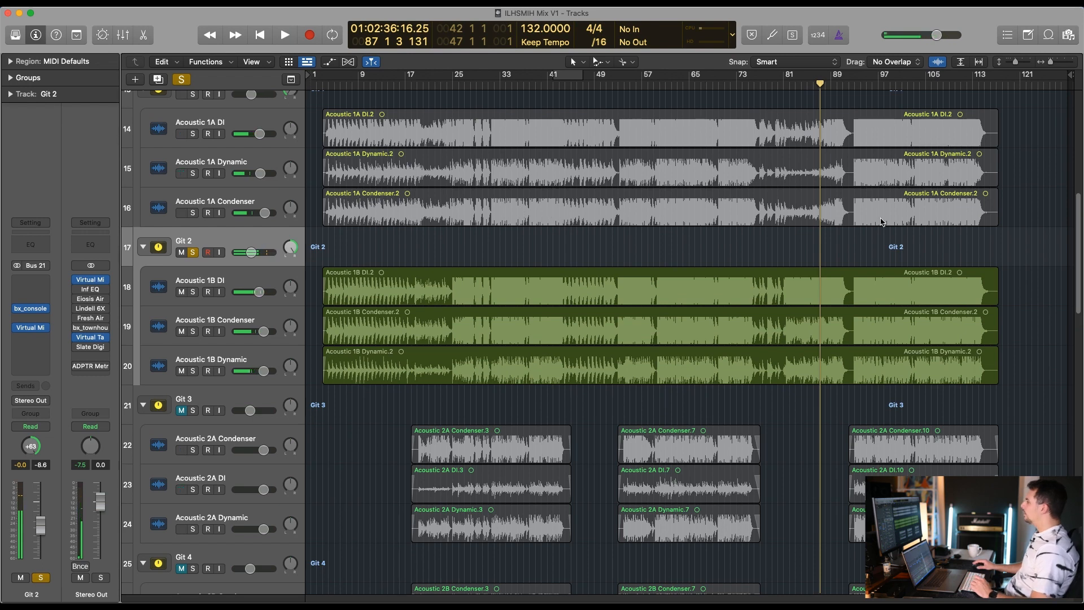
Split the three Git 2 regions together just before bar 81 and add short fades on both sides of the cut
{"action": "scroll", "coordinate": [774, 261], "scroll_direction": "down", "scroll_amount": 10}
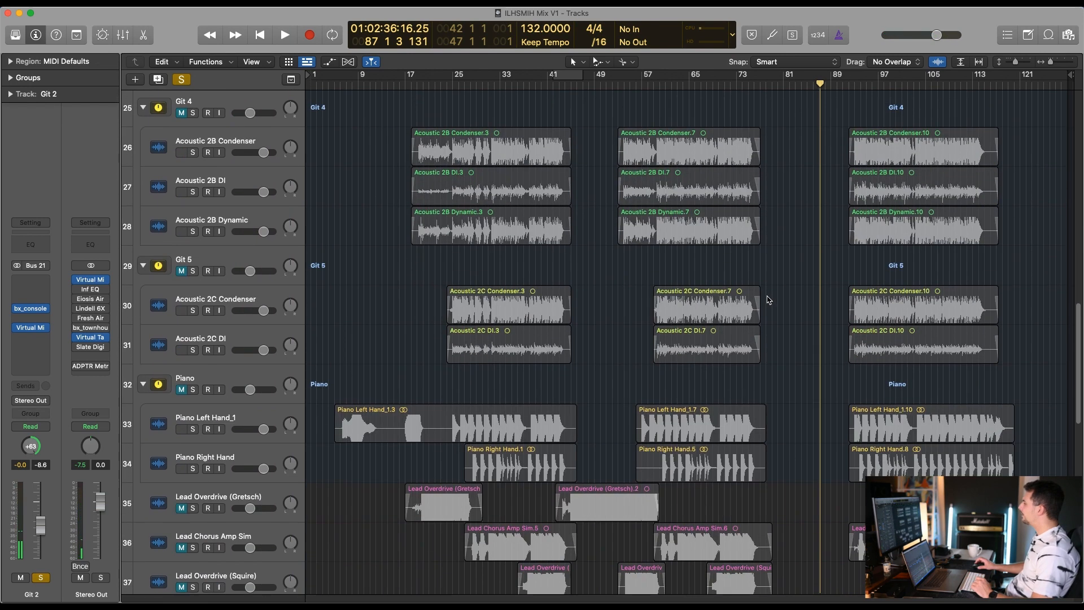
{"action": "scroll", "coordinate": [770, 290], "scroll_direction": "up", "scroll_amount": 8}
{"action": "scroll", "coordinate": [776, 283], "scroll_direction": "up", "scroll_amount": 4}
{"action": "left_click_drag", "start_coordinate": [734, 270], "coordinate": [943, 497]}
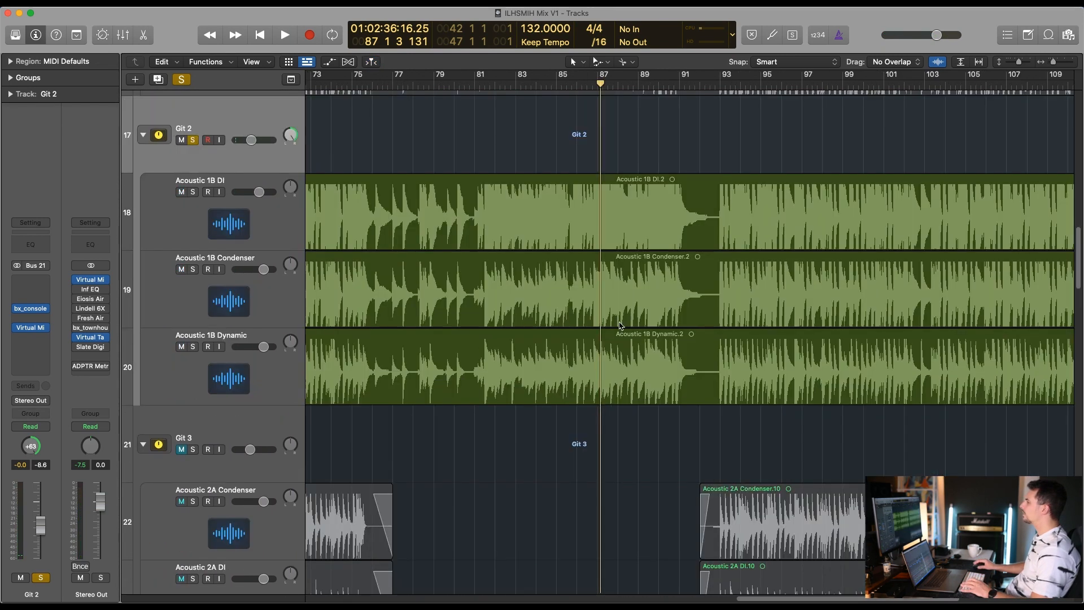
{"action": "left_click", "coordinate": [453, 86]}
{"action": "key", "text": "space"}
{"action": "left_click_drag", "start_coordinate": [437, 137], "coordinate": [523, 219]}
{"action": "key", "text": "space"}
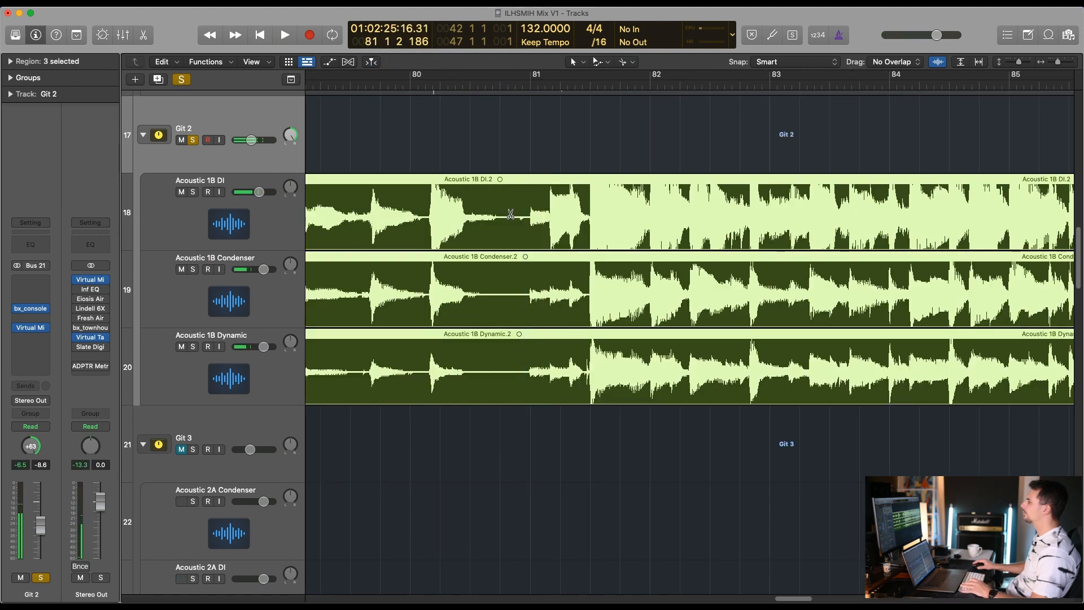
{"action": "right_click", "coordinate": [508, 212]}
{"action": "left_click_drag", "start_coordinate": [524, 182], "coordinate": [525, 182]}
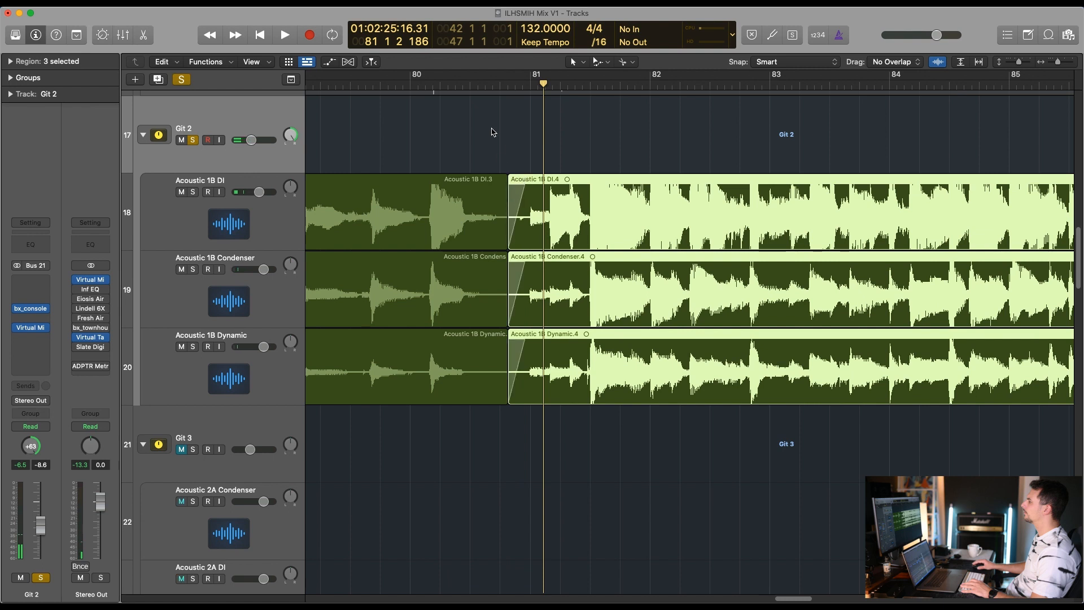
{"action": "left_click", "coordinate": [499, 367]}
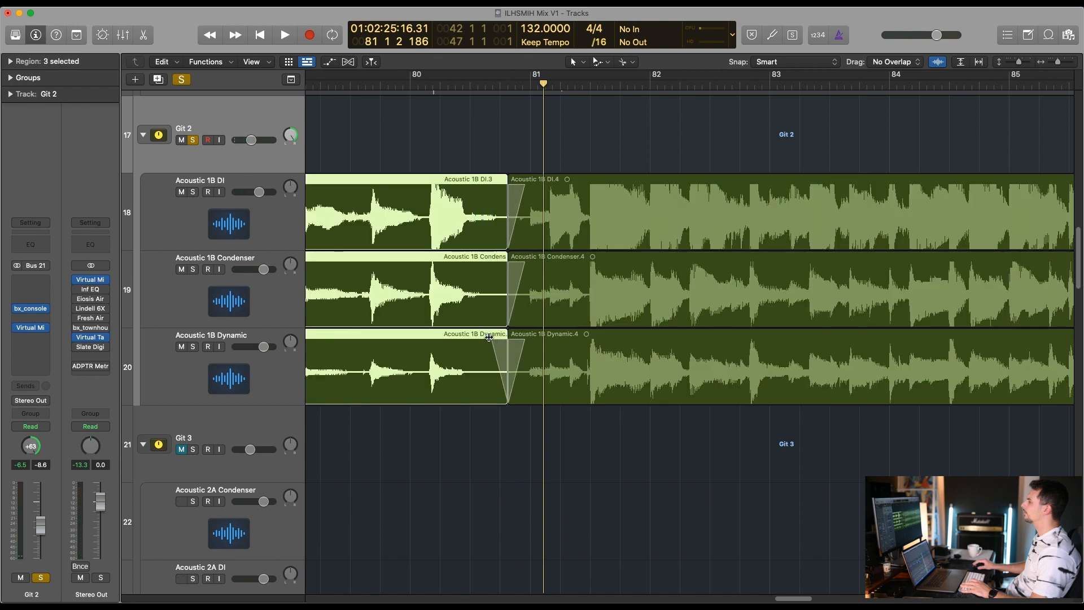
{"action": "left_click_drag", "start_coordinate": [488, 337], "coordinate": [489, 338]}
Play across the cut and move it slightly closer to bar 81, trimming the second regions' start and extending the first regions' end
{"action": "left_click", "coordinate": [438, 86]}
{"action": "key", "text": "space"}
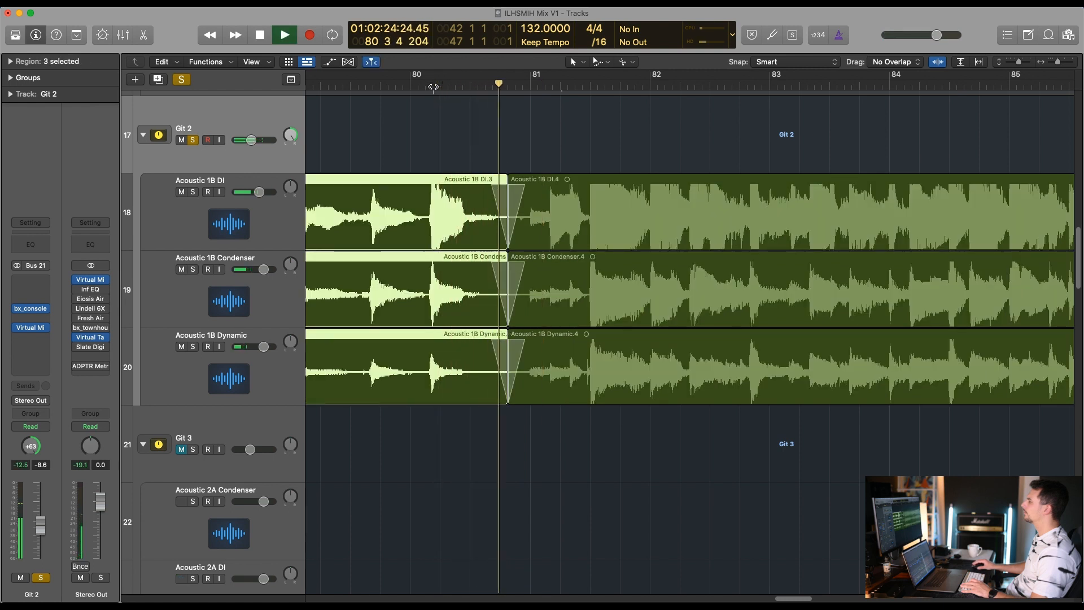
{"action": "left_click_drag", "start_coordinate": [560, 134], "coordinate": [519, 322]}
{"action": "left_click_drag", "start_coordinate": [479, 133], "coordinate": [488, 356]}
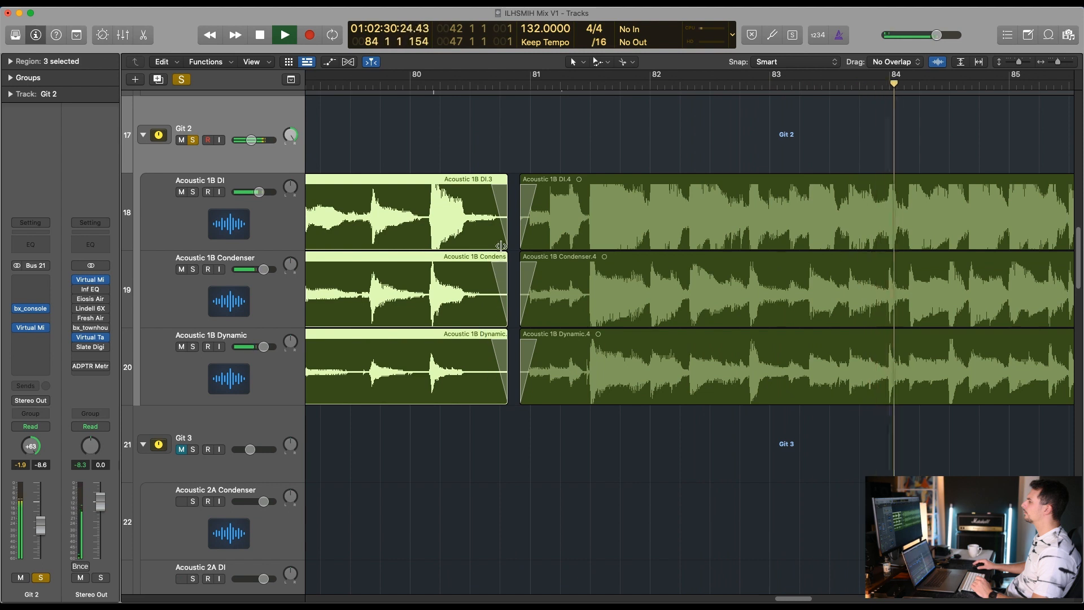
{"action": "left_click_drag", "start_coordinate": [501, 245], "coordinate": [515, 246]}
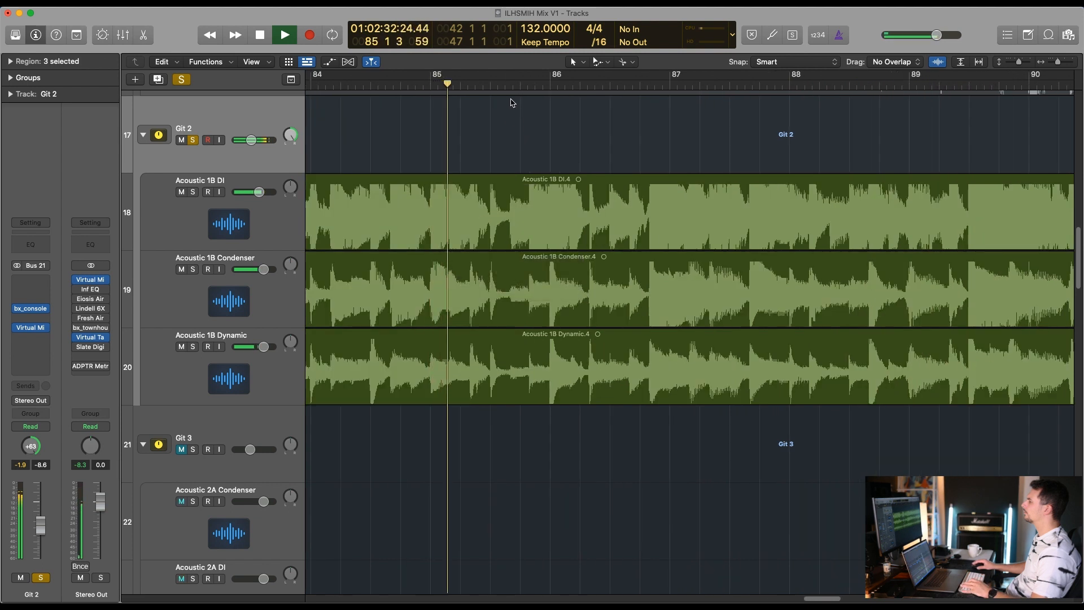
Split the three Git 2 regions just before bar 93 and add short fades on both sides of the cut
{"action": "key", "text": "super+Left"}
{"action": "key", "text": "super+Left"}
{"action": "key", "text": "super+Left"}
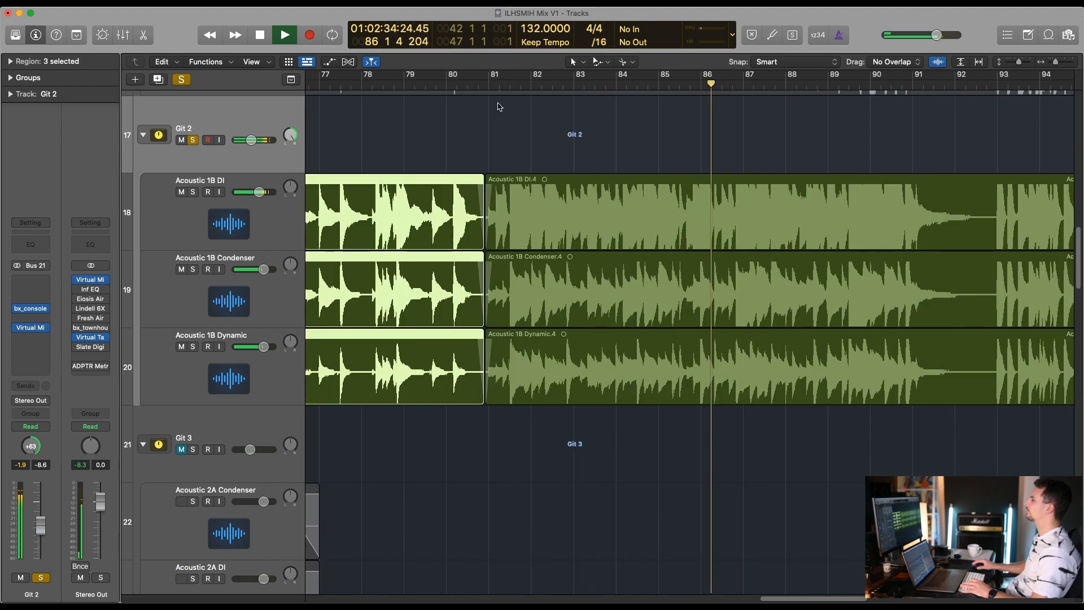
{"action": "left_click", "coordinate": [468, 85]}
{"action": "key", "text": "space"}
{"action": "left_click_drag", "start_coordinate": [990, 140], "coordinate": [990, 380]}
{"action": "right_click", "coordinate": [989, 380]}
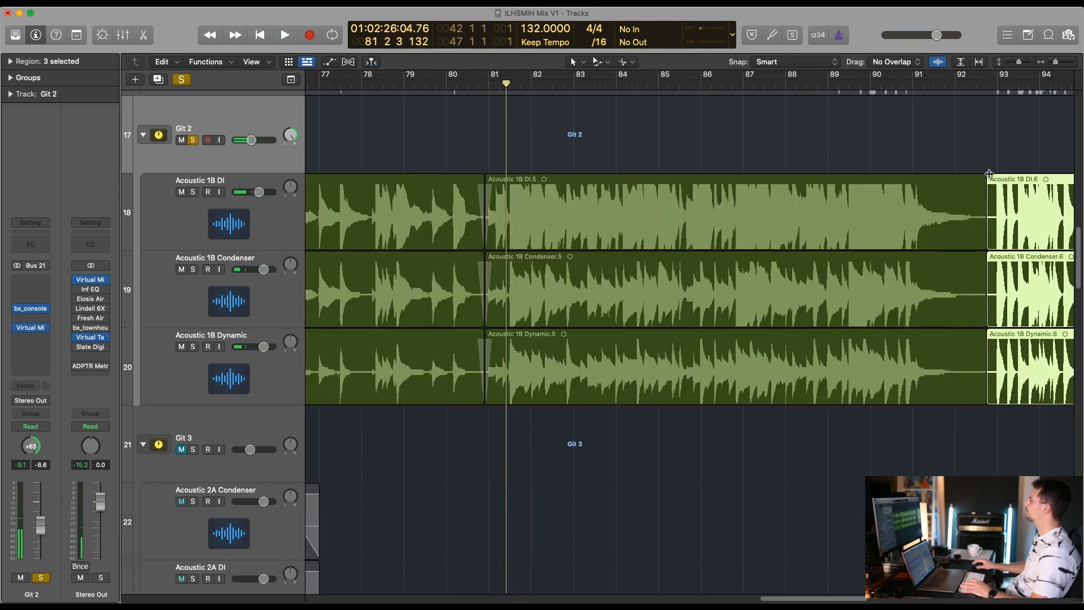
{"action": "left_click_drag", "start_coordinate": [997, 178], "coordinate": [996, 178]}
{"action": "left_click_drag", "start_coordinate": [968, 155], "coordinate": [972, 332]}
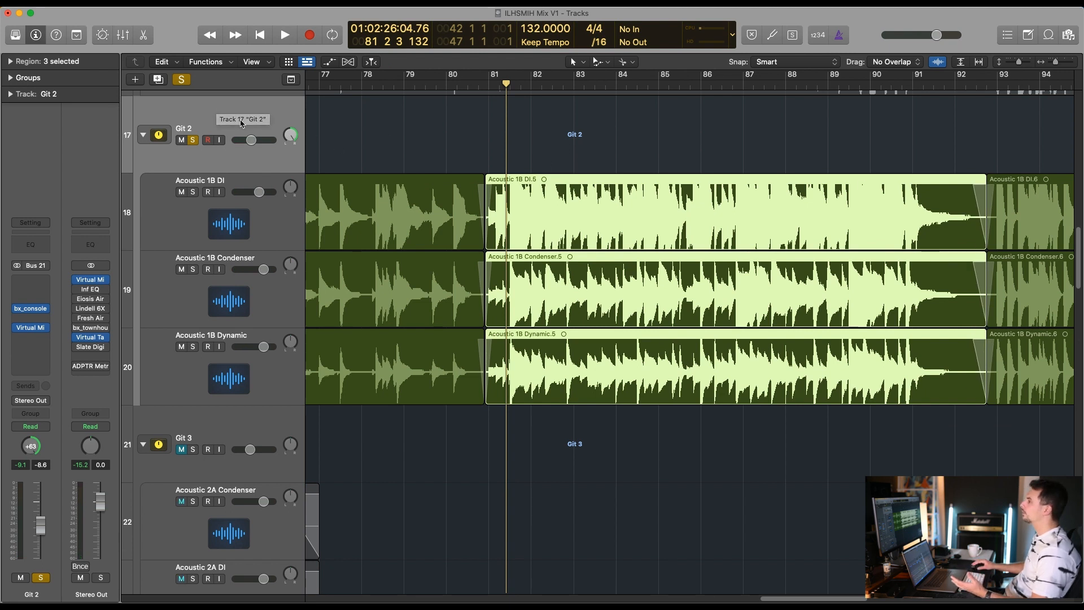
Duplicate the Git 2 stack with its channel settings, placing the new stack directly below the original
{"action": "key", "text": "super+d"}
{"action": "key", "text": "super+Up"}
{"action": "key", "text": "super+Up"}
{"action": "key", "text": "super+Up"}
{"action": "key", "text": "super+Up"}
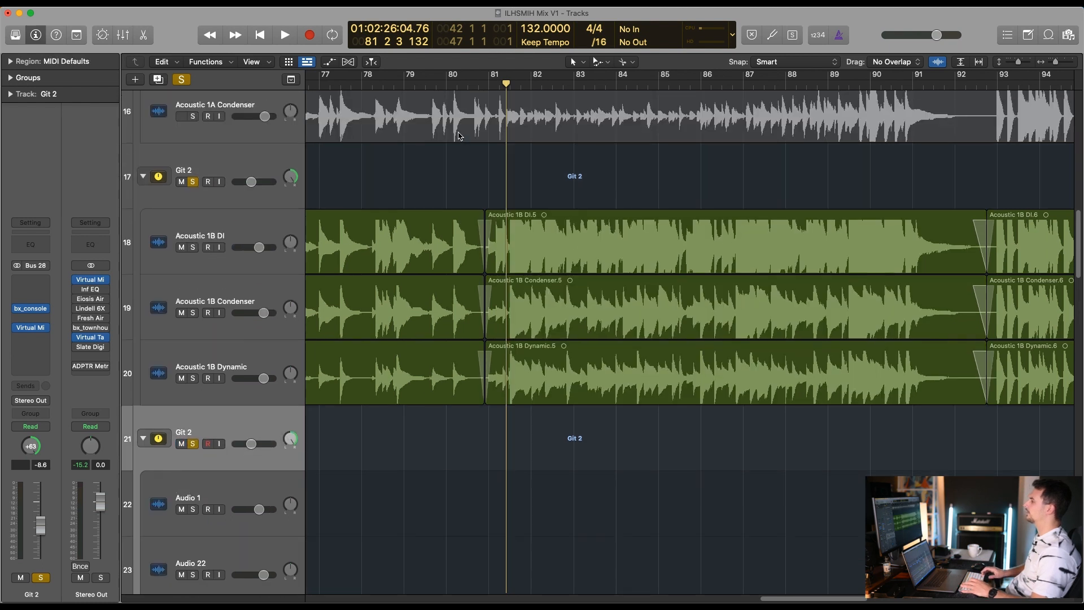
Move the split Git 2 regions between bars 81 and 93 onto the duplicate stack's tracks and rename that stack Git Lead R
{"action": "scroll", "coordinate": [458, 136], "scroll_direction": "down", "scroll_amount": 5}
{"action": "mouse_move", "coordinate": [644, 354]}
{"action": "left_mouse_down"}
{"action": "mouse_move", "coordinate": [654, 182]}
{"action": "mouse_move", "coordinate": [649, 363]}
{"action": "left_mouse_up"}
{"action": "left_click", "coordinate": [248, 304]}
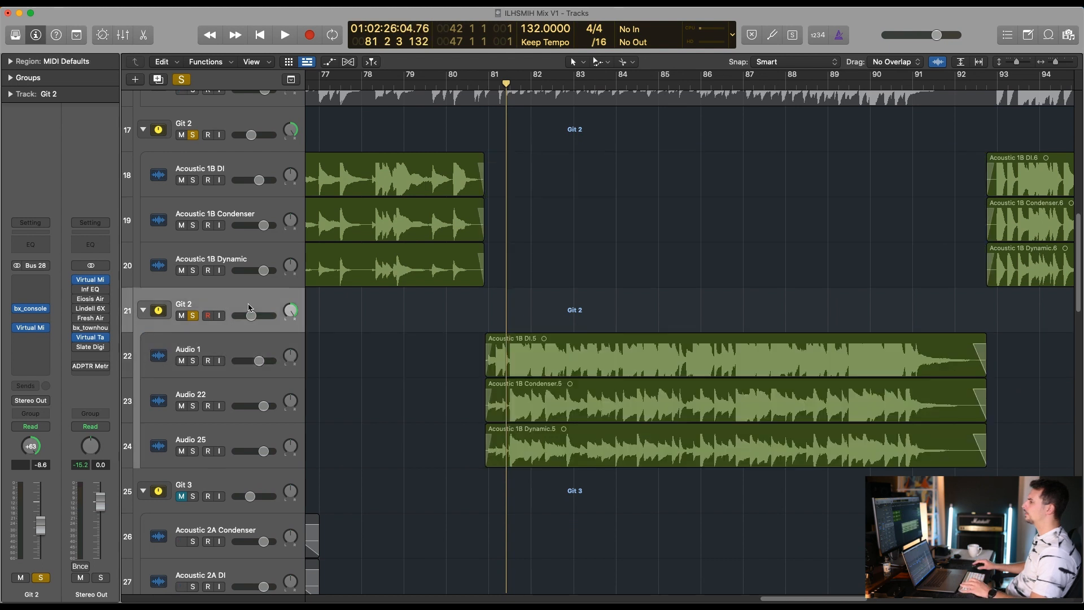
{"action": "left_click", "coordinate": [210, 123]}
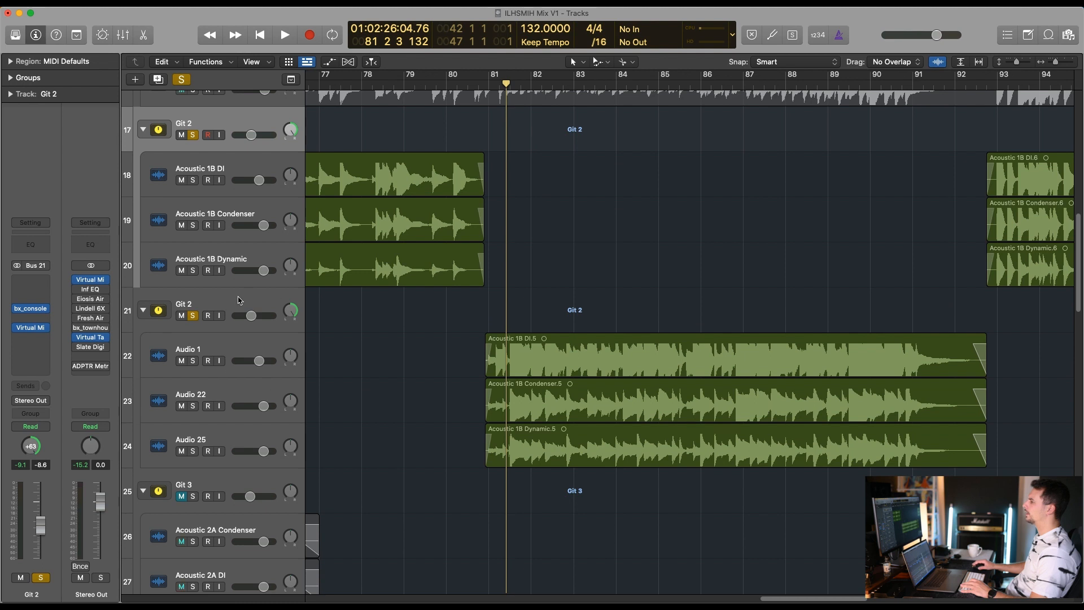
{"action": "left_click", "coordinate": [202, 305]}
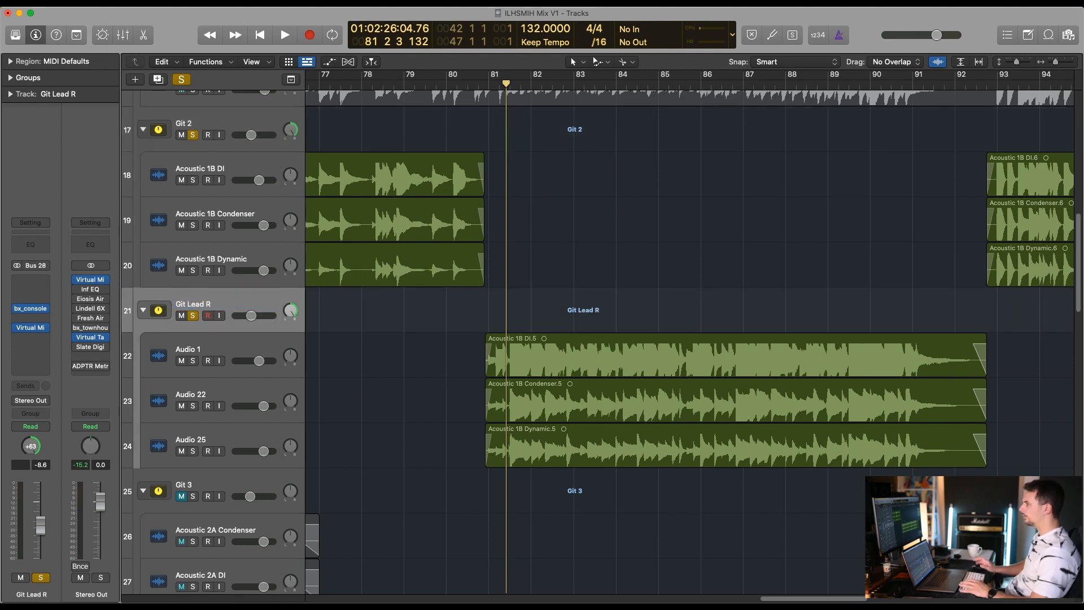
Play the Git Lead R section and set the CS-EQ's LF gain to 0.00 in its Virtual Mix Rack
{"action": "key", "text": "space"}
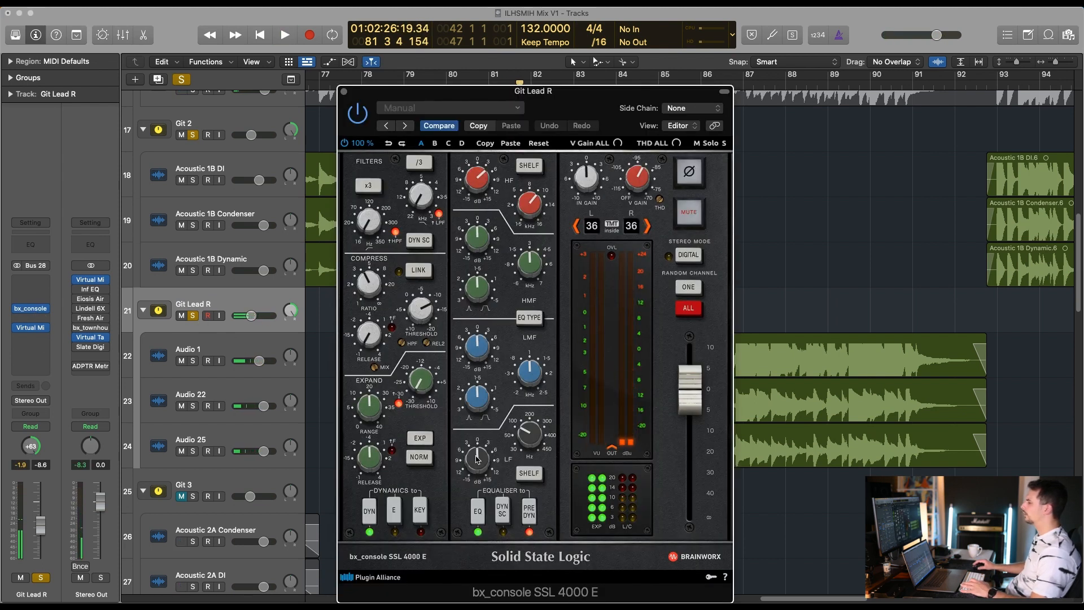
{"action": "left_click", "coordinate": [33, 329]}
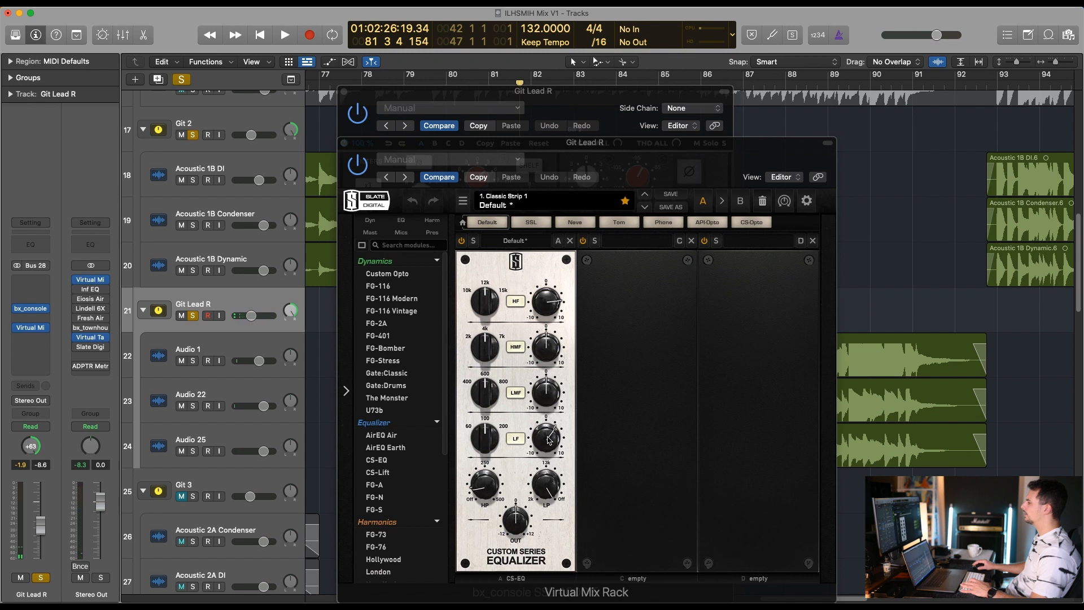
{"action": "key", "text": "space"}
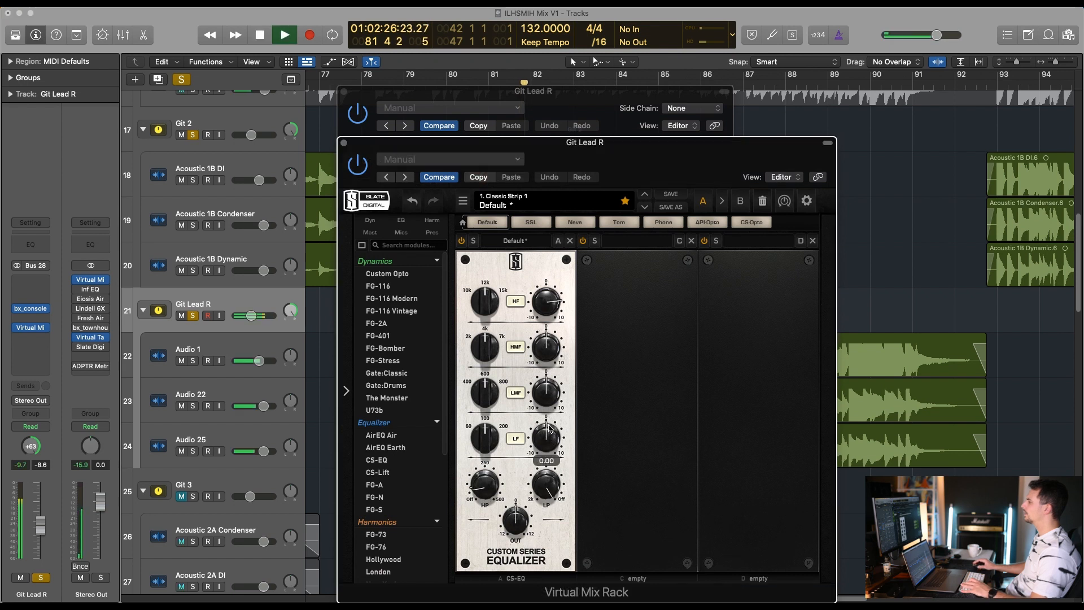
{"action": "left_click", "coordinate": [344, 144]}
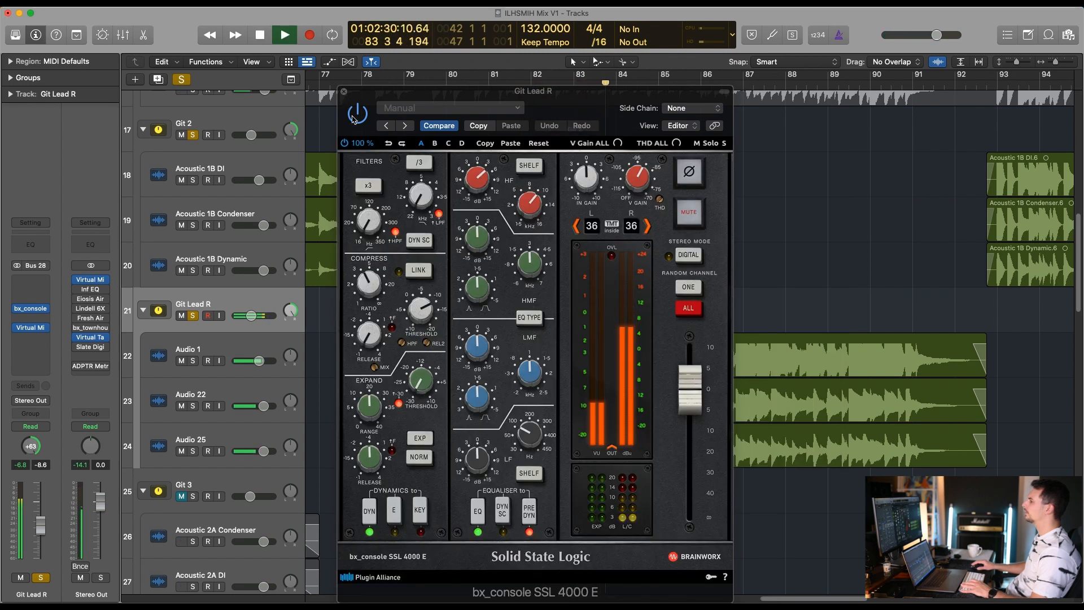
Lower the compressor ratio and cut the LF gain in Git Lead R's bx_console SSL 4000 E while playing
{"action": "left_click_drag", "start_coordinate": [365, 283], "coordinate": [364, 301]}
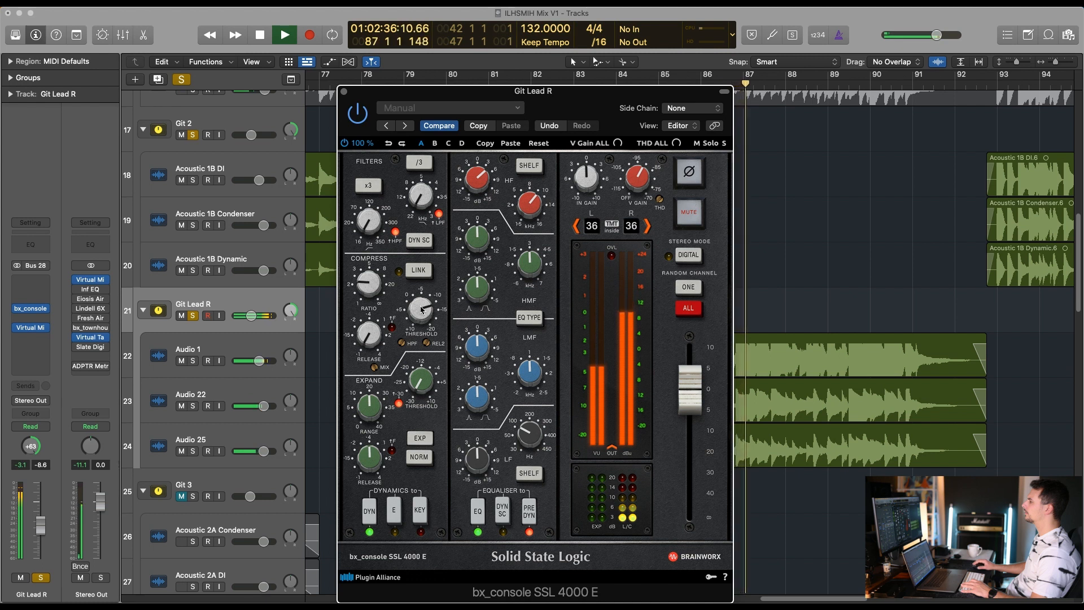
{"action": "mouse_move", "coordinate": [477, 459]}
{"action": "left_mouse_down"}
{"action": "mouse_move", "coordinate": [485, 416]}
{"action": "mouse_move", "coordinate": [485, 477]}
{"action": "left_mouse_up"}
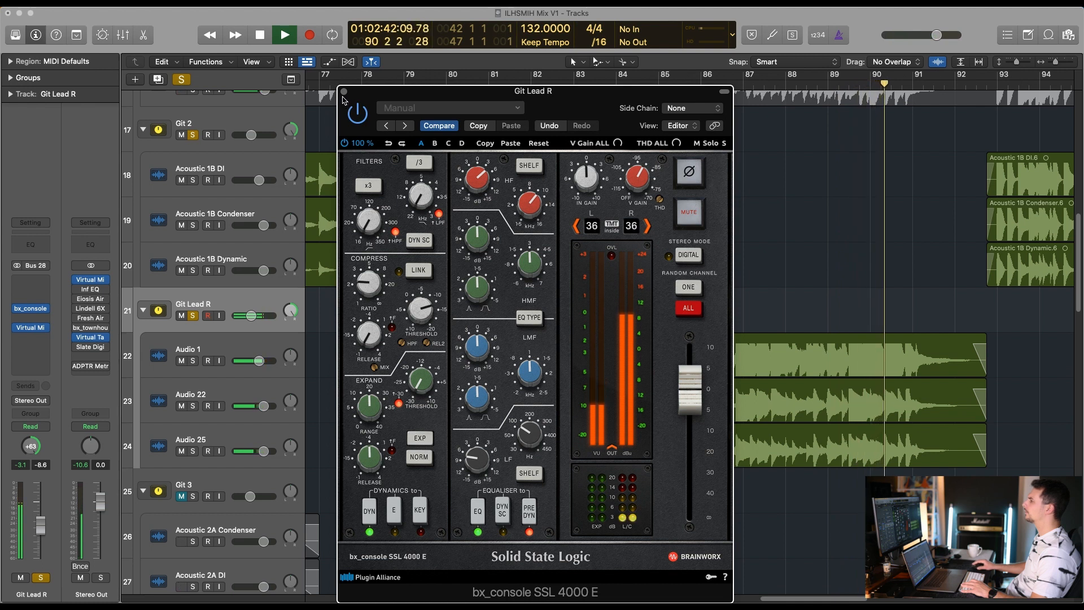
{"action": "key", "text": "super+w"}
Replay the Git Lead R section from bar 81 and clear all solos to hear it with the other unmuted tracks
{"action": "left_click", "coordinate": [500, 88]}
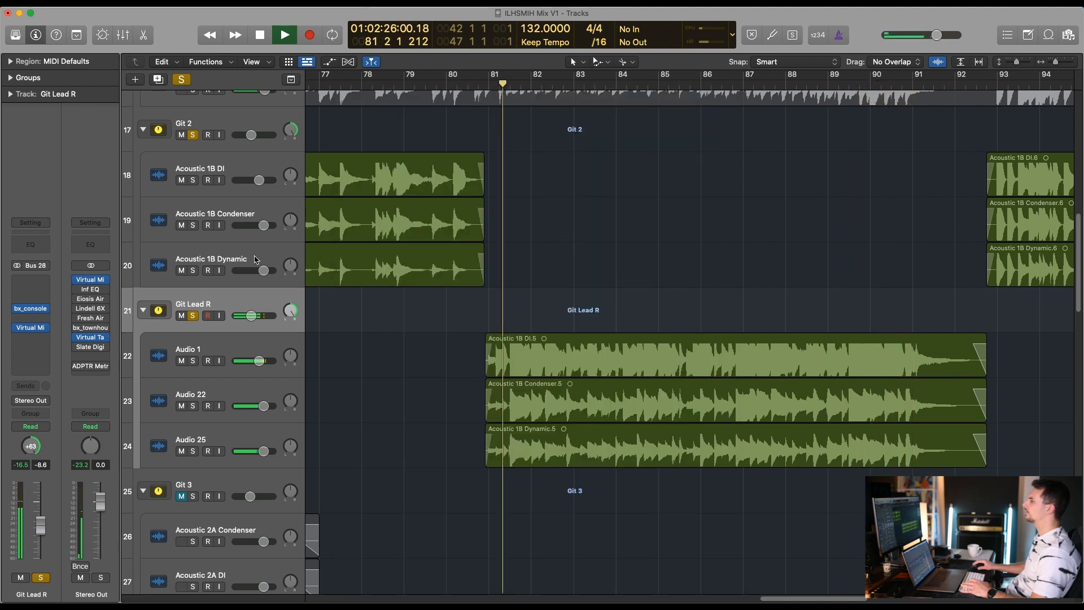
{"action": "left_click", "coordinate": [192, 316], "text": "alt"}
{"action": "key", "text": "super+Left"}
{"action": "key", "text": "super+Up"}
{"action": "key", "text": "super+Up"}
{"action": "key", "text": "super+Up"}
{"action": "key", "text": "super+Up"}
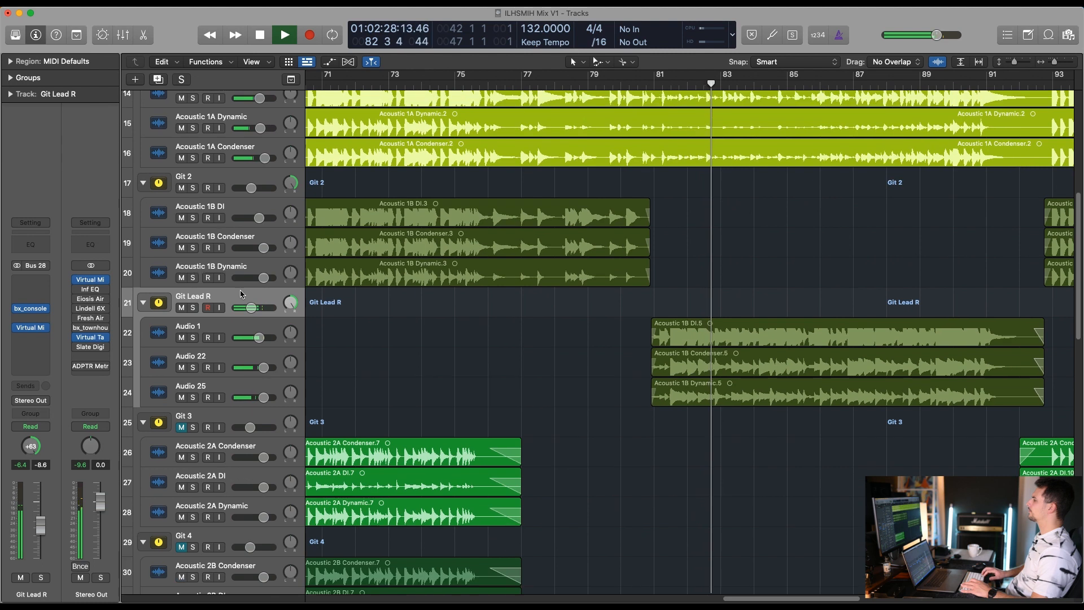
{"action": "key", "text": "super+Left"}
{"action": "key", "text": "super+Left"}
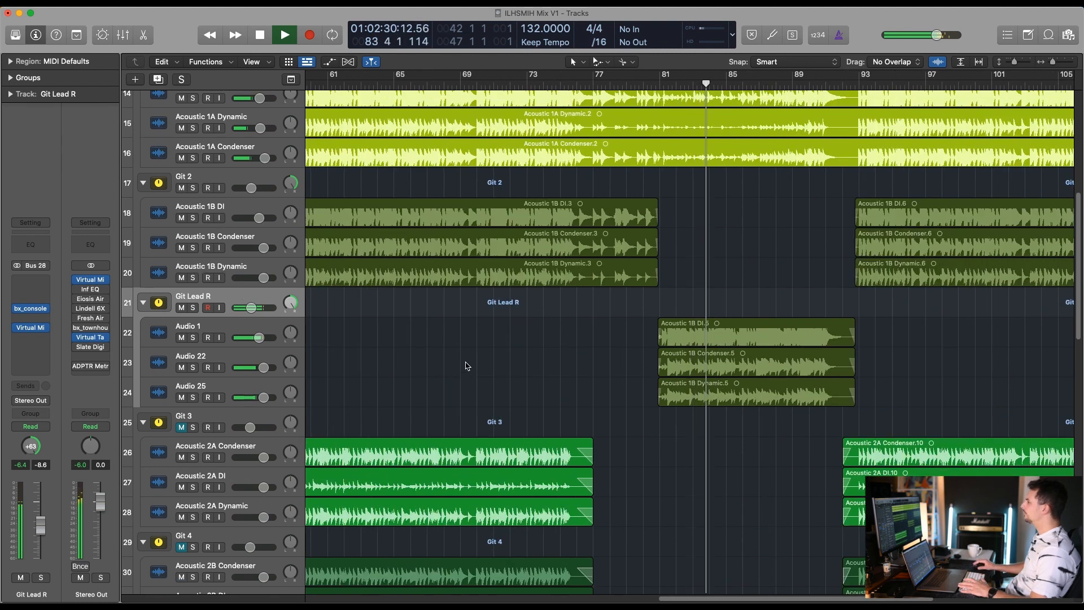
{"action": "key", "text": "space"}
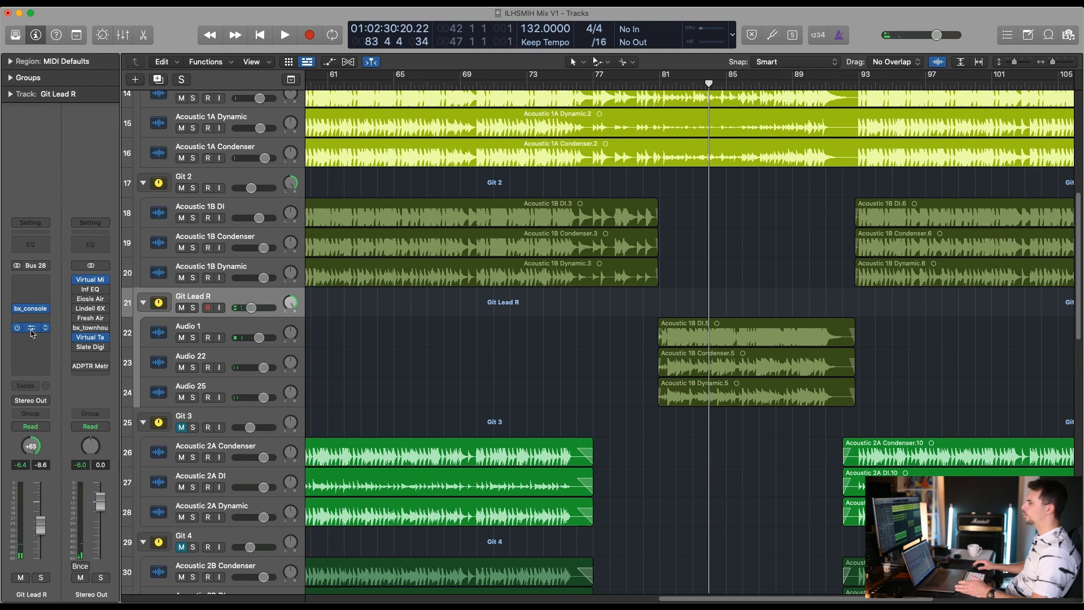
Review Git Lead R's Virtual Mix Rack and bx_console SSL 4000 E plug-ins, and resume playback
{"action": "left_click", "coordinate": [31, 328]}
{"action": "left_click", "coordinate": [31, 328]}
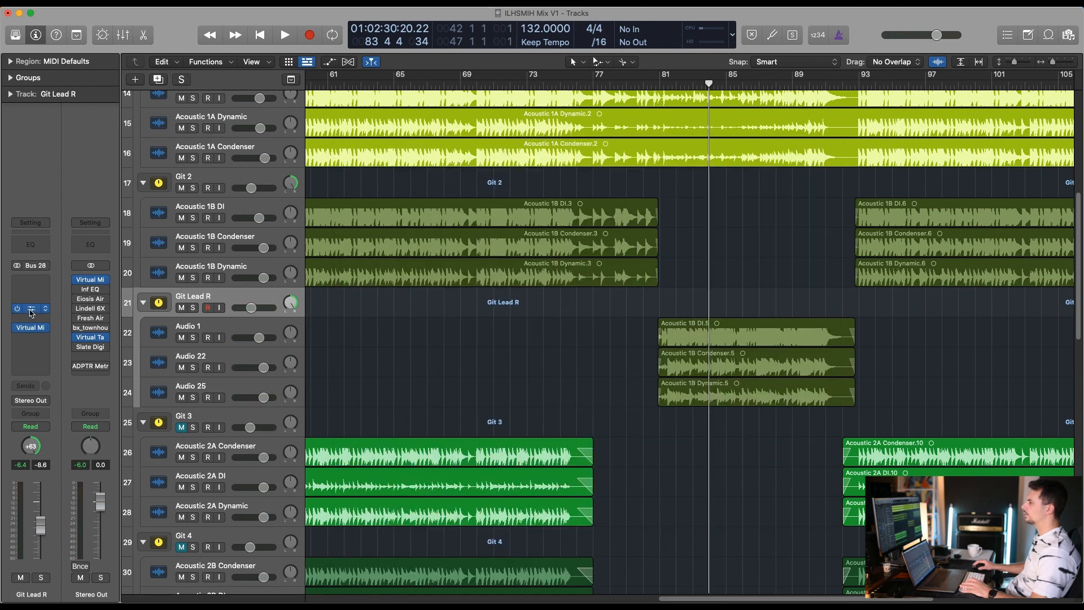
{"action": "left_click", "coordinate": [31, 309]}
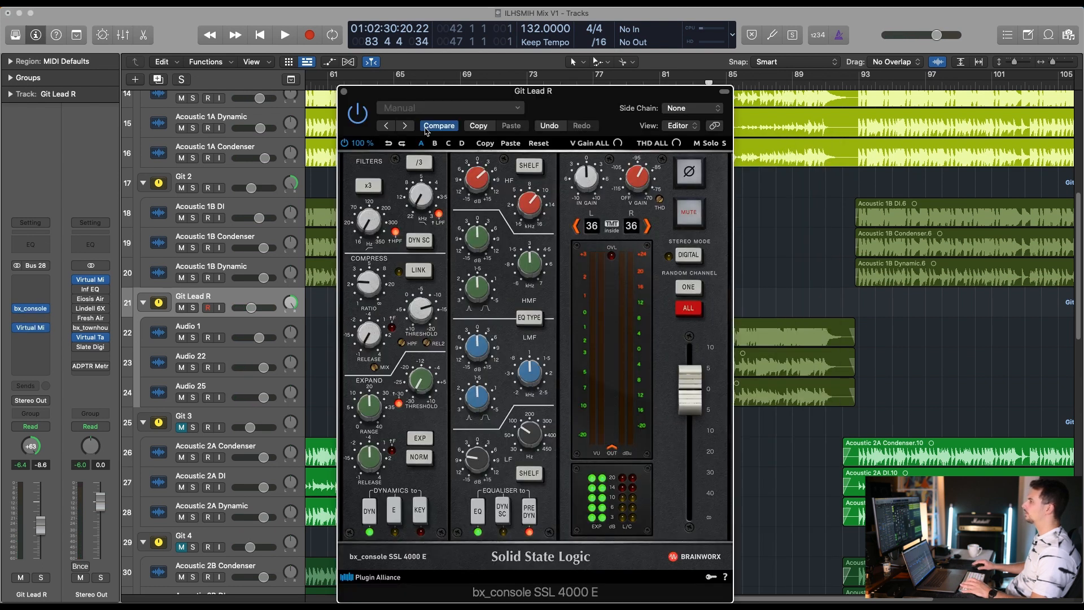
{"action": "key", "text": "space"}
{"action": "left_click", "coordinate": [344, 92]}
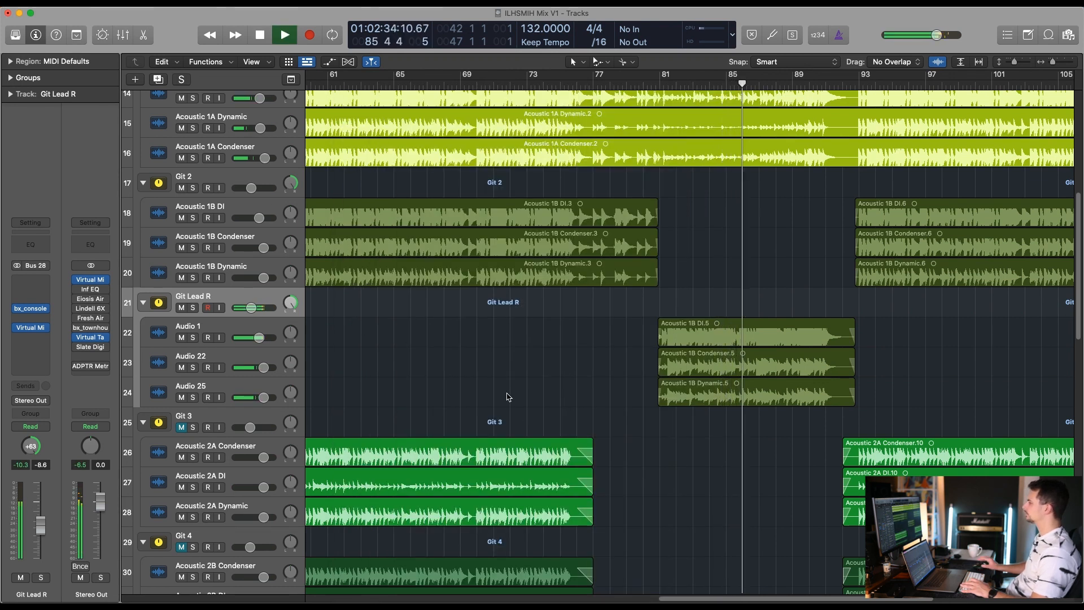
Collapse all the track stacks so the whole song's arrangement can be overviewed
{"action": "key", "text": "z"}
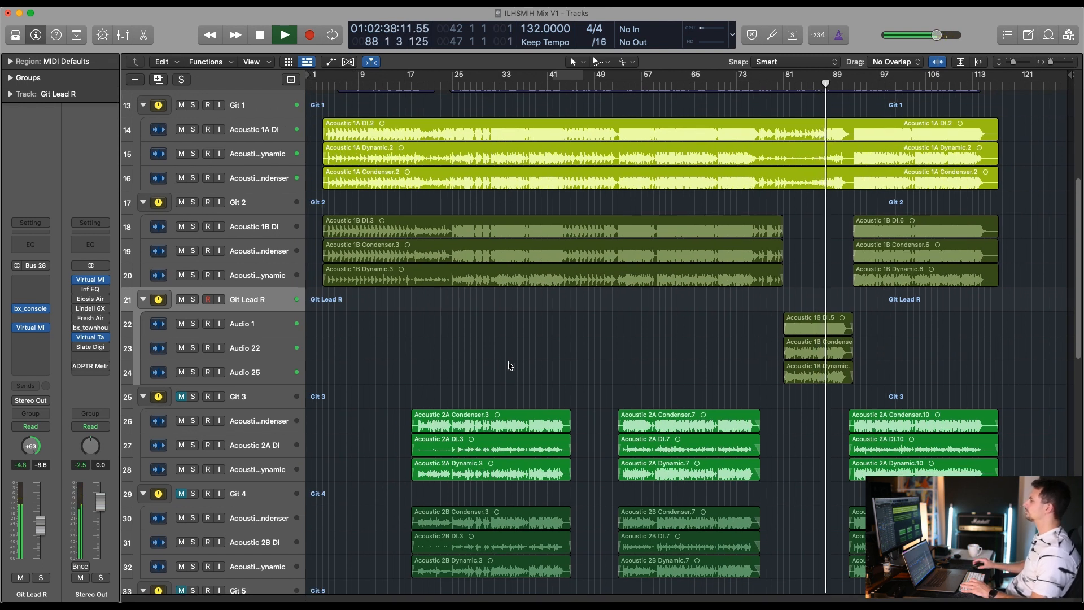
{"action": "scroll", "coordinate": [452, 329], "scroll_direction": "down", "scroll_amount": 1}
{"action": "key", "text": "super+Up"}
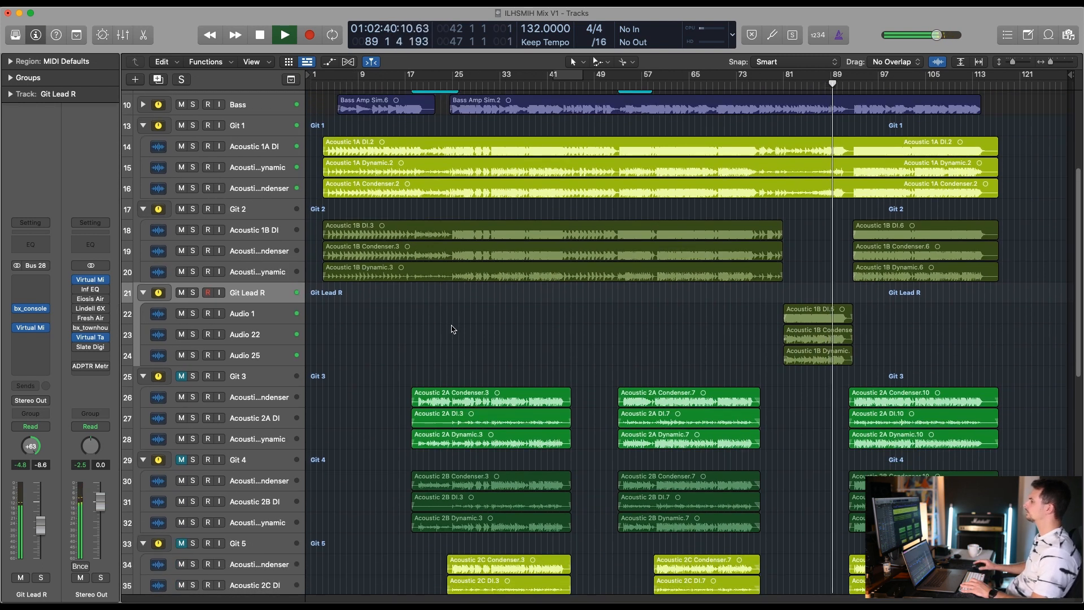
{"action": "scroll", "coordinate": [406, 313], "scroll_direction": "down", "scroll_amount": 1}
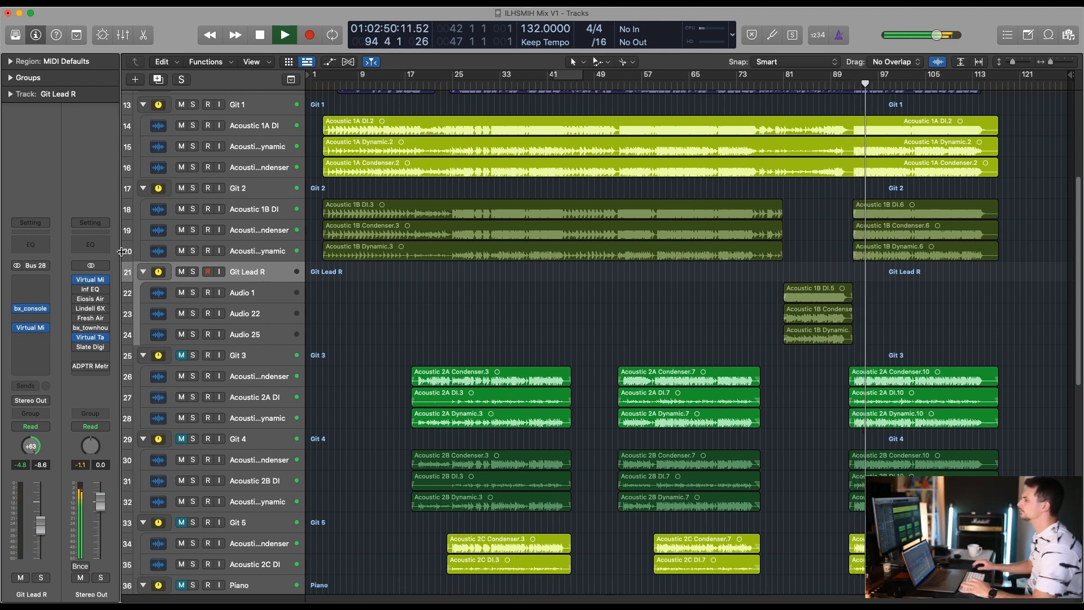
{"action": "left_click", "coordinate": [143, 272], "text": "alt"}
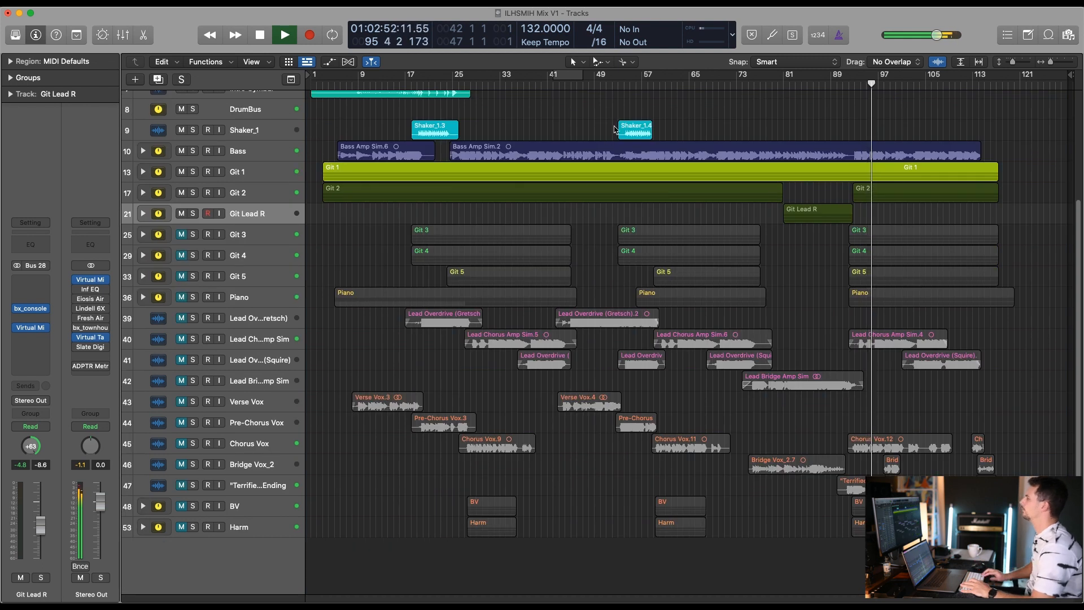
Solo Git 1 and Git 2 alternately during playback and centre the pan of both stacks
{"action": "key", "text": "super+Down"}
{"action": "key", "text": "super+Down"}
{"action": "left_click", "coordinate": [273, 166]}
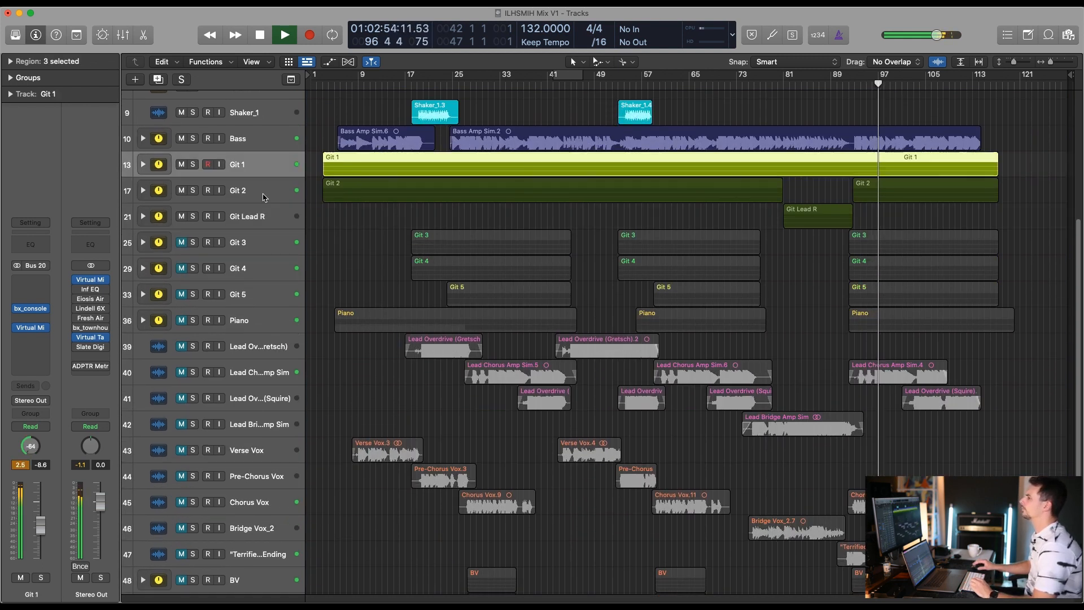
{"action": "left_click", "coordinate": [264, 190], "text": "shift"}
{"action": "key", "text": "super+Down"}
{"action": "key", "text": "super+Down"}
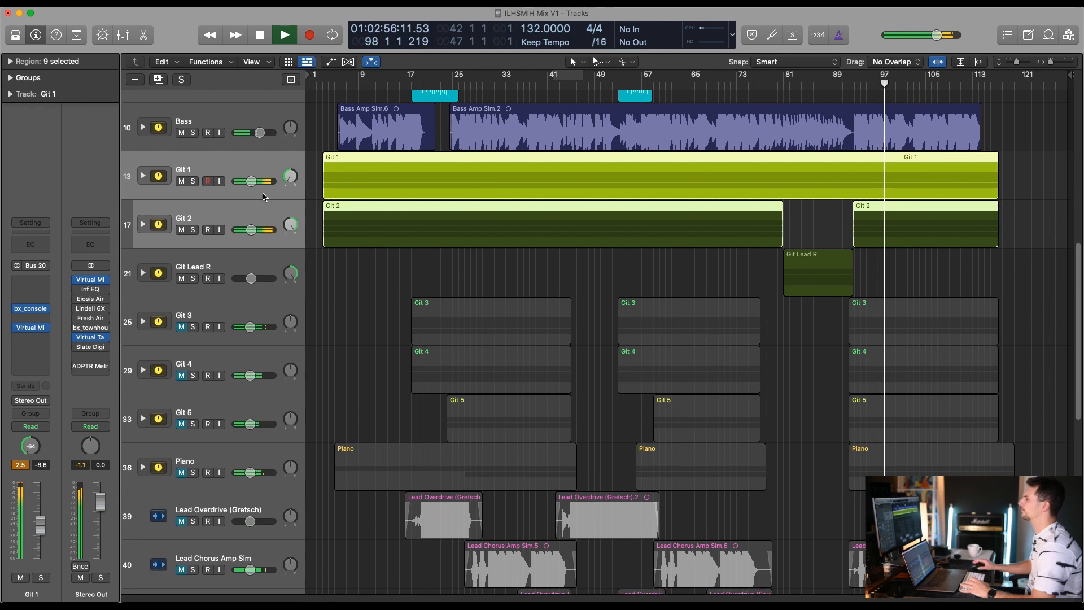
{"action": "left_click", "coordinate": [194, 192]}
{"action": "left_click", "coordinate": [193, 181]}
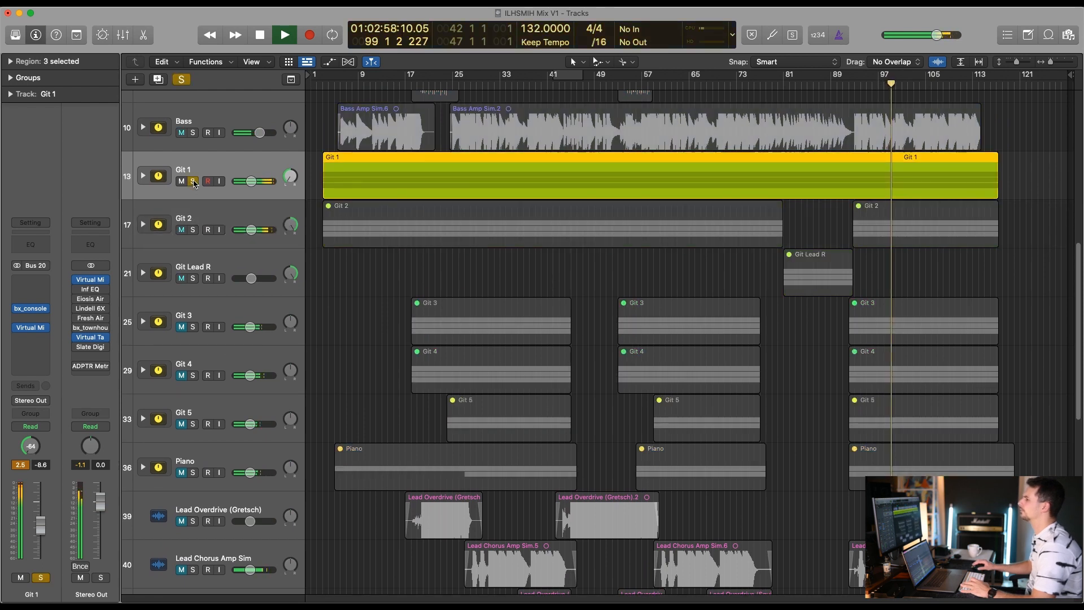
{"action": "left_click", "coordinate": [197, 229], "text": "alt"}
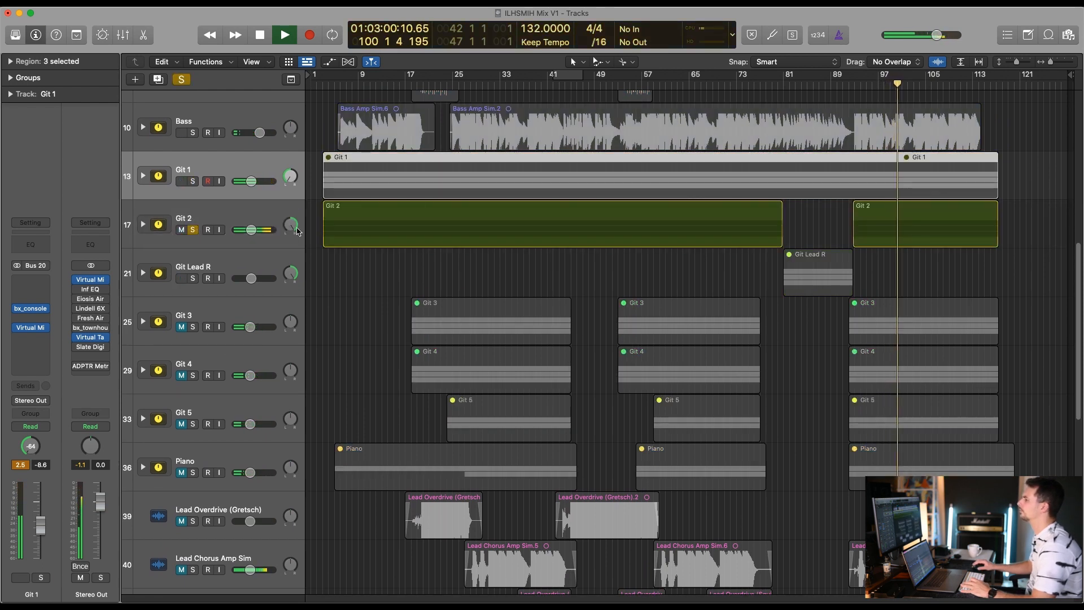
{"action": "left_click", "coordinate": [194, 181], "text": "alt"}
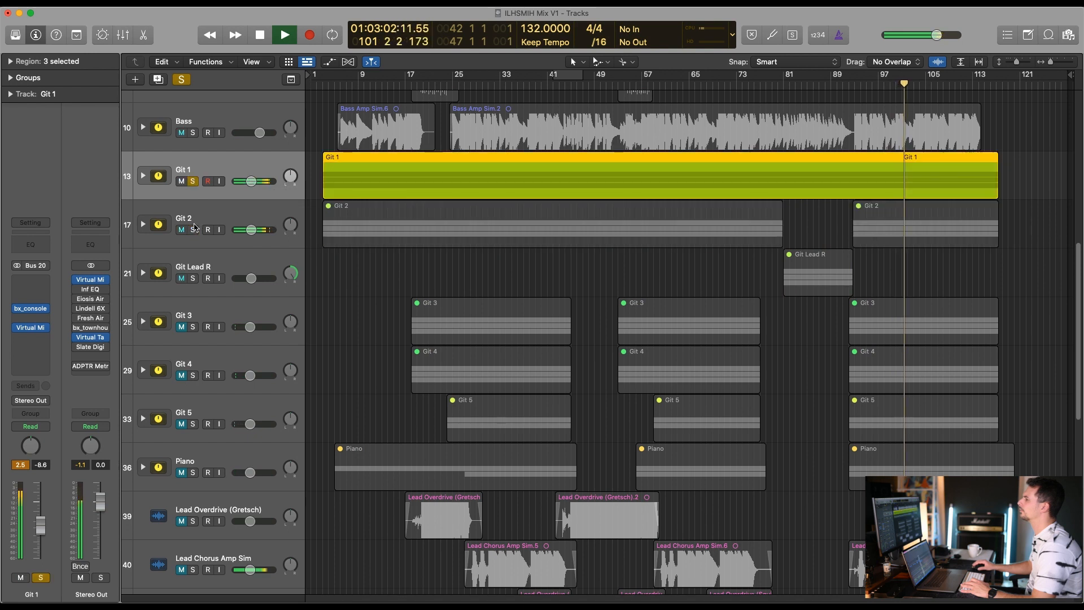
{"action": "left_click", "coordinate": [193, 230], "text": "alt"}
{"action": "key", "text": "space"}
Expand the Git 2 and Git 1 stacks and move Acoustic 1B Dynamic above Acoustic 1B Condenser
{"action": "left_click", "coordinate": [143, 226]}
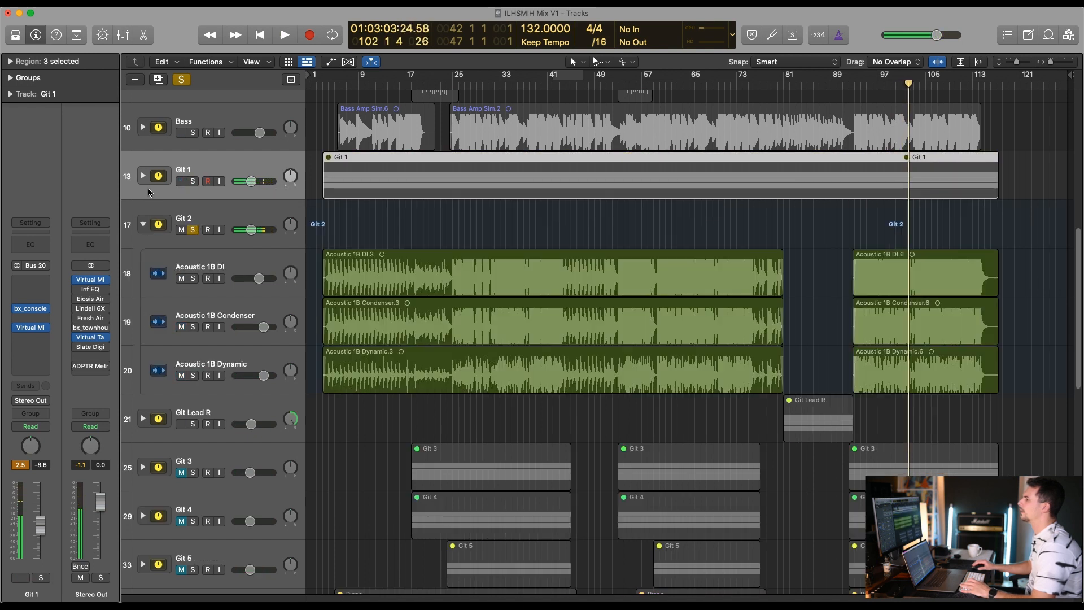
{"action": "left_click", "coordinate": [144, 176]}
{"action": "scroll", "coordinate": [450, 279], "scroll_direction": "down", "scroll_amount": 1}
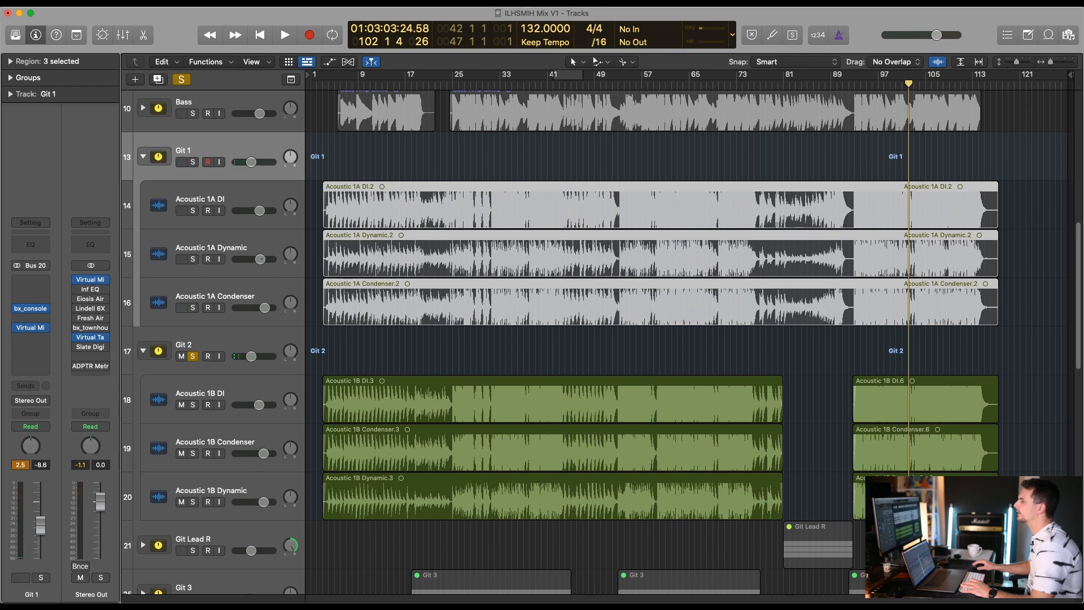
{"action": "key", "text": "space"}
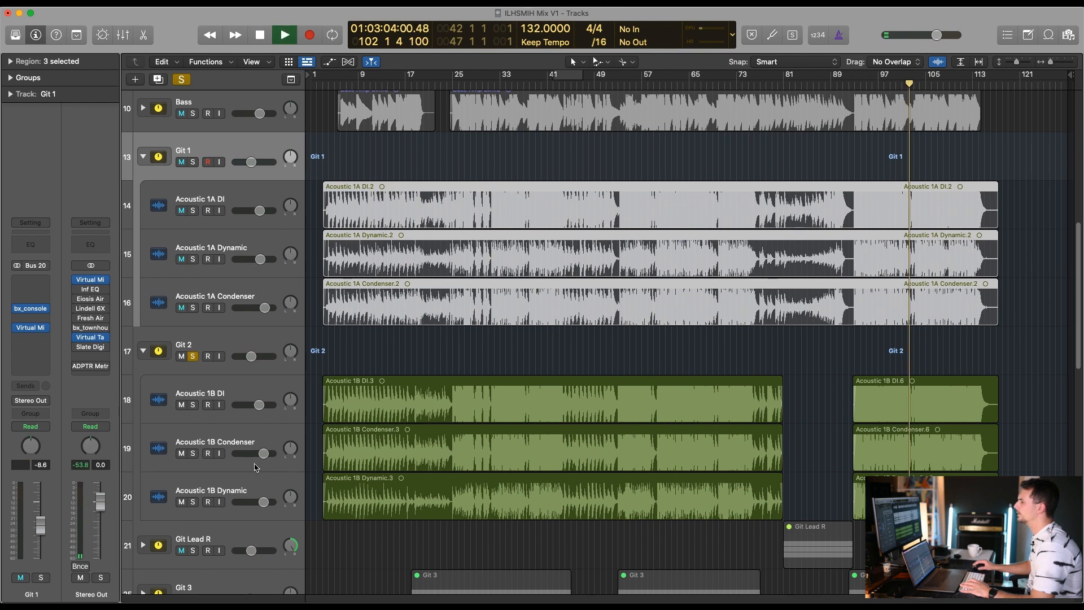
{"action": "left_click", "coordinate": [181, 454]}
{"action": "left_click", "coordinate": [181, 454]}
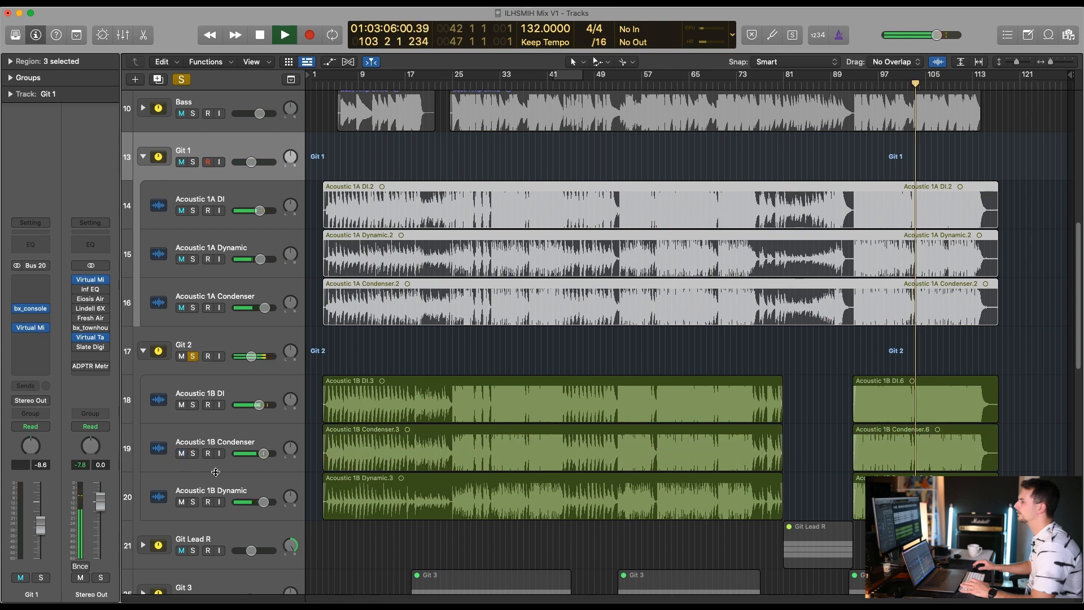
{"action": "left_click_drag", "start_coordinate": [231, 491], "coordinate": [212, 466]}
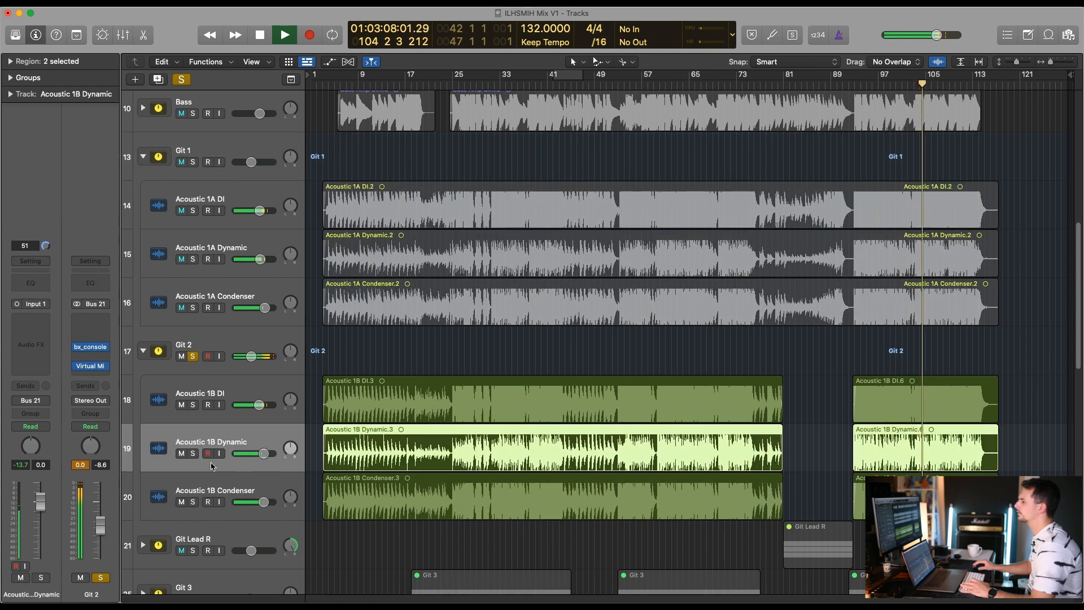
Audition Git 2's microphone and DI tracks individually by toggling the mute on Acoustic 1B Dynamic and soloing single tracks
{"action": "left_click", "coordinate": [182, 453]}
{"action": "left_click", "coordinate": [181, 453]}
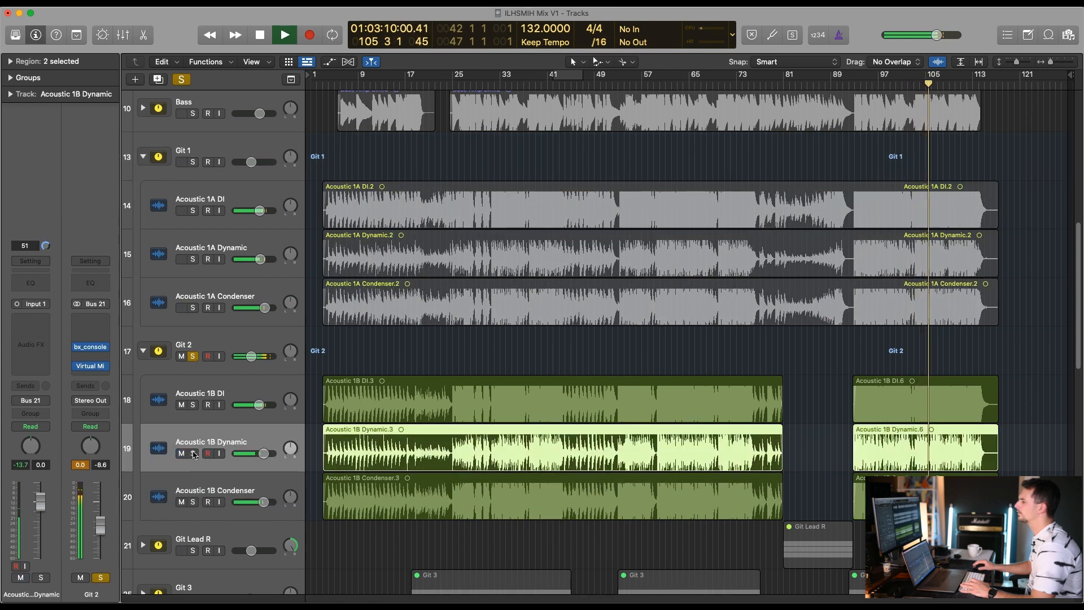
{"action": "left_click", "coordinate": [193, 453]}
{"action": "left_click", "coordinate": [193, 502]}
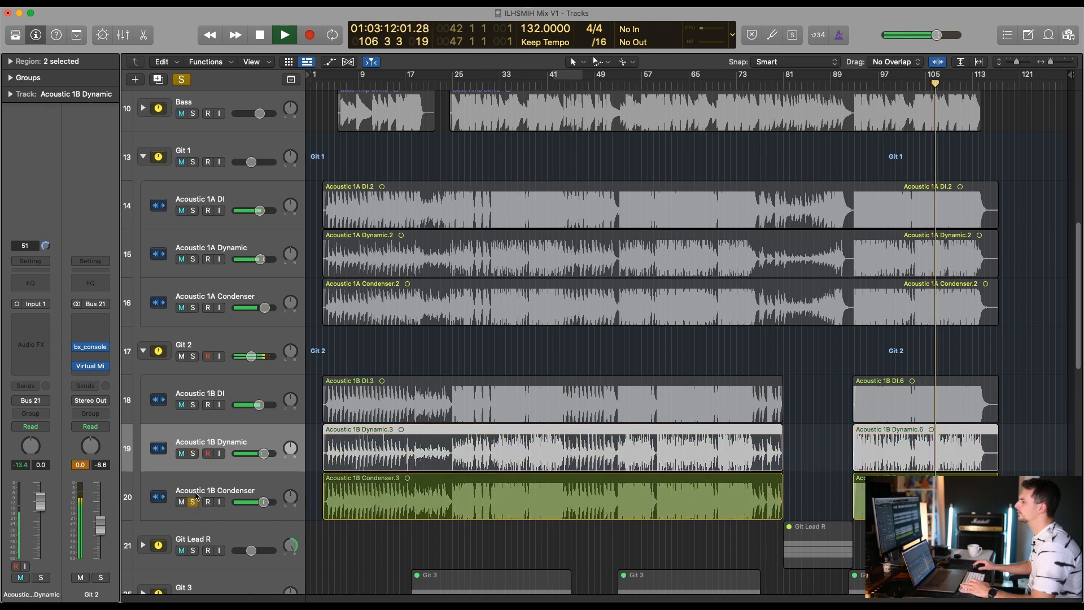
{"action": "left_click", "coordinate": [193, 405]}
Compare the full Git 2 stack with the Git 1 stack by soloing each during playback
{"action": "left_click", "coordinate": [193, 356]}
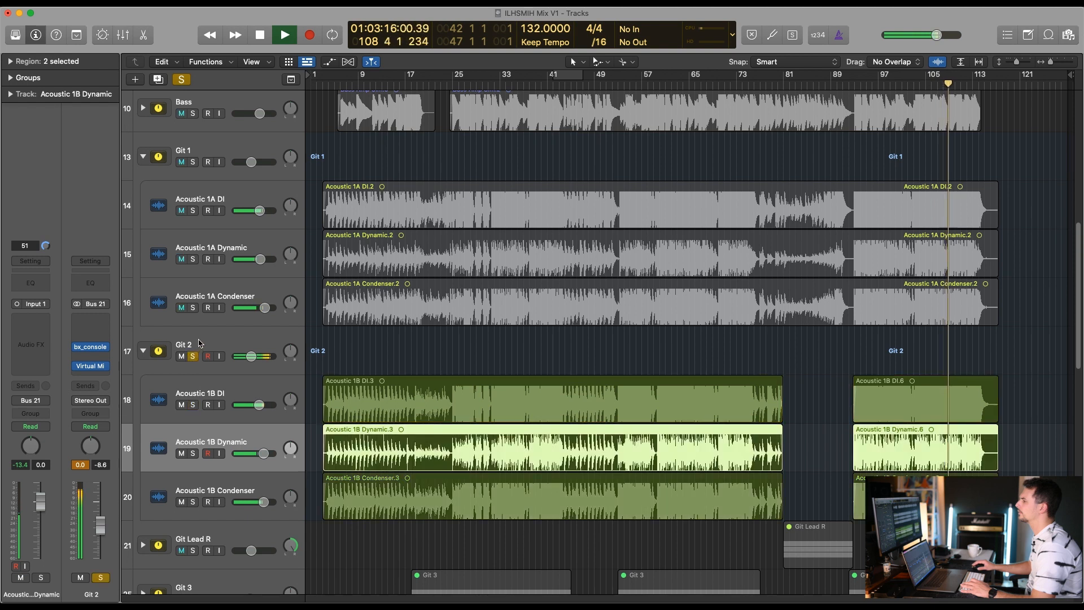
{"action": "left_click", "coordinate": [198, 342]}
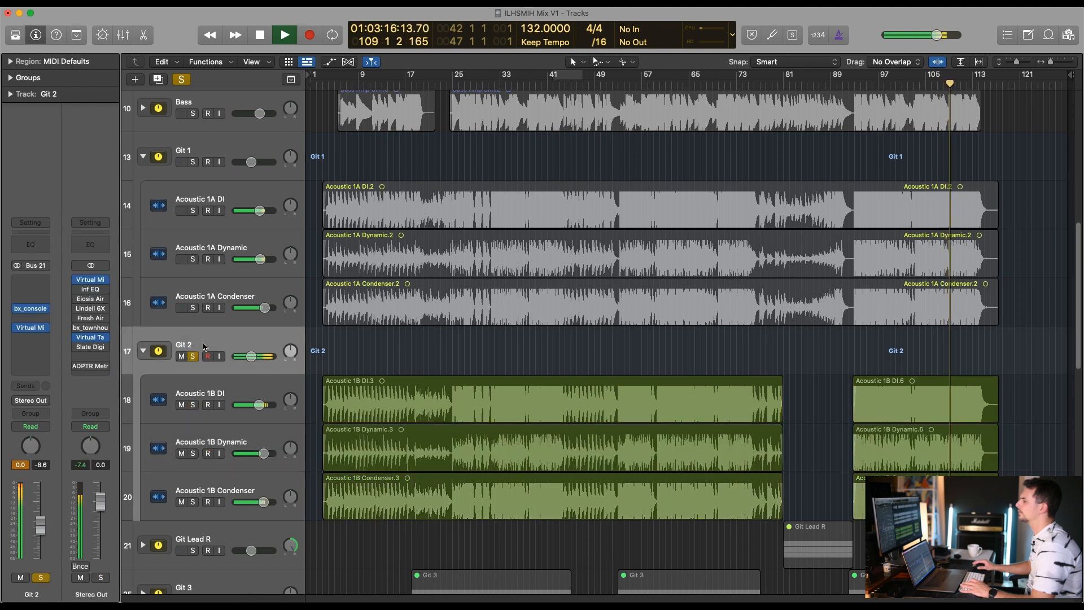
{"action": "left_click", "coordinate": [192, 162]}
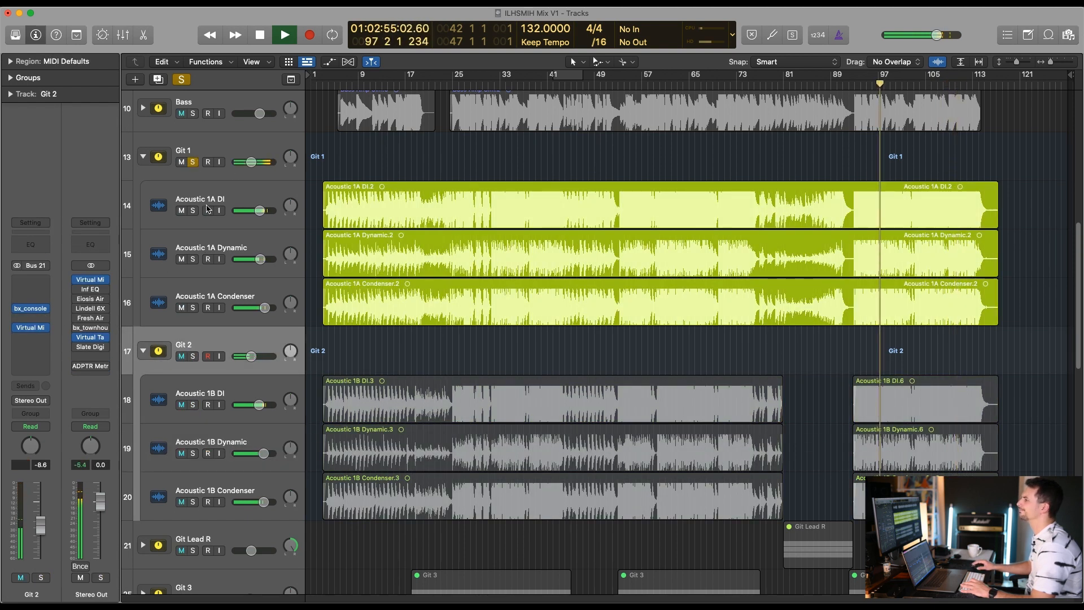
Audition Git 1's dynamic, condenser and DI tracks individually, then the full stack, and return the playhead to bar 95
{"action": "left_click", "coordinate": [193, 259]}
{"action": "left_click", "coordinate": [192, 307]}
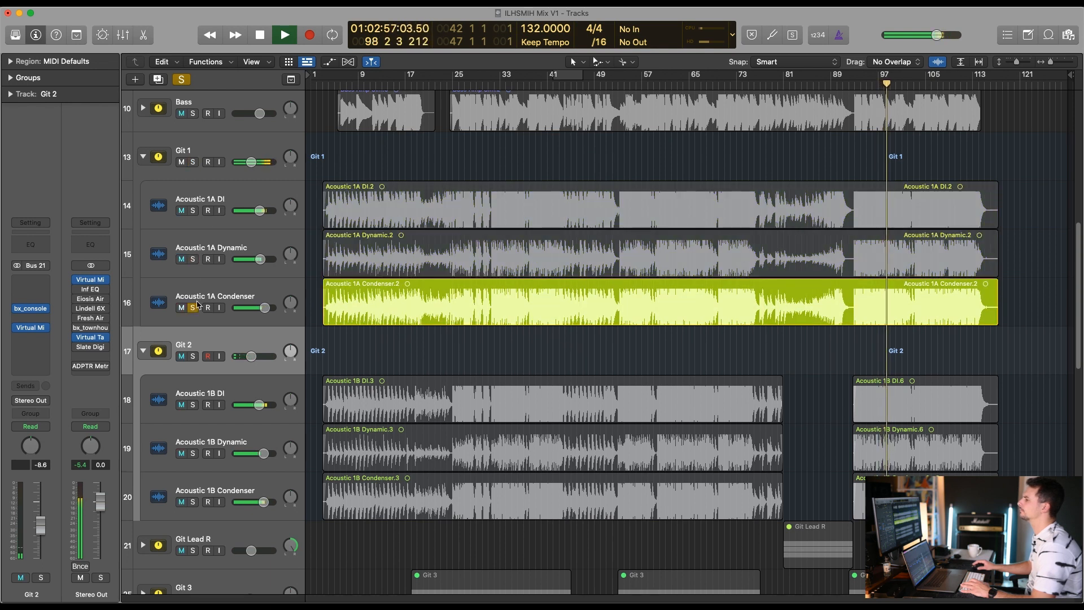
{"action": "left_click", "coordinate": [192, 210]}
{"action": "left_click", "coordinate": [198, 162]}
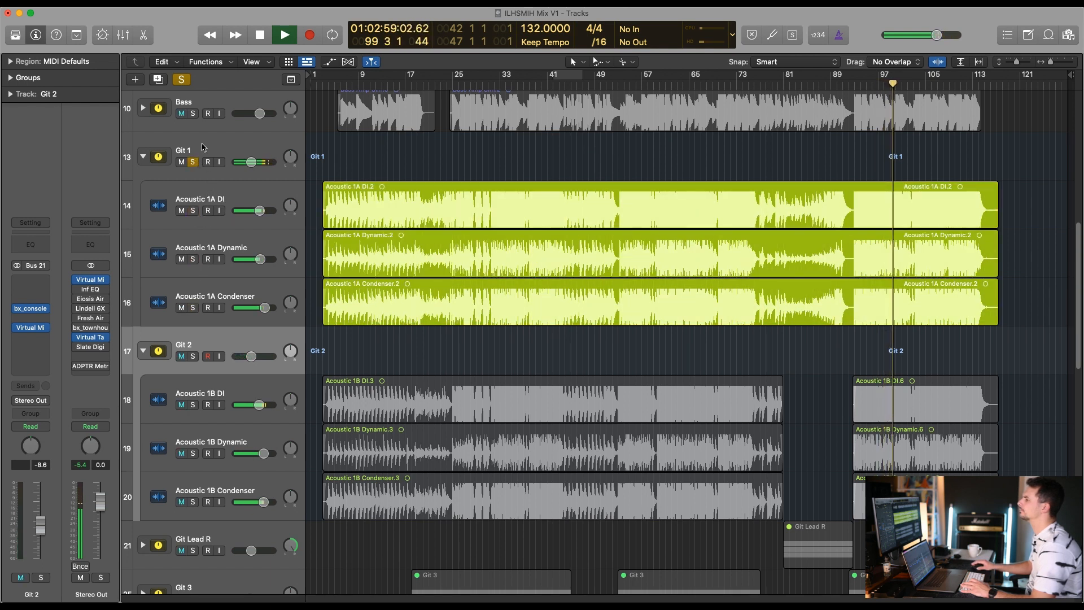
{"action": "key", "text": "space"}
{"action": "left_click", "coordinate": [865, 86]}
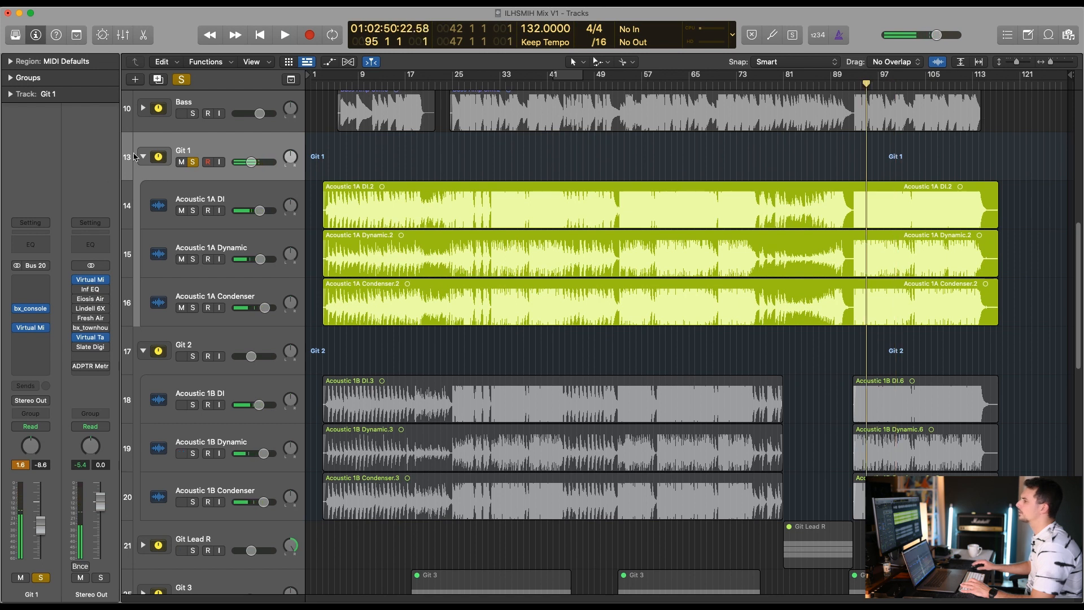
Insert Infinity EQ on the Git 1 stack and cut about 2.3 dB at 3.14 kHz during playback
{"action": "left_click", "coordinate": [32, 282]}
{"action": "left_click", "coordinate": [516, 360]}
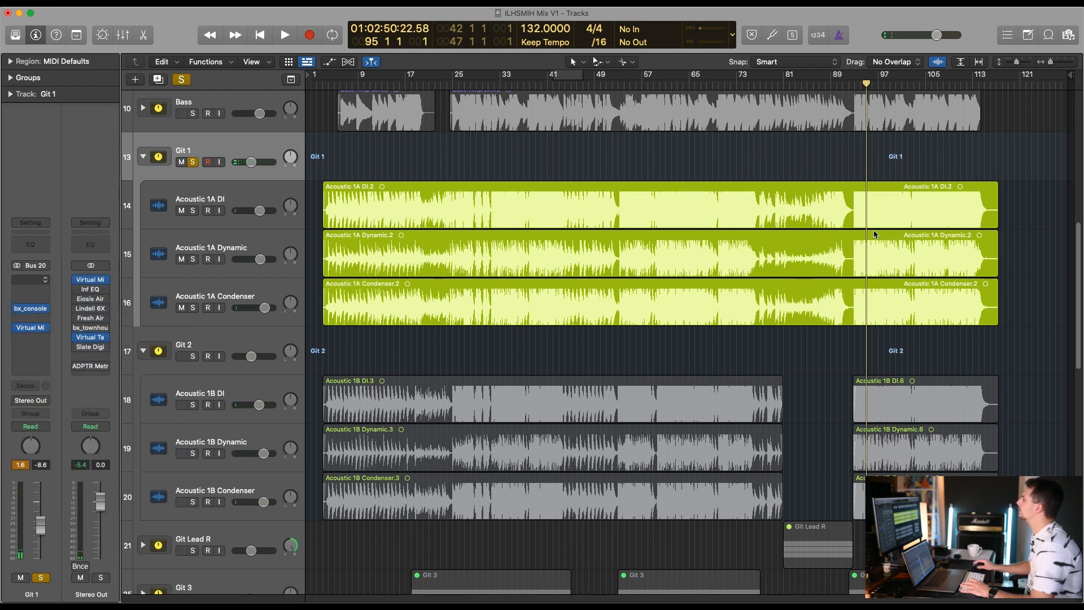
{"action": "key", "text": "space"}
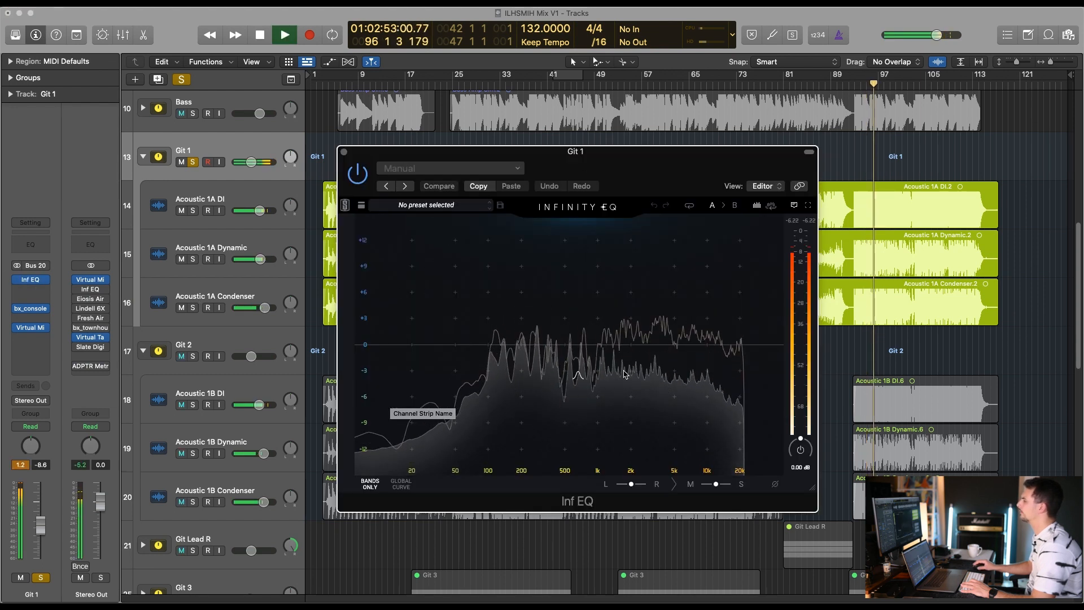
{"action": "left_click_drag", "start_coordinate": [626, 327], "coordinate": [652, 324]}
{"action": "mouse_move", "coordinate": [649, 286]}
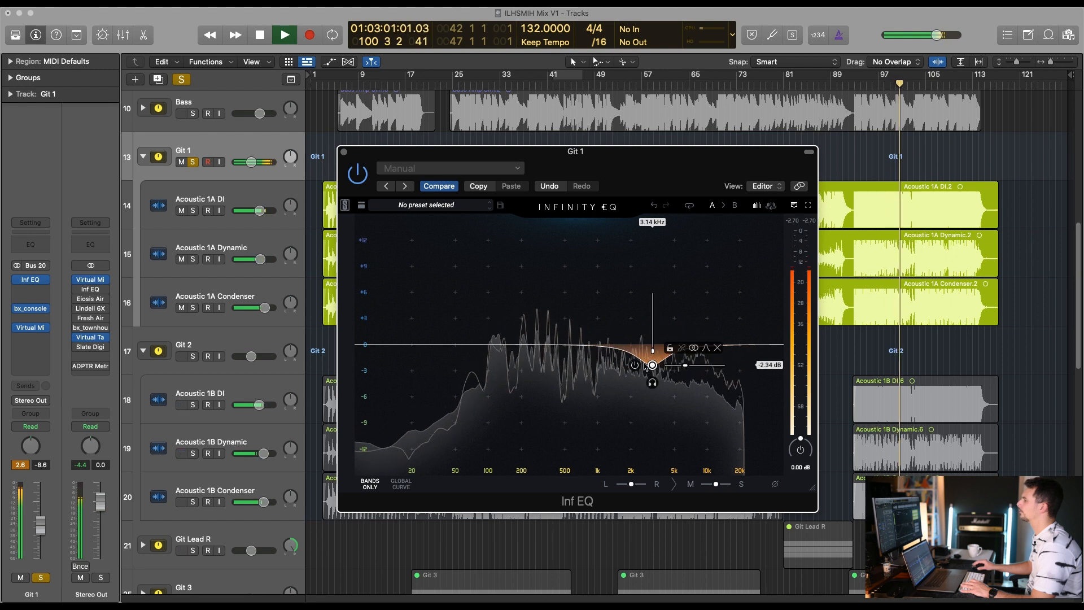
{"action": "left_click", "coordinate": [343, 152]}
{"action": "key", "text": "space"}
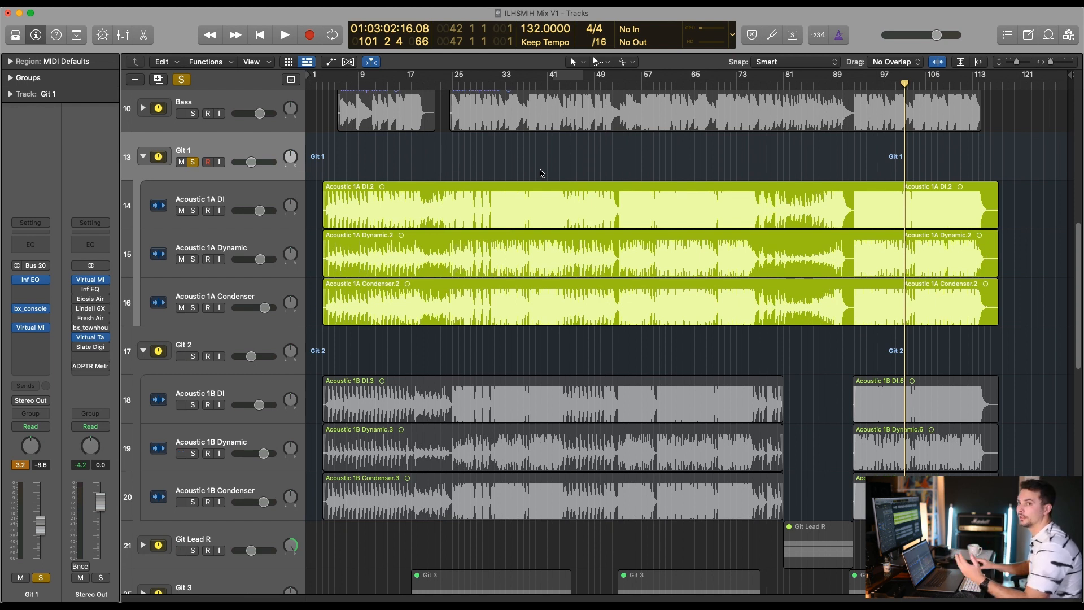
Compare the equalized Git 1 stack with Git 2 by soloing each in turn from around bar 96
{"action": "left_click", "coordinate": [872, 81]}
{"action": "key", "text": "space"}
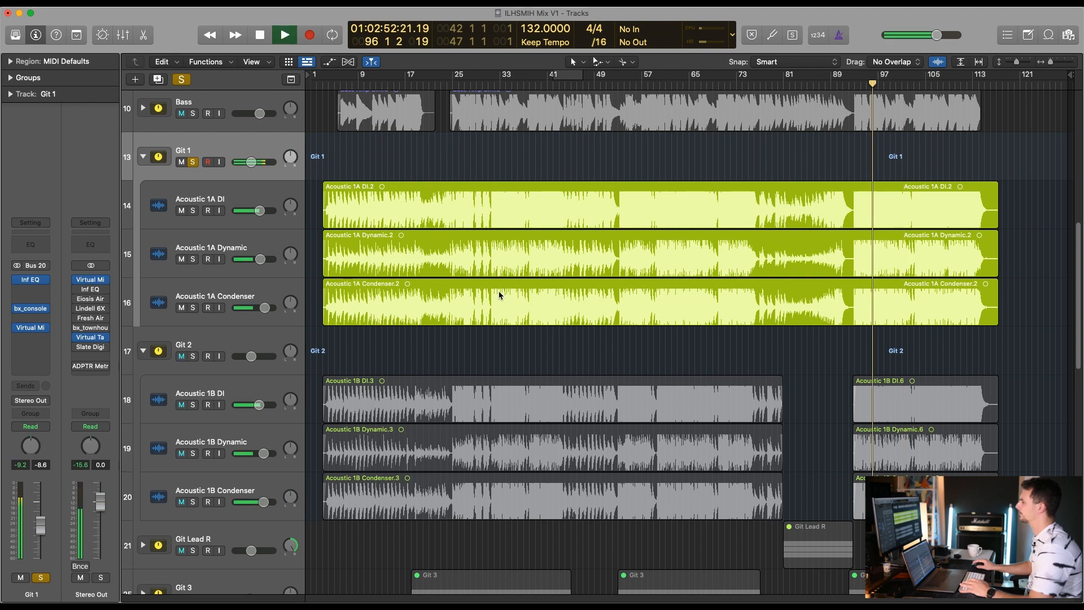
{"action": "left_click", "coordinate": [193, 356], "text": "alt"}
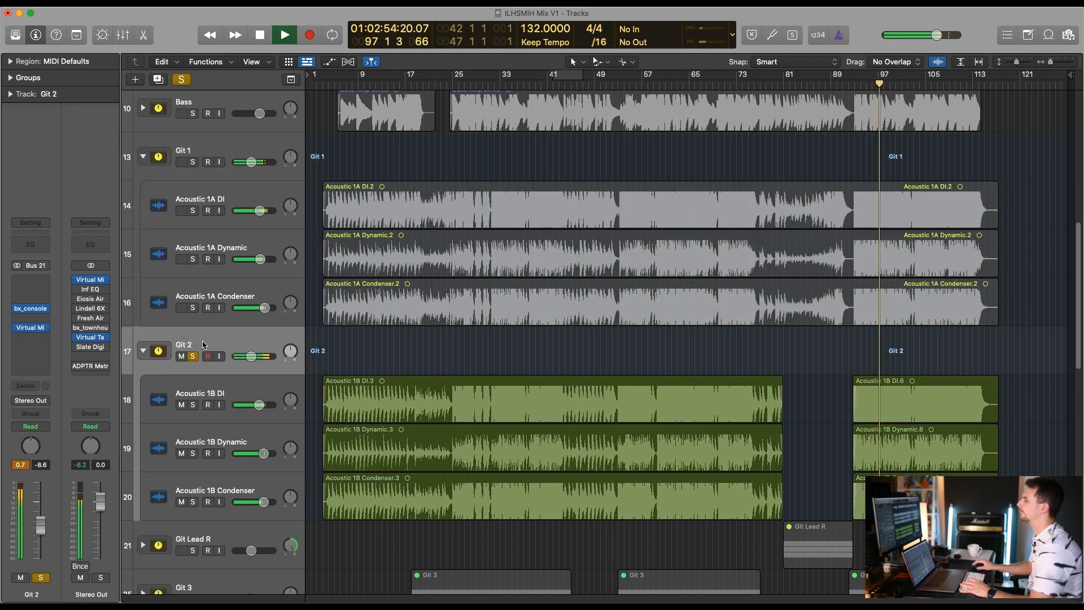
{"action": "left_click", "coordinate": [193, 162], "text": "alt"}
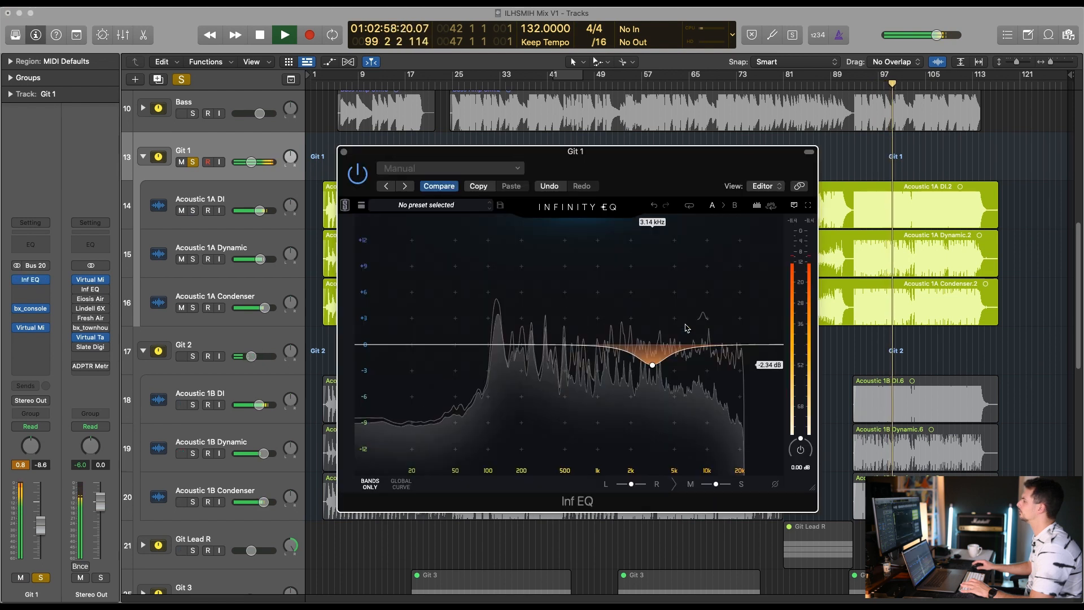
Move Git 1's EQ cut to about 2.22 kHz at -2.66 dB and add a narrow 3.44 dB cut at 357 Hz
{"action": "scroll", "coordinate": [652, 366], "scroll_direction": "up", "scroll_amount": 3}
{"action": "mouse_move", "coordinate": [652, 366]}
{"action": "left_mouse_down"}
{"action": "mouse_move", "coordinate": [658, 275]}
{"action": "mouse_move", "coordinate": [573, 277]}
{"action": "mouse_move", "coordinate": [632, 275]}
{"action": "mouse_move", "coordinate": [636, 367]}
{"action": "left_mouse_up"}
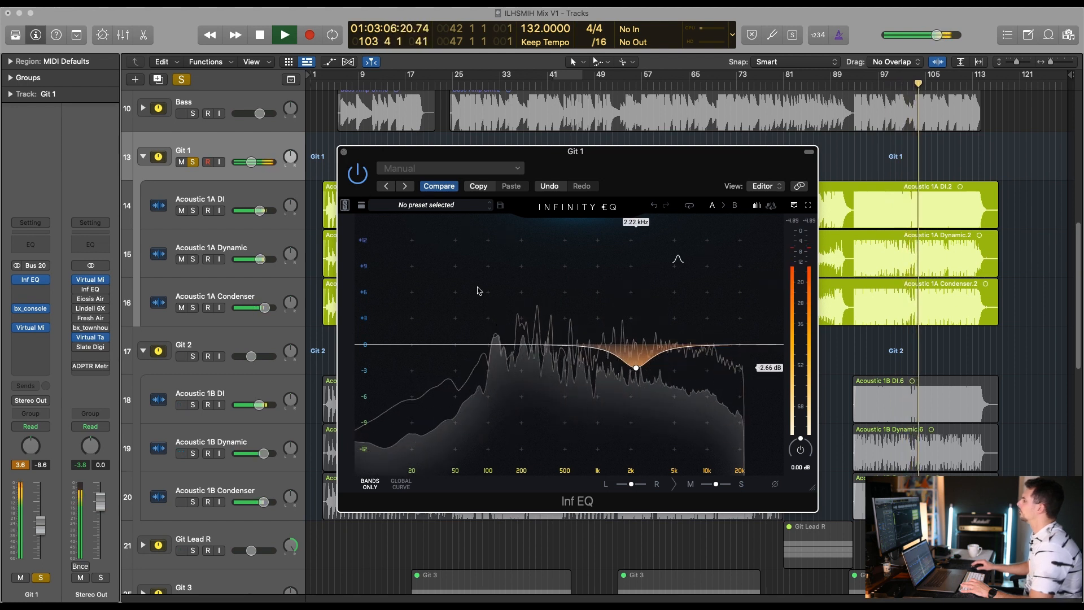
{"action": "double_click", "coordinate": [534, 310]}
{"action": "left_click_drag", "start_coordinate": [533, 310], "coordinate": [550, 375]}
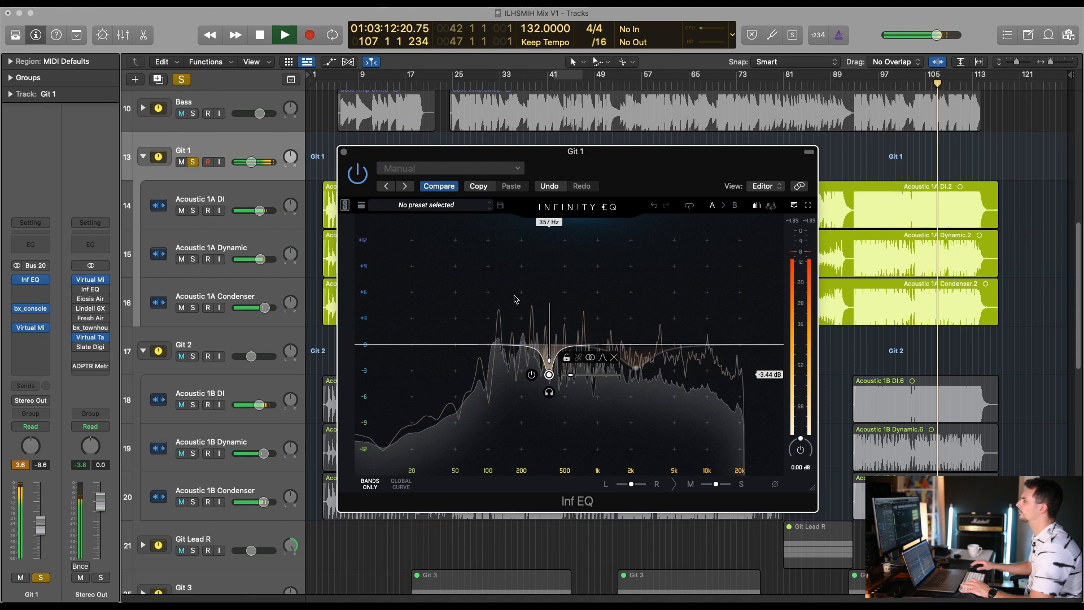
{"action": "left_click", "coordinate": [344, 152]}
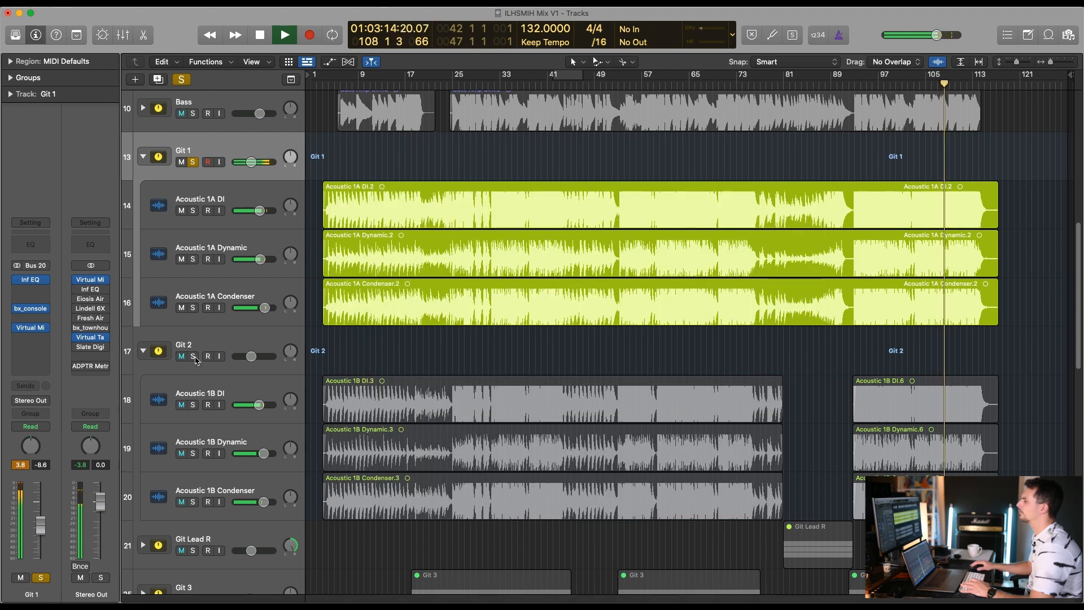
Solo Git 2 and insert Infinity EQ with a low cut and a 2.27 dB cut at 244 Hz
{"action": "left_click", "coordinate": [192, 356]}
{"action": "left_click", "coordinate": [35, 299]}
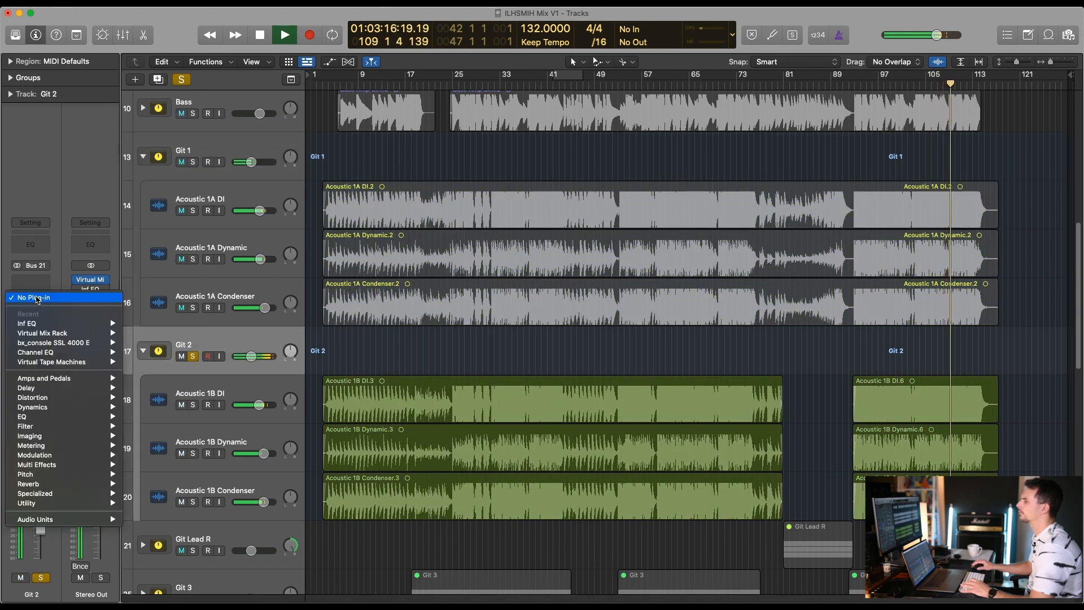
{"action": "left_click", "coordinate": [70, 321]}
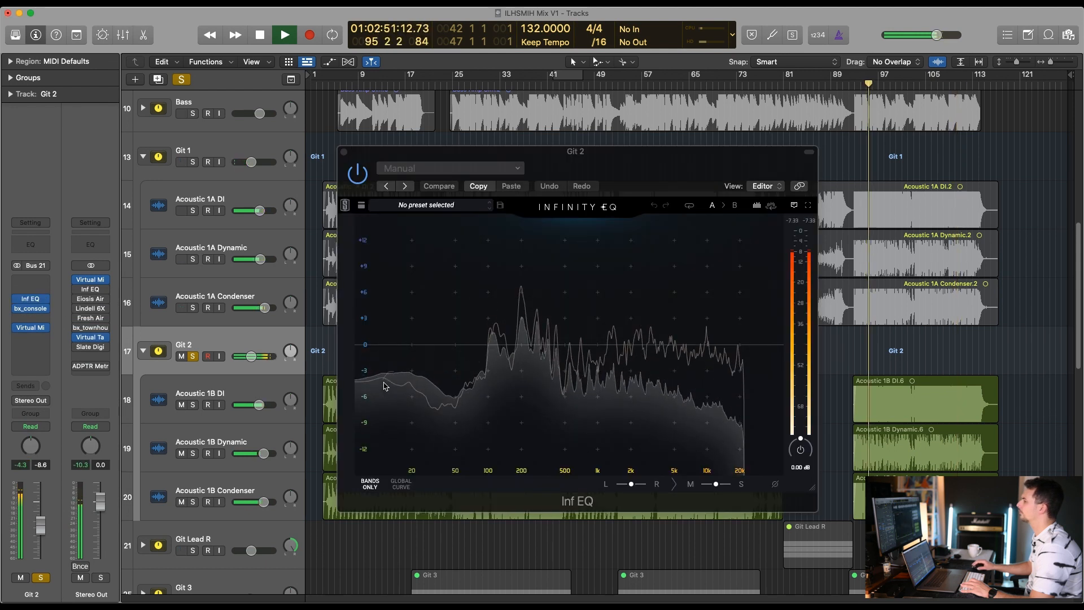
{"action": "left_click_drag", "start_coordinate": [384, 386], "coordinate": [425, 383]}
{"action": "left_click_drag", "start_coordinate": [508, 333], "coordinate": [531, 364]}
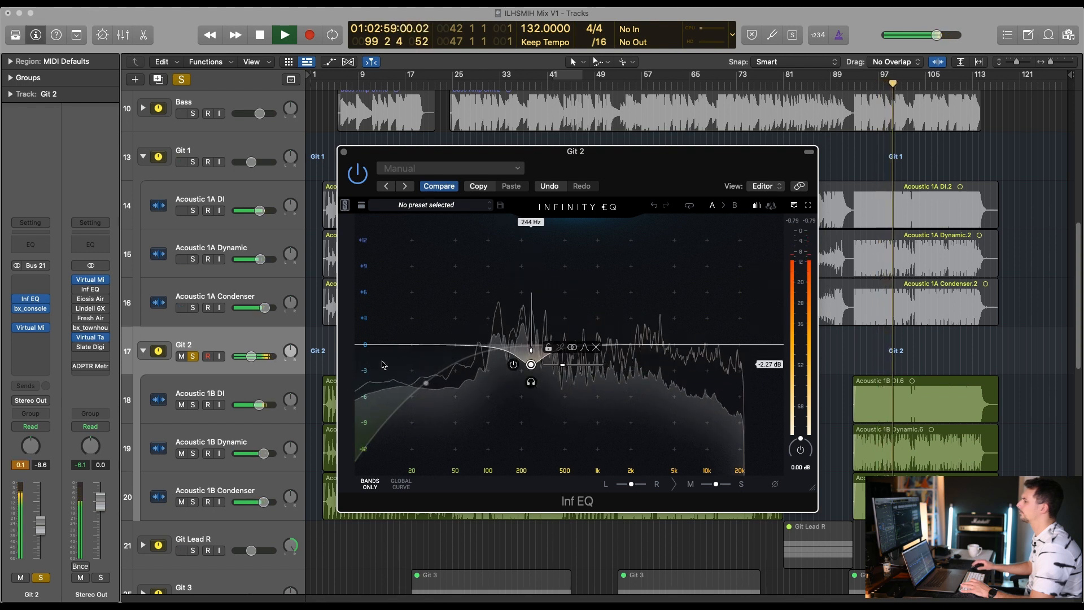
{"action": "left_click", "coordinate": [344, 152]}
Solo Git 1 together with Git 2 and pan Git 1 to -64 and Git 2 to the right
{"action": "left_click", "coordinate": [195, 163]}
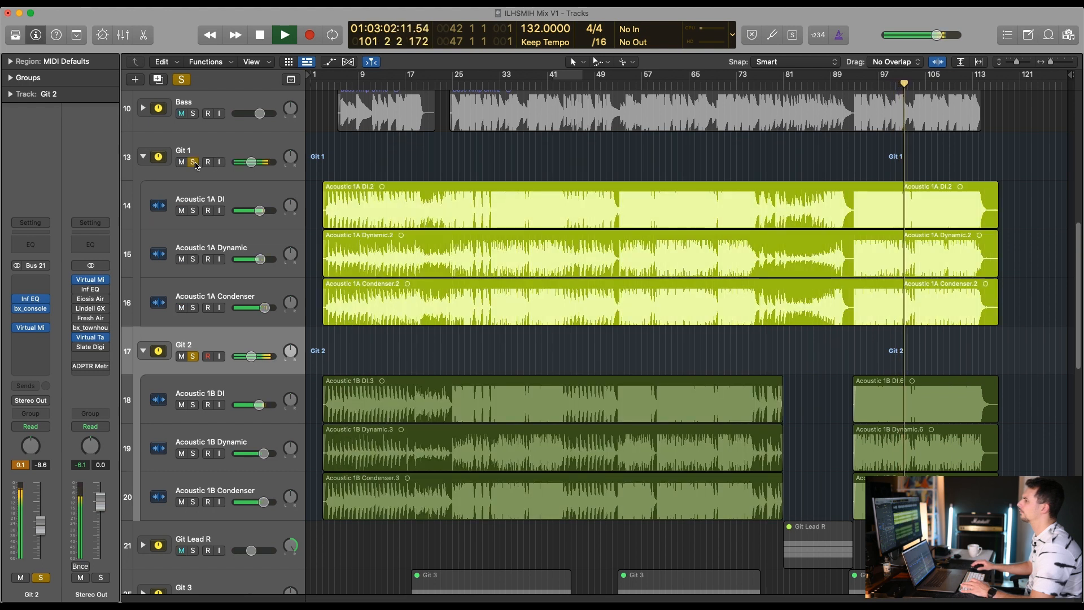
{"action": "left_click", "coordinate": [302, 163]}
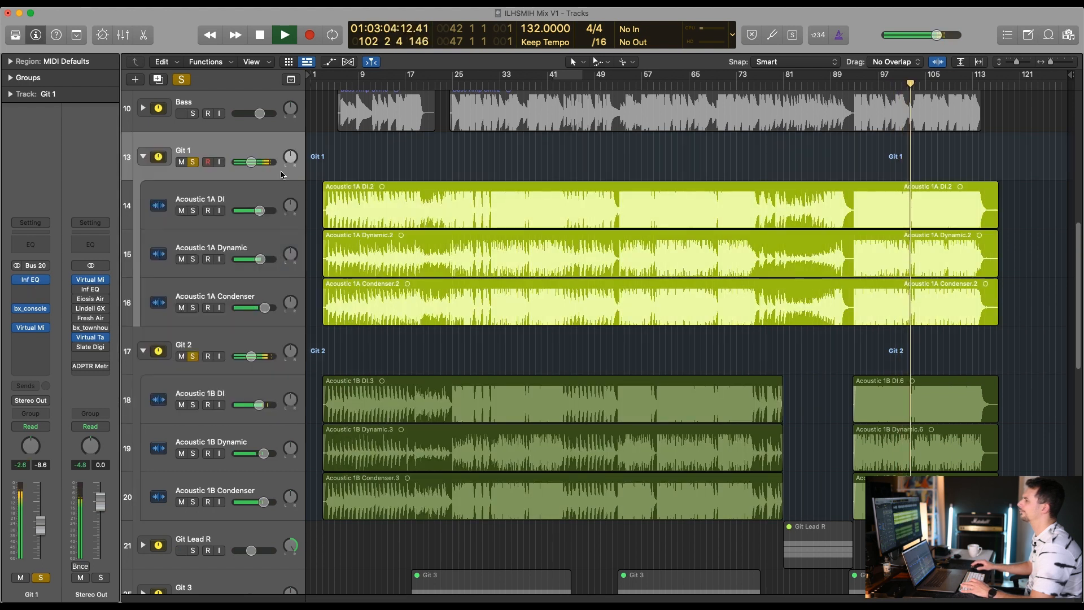
{"action": "left_click_drag", "start_coordinate": [290, 350], "coordinate": [291, 308]}
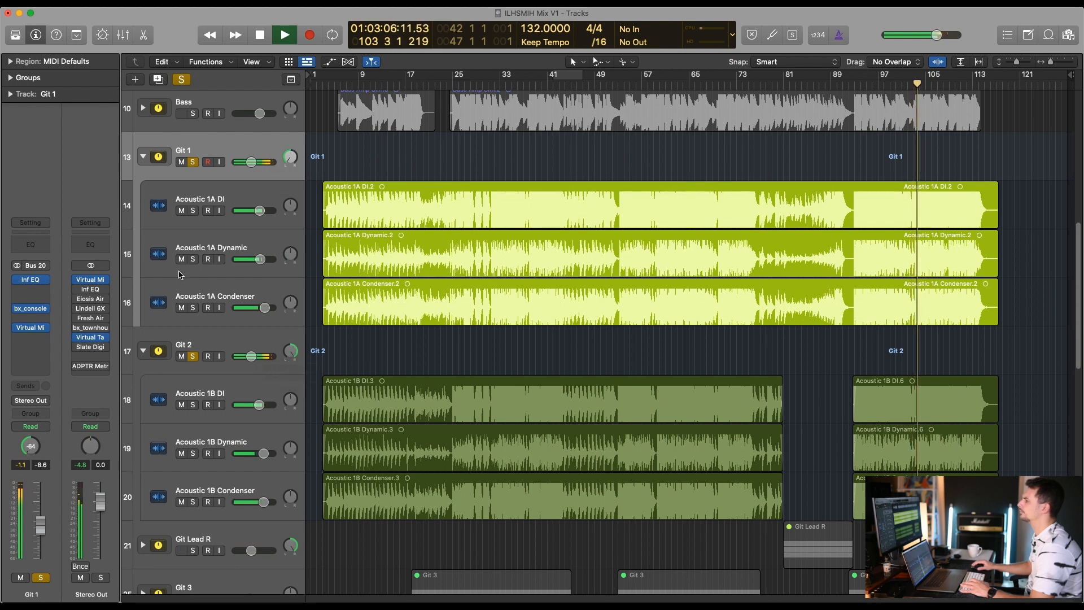
Clear the solos and collapse the Git 1 and Git 2 stacks
{"action": "left_click", "coordinate": [193, 162]}
{"action": "left_click", "coordinate": [142, 156]}
{"action": "left_click", "coordinate": [143, 205]}
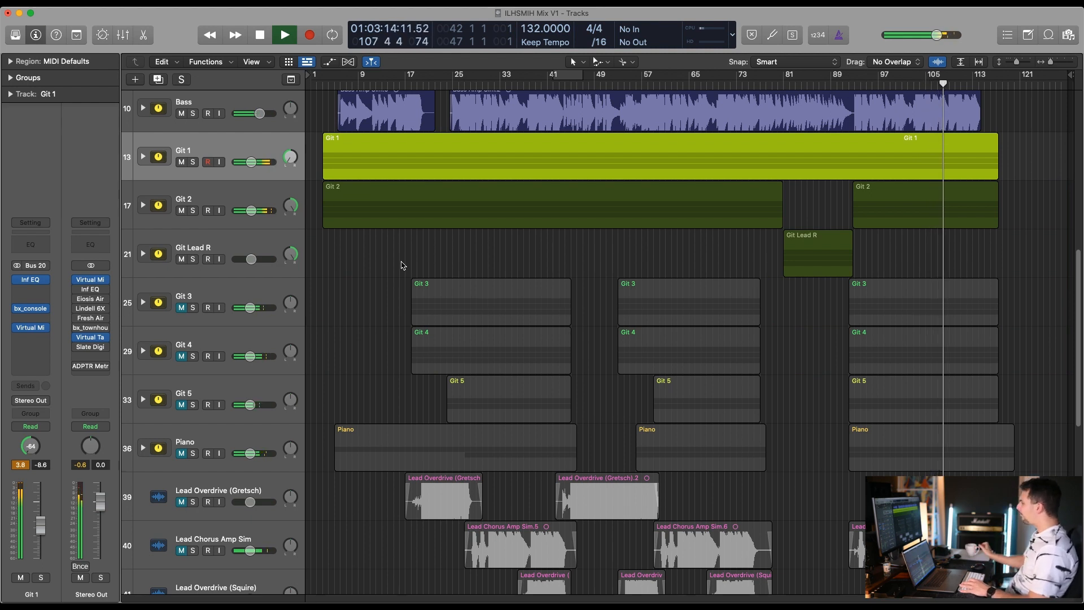
Select Git 1 and Git 2 together, lower their volume to -10.2 dB, and stop playback after listening in the mix
{"action": "key", "text": "super+Up"}
{"action": "key", "text": "super+Up"}
{"action": "key", "text": "super+Up"}
{"action": "key", "text": "super+Up"}
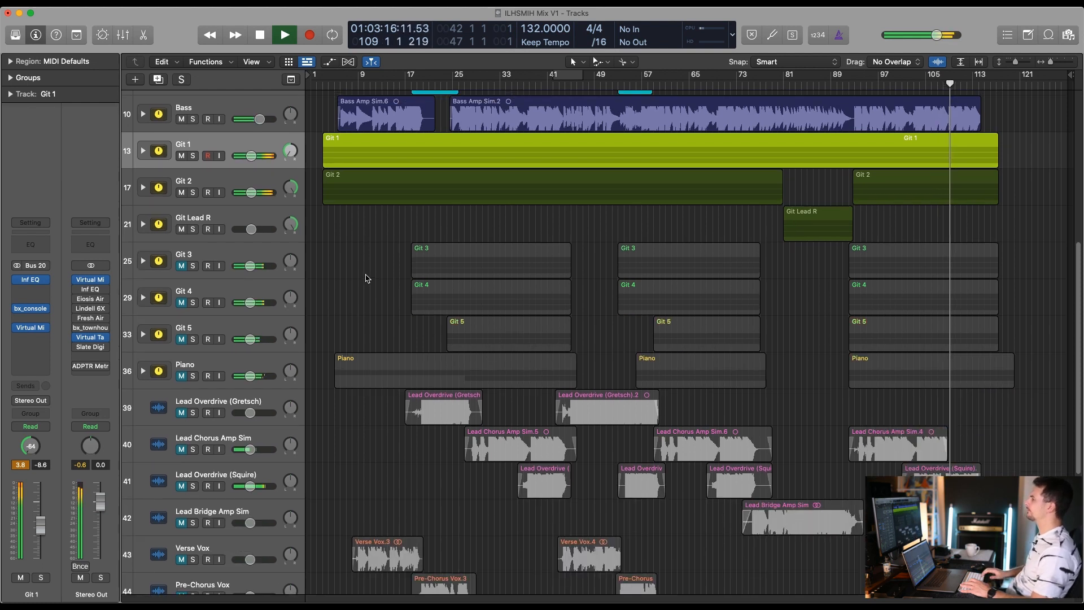
{"action": "scroll", "coordinate": [340, 321], "scroll_direction": "up", "scroll_amount": 10}
{"action": "scroll", "coordinate": [340, 322], "scroll_direction": "down", "scroll_amount": 8}
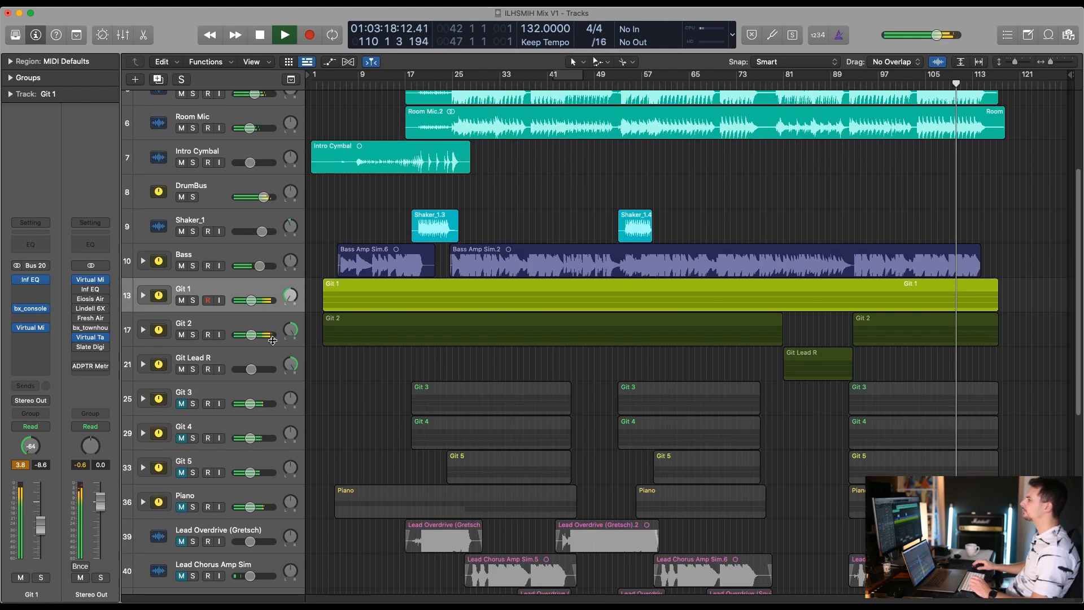
{"action": "left_click", "coordinate": [254, 324], "text": "shift"}
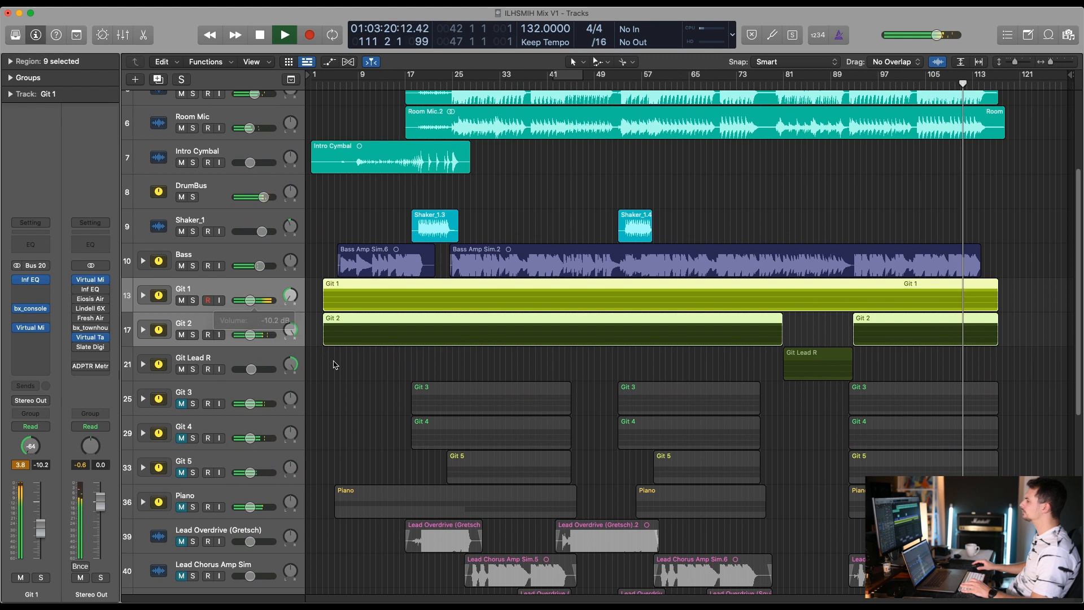
{"action": "scroll", "coordinate": [345, 338], "scroll_direction": "down", "scroll_amount": 8}
{"action": "left_click", "coordinate": [366, 270]}
{"action": "key", "text": "space"}
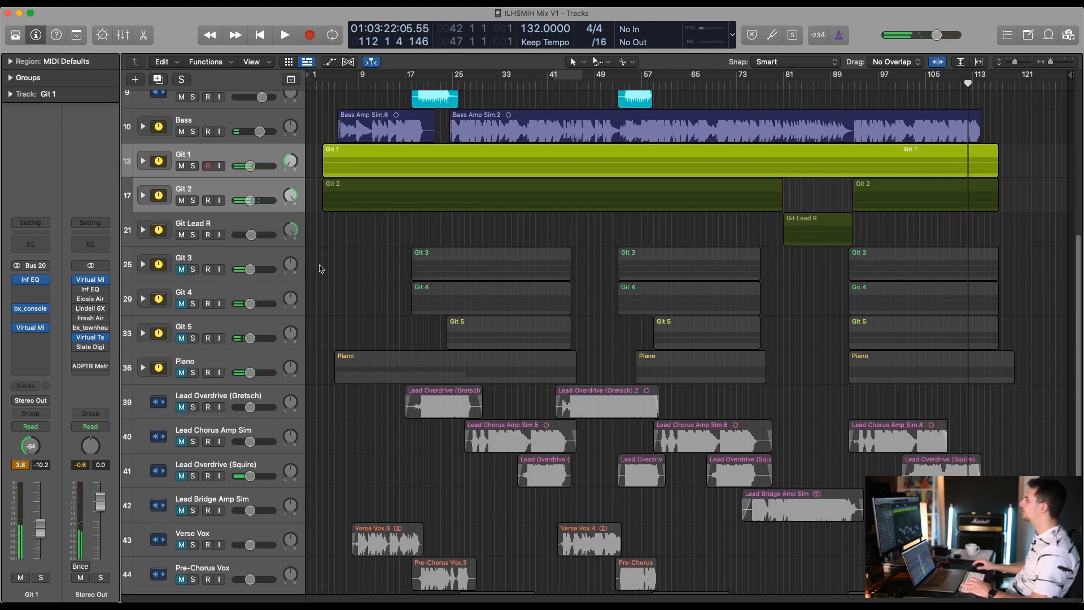
{"action": "scroll", "coordinate": [503, 282], "scroll_direction": "up", "scroll_amount": 15}
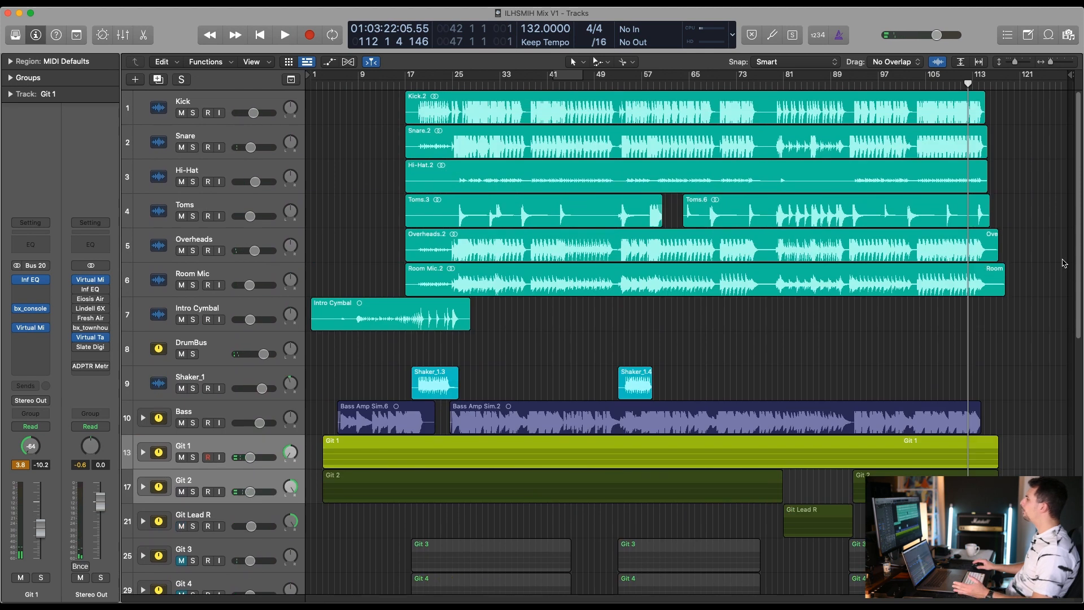
{"action": "left_click_drag", "start_coordinate": [323, 453], "coordinate": [340, 476]}
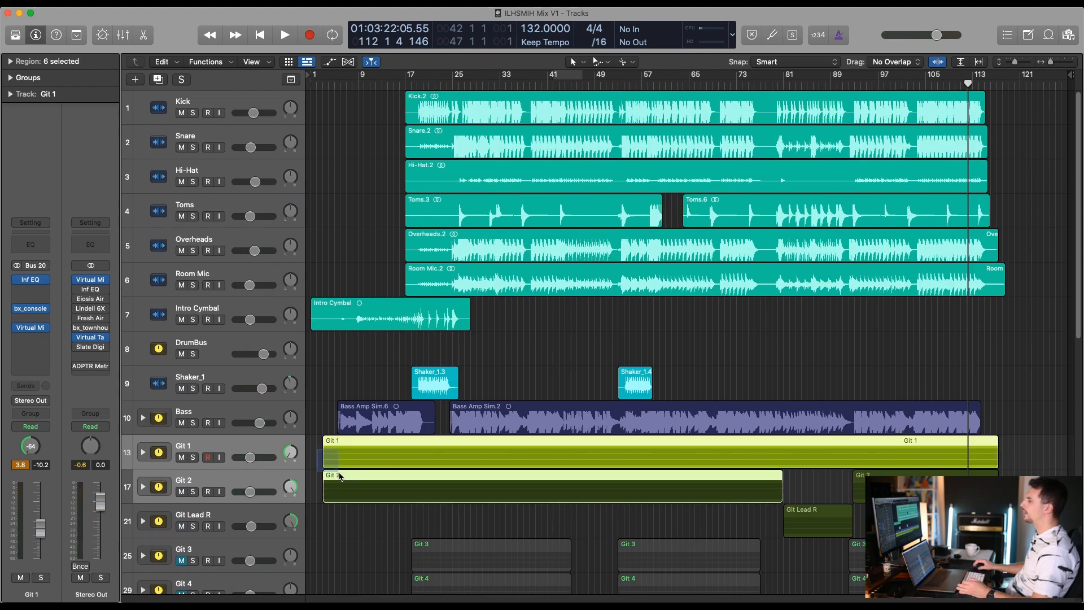
{"action": "left_click_drag", "start_coordinate": [977, 466], "coordinate": [749, 496]}
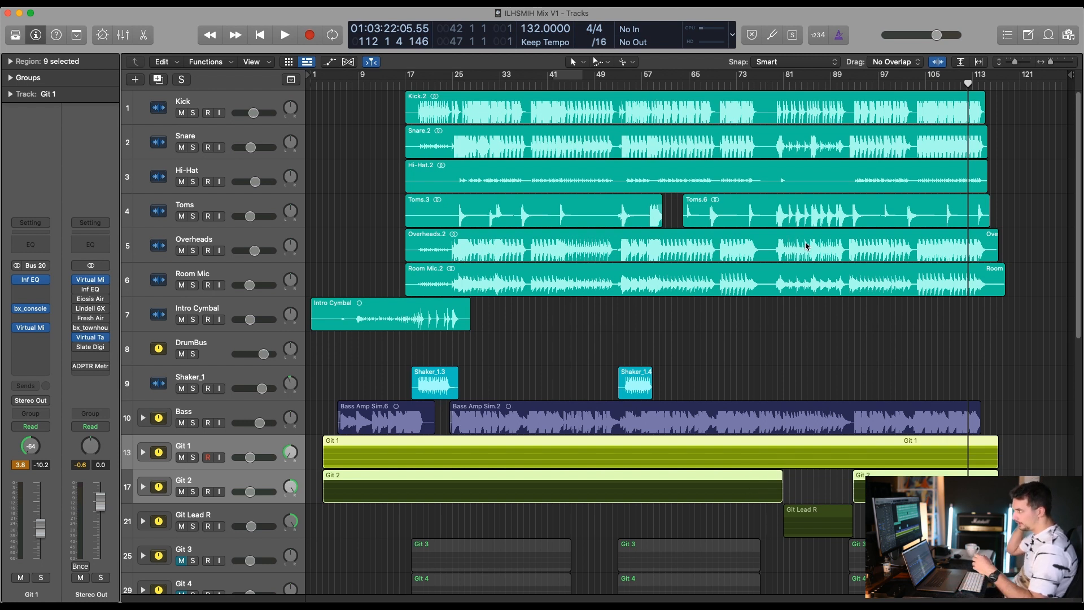
{"action": "left_click", "coordinate": [507, 413]}
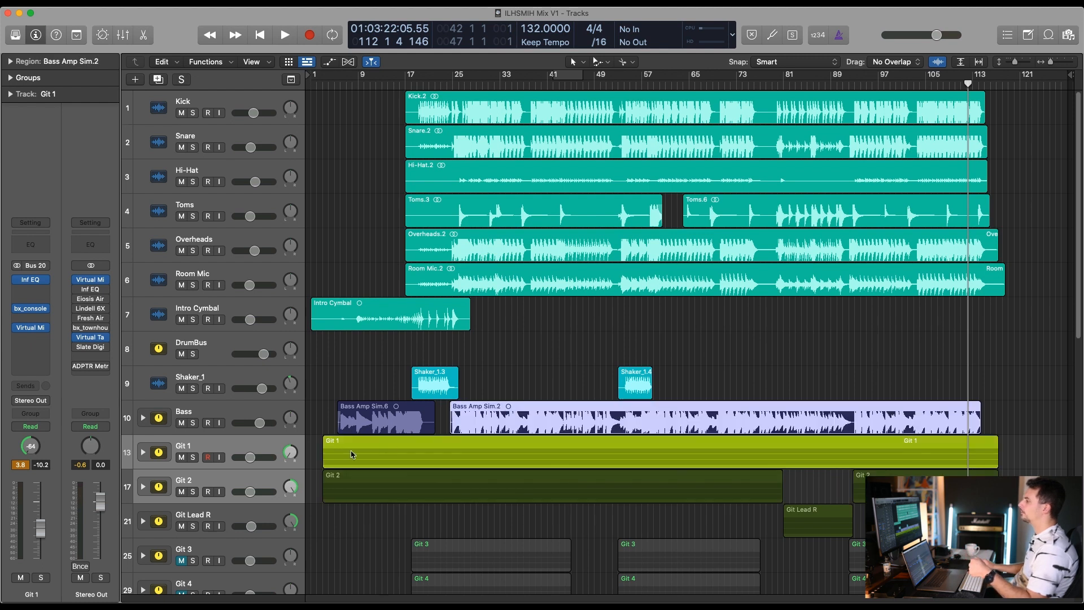
{"action": "left_click_drag", "start_coordinate": [324, 464], "coordinate": [339, 484]}
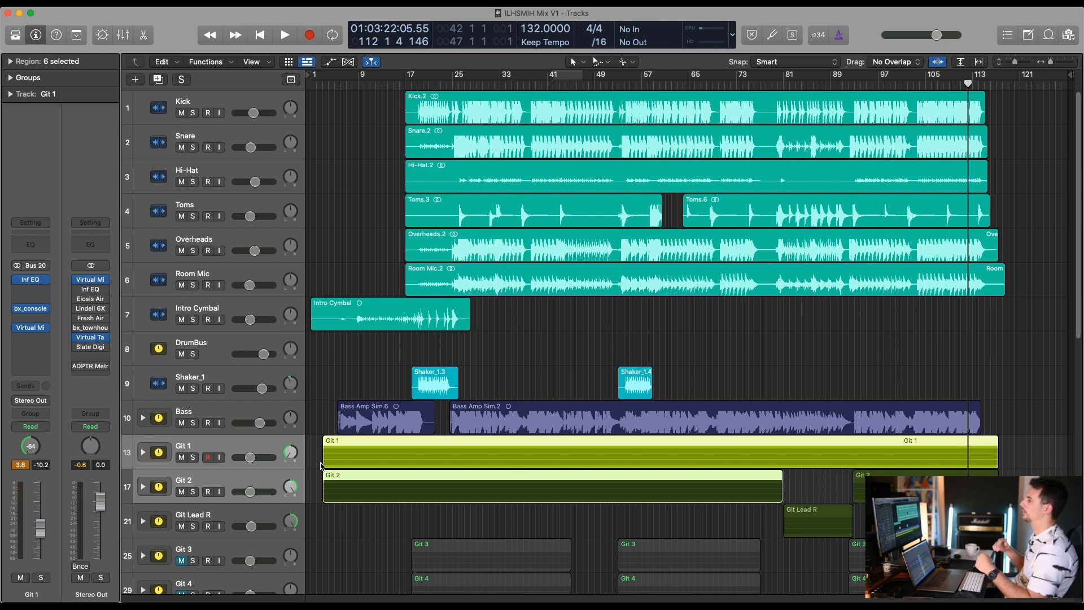
{"action": "scroll", "coordinate": [814, 234], "scroll_direction": "down", "scroll_amount": 5}
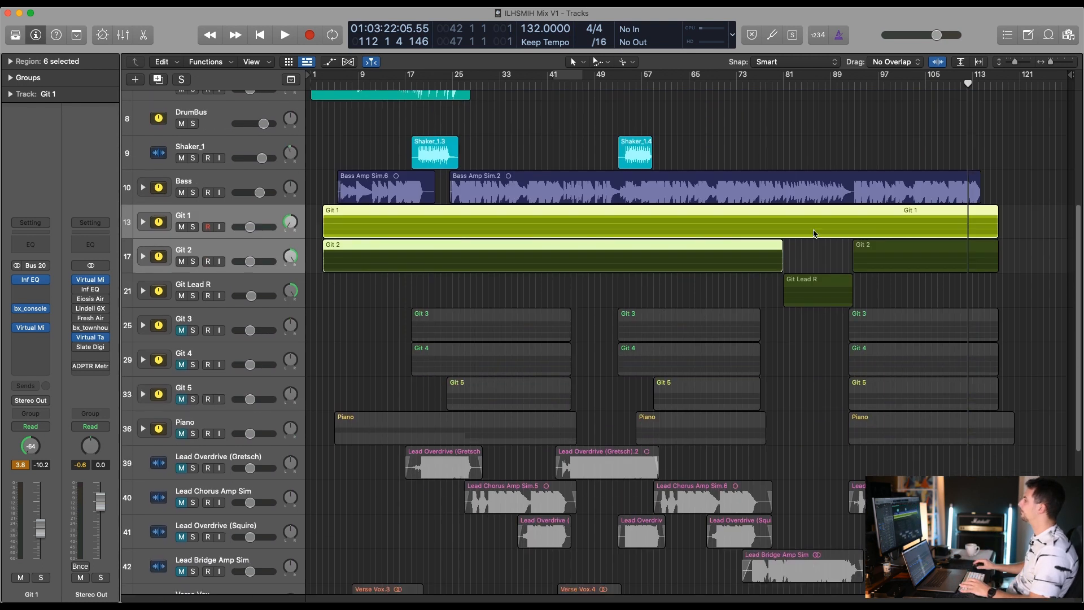
Play from around bar 83 and solo the Git Lead R stack
{"action": "left_click", "coordinate": [801, 86]}
{"action": "key", "text": "space"}
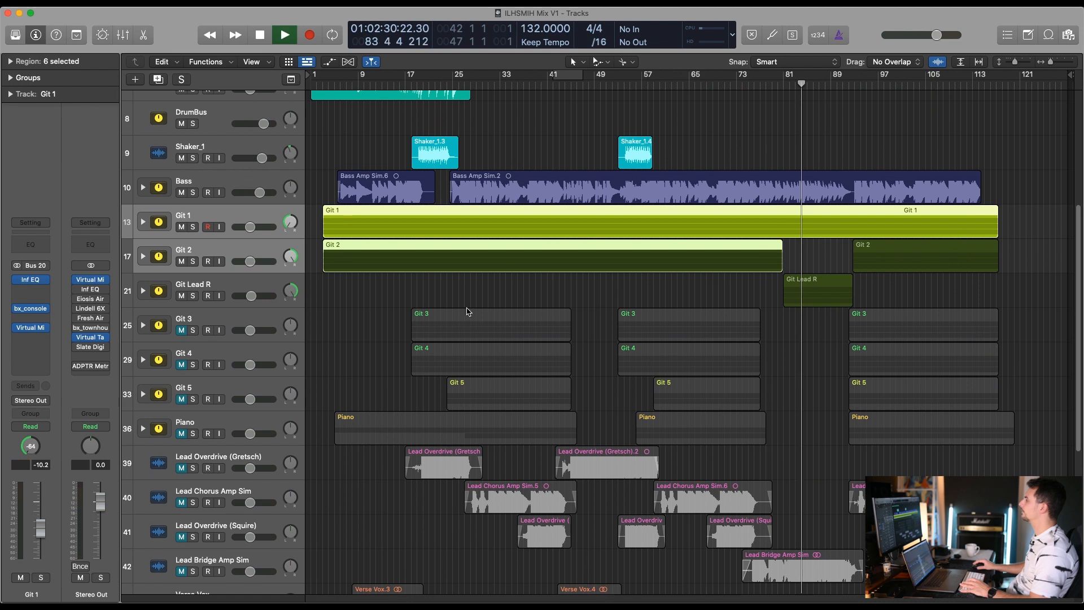
{"action": "left_click", "coordinate": [193, 296]}
{"action": "left_click", "coordinate": [164, 299]}
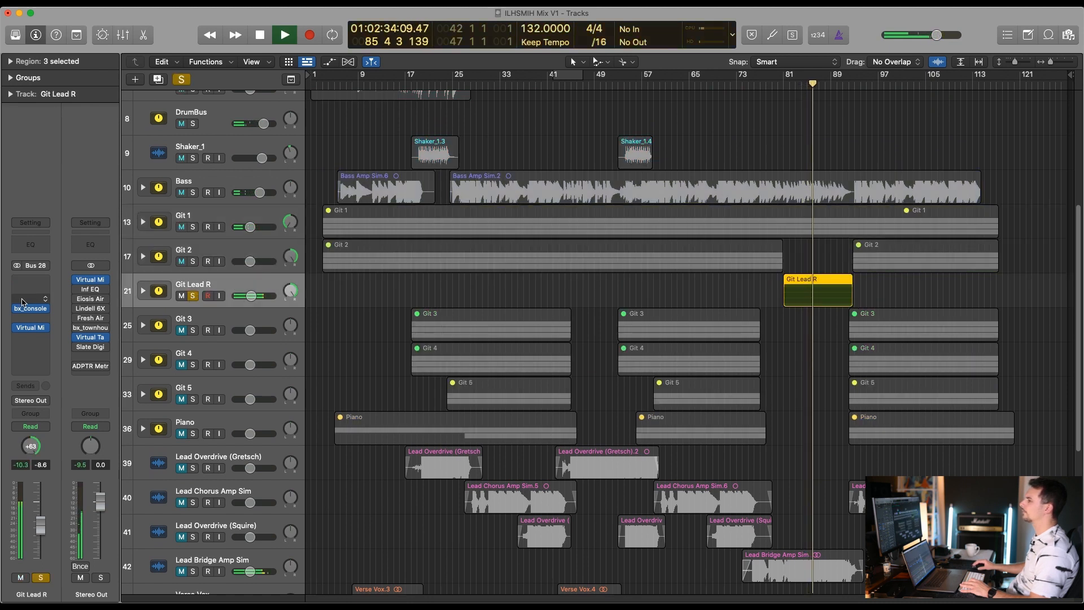
Insert Infinity EQ on Git Lead R with a low cut at about 46.8 Hz and a 3.63 dB cut at 256 Hz
{"action": "left_click", "coordinate": [23, 301]}
{"action": "mouse_move", "coordinate": [51, 323]}
{"action": "left_click", "coordinate": [143, 323]}
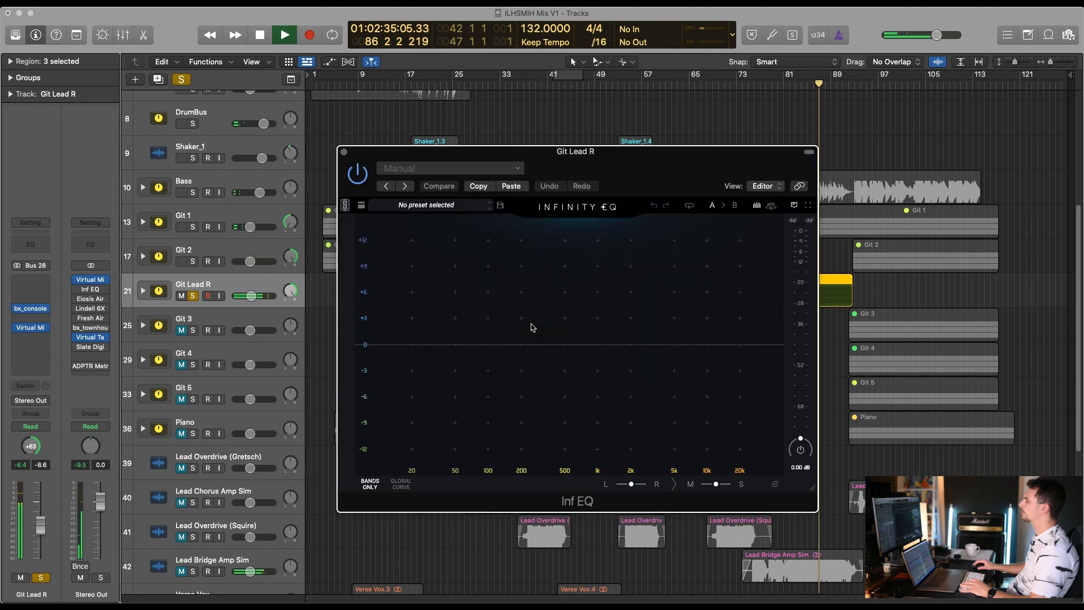
{"action": "left_click_drag", "start_coordinate": [421, 376], "coordinate": [453, 387]}
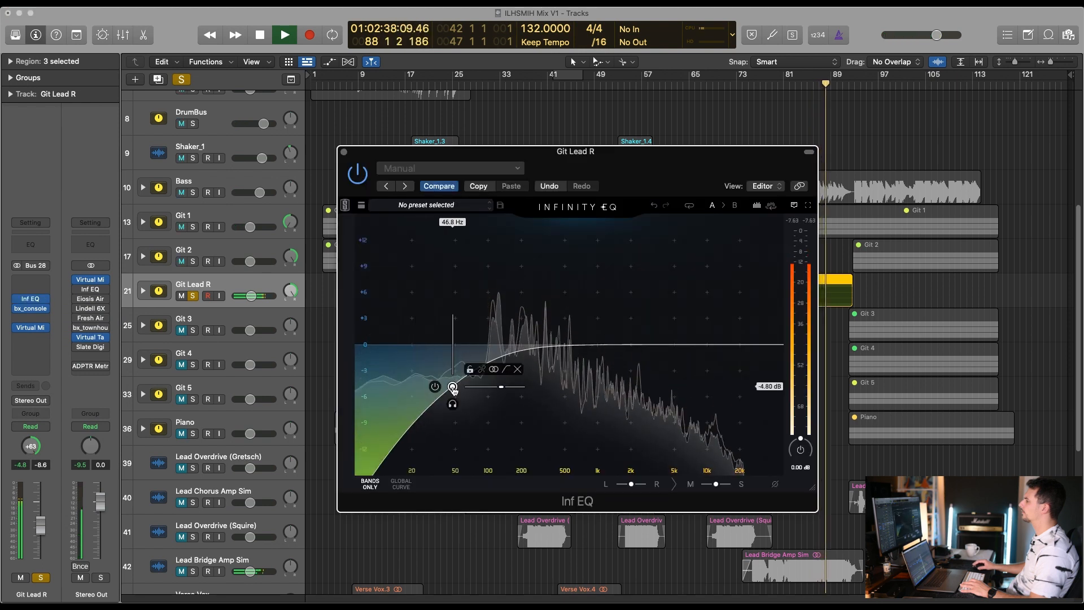
{"action": "left_click_drag", "start_coordinate": [511, 346], "coordinate": [534, 380]}
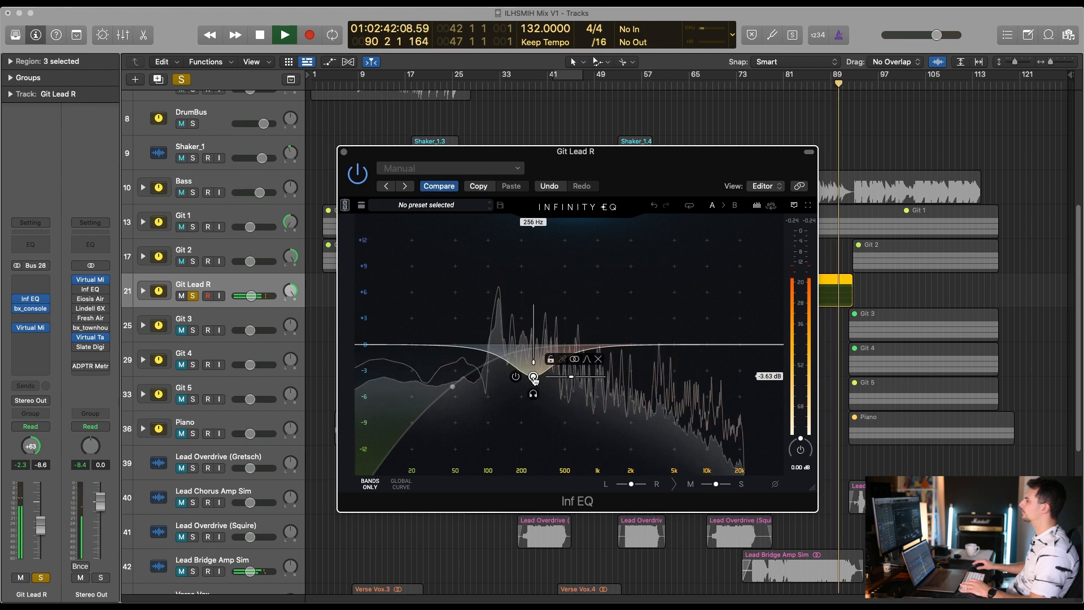
Close the EQ, clear the solo, and raise Git Lead R's volume to -5.3 dB while listening in the mix from around bar 85
{"action": "left_click", "coordinate": [342, 153]}
{"action": "key", "text": "super+Up"}
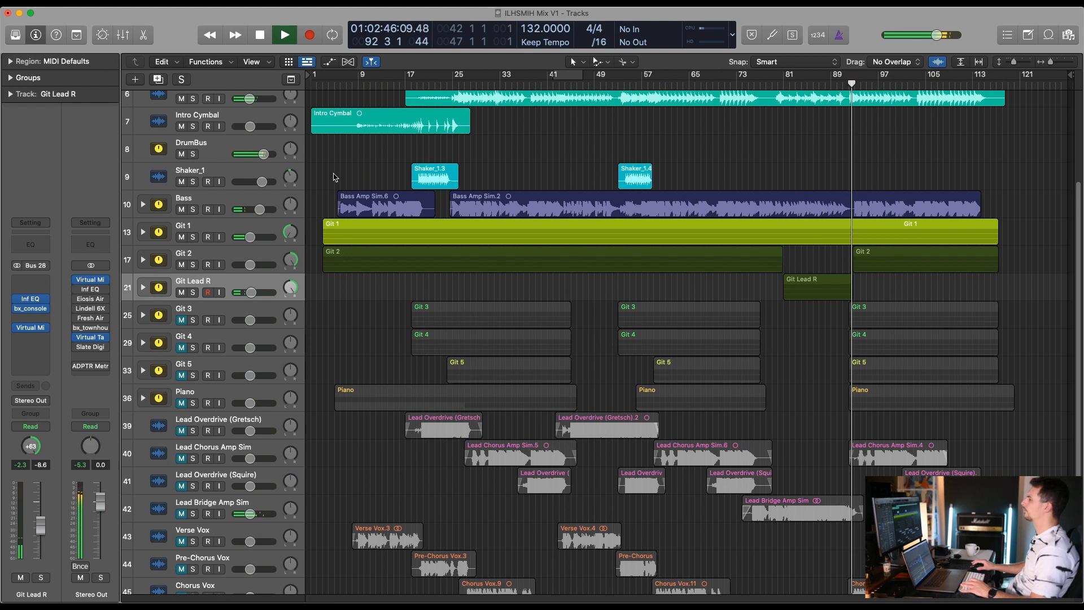
{"action": "left_click", "coordinate": [808, 85]}
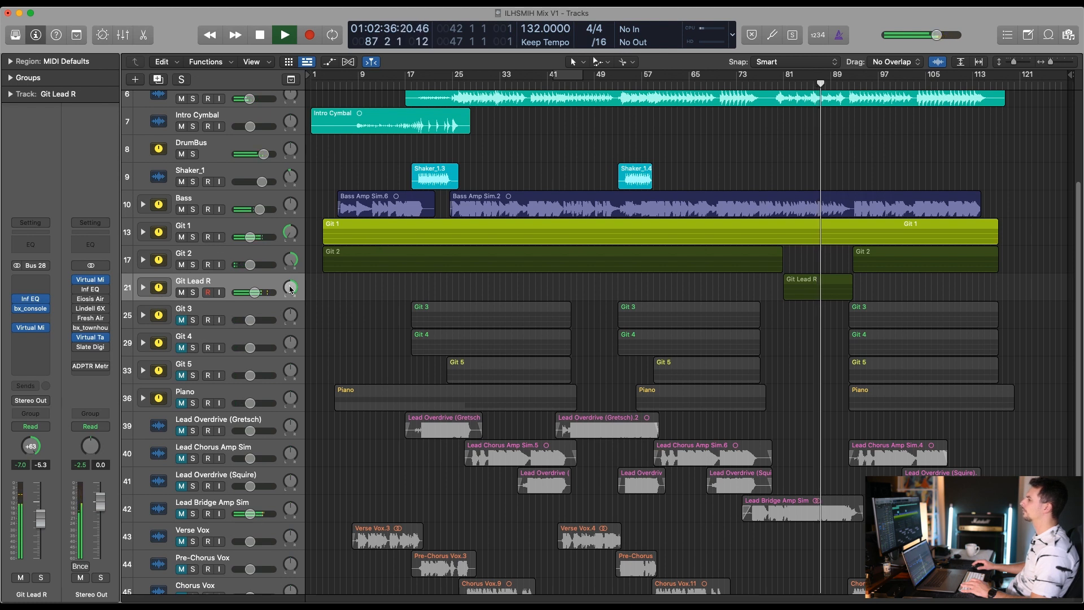
{"action": "scroll", "coordinate": [292, 309], "scroll_direction": "down", "scroll_amount": 2}
{"action": "scroll", "coordinate": [292, 309], "scroll_direction": "down", "scroll_amount": 6}
{"action": "scroll", "coordinate": [409, 307], "scroll_direction": "up", "scroll_amount": 11}
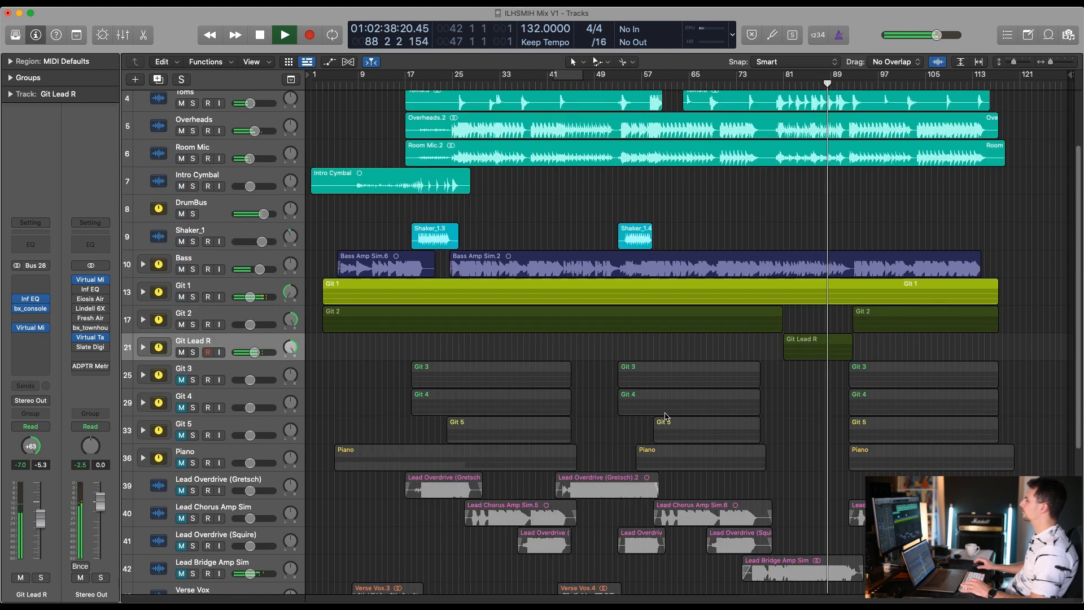
{"action": "key", "text": "space"}
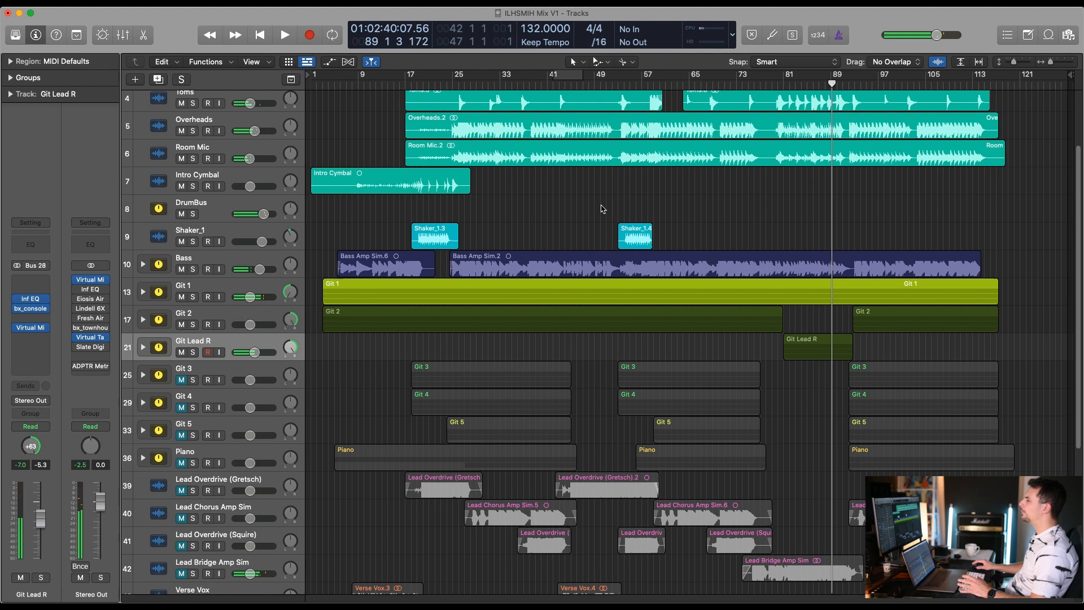
Listen to the Git 1 stack briefly in solo, stop playback and clear the solo
{"action": "left_click", "coordinate": [193, 297]}
{"action": "key", "text": "space"}
{"action": "left_click", "coordinate": [209, 296]}
{"action": "key", "text": "space"}
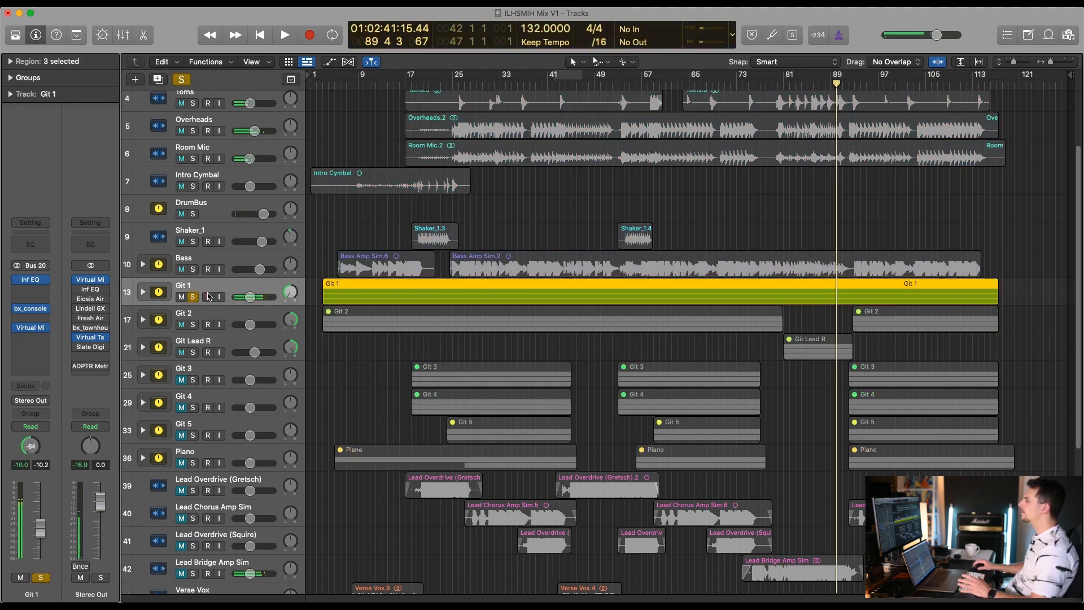
{"action": "left_click", "coordinate": [193, 297]}
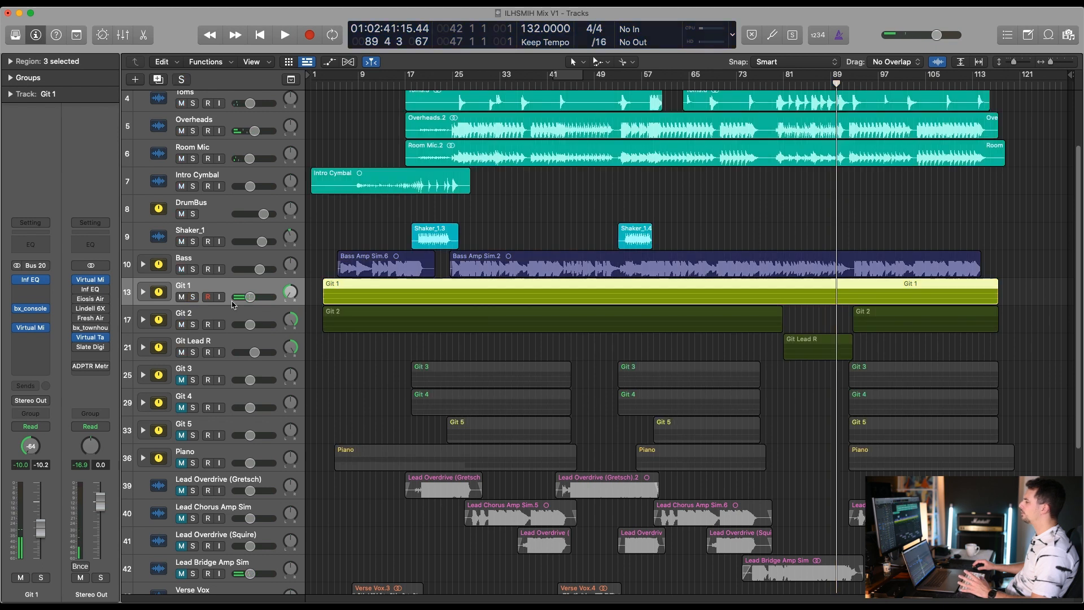
Start playback from bar 31, then unmute and solo the Git 3 and Git 4 stacks
{"action": "scroll", "coordinate": [800, 237], "scroll_direction": "down", "scroll_amount": 1}
{"action": "left_click", "coordinate": [808, 336]}
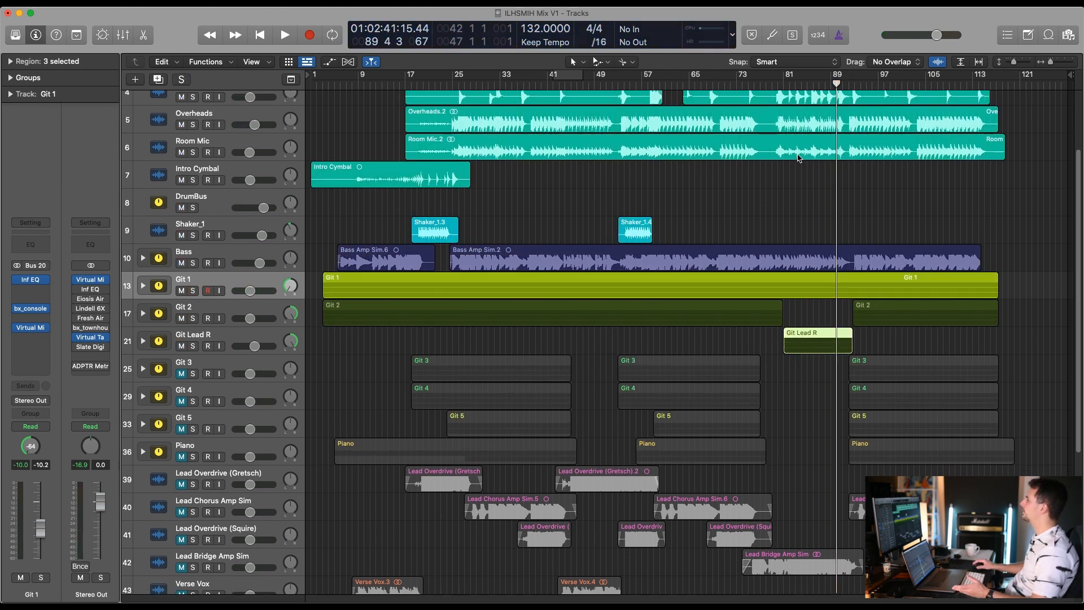
{"action": "left_click", "coordinate": [791, 87]}
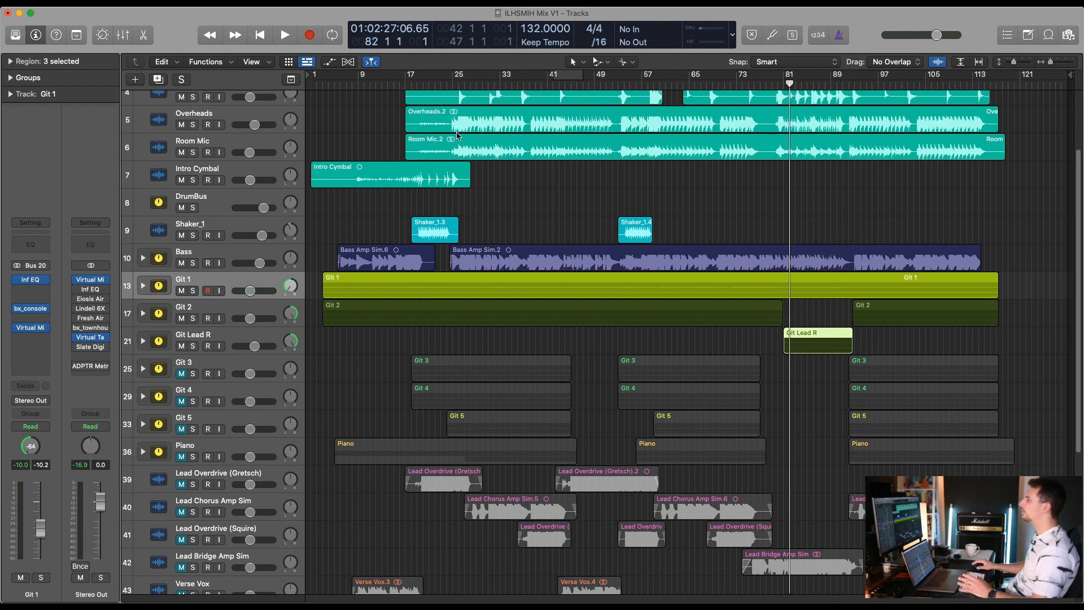
{"action": "left_click", "coordinate": [488, 84]}
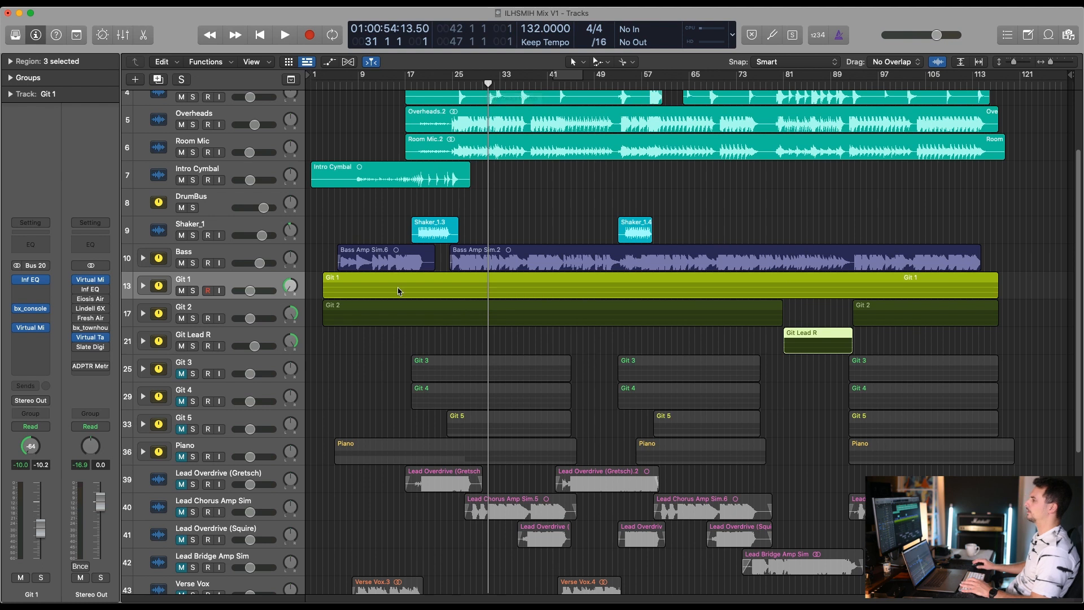
{"action": "key", "text": "space"}
{"action": "scroll", "coordinate": [353, 373], "scroll_direction": "down", "scroll_amount": 5}
{"action": "left_click_drag", "start_coordinate": [181, 236], "coordinate": [192, 264]}
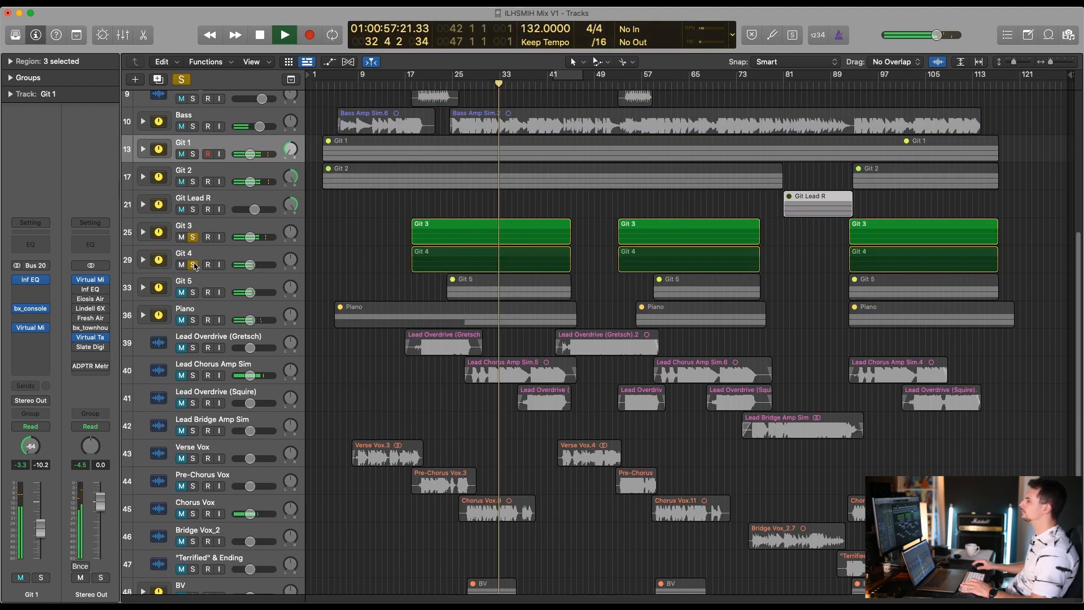
Audition the soloed Git 3 and Git 4 at several points across the song, from bar 23 to around bar 106
{"action": "left_click", "coordinate": [441, 85]}
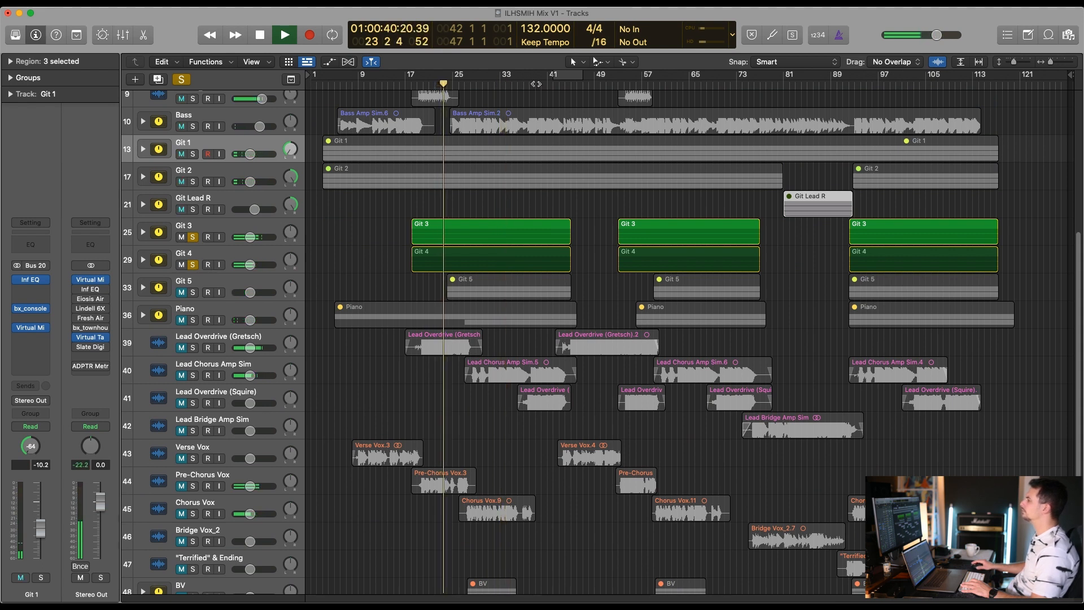
{"action": "left_click", "coordinate": [536, 84]}
{"action": "left_click", "coordinate": [636, 84]}
{"action": "left_click", "coordinate": [706, 84]}
{"action": "left_click", "coordinate": [737, 84]}
{"action": "left_click", "coordinate": [872, 84]}
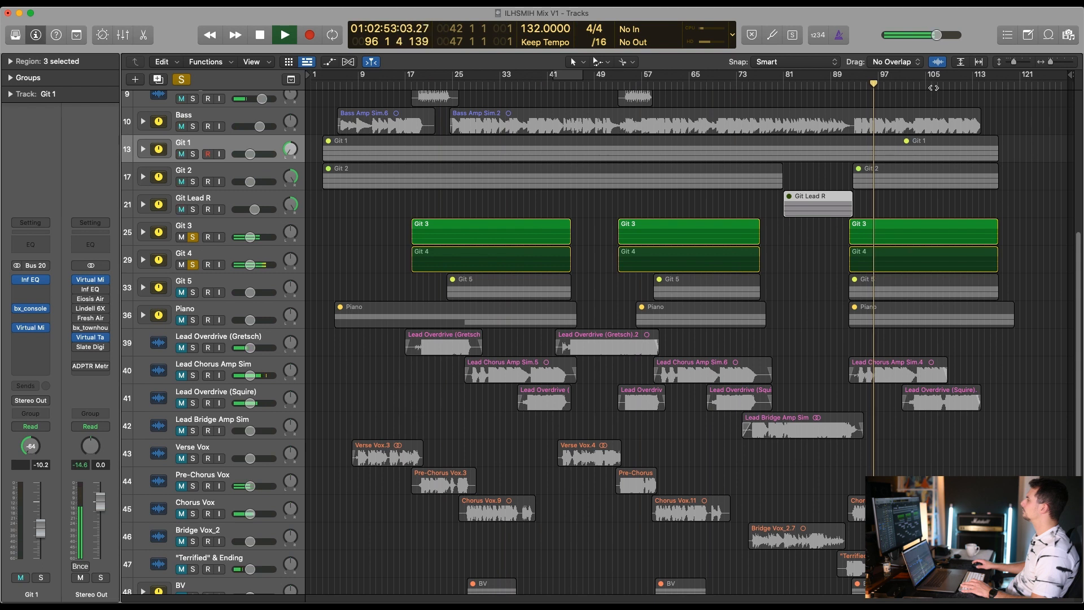
{"action": "left_click", "coordinate": [932, 84]}
Copy the Git 1 channel strip settings and paste them onto Git 3 and Git 4
{"action": "scroll", "coordinate": [341, 269], "scroll_direction": "up", "scroll_amount": 3}
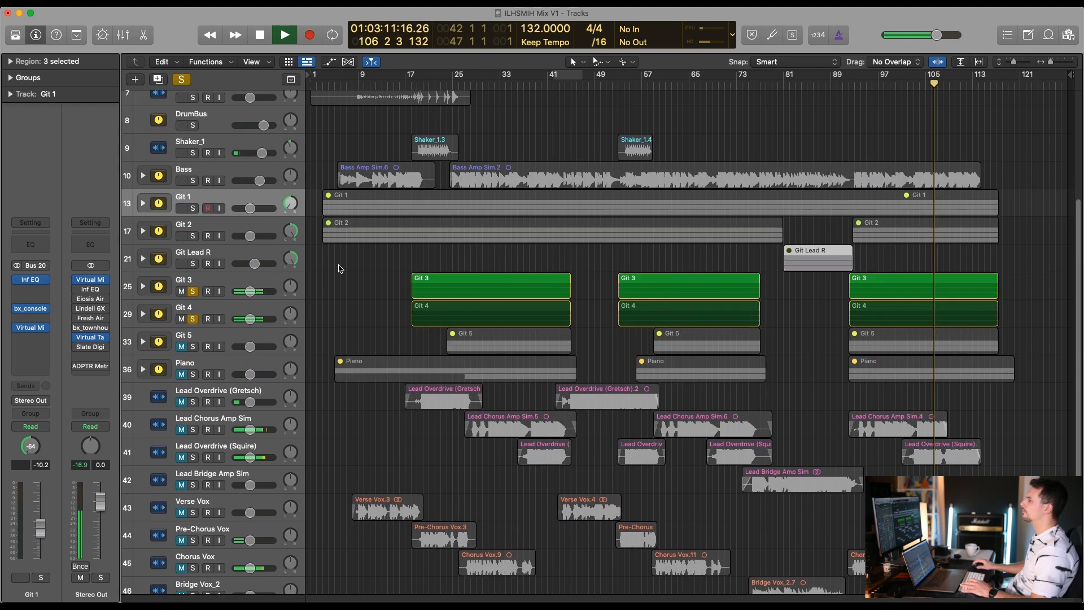
{"action": "left_click", "coordinate": [240, 198]}
{"action": "key", "text": "Down"}
{"action": "key", "text": "Down"}
{"action": "key", "text": "Down"}
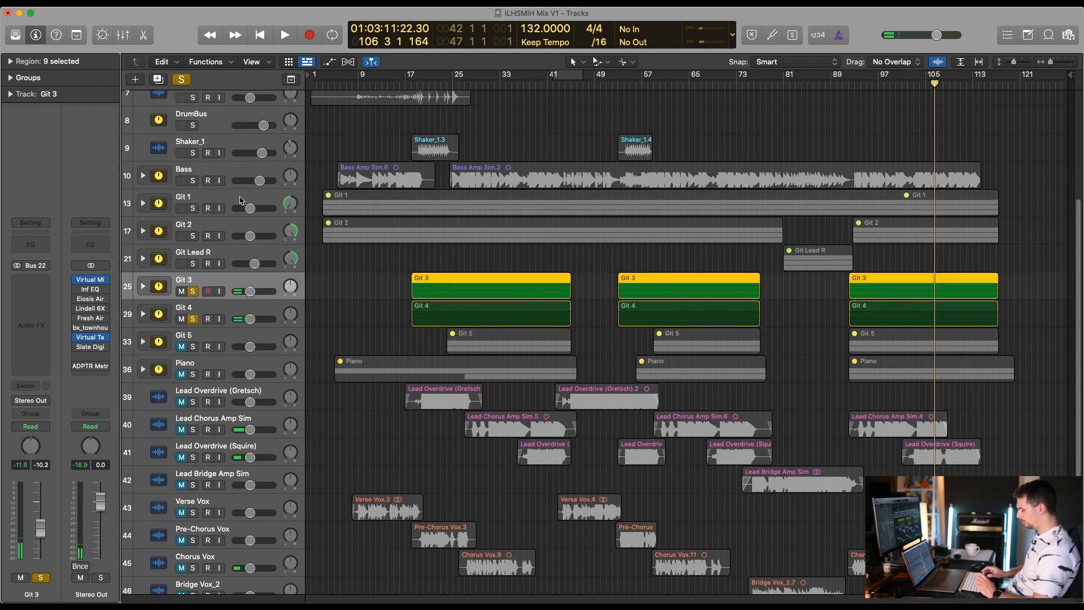
{"action": "key", "text": "Down"}
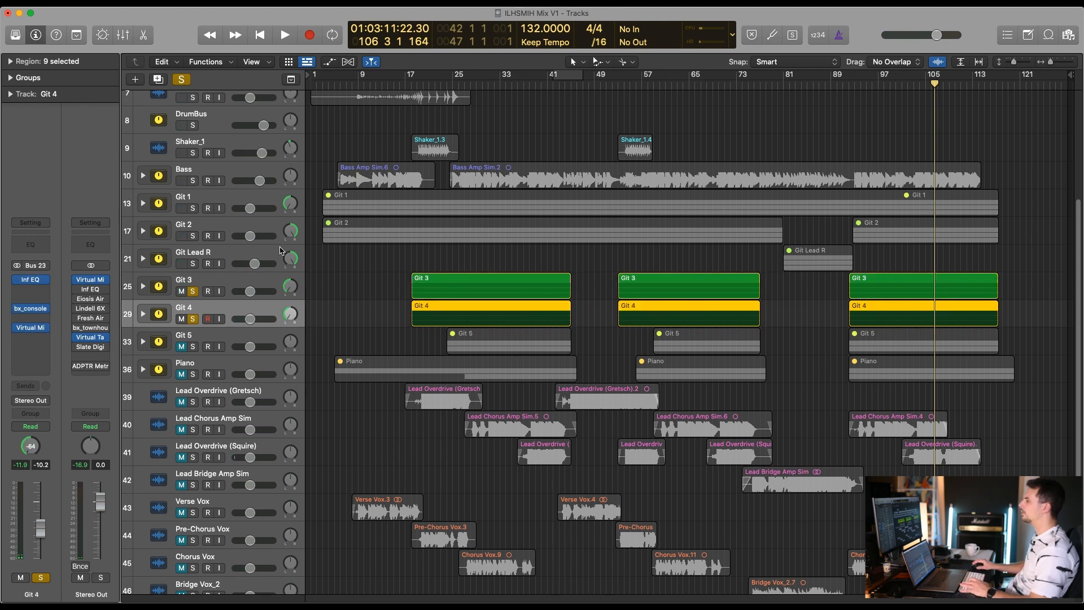
Solo only Git 3 with its pan centred, bypass its Infinity EQ, and set the bx_console SSL 4000 E high-frequency gain to +4.8 dB
{"action": "left_click", "coordinate": [197, 292]}
{"action": "left_click", "coordinate": [197, 292]}
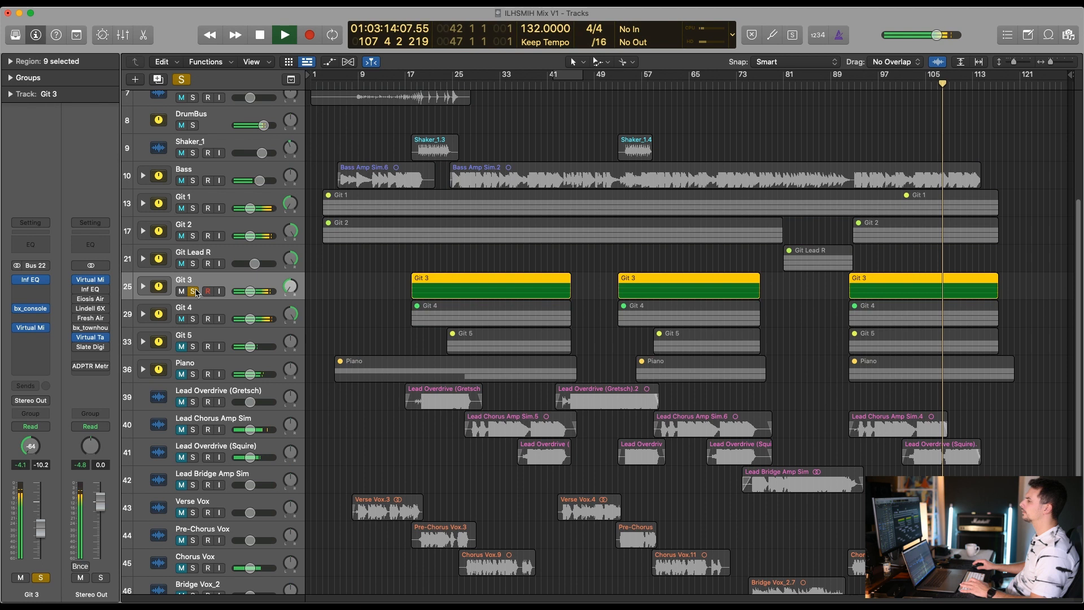
{"action": "left_click", "coordinate": [17, 281]}
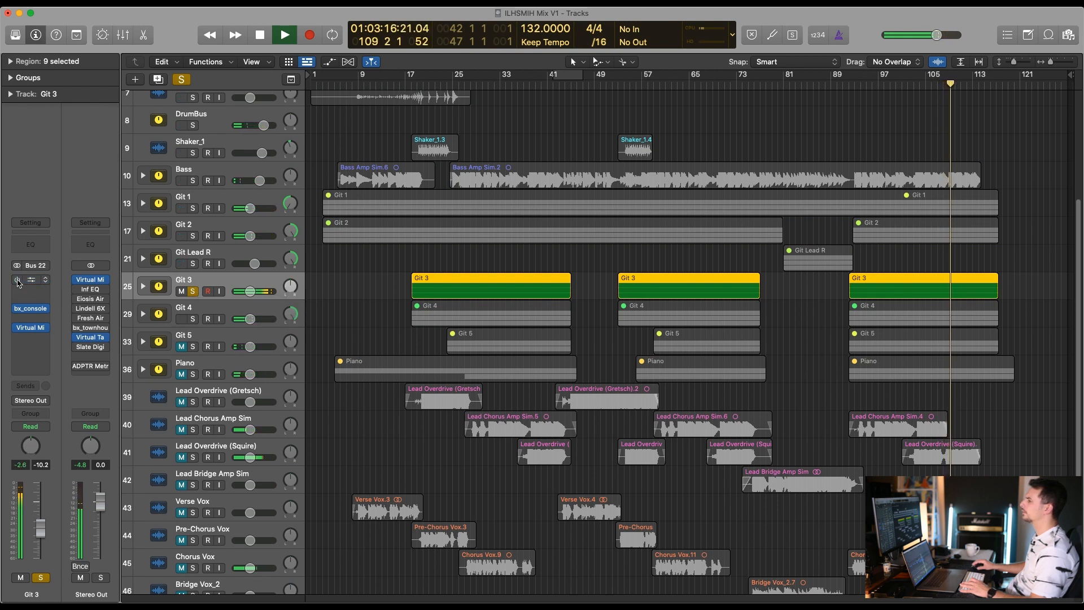
{"action": "left_click", "coordinate": [31, 310]}
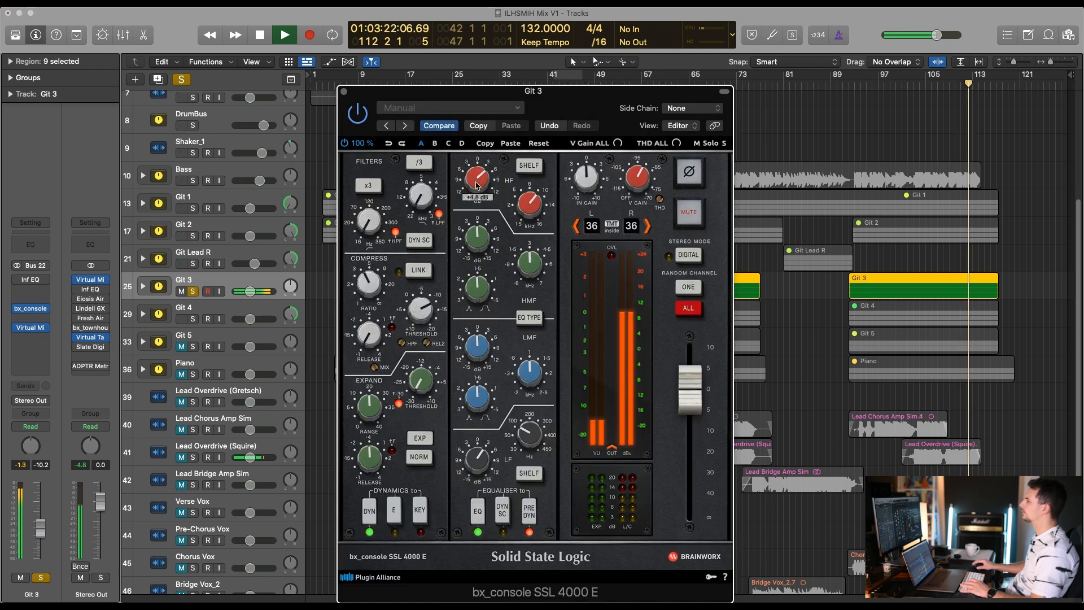
{"action": "left_click", "coordinate": [344, 91]}
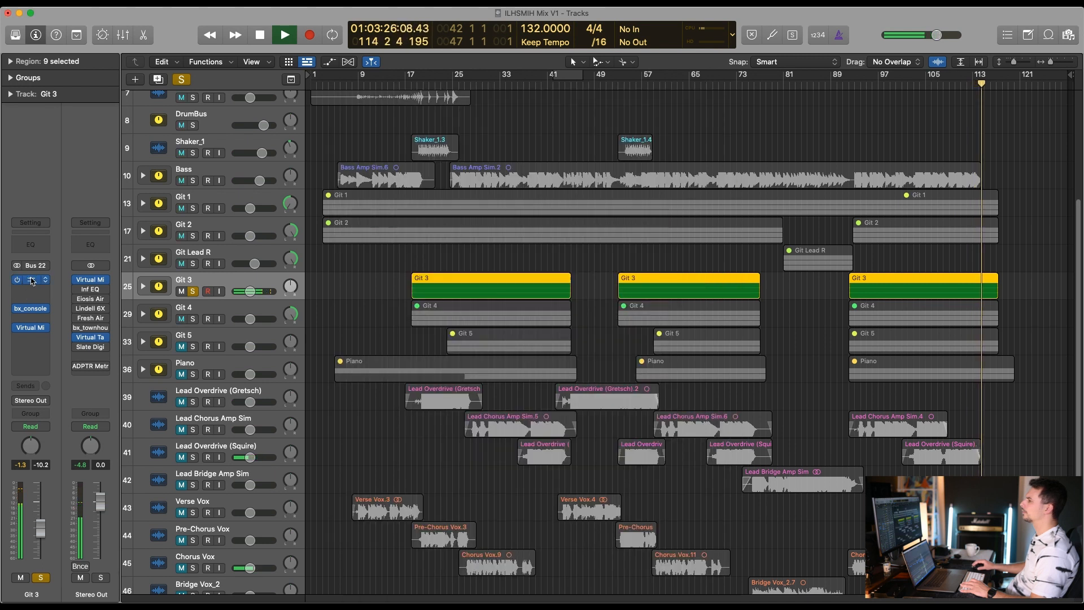
Re-enable Git 3's Infinity EQ and move its two cuts to just below 200 Hz and to 3.84 kHz at -2.72 dB
{"action": "left_click", "coordinate": [31, 280]}
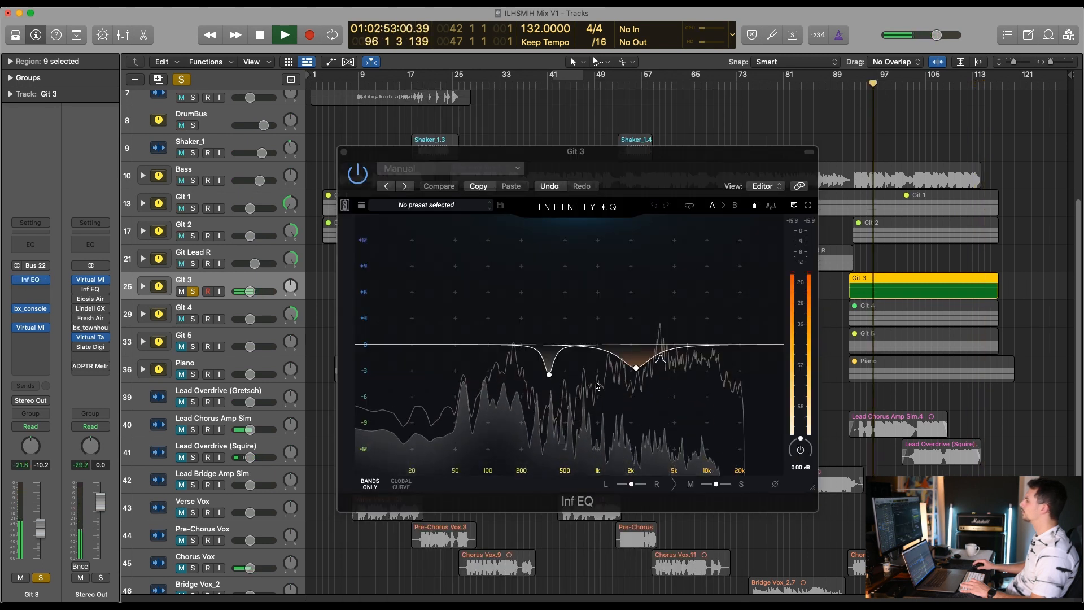
{"action": "left_click_drag", "start_coordinate": [548, 374], "coordinate": [518, 374]}
{"action": "left_click_drag", "start_coordinate": [636, 368], "coordinate": [662, 368]}
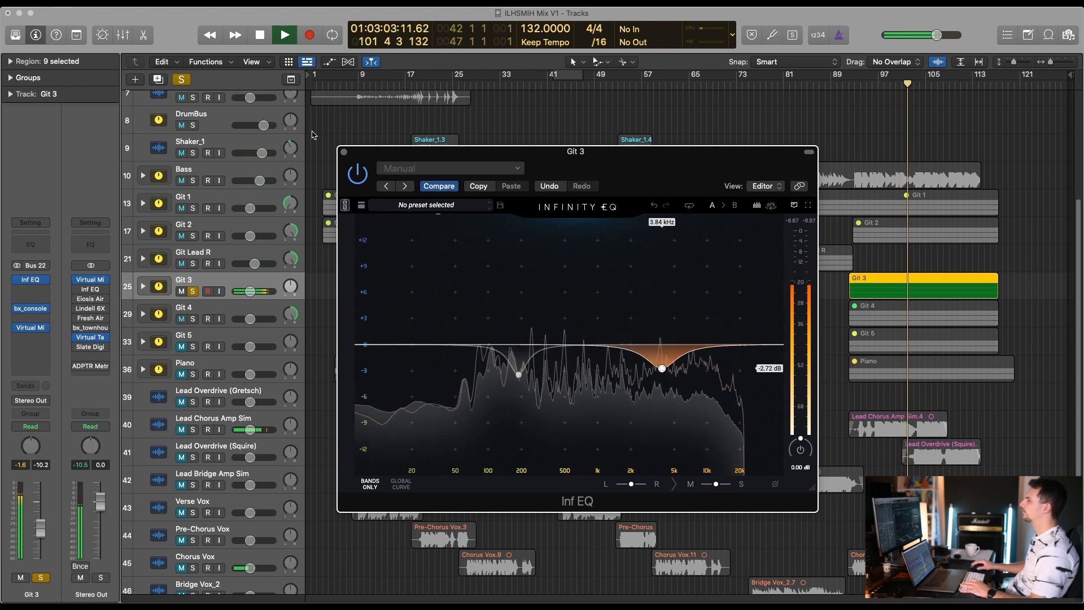
{"action": "left_click", "coordinate": [343, 152]}
Audition Git 4 in solo, pan Git 3 left to -64 and Git 4 right to +63, then solo both stacks together
{"action": "left_click", "coordinate": [192, 320]}
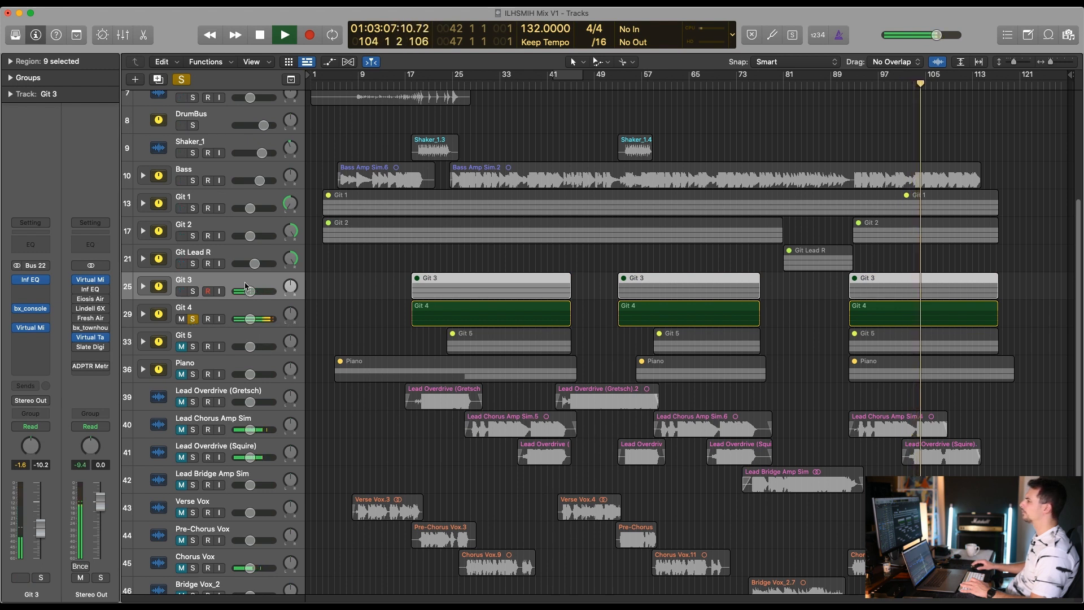
{"action": "left_click", "coordinate": [200, 320]}
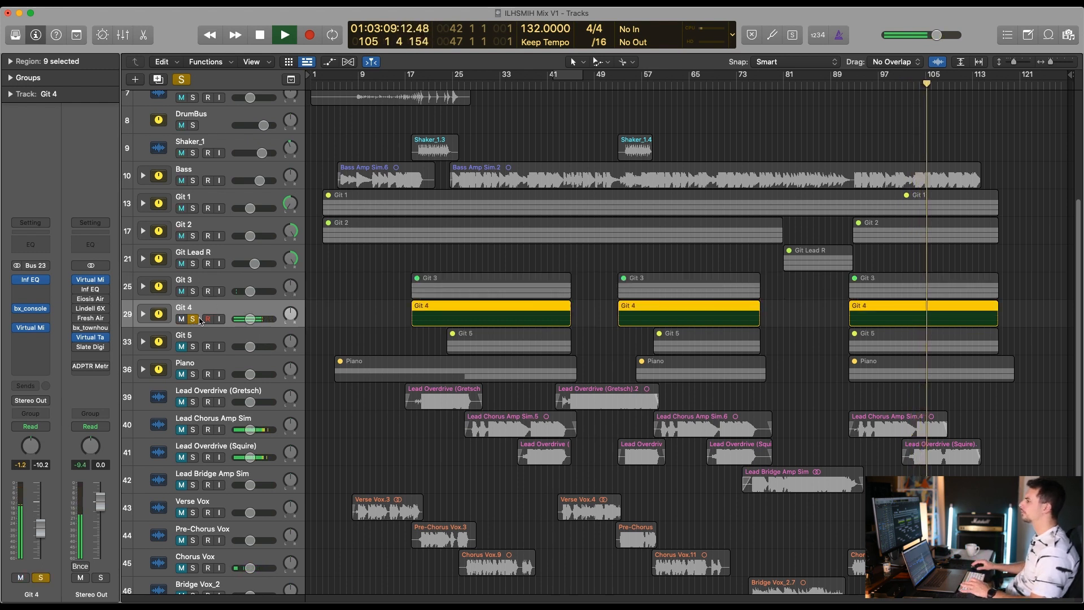
{"action": "mouse_move", "coordinate": [290, 286]}
{"action": "left_mouse_down"}
{"action": "mouse_move", "coordinate": [290, 313]}
{"action": "mouse_move", "coordinate": [290, 286]}
{"action": "left_mouse_up"}
{"action": "left_click", "coordinate": [195, 293]}
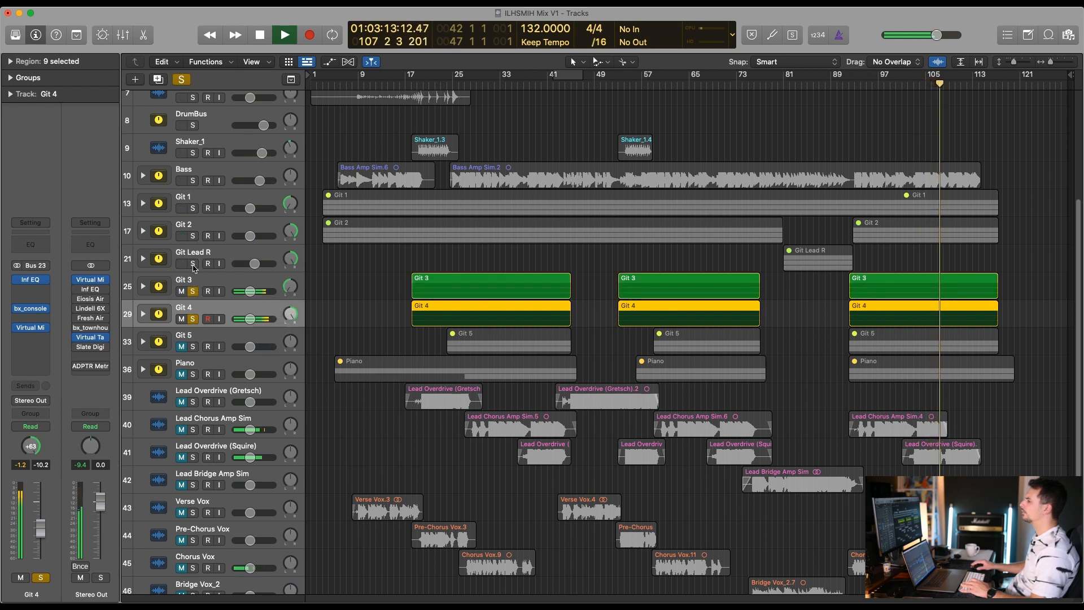
Add Git 1 and Git 2 to the solo and raise Git 3 and Git 4 together to -8.0 dB
{"action": "left_click_drag", "start_coordinate": [193, 236], "coordinate": [193, 208]}
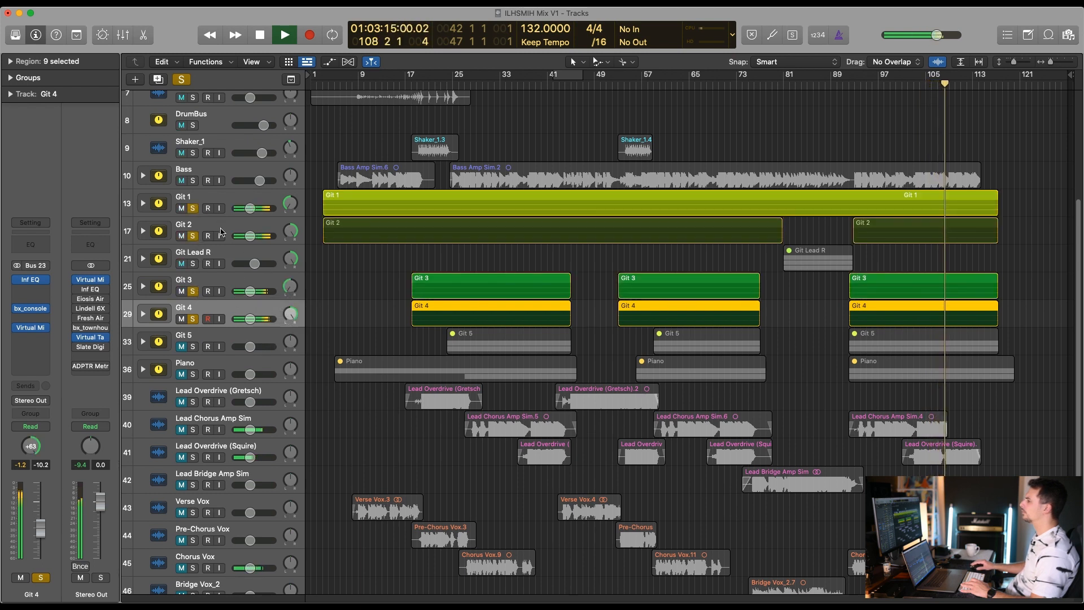
{"action": "left_click", "coordinate": [242, 280]}
{"action": "left_click", "coordinate": [248, 305], "text": "shift"}
{"action": "left_click_drag", "start_coordinate": [250, 291], "coordinate": [251, 291]}
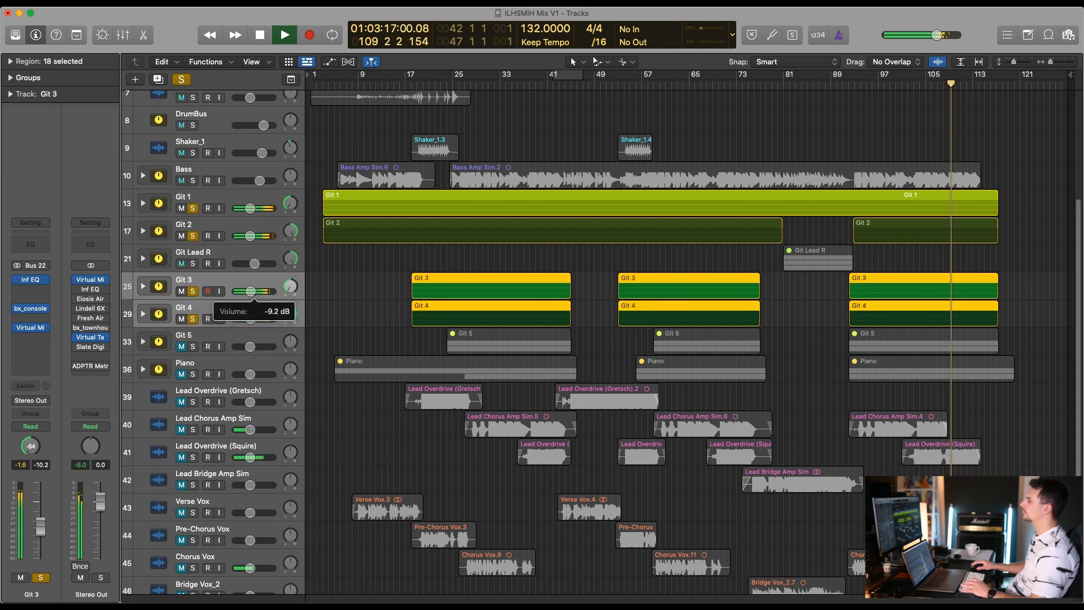
{"action": "left_click", "coordinate": [194, 292]}
{"action": "left_click", "coordinate": [193, 292]}
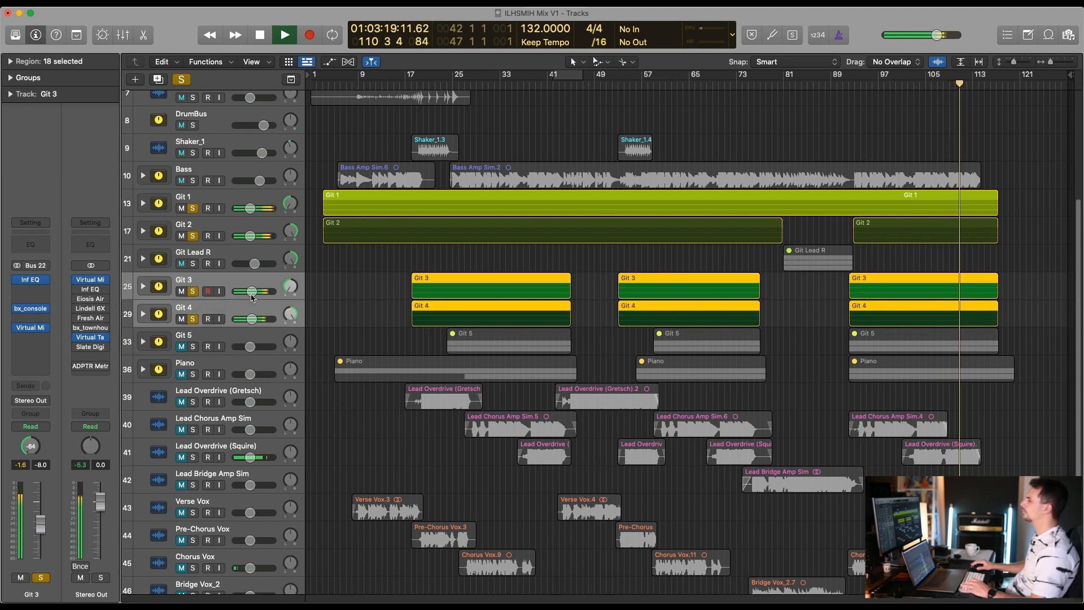
Clear all solos, listen to the guitars in the full mix, and stop playback
{"action": "left_click", "coordinate": [181, 79]}
{"action": "left_click", "coordinate": [324, 278]}
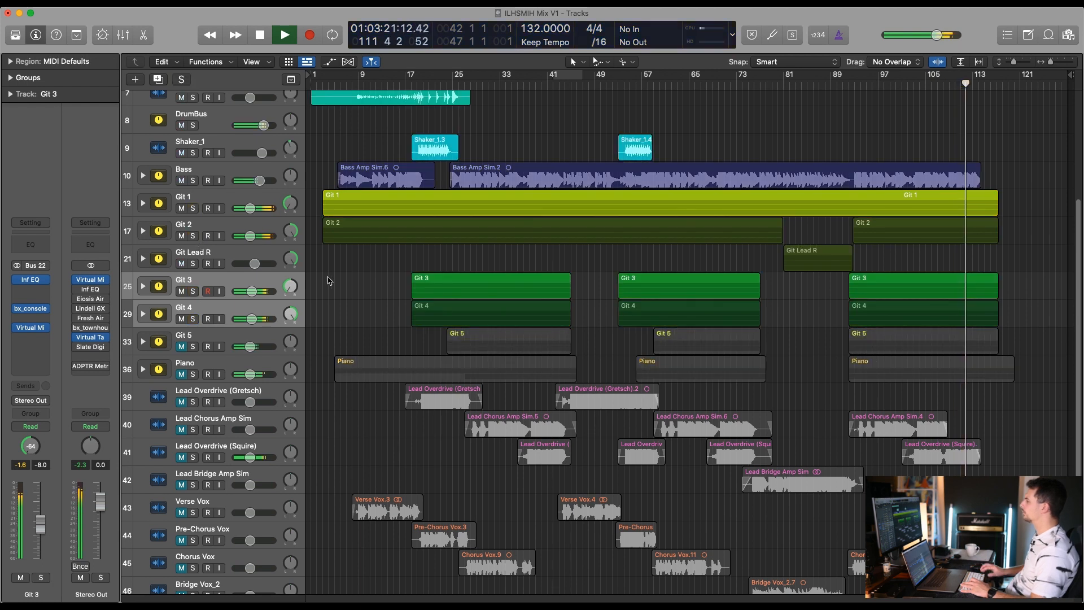
{"action": "key", "text": "super+Down"}
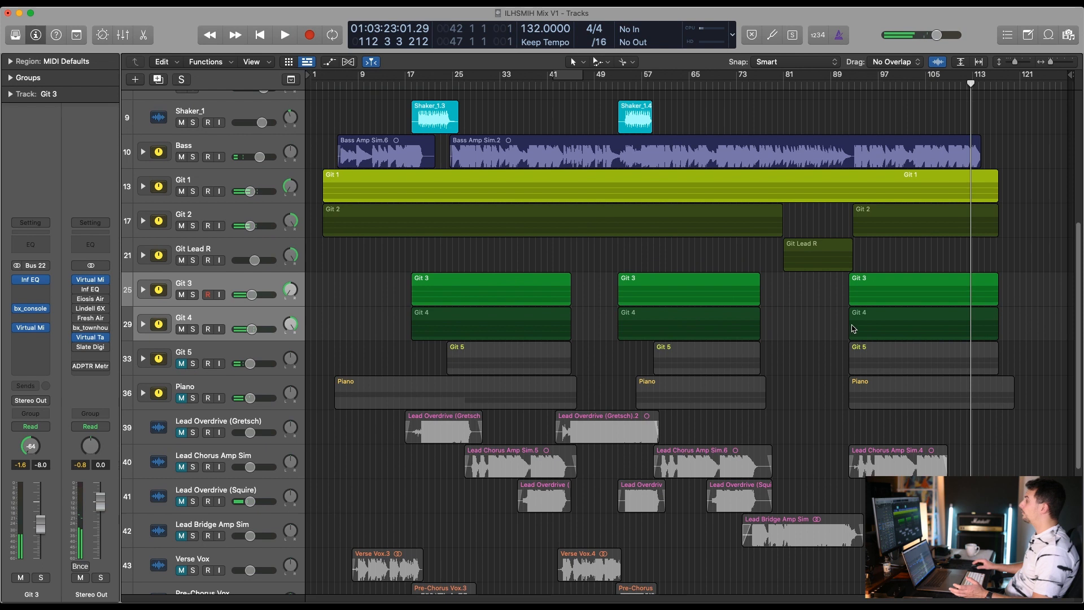
Compare the Git 1 and Git 2 regions with the Git 3 and Git 4 regions, and play the mix from bar 23
{"action": "left_click_drag", "start_coordinate": [359, 282], "coordinate": [995, 333]}
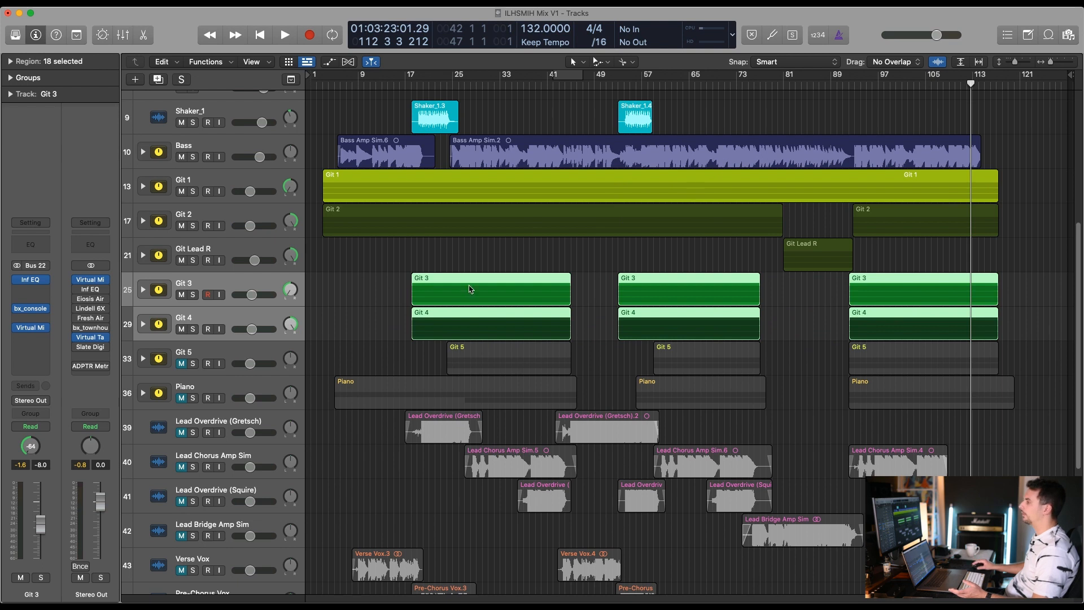
{"action": "left_click_drag", "start_coordinate": [381, 291], "coordinate": [888, 326]}
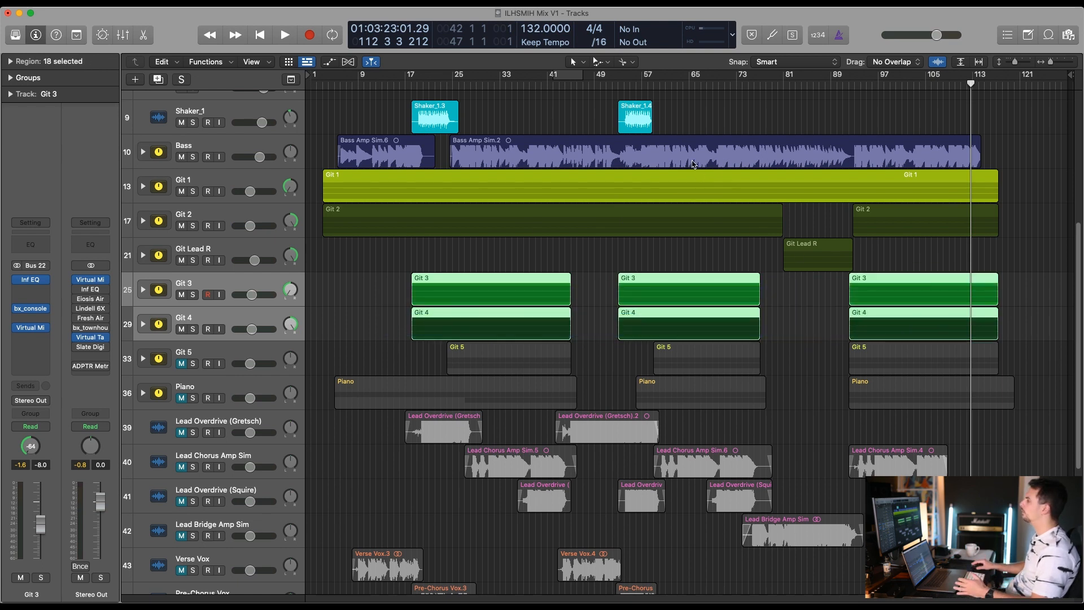
{"action": "left_click_drag", "start_coordinate": [634, 83], "coordinate": [441, 84]}
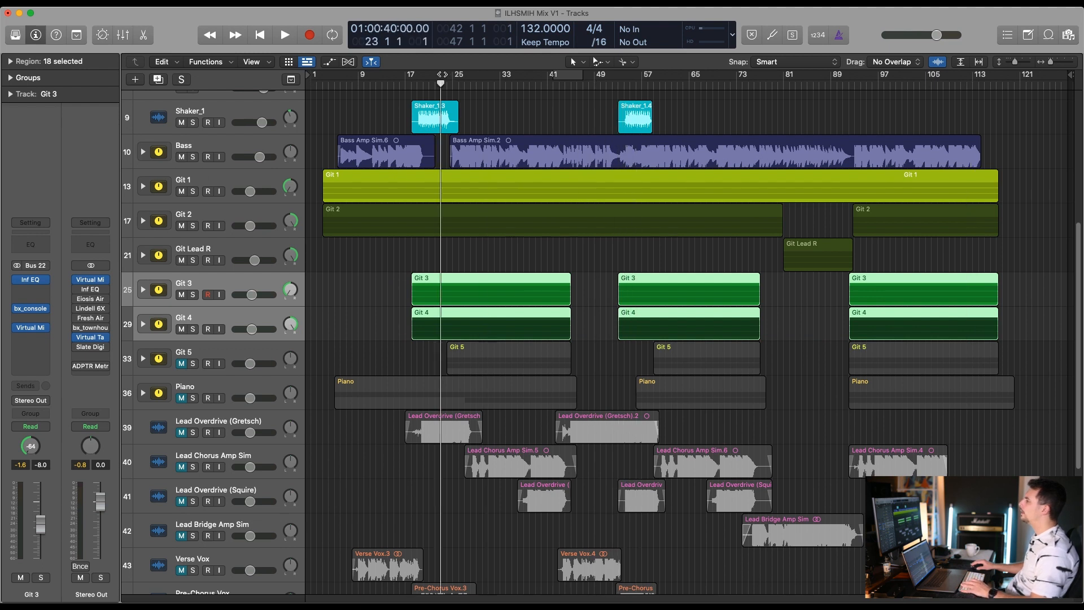
{"action": "left_click", "coordinate": [337, 275]}
{"action": "left_click_drag", "start_coordinate": [356, 252], "coordinate": [377, 192]}
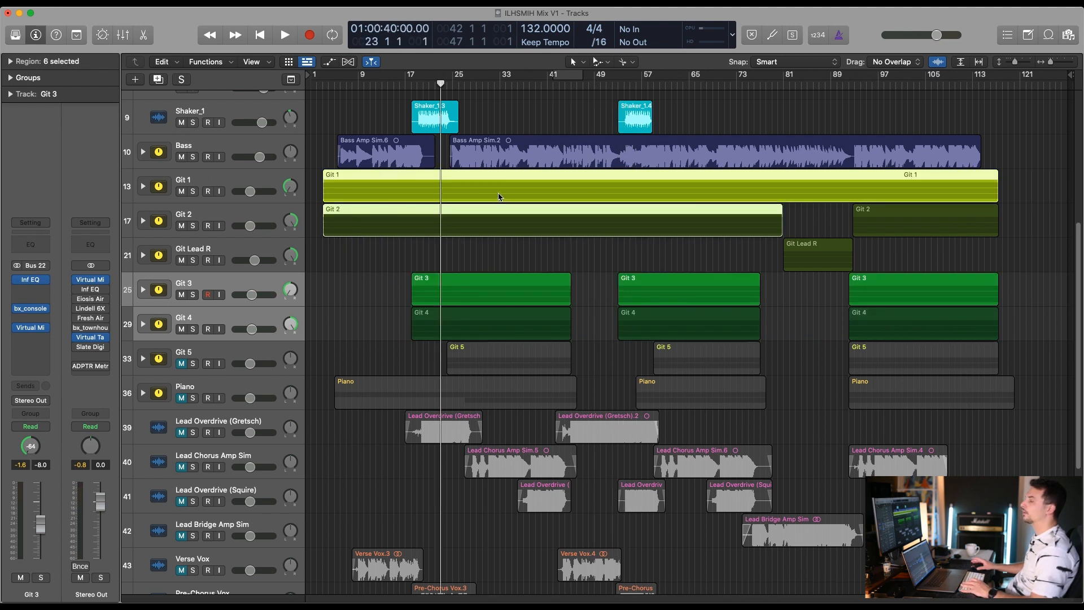
{"action": "left_click_drag", "start_coordinate": [363, 285], "coordinate": [956, 324]}
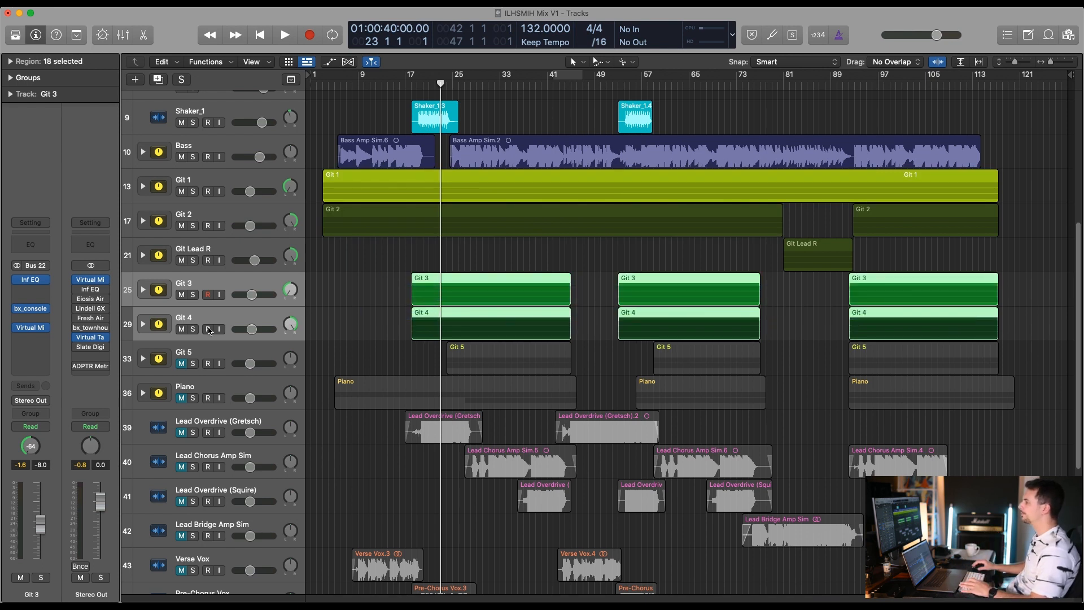
{"action": "key", "text": "space"}
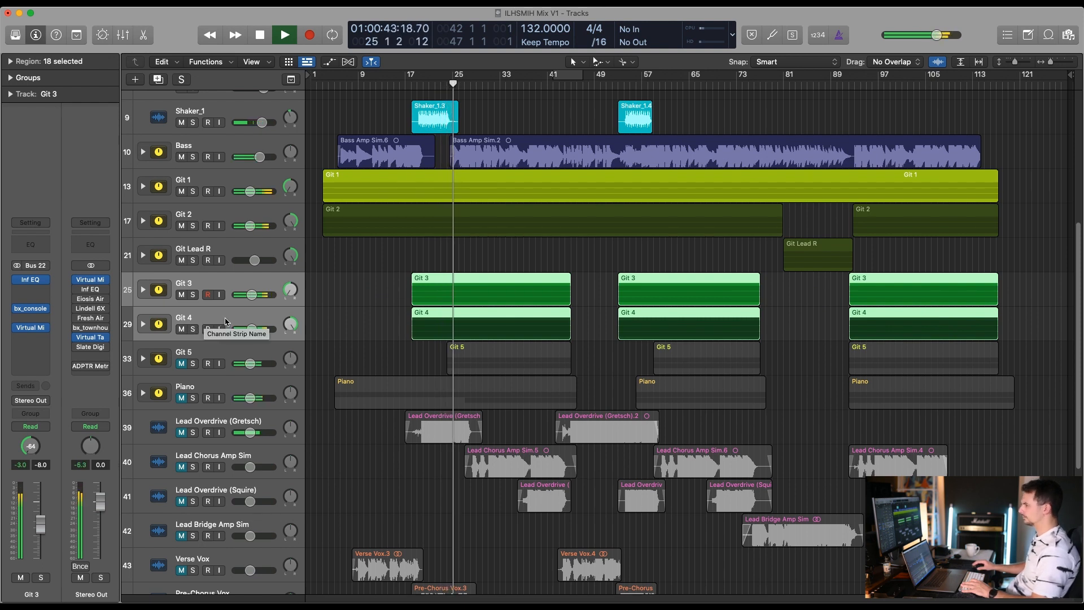
Play Git 5 in solo, and add Git 3 and Git 4 to the solo for comparison
{"action": "left_click", "coordinate": [199, 360]}
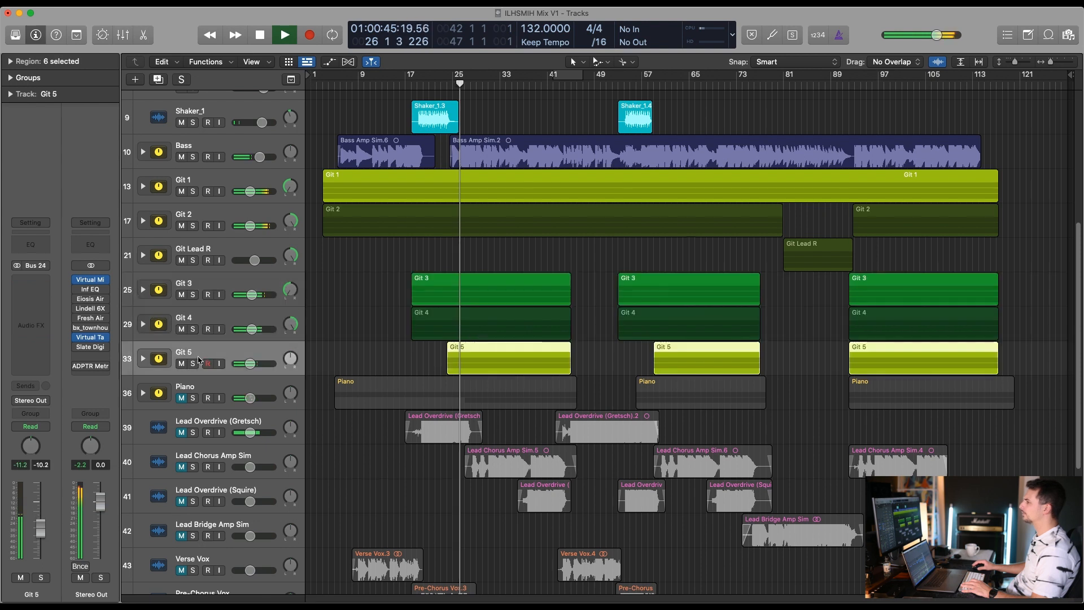
{"action": "left_click", "coordinate": [193, 362]}
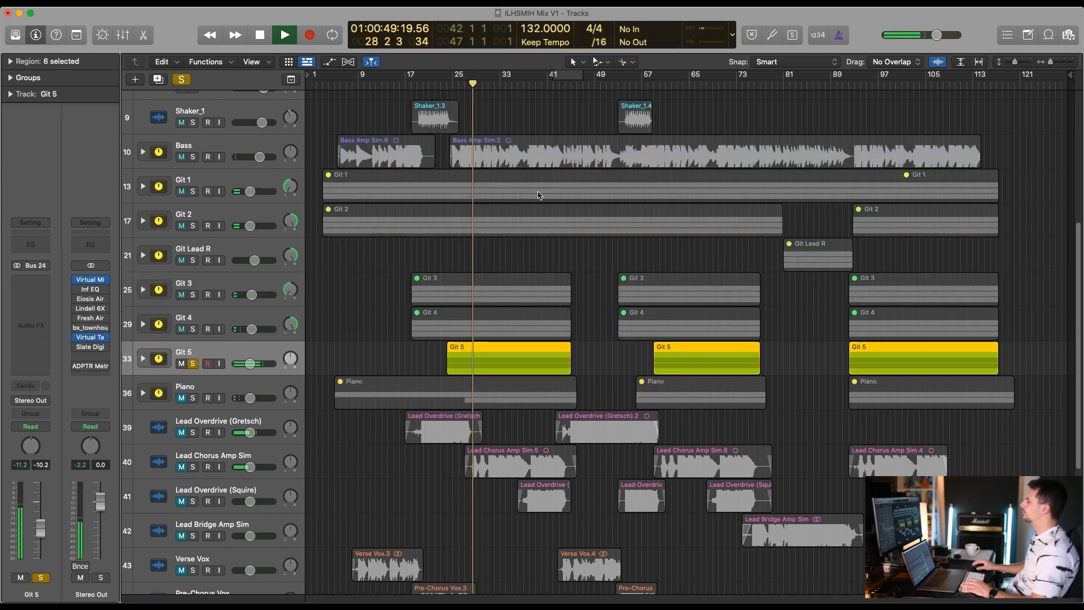
{"action": "left_click_drag", "start_coordinate": [194, 294], "coordinate": [193, 329]}
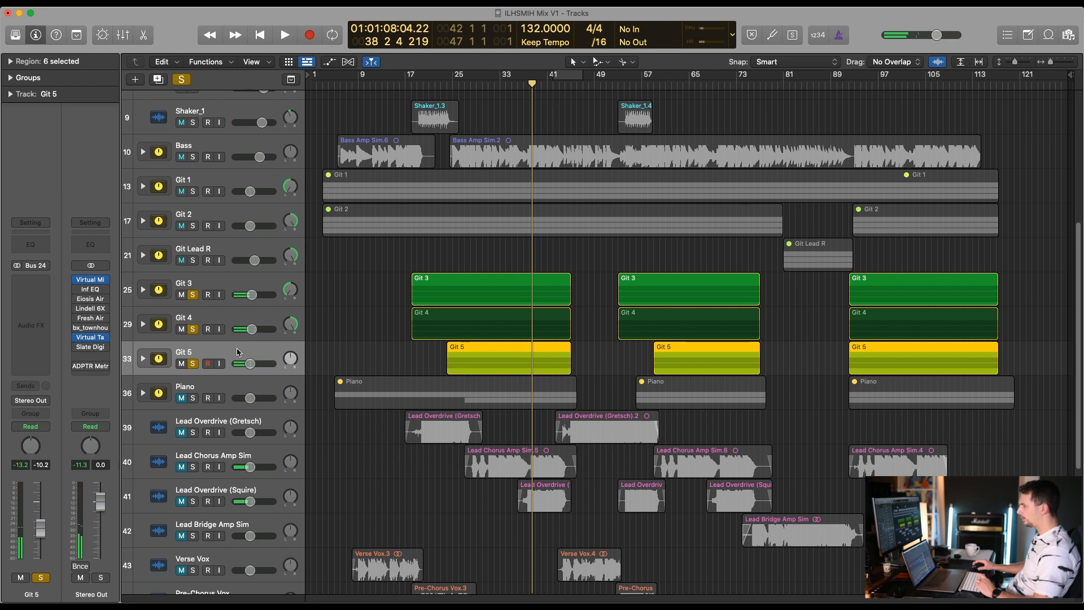
With only Git 5 soloed, deepen its low-mid cut near 200 Hz in Inf EQ and add a low cut around 45.7 Hz
{"action": "key", "text": "space"}
{"action": "left_click", "coordinate": [193, 364], "text": "alt"}
{"action": "left_click", "coordinate": [193, 364], "text": "alt"}
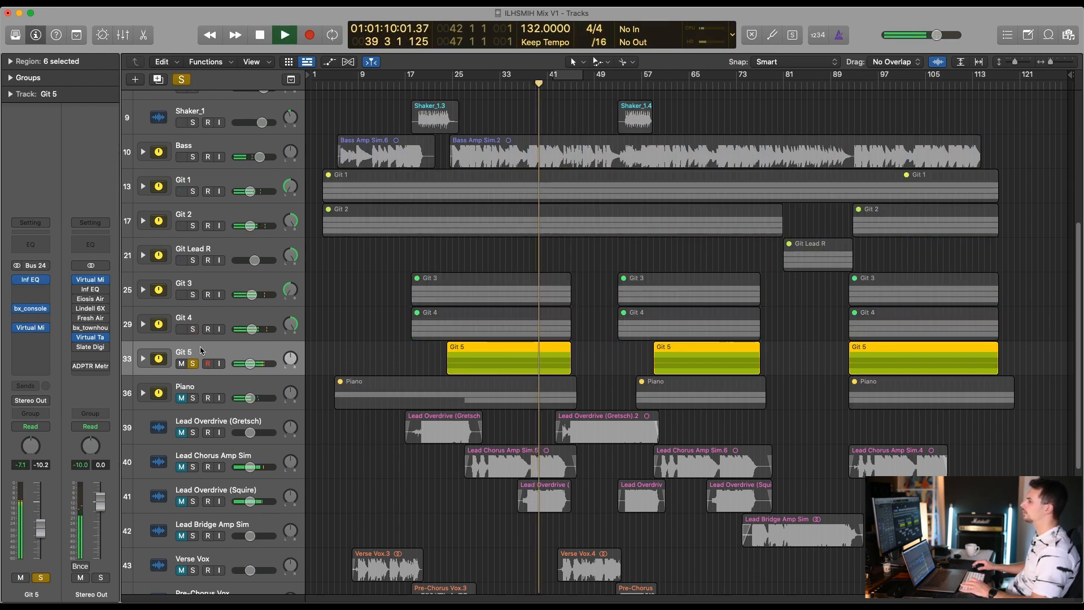
{"action": "key", "text": "space"}
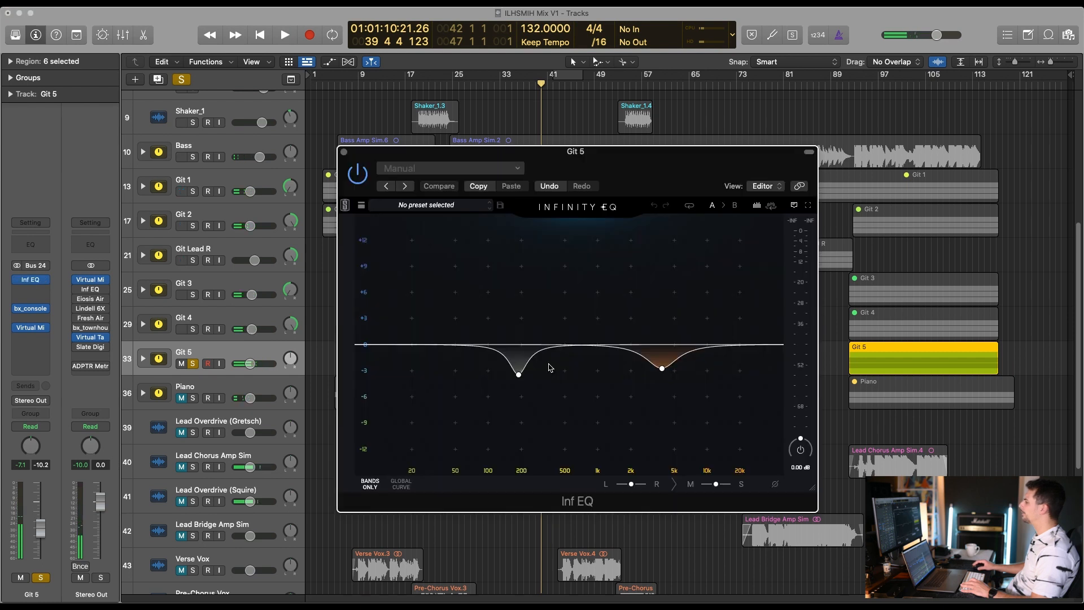
{"action": "key", "text": "space"}
{"action": "left_click_drag", "start_coordinate": [517, 369], "coordinate": [523, 391]}
{"action": "left_click_drag", "start_coordinate": [440, 363], "coordinate": [451, 388]}
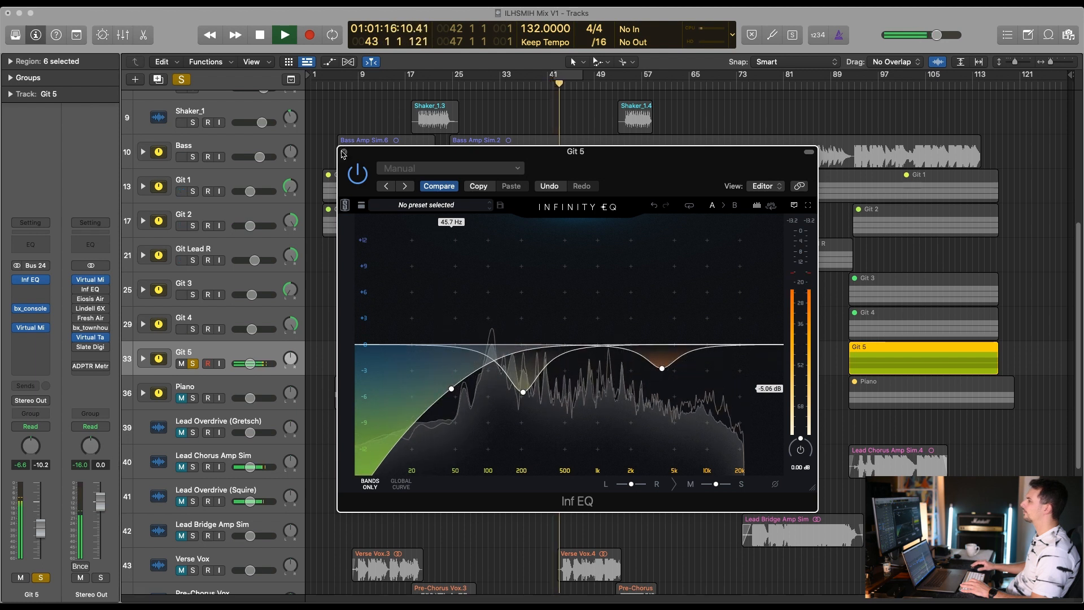
{"action": "left_click", "coordinate": [343, 151]}
Clear the Git 5 solo and set the Git 5 level to -7.6 dB in the full mix
{"action": "key", "text": "s"}
{"action": "left_click_drag", "start_coordinate": [250, 362], "coordinate": [267, 363]}
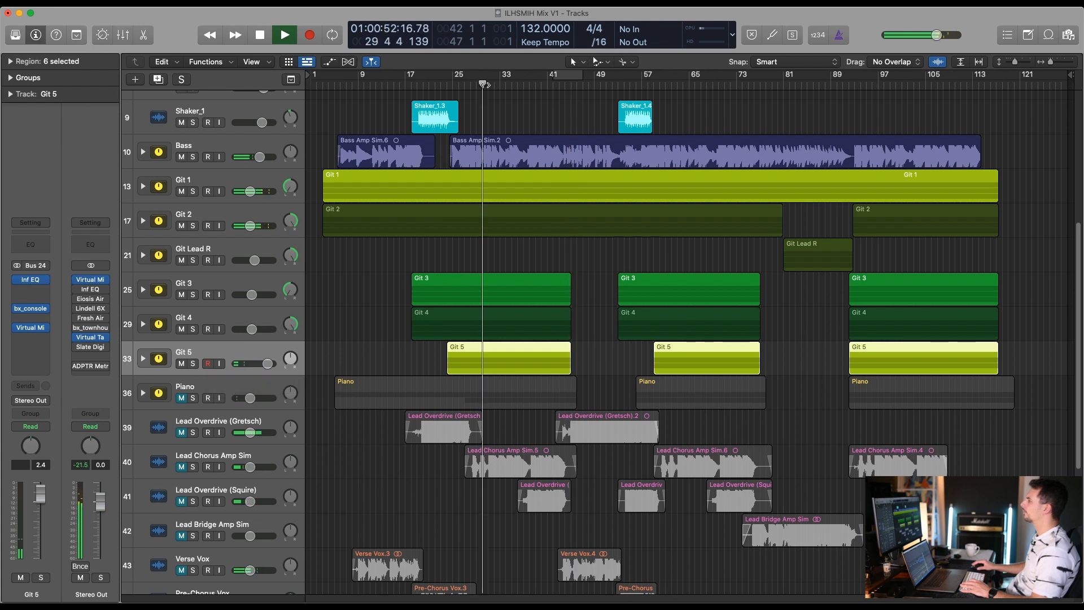
{"action": "left_click_drag", "start_coordinate": [268, 363], "coordinate": [252, 363]}
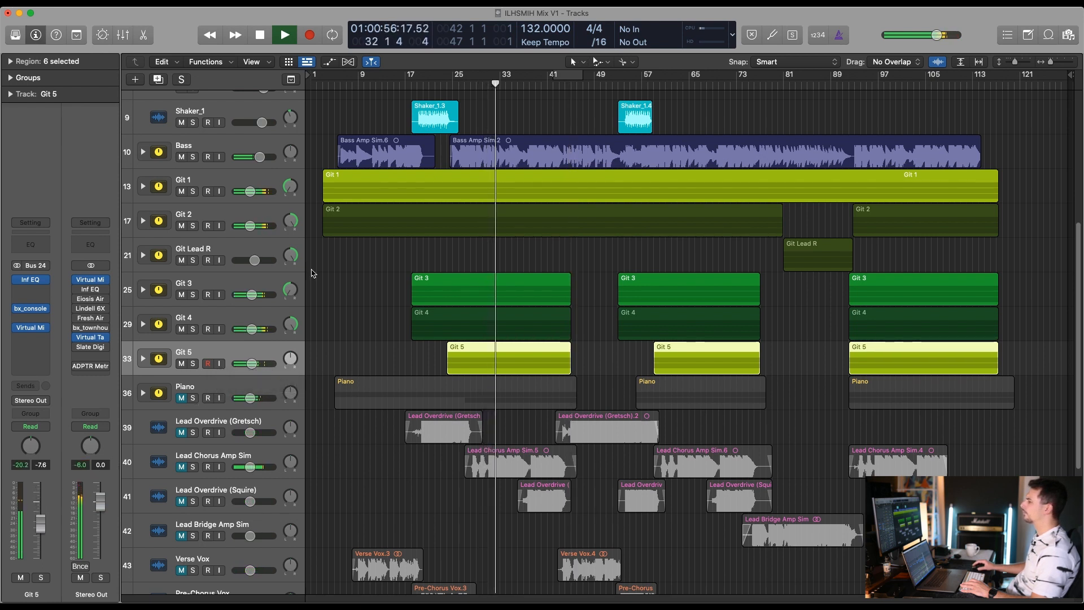
Review the layout of the guitar stack regions and the piano and lead regions that still need mixing
{"action": "left_click", "coordinate": [348, 258]}
{"action": "key", "text": "super+Up"}
{"action": "key", "text": "super+Up"}
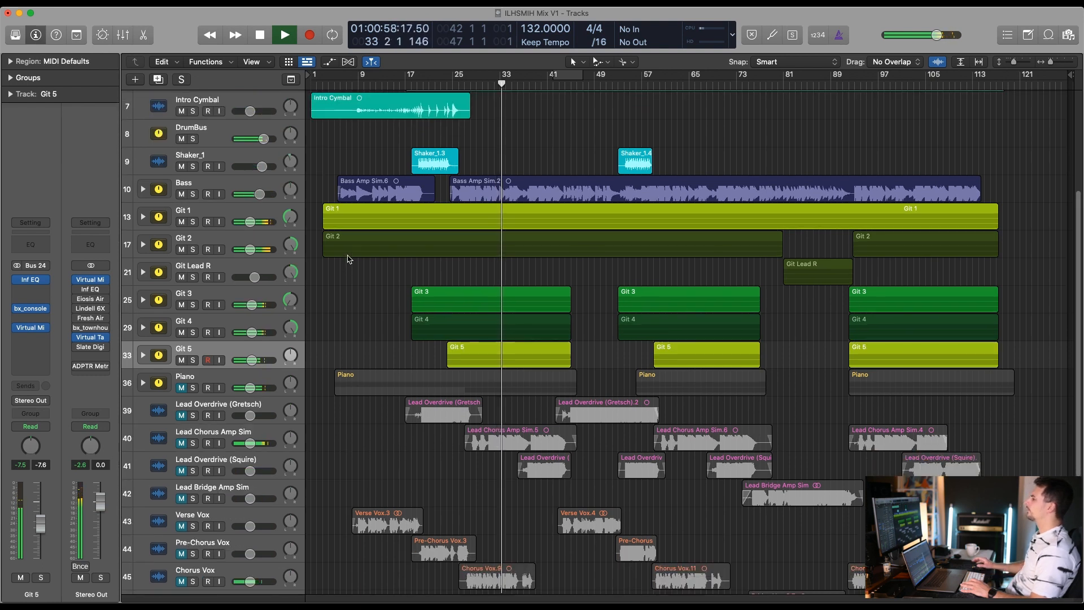
{"action": "scroll", "coordinate": [353, 254], "scroll_direction": "down", "scroll_amount": 2}
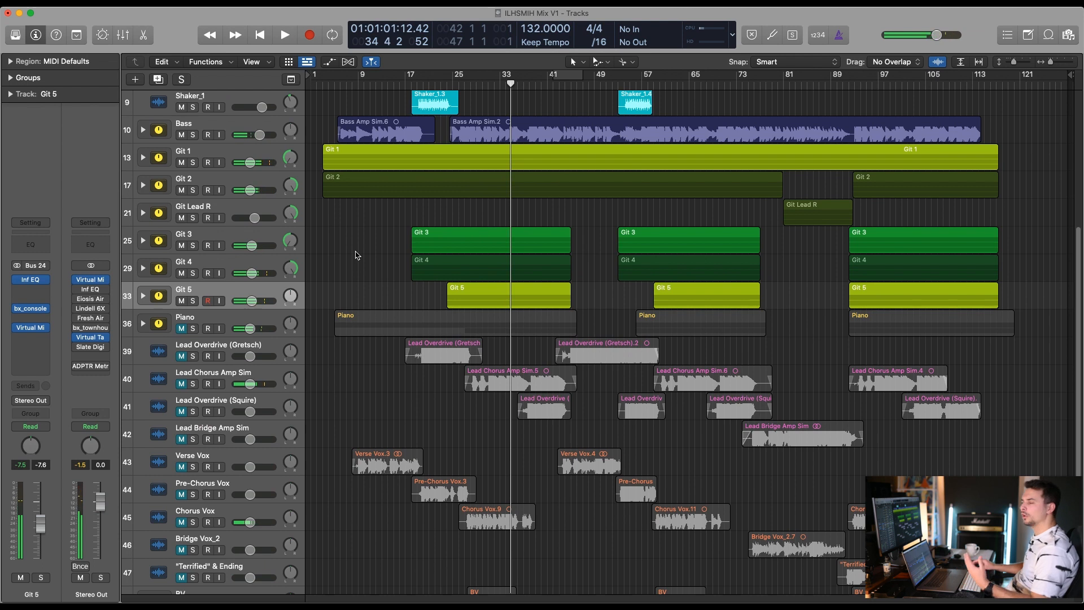
{"action": "left_click_drag", "start_coordinate": [1052, 163], "coordinate": [360, 290]}
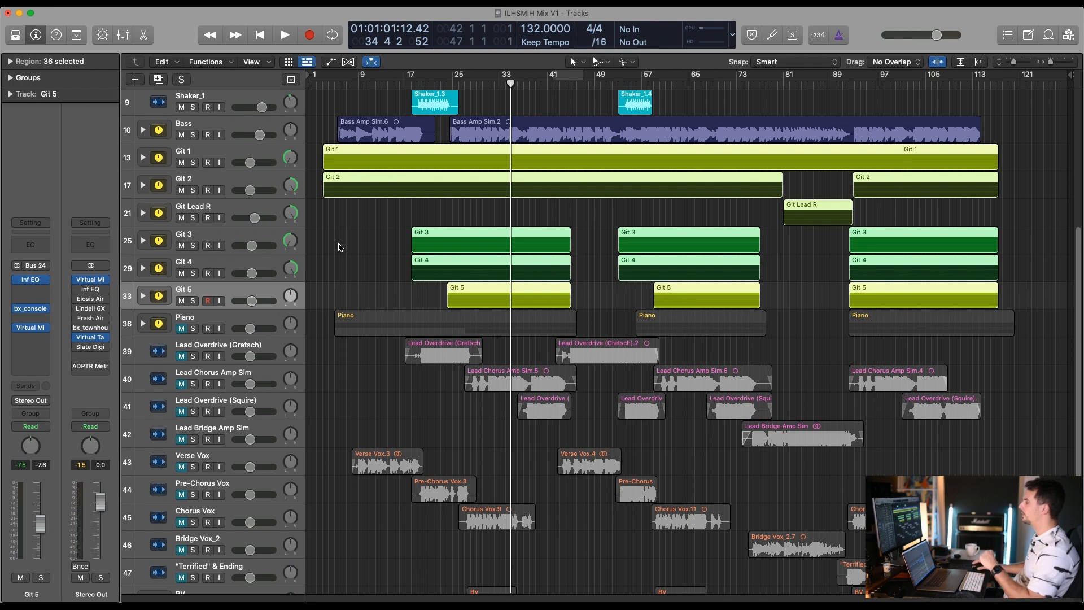
{"action": "left_click", "coordinate": [339, 246]}
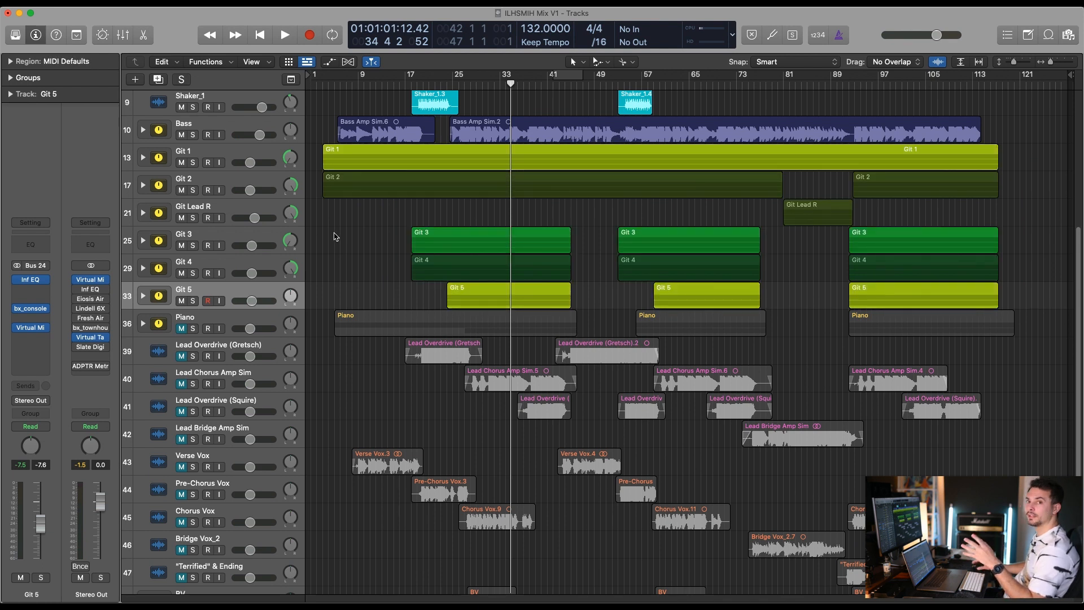
{"action": "left_click_drag", "start_coordinate": [318, 323], "coordinate": [1060, 446]}
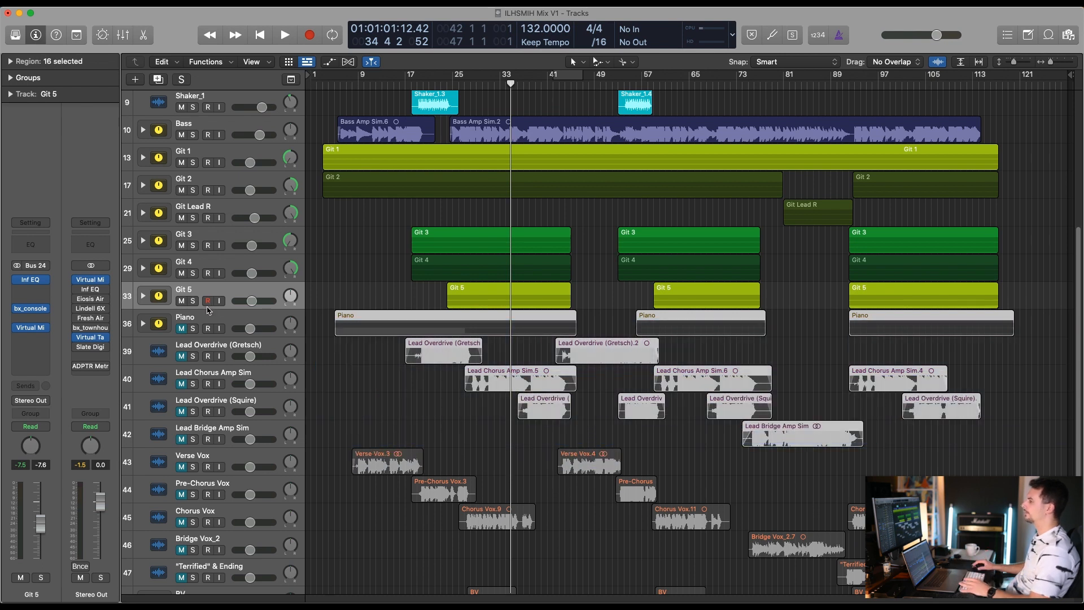
Unmute the Piano stack, play it in the mix, and expand it to adjust the Piano Right Hand pan
{"action": "scroll", "coordinate": [342, 280], "scroll_direction": "down", "scroll_amount": 5}
{"action": "left_click", "coordinate": [192, 220]}
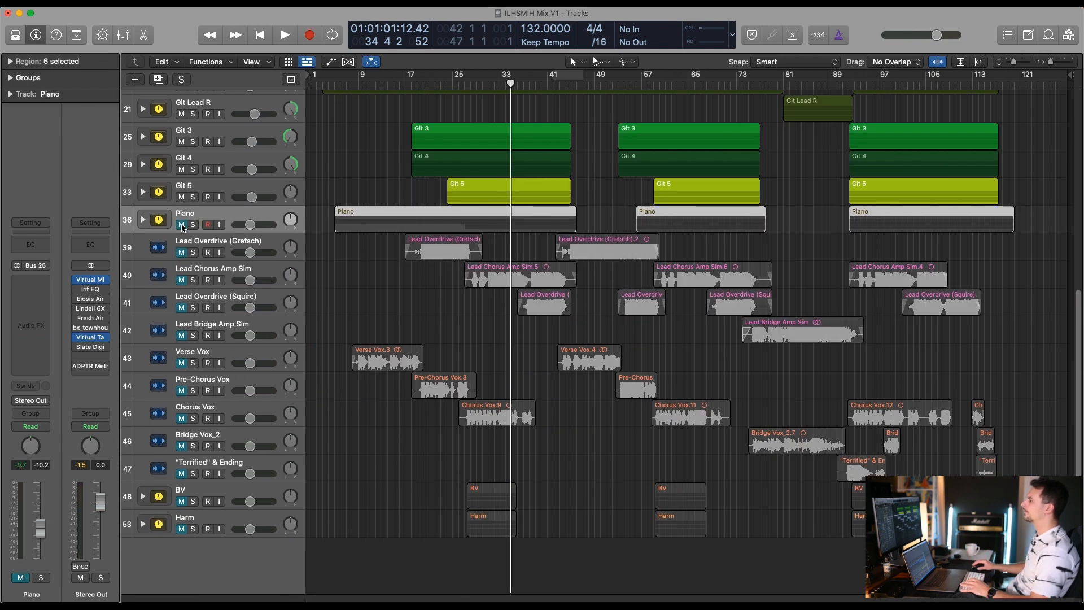
{"action": "key", "text": "space"}
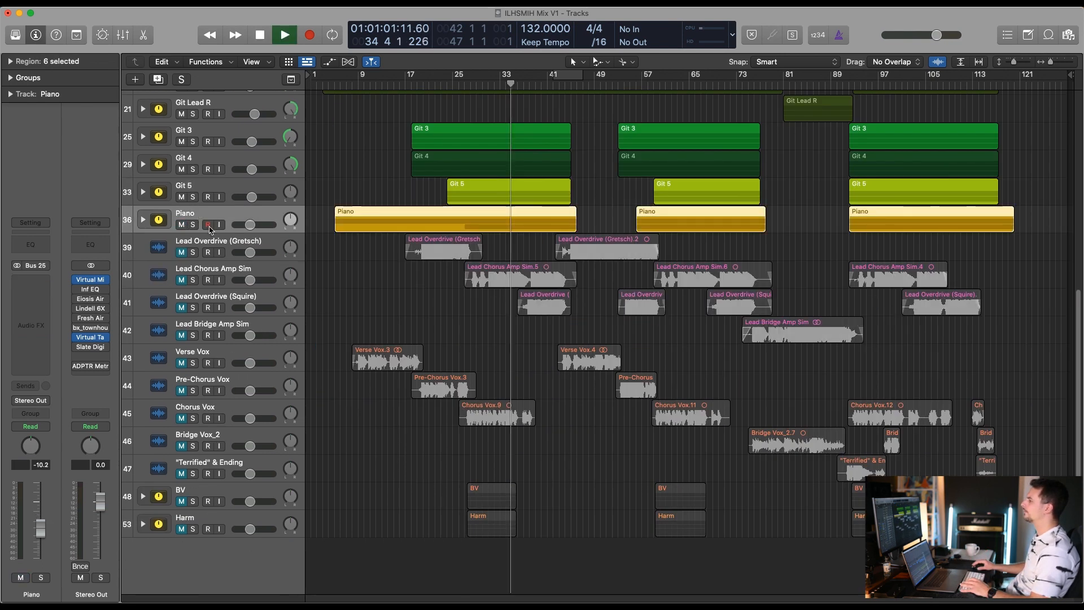
{"action": "left_click", "coordinate": [144, 220]}
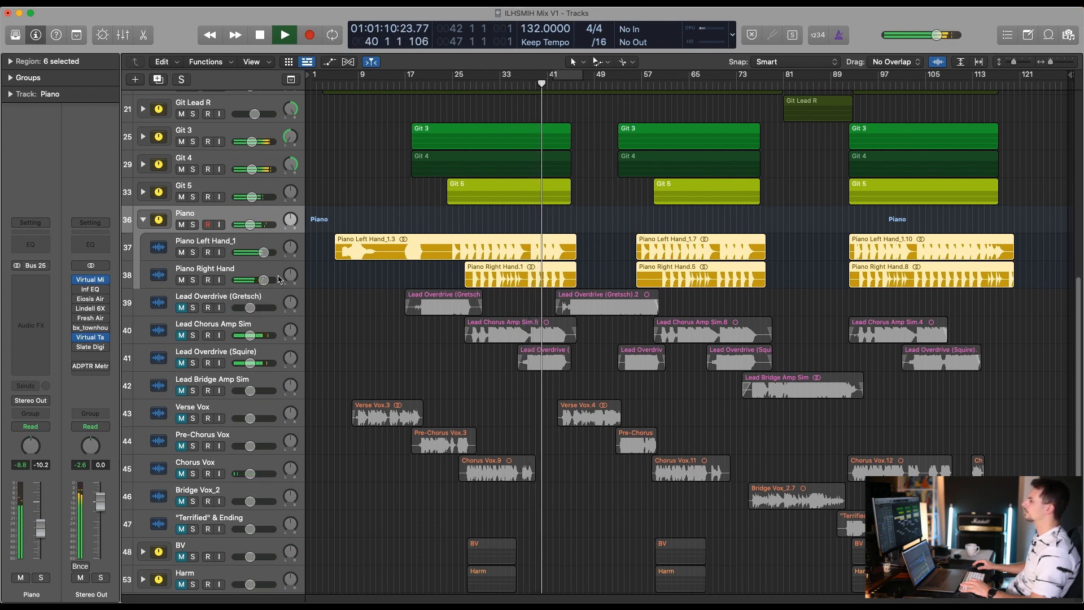
{"action": "left_click_drag", "start_coordinate": [290, 275], "coordinate": [291, 277]}
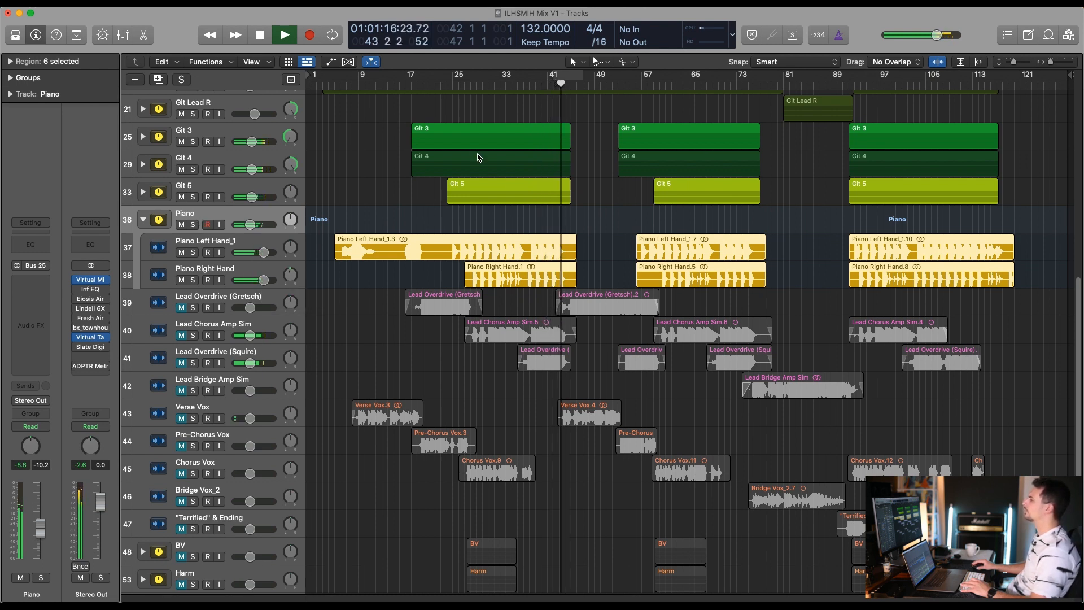
Solo the Piano stack from about bar 28, audition Piano Left Hand_1 alone, and listen to the panning of both hands together
{"action": "left_click", "coordinate": [470, 84]}
{"action": "left_click", "coordinate": [193, 224]}
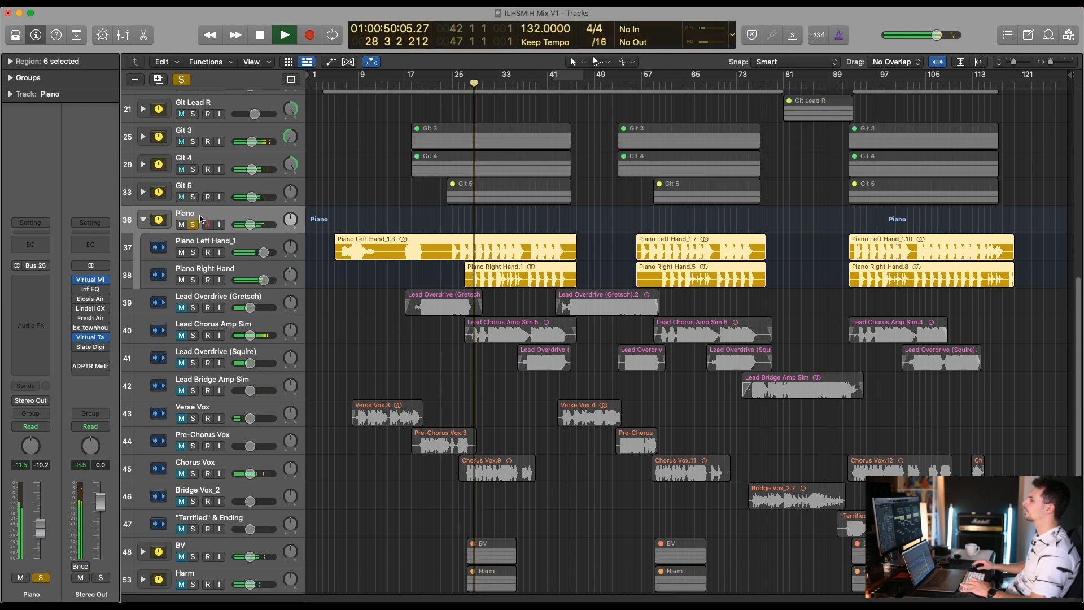
{"action": "left_click", "coordinate": [193, 252]}
{"action": "left_click", "coordinate": [193, 225]}
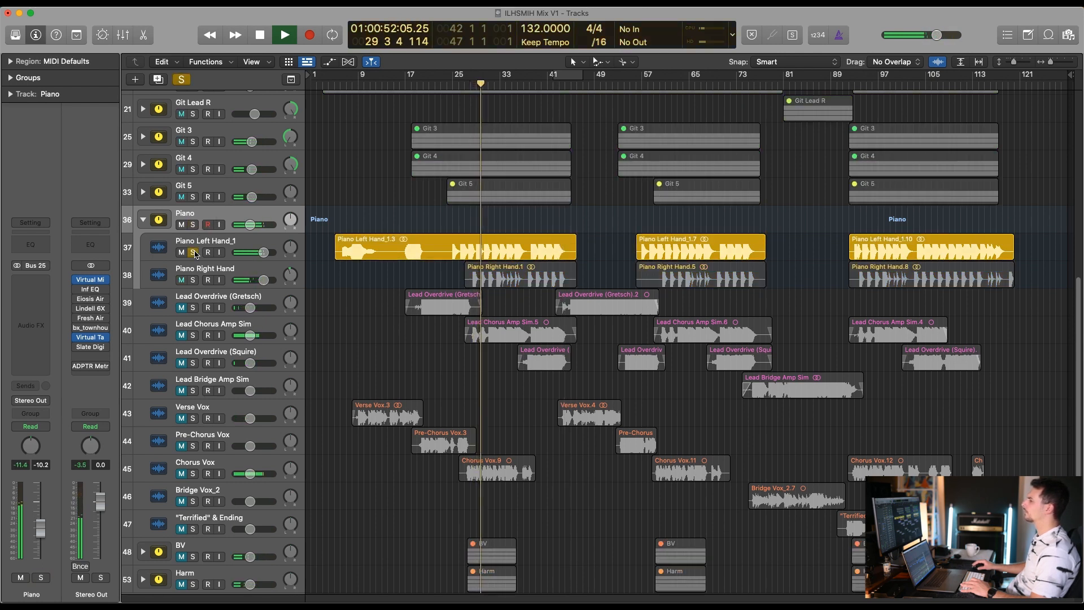
{"action": "left_click", "coordinate": [193, 225]}
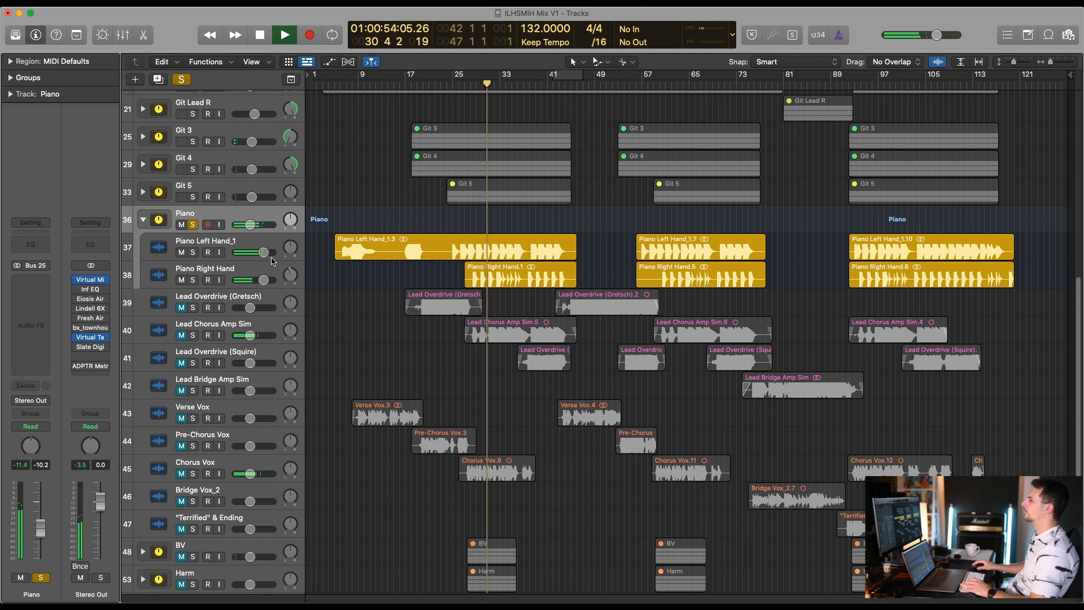
{"action": "mouse_move", "coordinate": [292, 246]}
{"action": "left_mouse_down"}
{"action": "mouse_move", "coordinate": [292, 227]}
{"action": "mouse_move", "coordinate": [292, 282]}
{"action": "mouse_move", "coordinate": [294, 266]}
{"action": "left_mouse_up"}
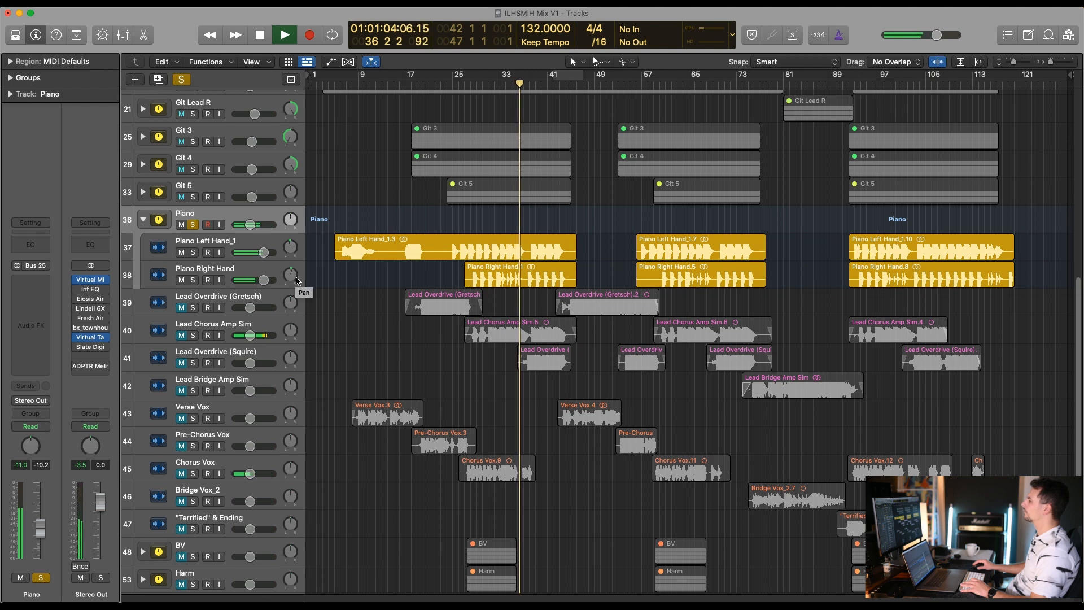
{"action": "left_click", "coordinate": [487, 87]}
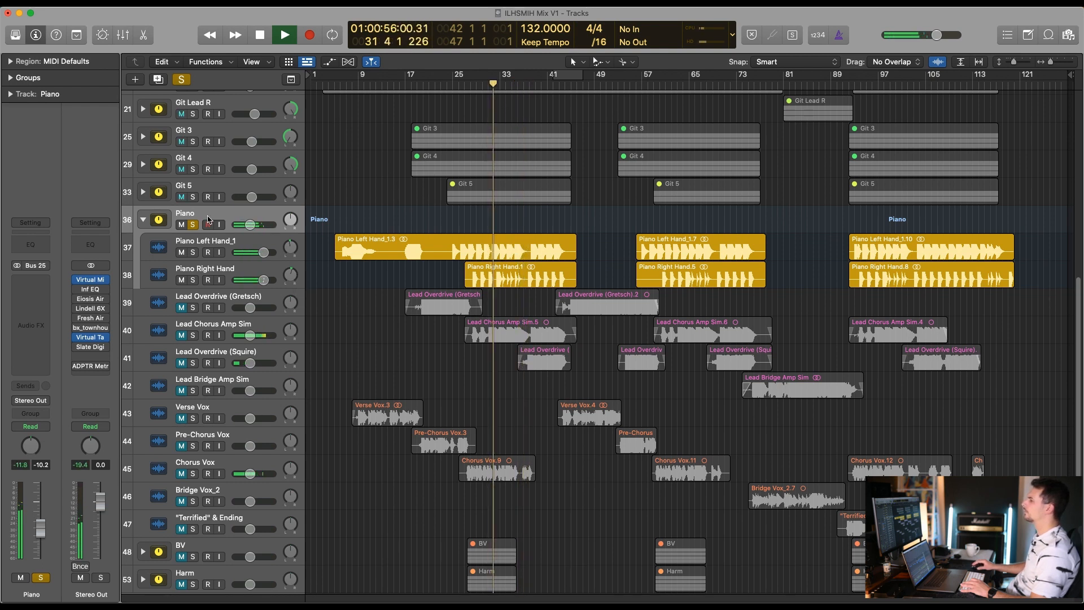
{"action": "key", "text": "space"}
{"action": "left_click", "coordinate": [45, 310]}
{"action": "mouse_move", "coordinate": [77, 336]}
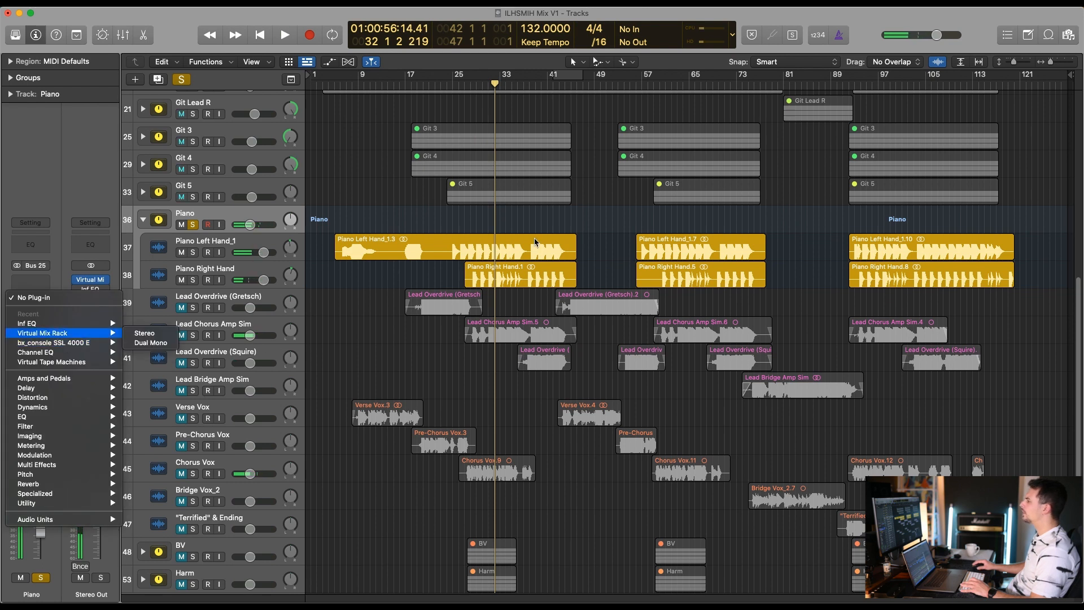
{"action": "left_click", "coordinate": [601, 244]}
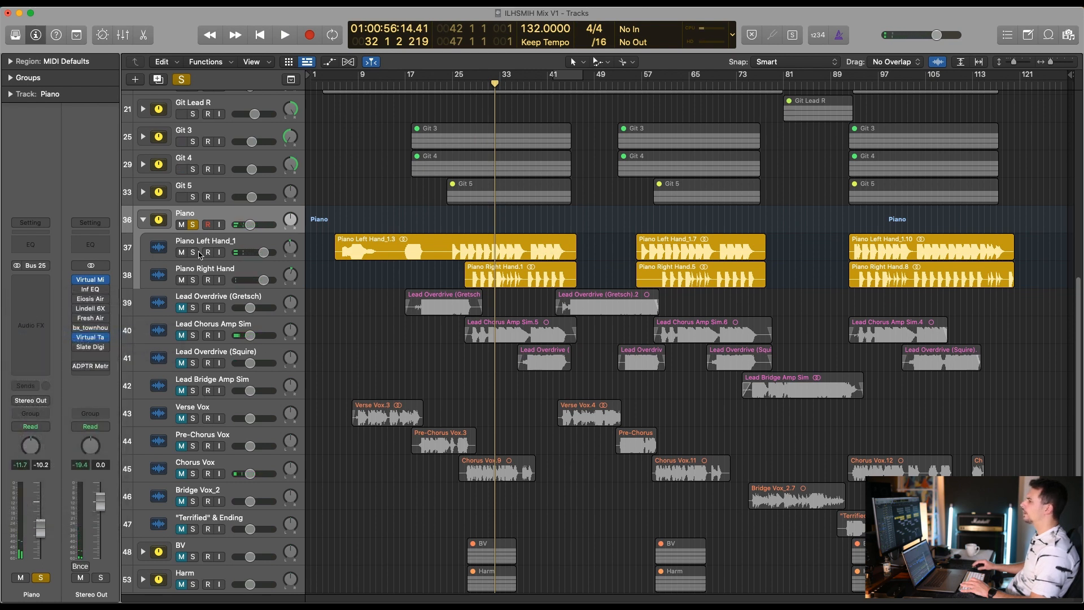
{"action": "left_click_drag", "start_coordinate": [606, 240], "coordinate": [552, 245]}
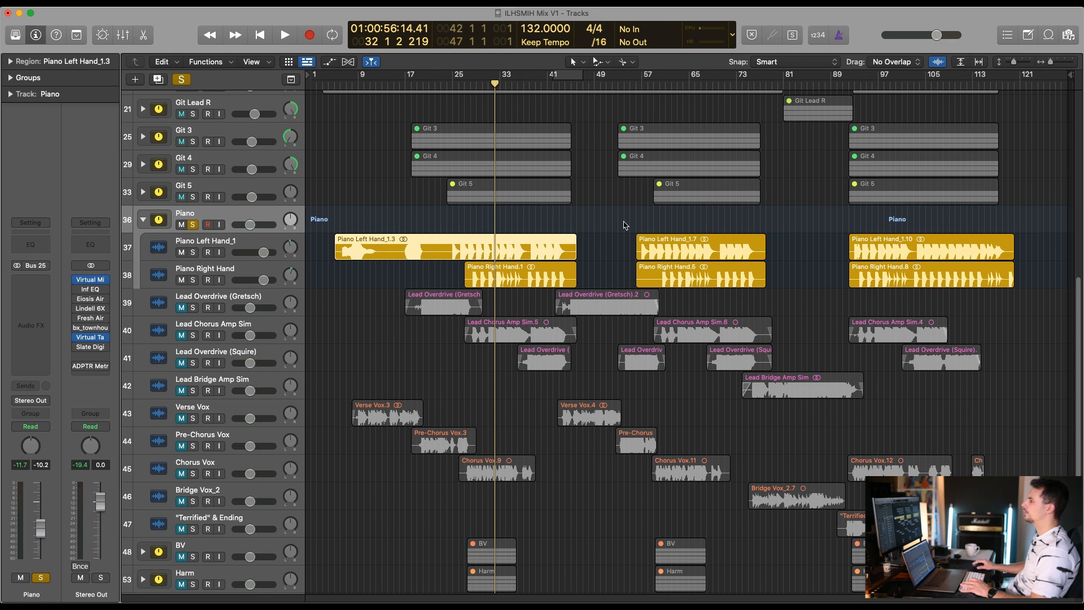
Insert a stereo Virtual Mix Rack on Piano, load its Neve preset, and boost the FG-N high band by 2.85 dB
{"action": "left_click", "coordinate": [22, 291]}
{"action": "left_click", "coordinate": [150, 330]}
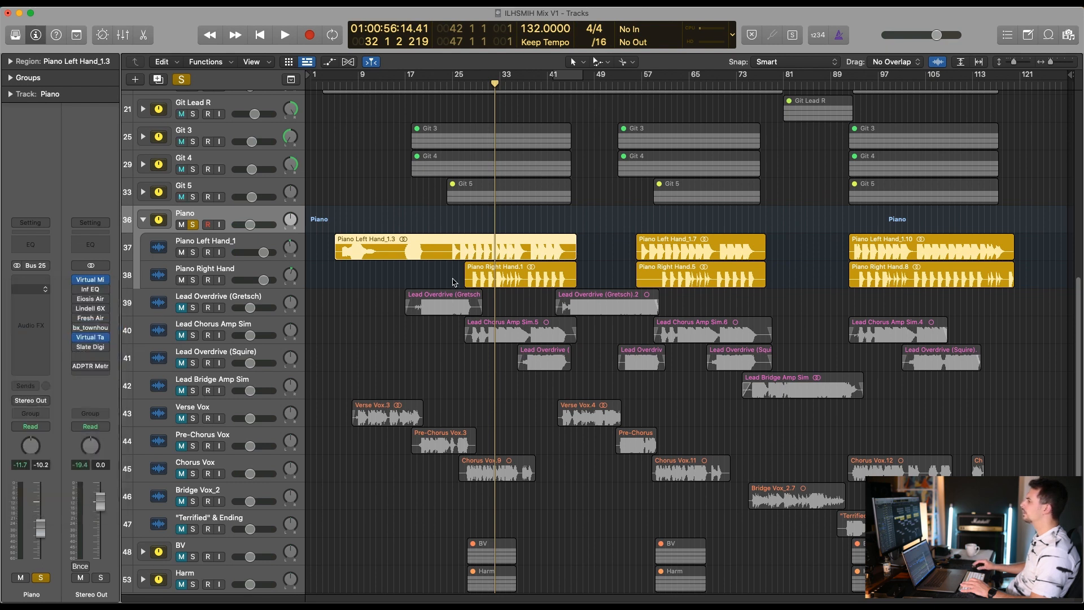
{"action": "key", "text": "space"}
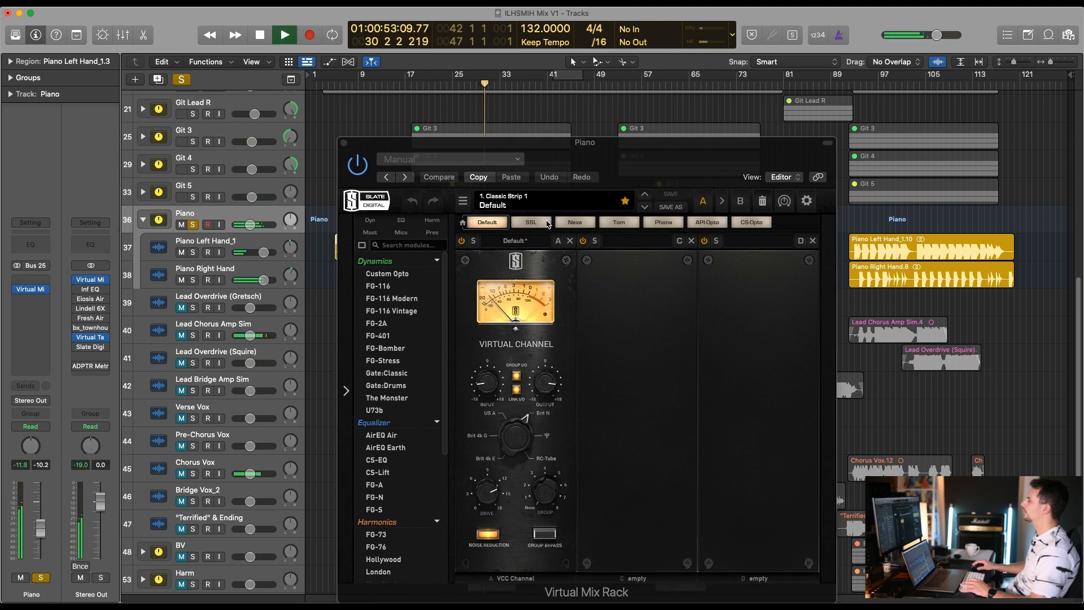
{"action": "left_click", "coordinate": [575, 221]}
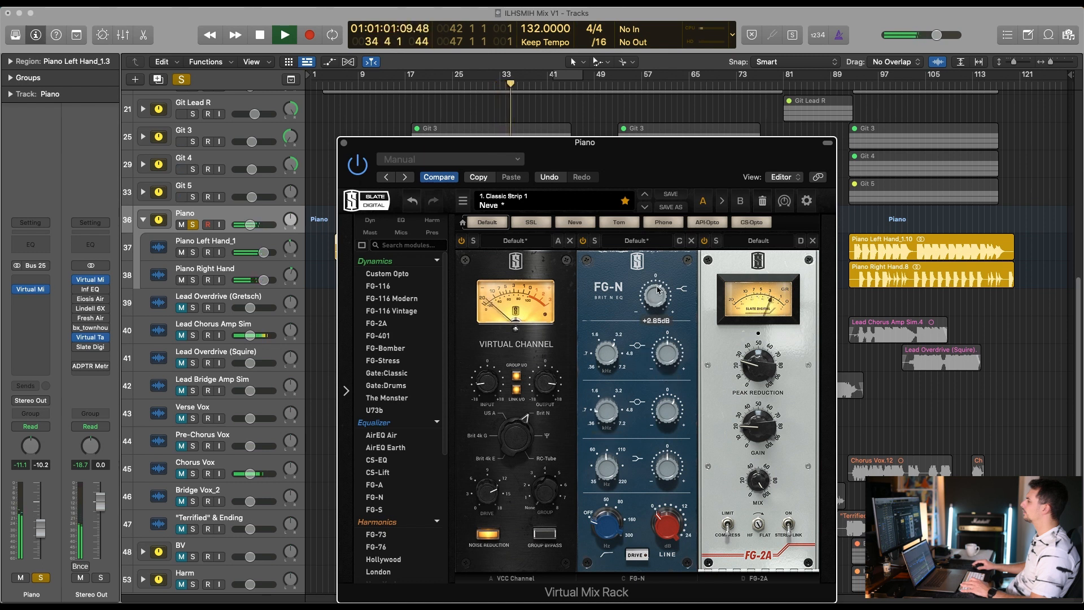
Remove the FG-2A compressor from the Piano rack and set the Virtual Channel's linked input and output to about -8 and +8 dB
{"action": "left_click_drag", "start_coordinate": [779, 366], "coordinate": [747, 389]}
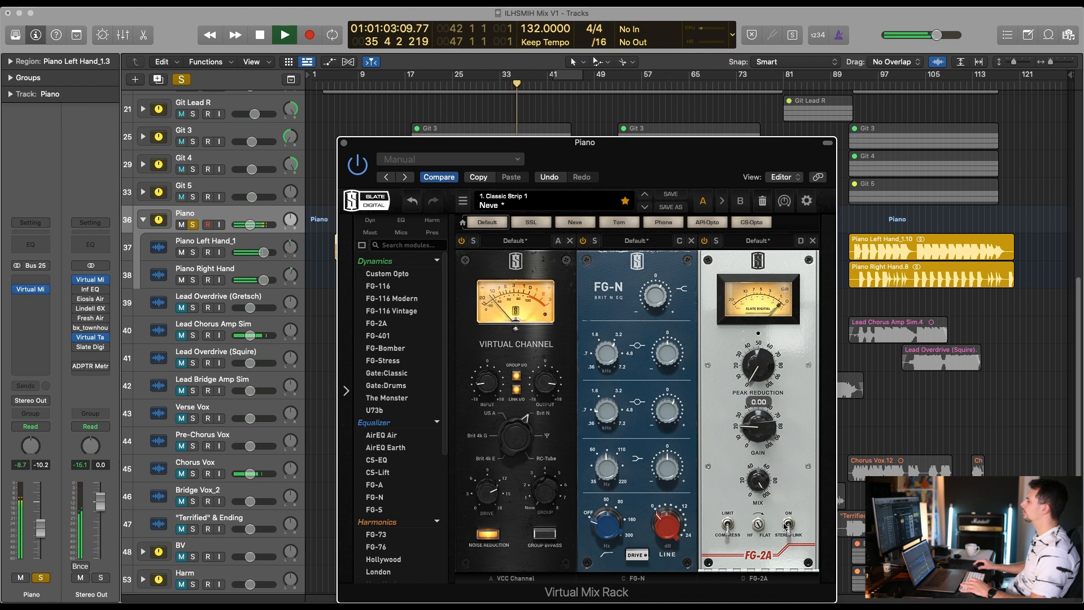
{"action": "left_click", "coordinate": [814, 241]}
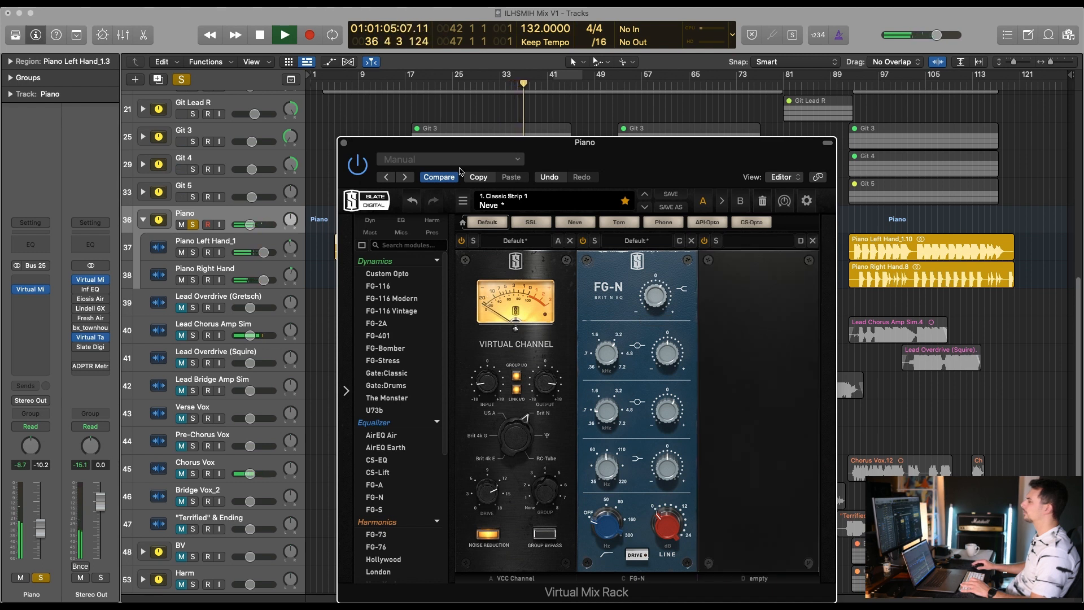
{"action": "left_click_drag", "start_coordinate": [547, 386], "coordinate": [552, 409]}
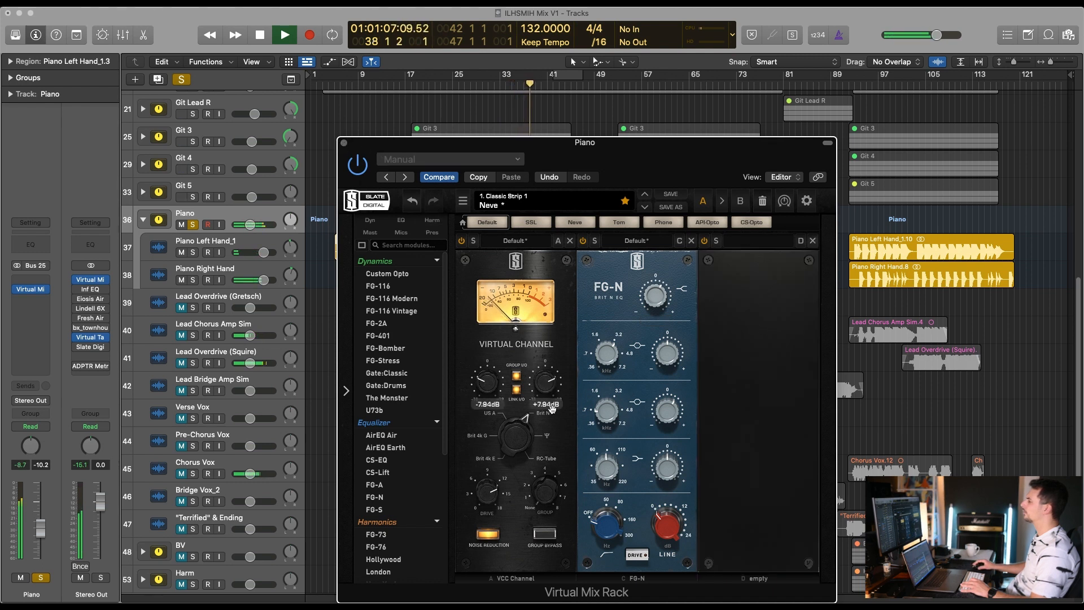
{"action": "left_click", "coordinate": [343, 143]}
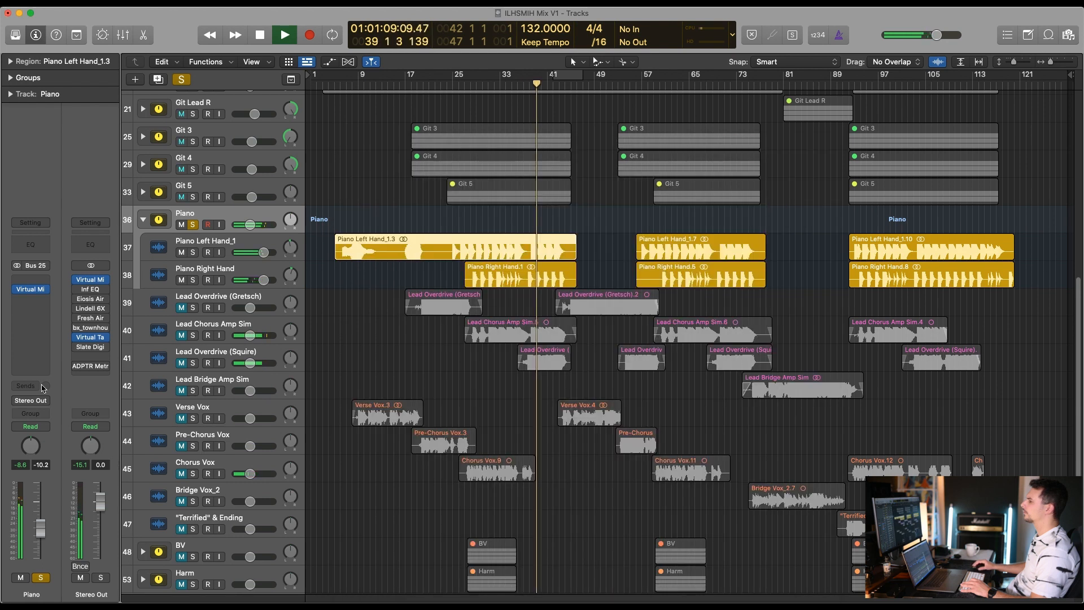
Add a Bus 6 (CLA Room) send to the Piano stack, raise its send level, and play the result
{"action": "left_click", "coordinate": [30, 386]}
{"action": "mouse_move", "coordinate": [45, 400]}
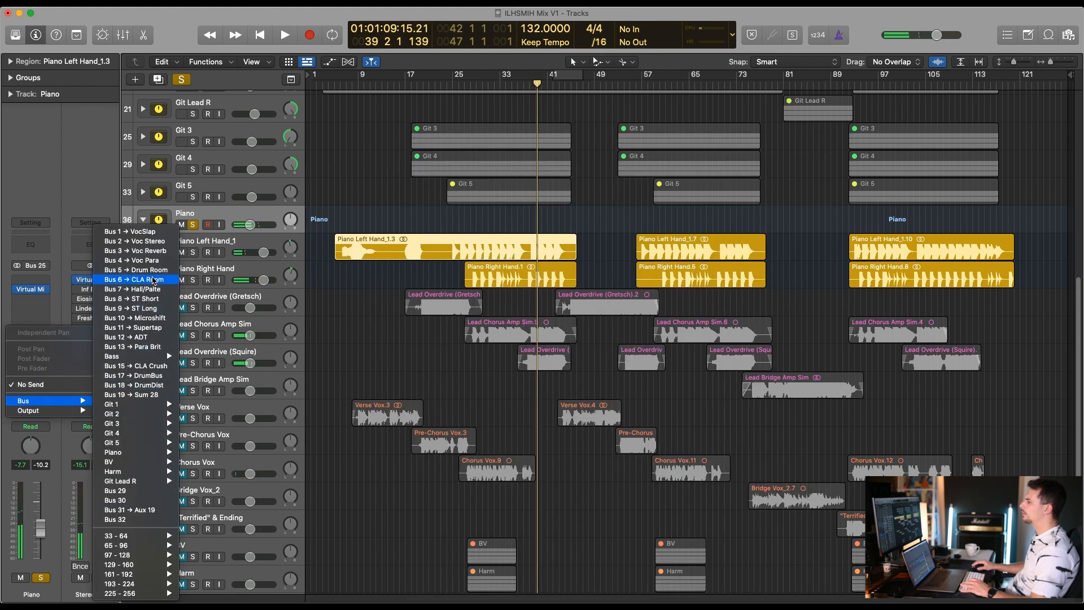
{"action": "key", "text": "Escape"}
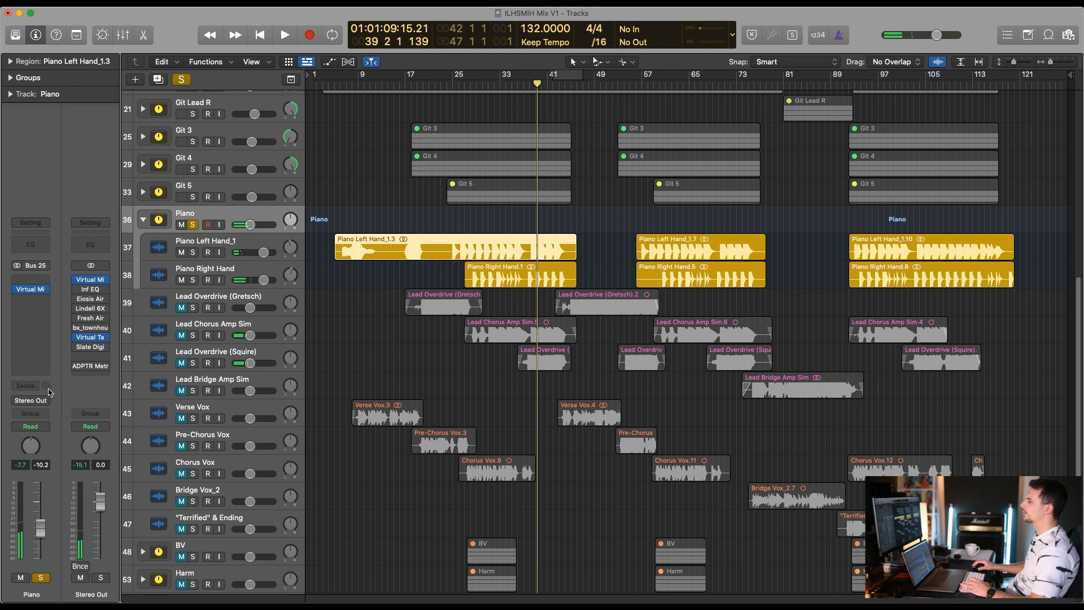
{"action": "left_click_drag", "start_coordinate": [46, 380], "coordinate": [47, 367]}
{"action": "key", "text": "space"}
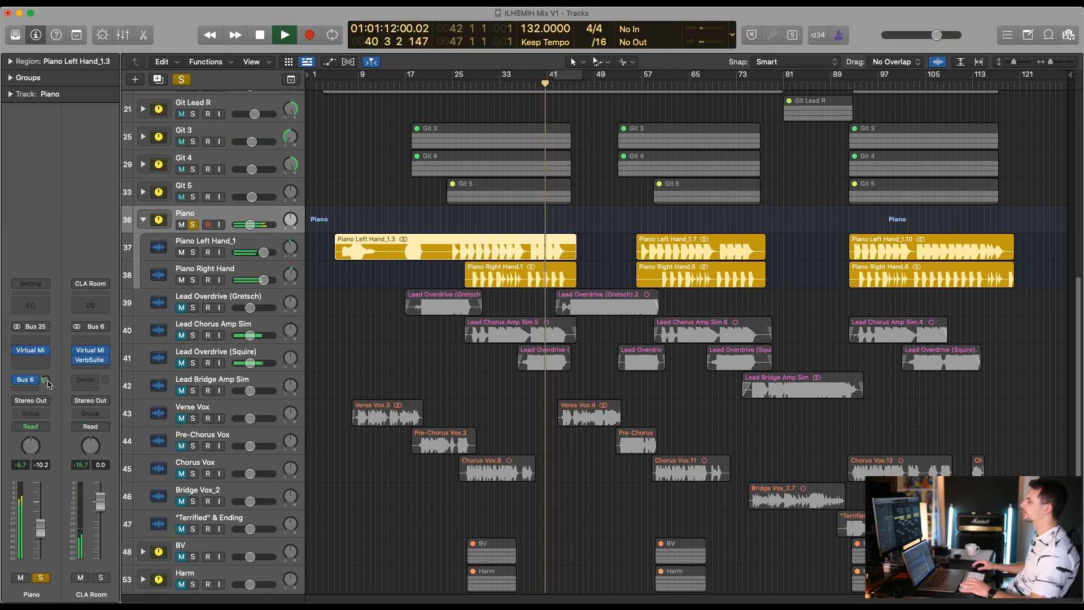
Add a Bus 5 (Drum Room) send to the Piano stack, raise its level, and compare the sound with the send bypassed and active
{"action": "left_click", "coordinate": [28, 379]}
{"action": "mouse_move", "coordinate": [40, 403]}
{"action": "left_click", "coordinate": [121, 270]}
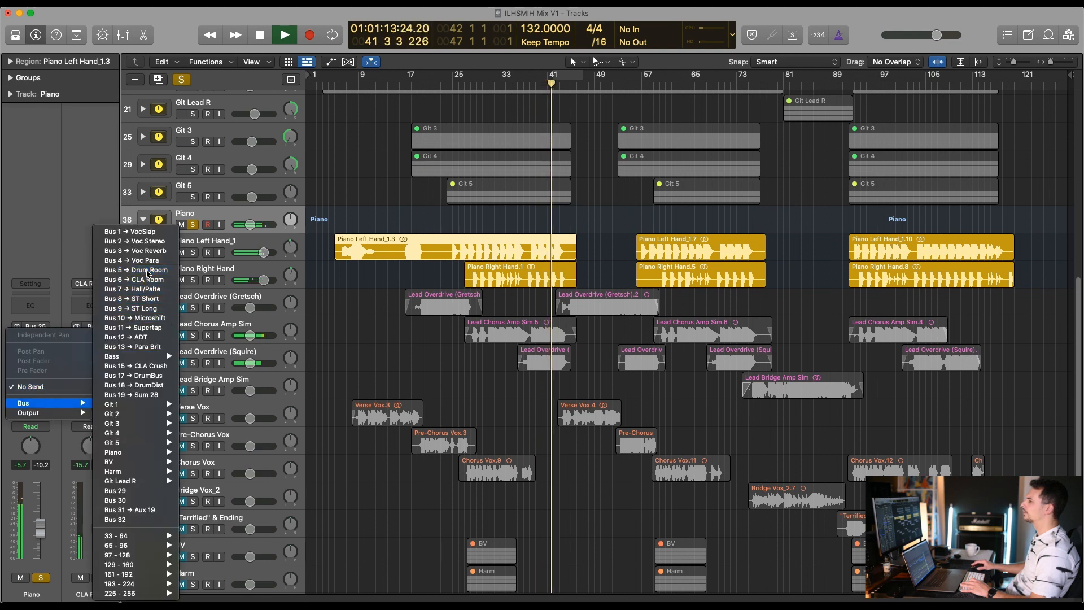
{"action": "left_click_drag", "start_coordinate": [47, 381], "coordinate": [46, 368]}
{"action": "left_click", "coordinate": [32, 374], "text": "alt"}
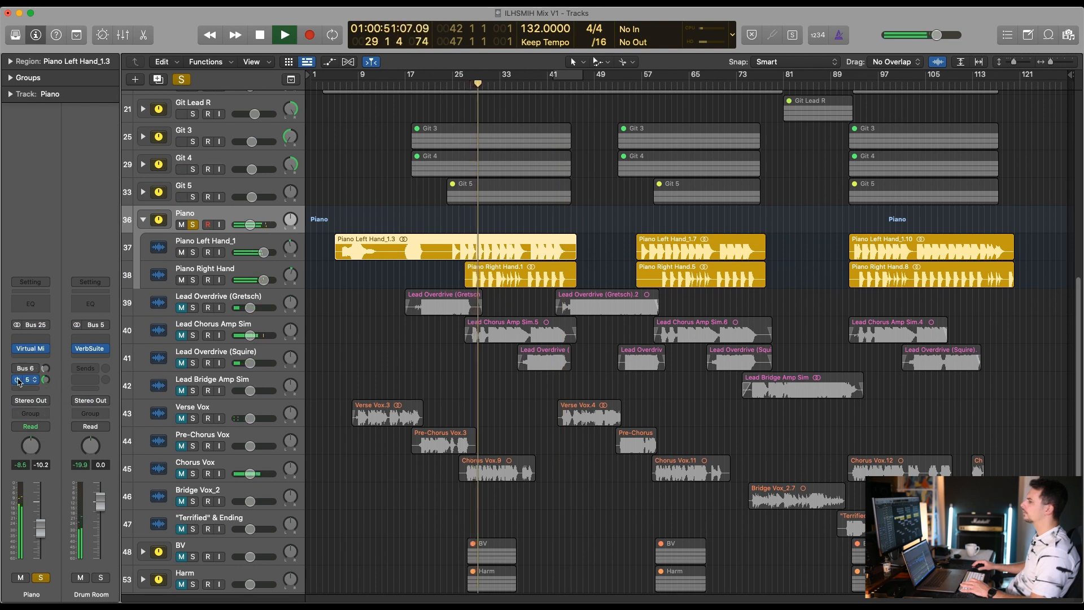
{"action": "left_click", "coordinate": [18, 370]}
Unsolo the Piano stack and lower its Bus 5 send level while checking it in the mix from about bar 27
{"action": "left_click", "coordinate": [193, 225]}
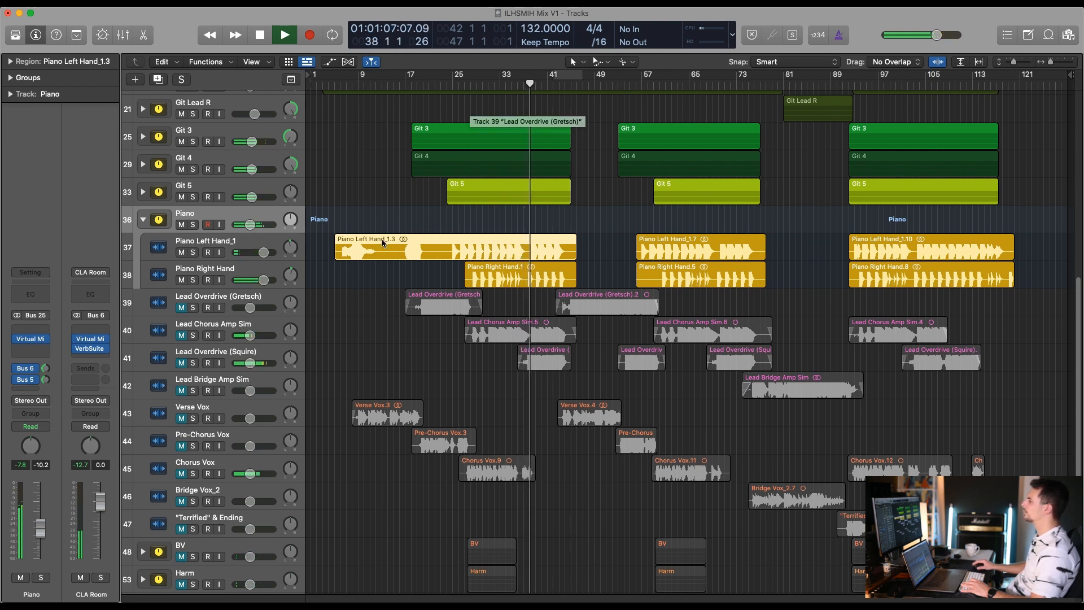
{"action": "left_click_drag", "start_coordinate": [46, 382], "coordinate": [47, 419]}
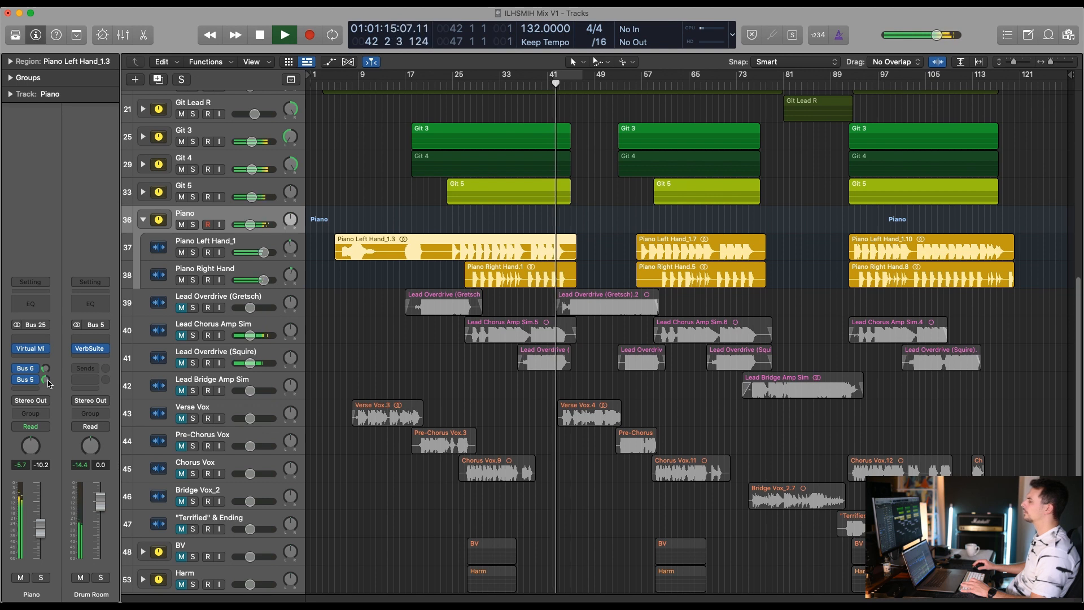
{"action": "key", "text": "space"}
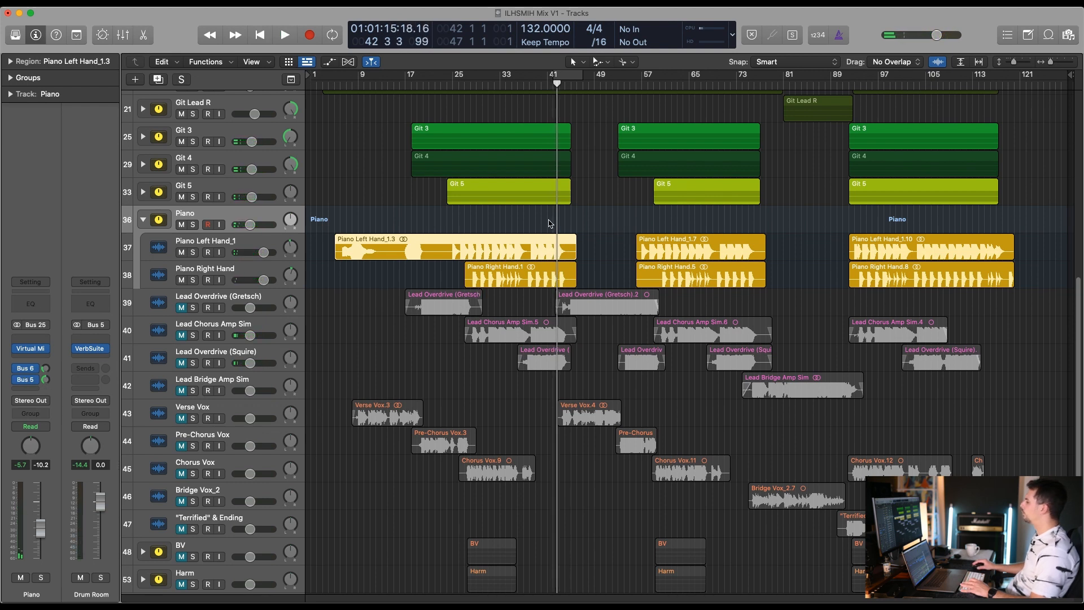
{"action": "key", "text": "space"}
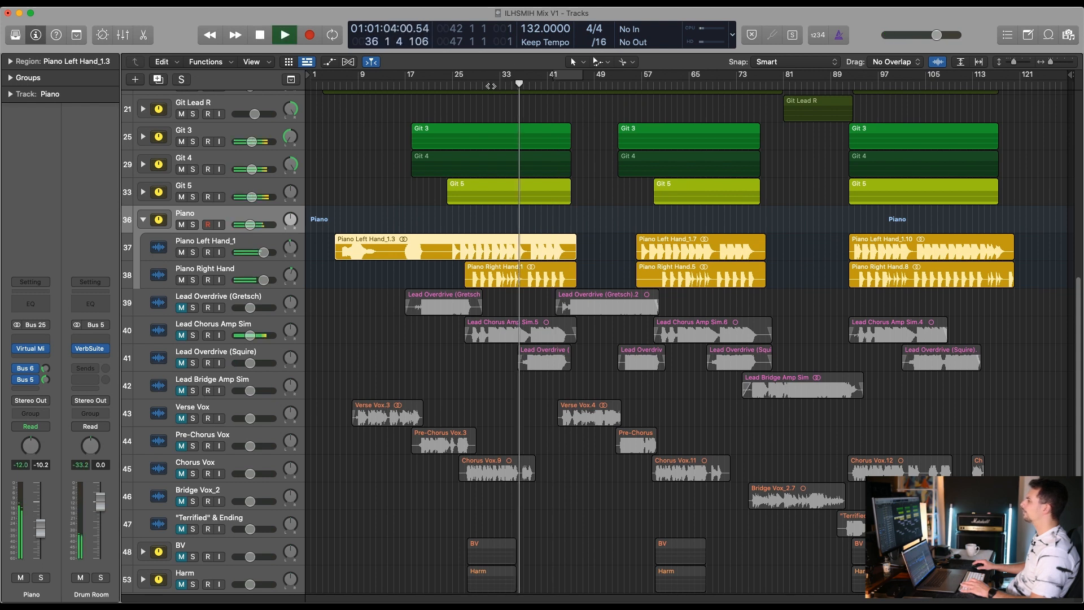
{"action": "left_click", "coordinate": [465, 83]}
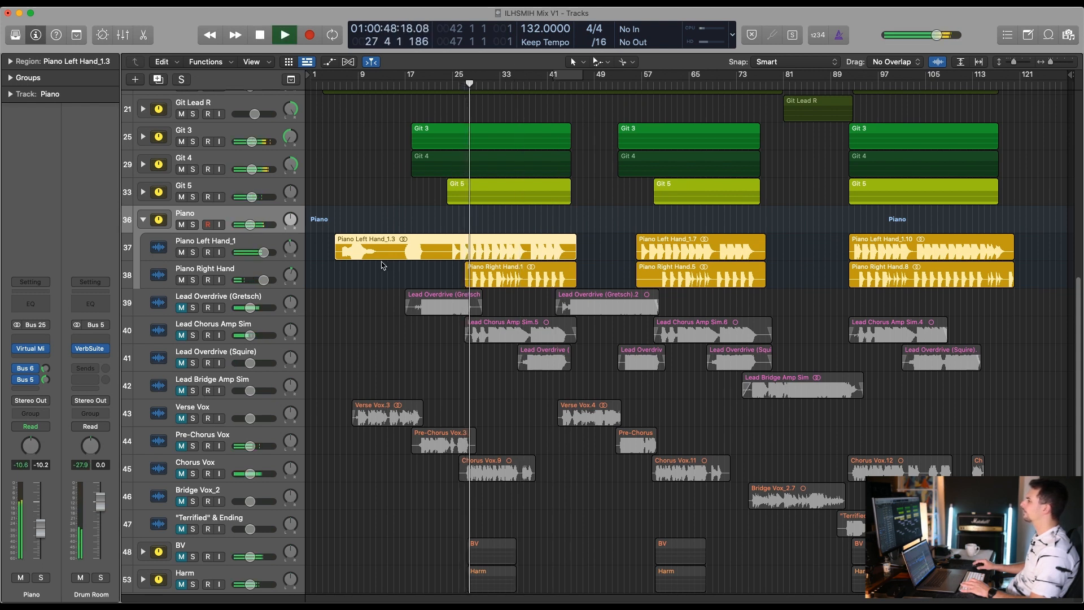
Compare the playing mix with the Piano stack soloed and with it muted, restoring both states
{"action": "left_click", "coordinate": [194, 225]}
{"action": "left_click", "coordinate": [194, 225]}
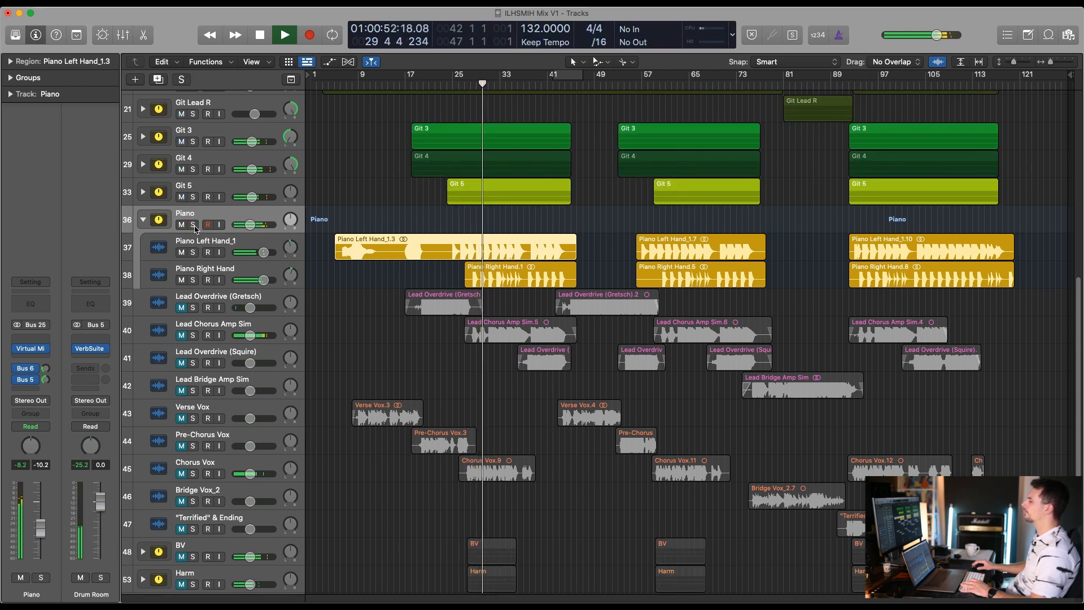
{"action": "left_click", "coordinate": [182, 225]}
{"action": "left_click", "coordinate": [181, 225]}
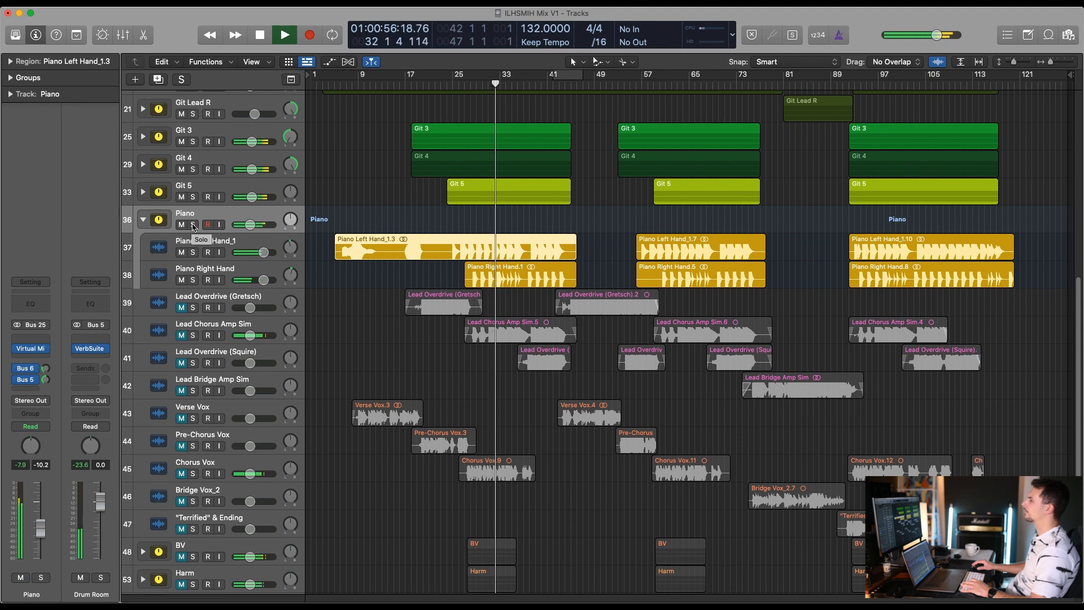
Add the CS-EQ module to the empty slot of the Piano stack's Virtual Mix Rack and boost its LF gain to about 3.22, checking it in solo
{"action": "left_click", "coordinate": [194, 224]}
{"action": "key", "text": "space"}
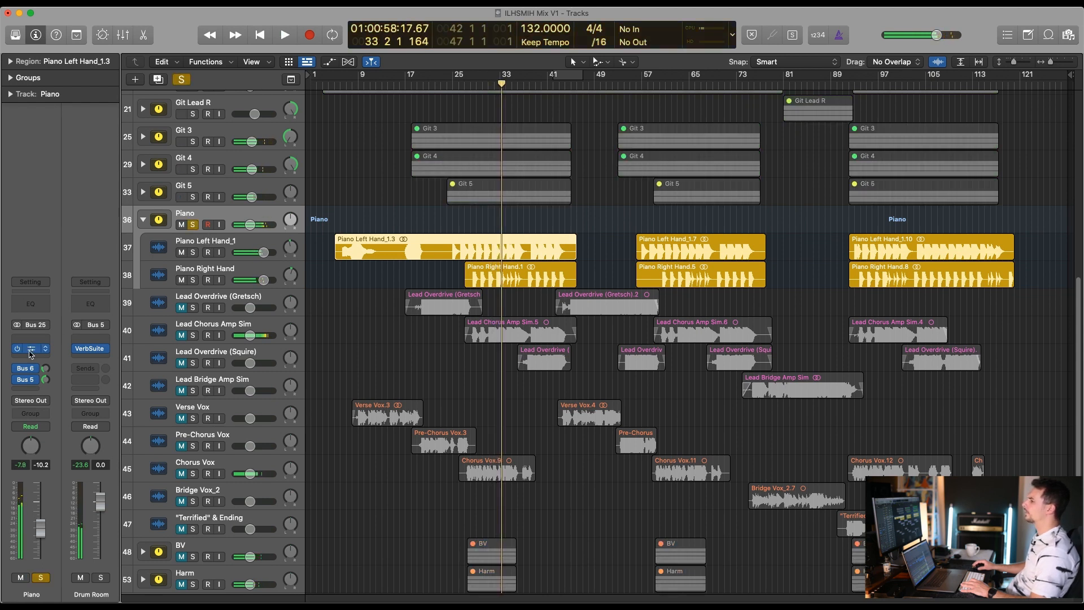
{"action": "left_click", "coordinate": [31, 351]}
{"action": "left_click_drag", "start_coordinate": [664, 471], "coordinate": [670, 448]}
{"action": "key", "text": "space"}
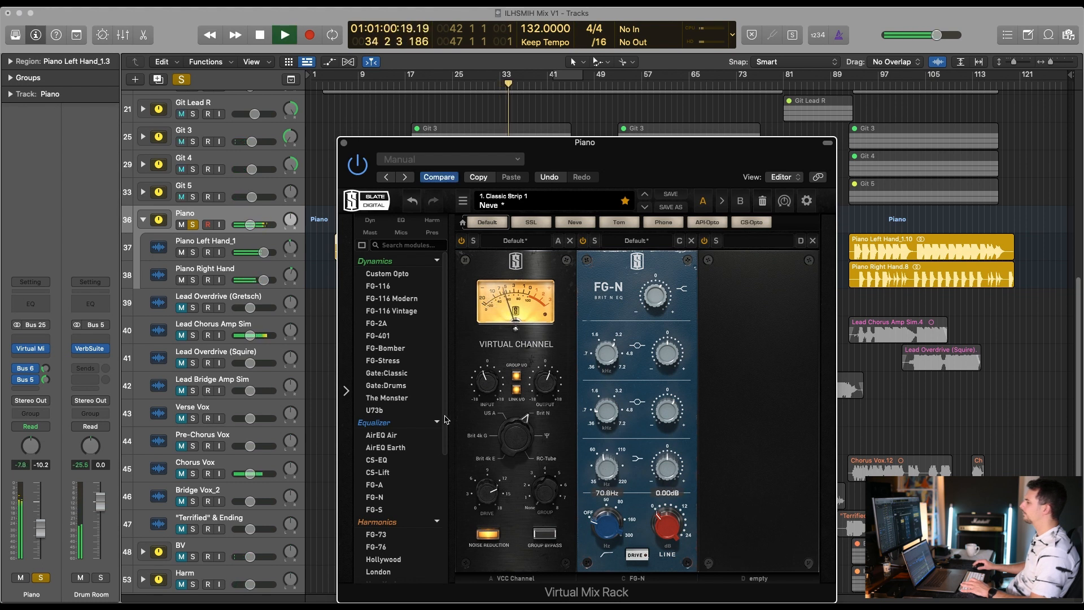
{"action": "left_click_drag", "start_coordinate": [400, 462], "coordinate": [830, 438]}
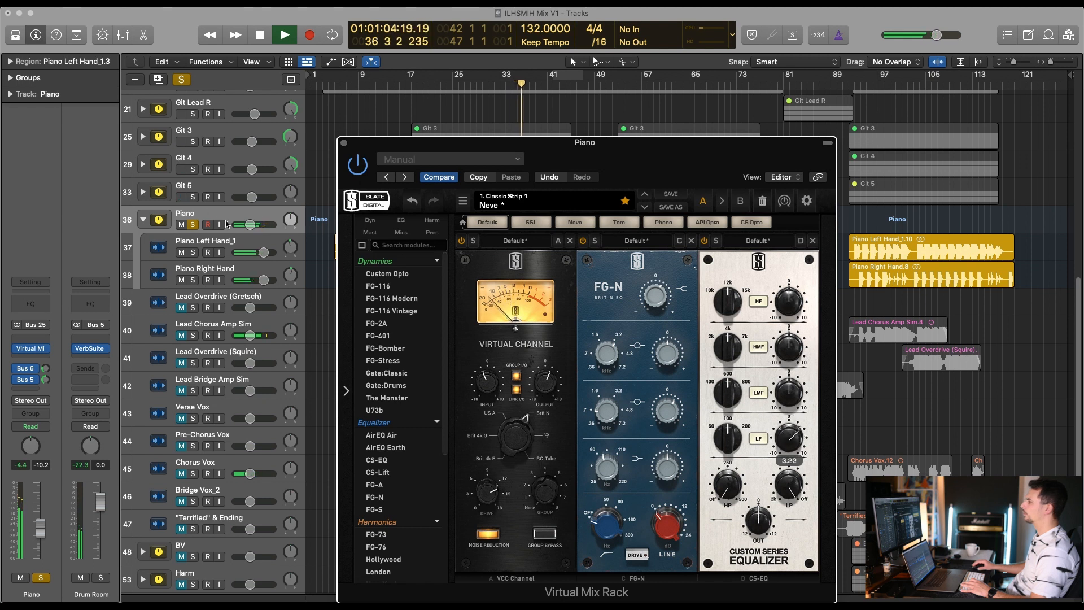
{"action": "left_click", "coordinate": [194, 224]}
{"action": "left_click", "coordinate": [344, 143]}
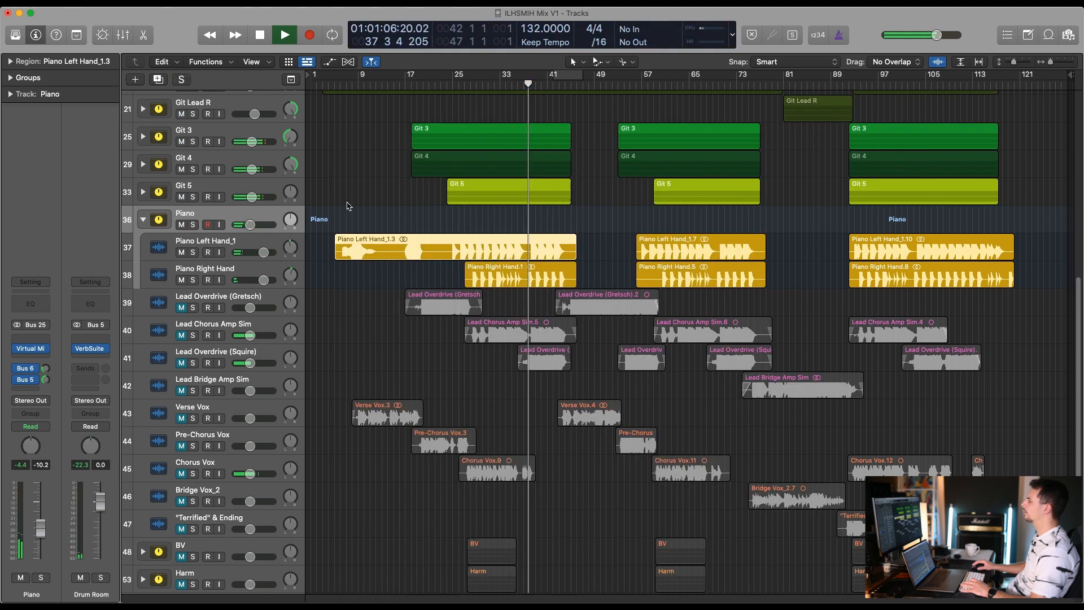
Lower the LMF frequency of the Piano's CS-EQ and set the LMF gain to about -1.97
{"action": "left_click", "coordinate": [356, 206]}
{"action": "key", "text": "super+Down"}
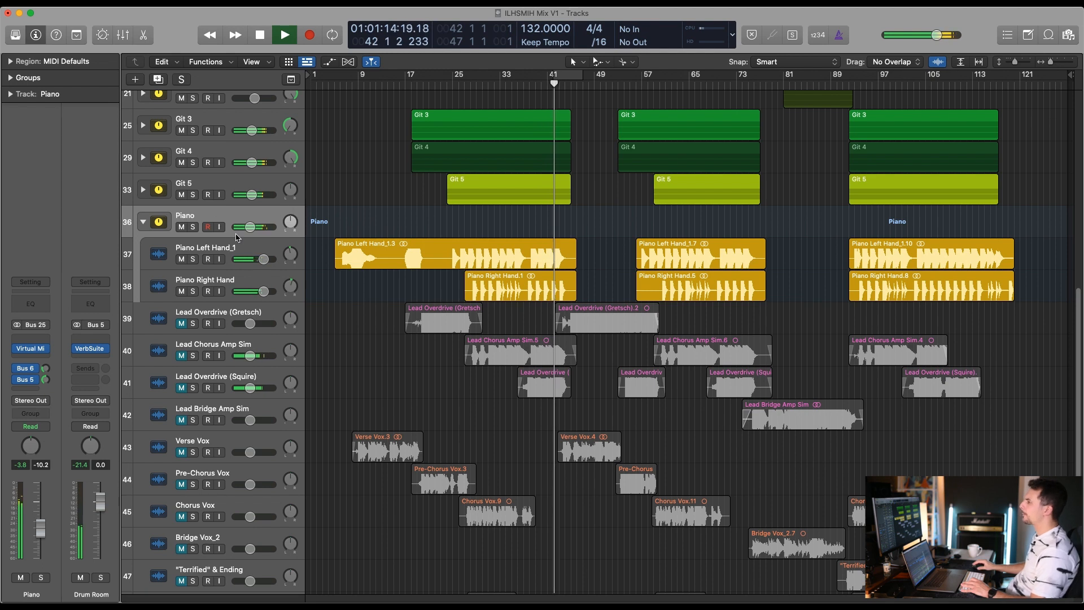
{"action": "left_click", "coordinate": [34, 350]}
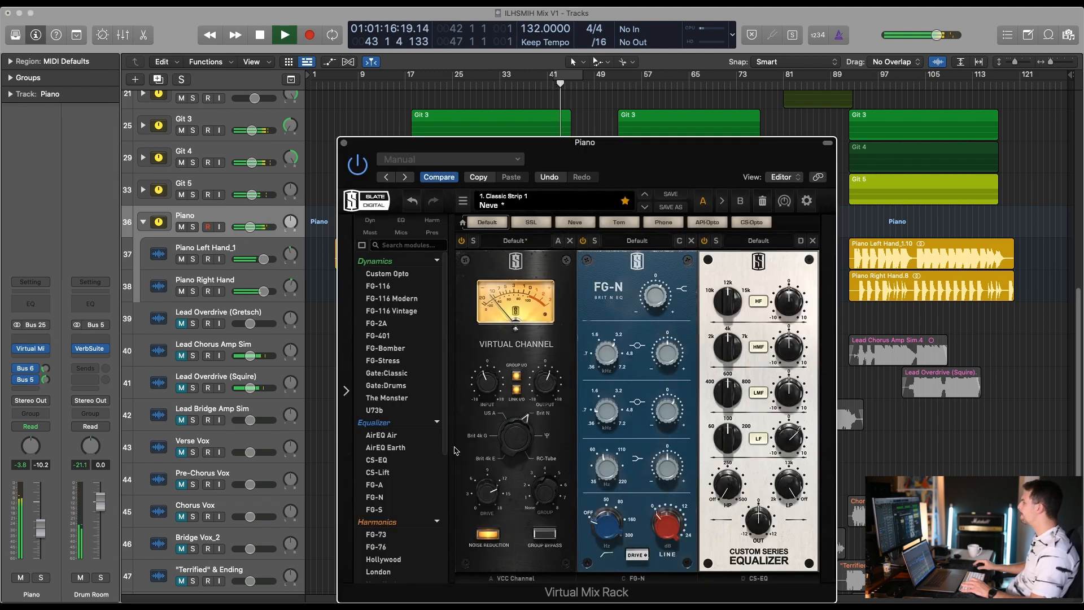
{"action": "left_click", "coordinate": [530, 85]}
{"action": "left_click_drag", "start_coordinate": [796, 395], "coordinate": [800, 380]}
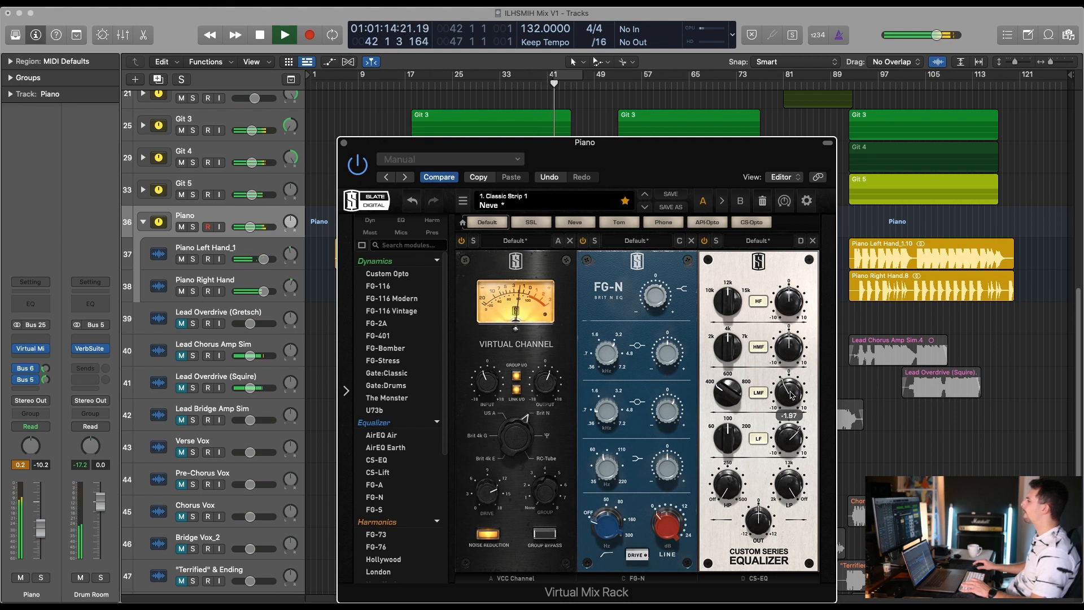
{"action": "left_click", "coordinate": [343, 142]}
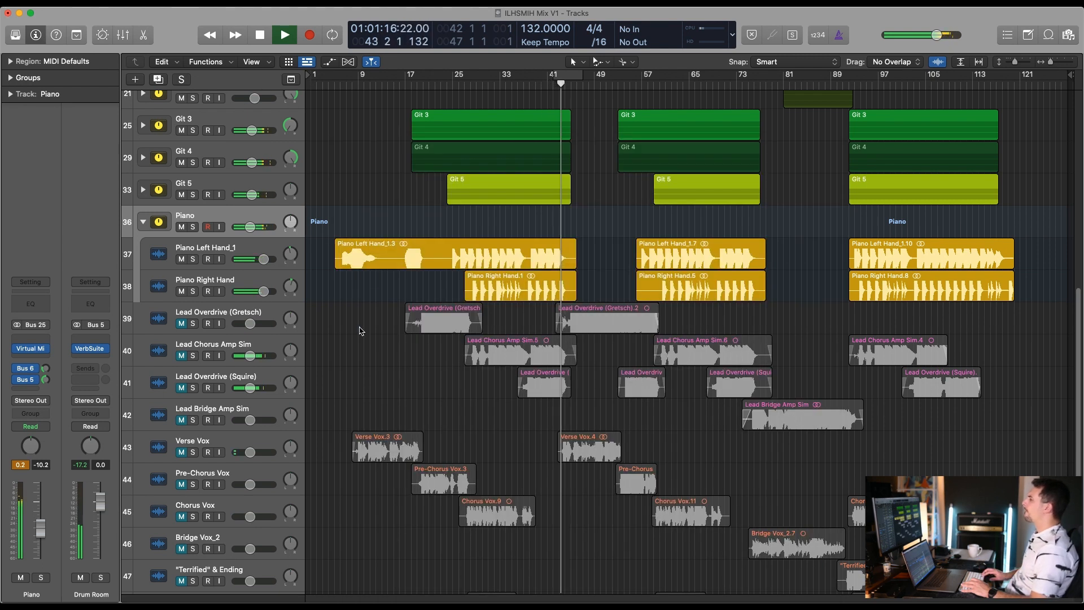
Play the mix from bar 30 and lower the Piano Right Hand track's volume to -2.2 dB
{"action": "key", "text": "super+Down"}
{"action": "scroll", "coordinate": [362, 331], "scroll_direction": "down", "scroll_amount": 3}
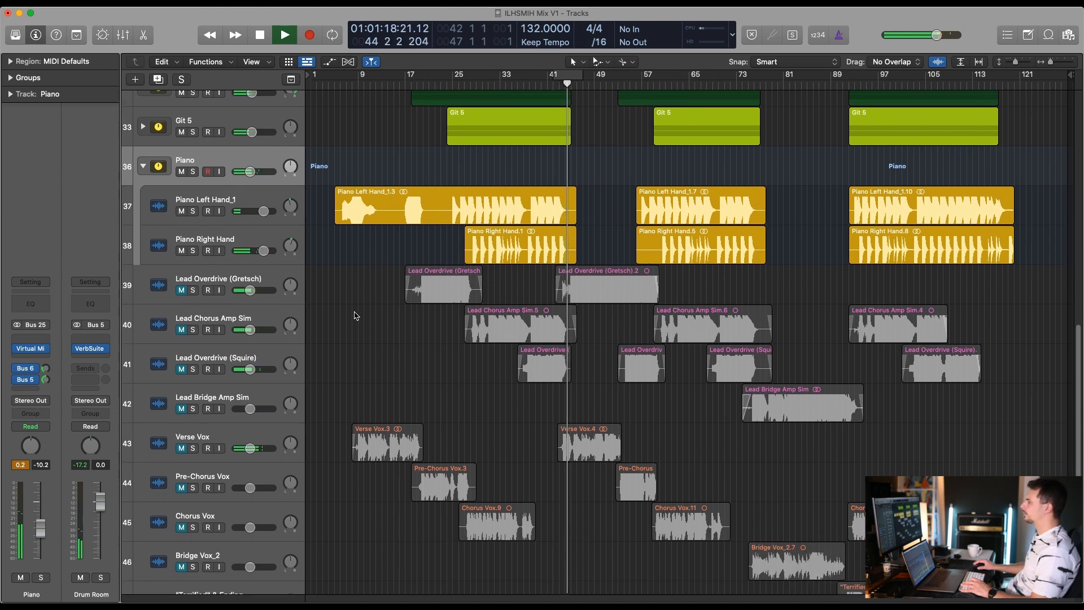
{"action": "key", "text": "space"}
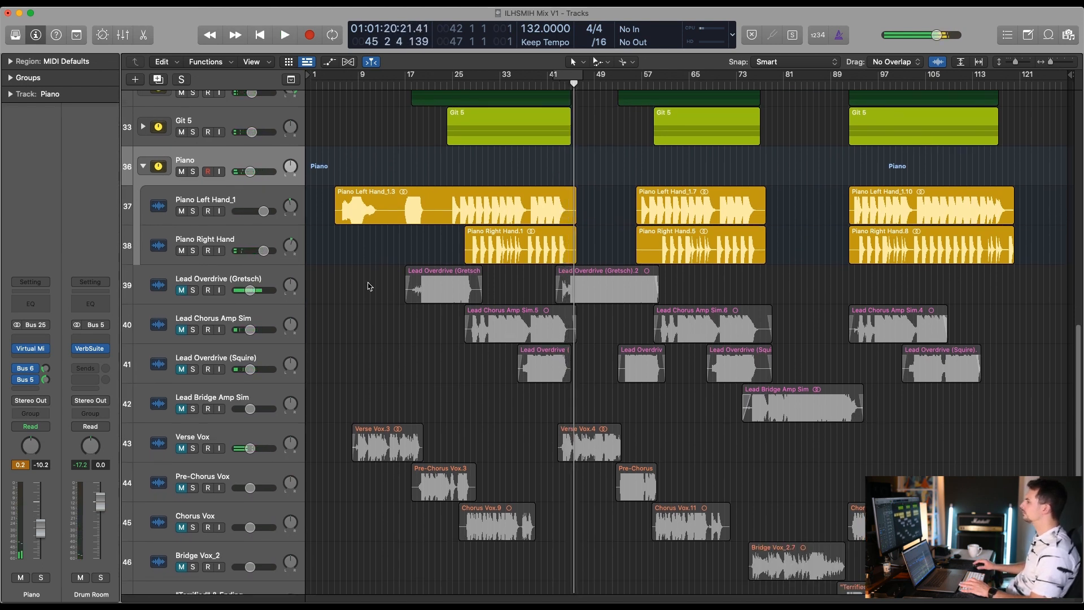
{"action": "left_click", "coordinate": [485, 86]}
{"action": "scroll", "coordinate": [403, 215], "scroll_direction": "up", "scroll_amount": 3}
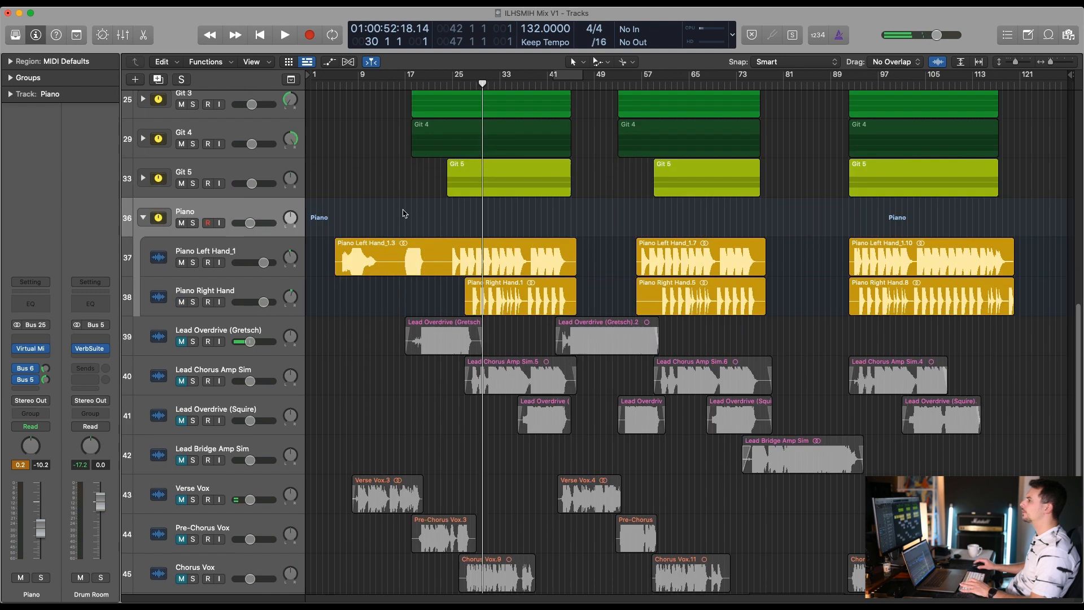
{"action": "key", "text": "space"}
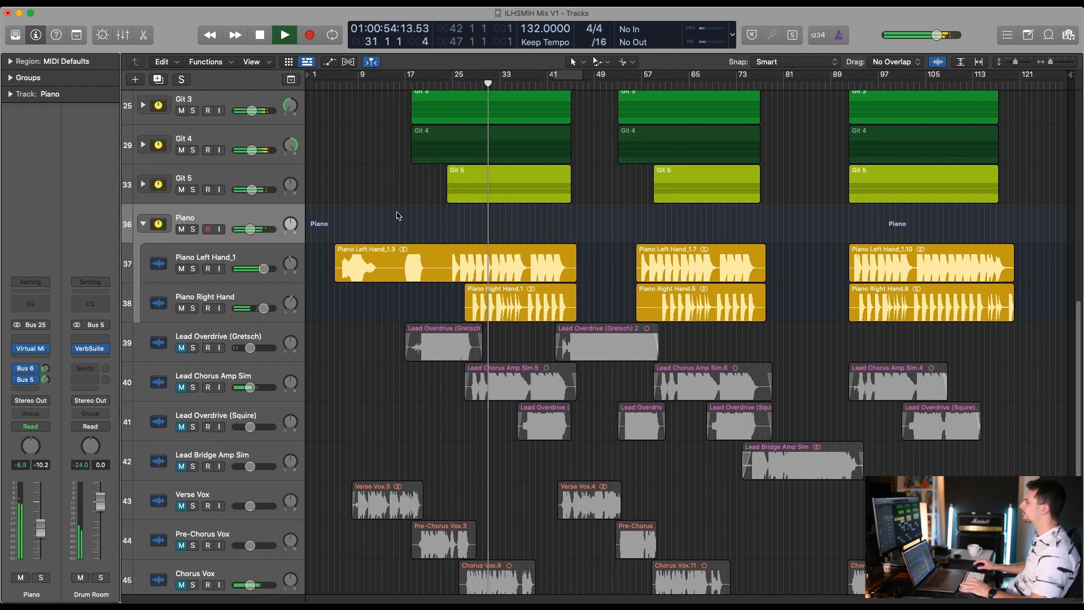
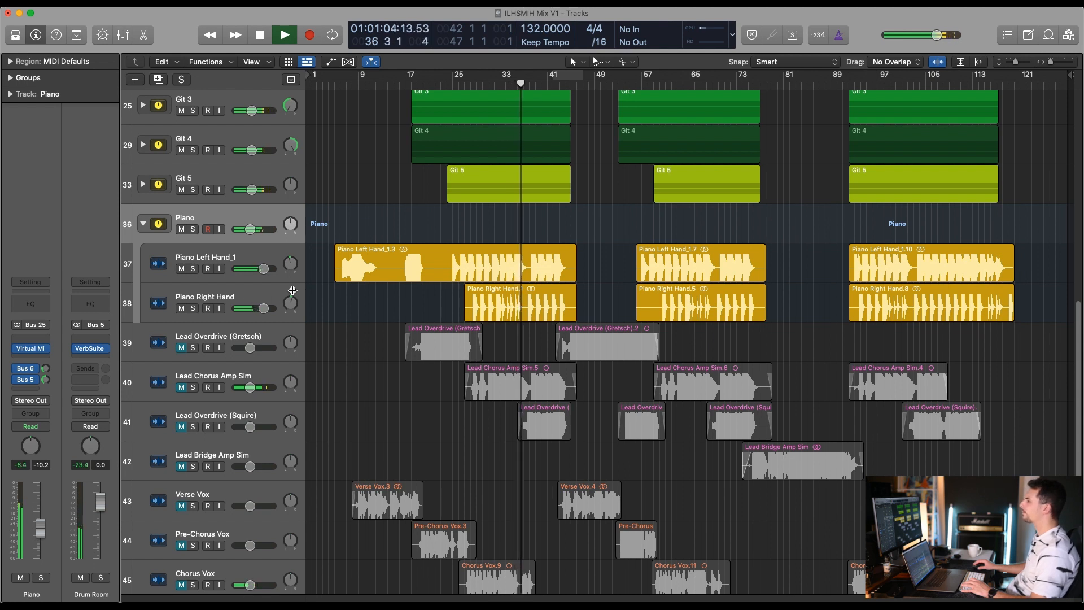
{"action": "left_click", "coordinate": [351, 291]}
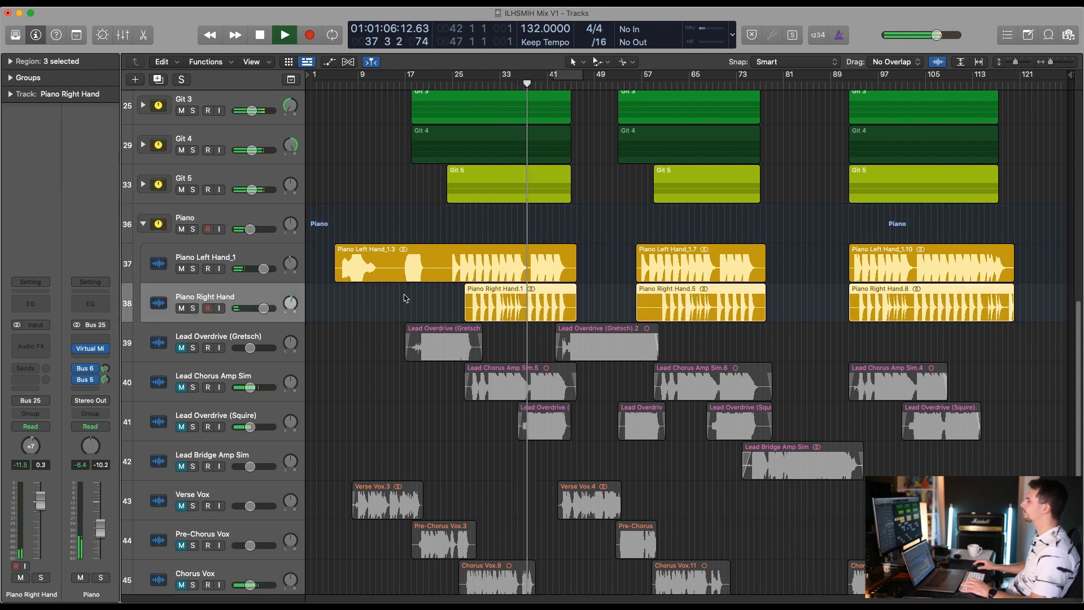
{"action": "left_click_drag", "start_coordinate": [271, 310], "coordinate": [259, 308]}
{"action": "left_click", "coordinate": [346, 302]}
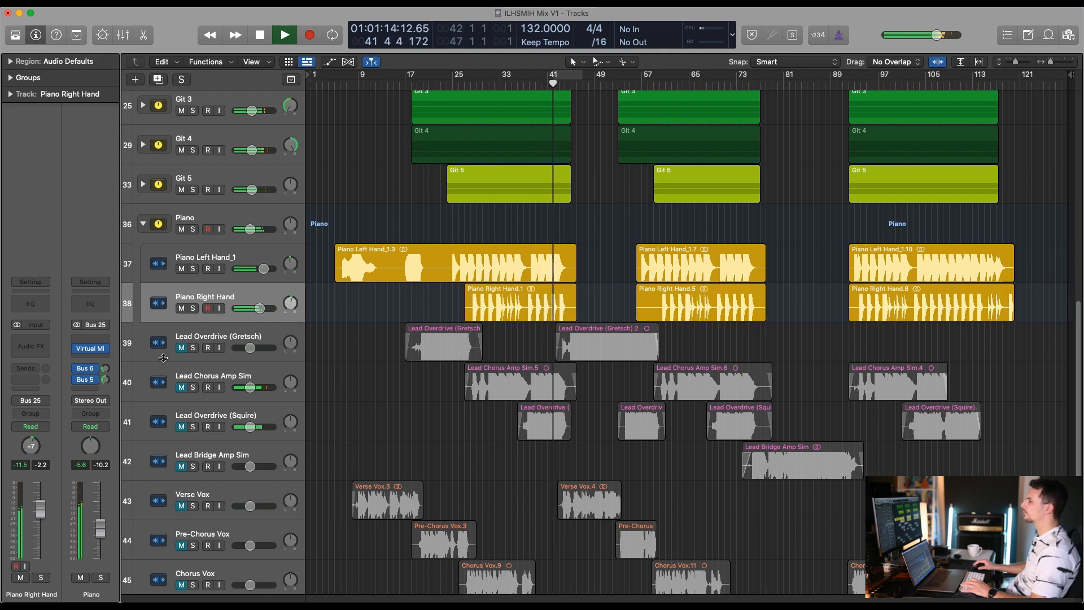
Unmute and solo the Lead Overdrive (Gretsch) track and play its second region from about bar 43
{"action": "scroll", "coordinate": [421, 305], "scroll_direction": "down", "scroll_amount": 3}
{"action": "left_click", "coordinate": [221, 207]}
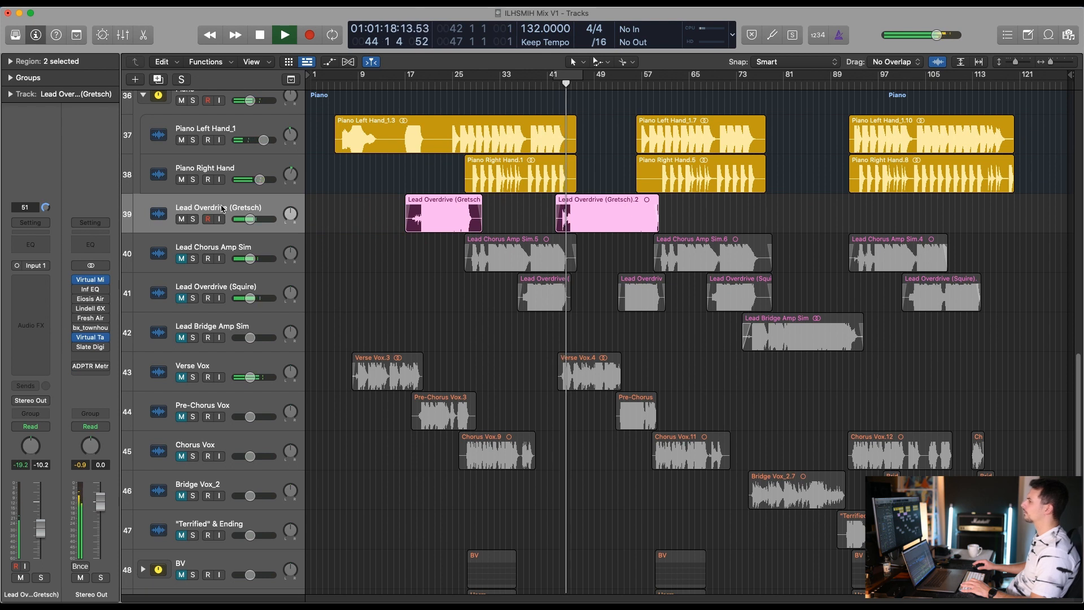
{"action": "left_click_drag", "start_coordinate": [529, 198], "coordinate": [646, 293]}
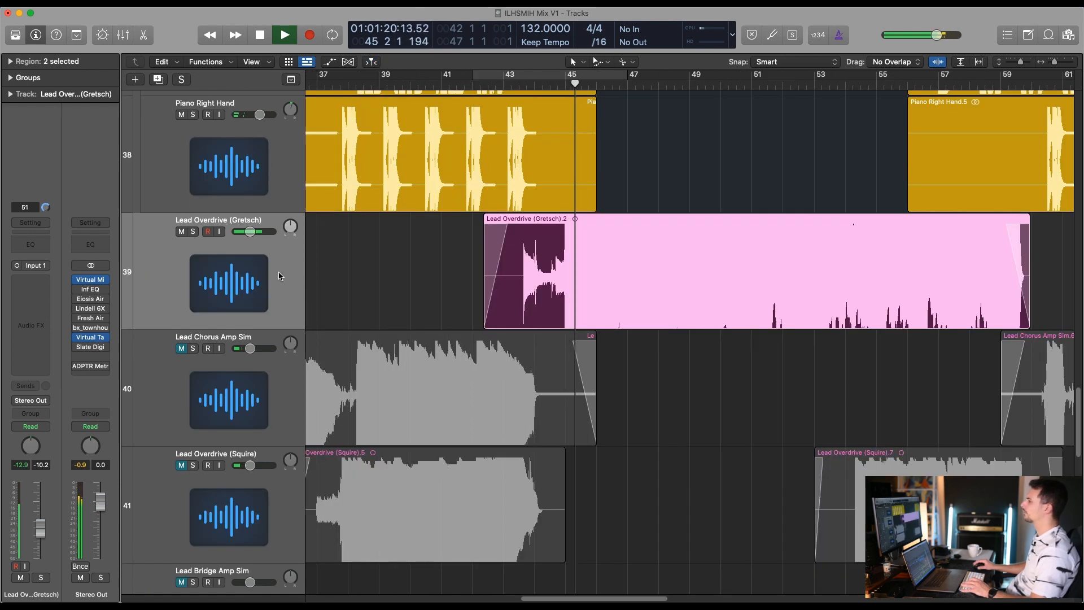
{"action": "key", "text": "ctrl+s"}
{"action": "left_click", "coordinate": [515, 84]}
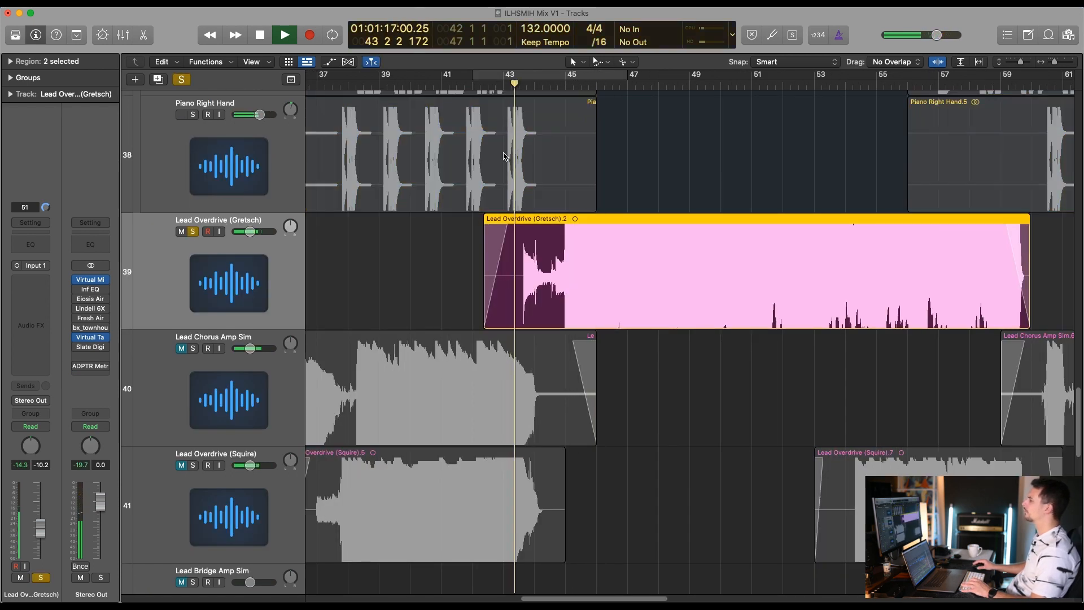
Trim the start of the second Lead Overdrive (Gretsch) region to just before bar 45, and unsolo the track
{"action": "left_click", "coordinate": [439, 271]}
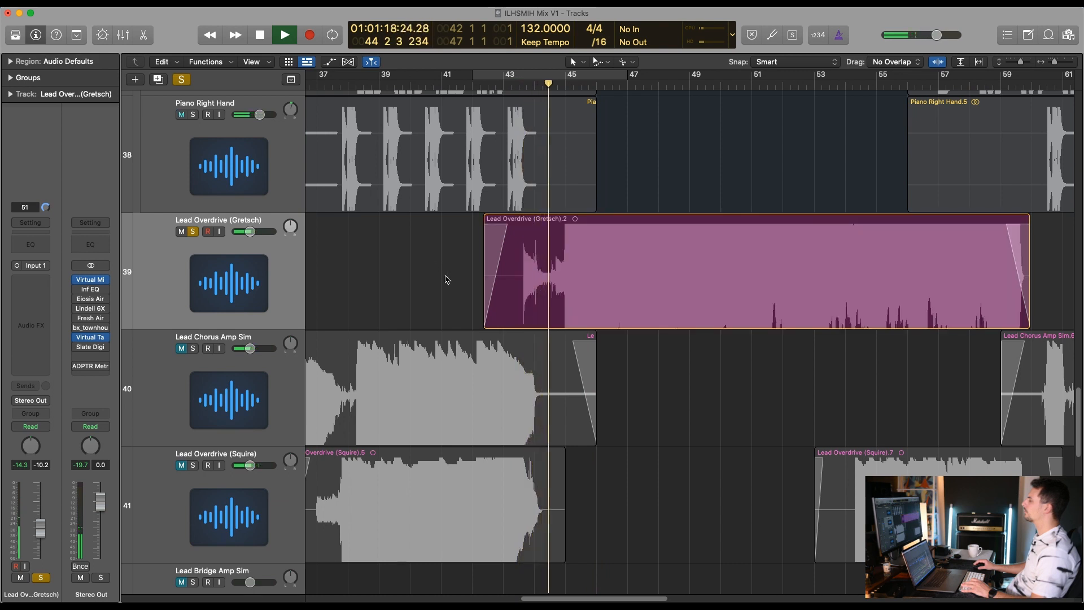
{"action": "left_click_drag", "start_coordinate": [485, 324], "coordinate": [559, 324]}
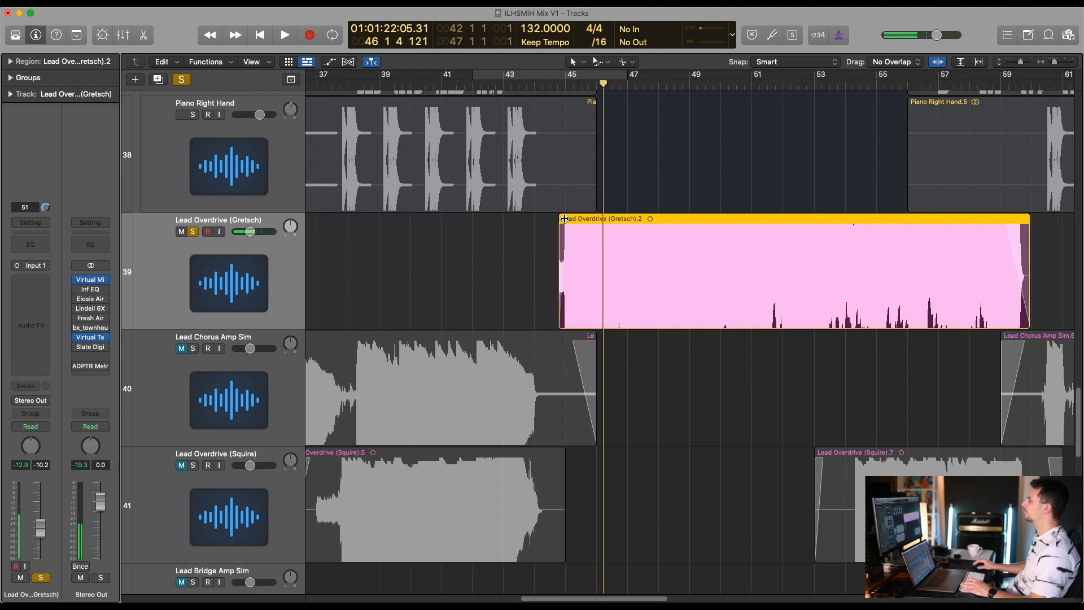
{"action": "key", "text": "space"}
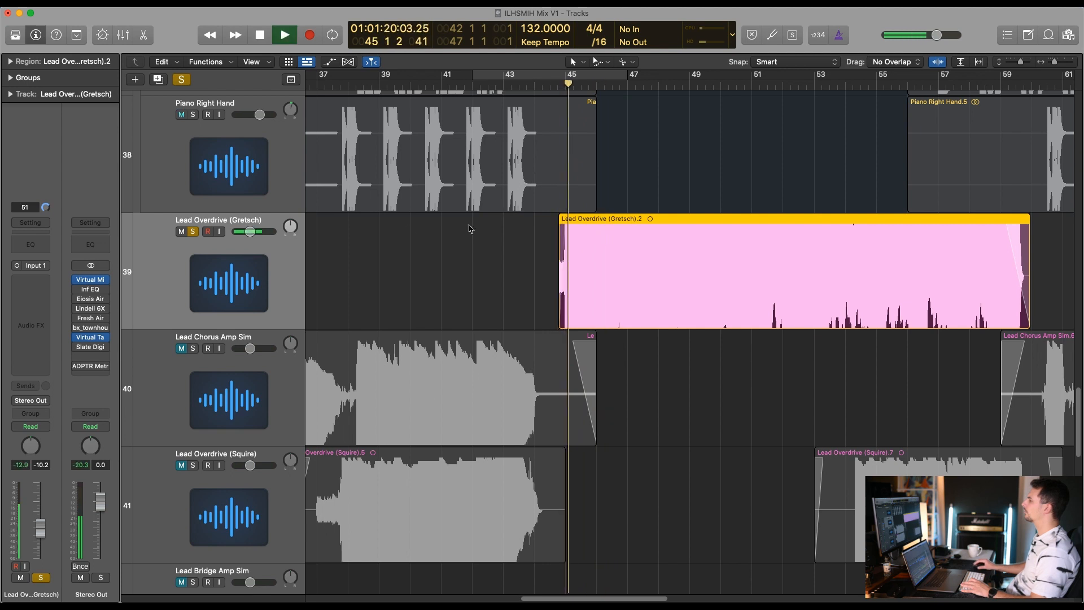
{"action": "left_click", "coordinate": [192, 231]}
{"action": "left_click", "coordinate": [435, 273]}
{"action": "key", "text": "z"}
{"action": "scroll", "coordinate": [351, 234], "scroll_direction": "down", "scroll_amount": 1}
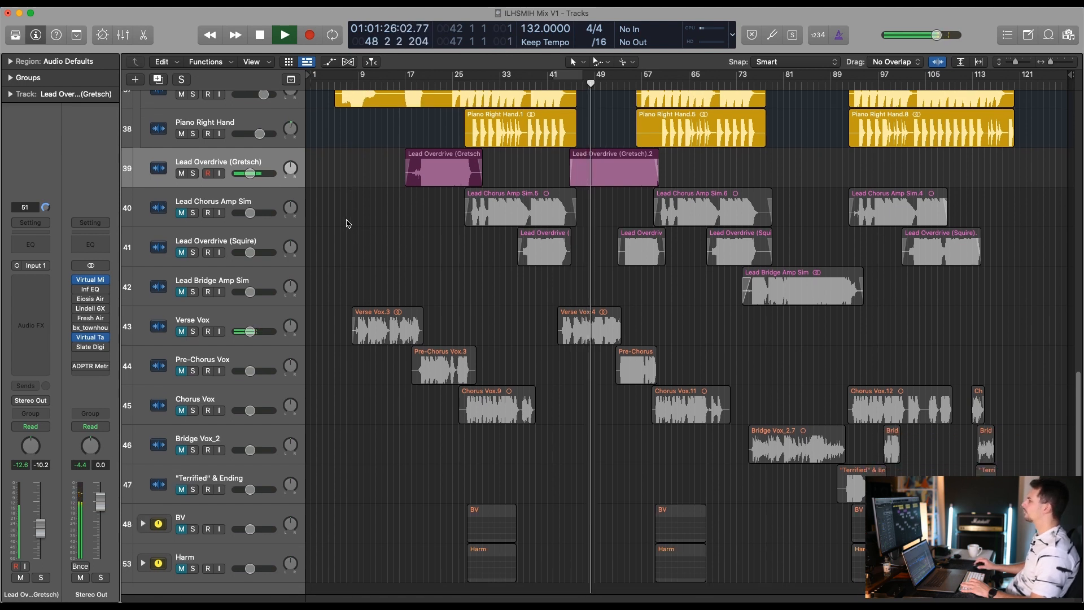
{"action": "scroll", "coordinate": [346, 223], "scroll_direction": "up", "scroll_amount": 1}
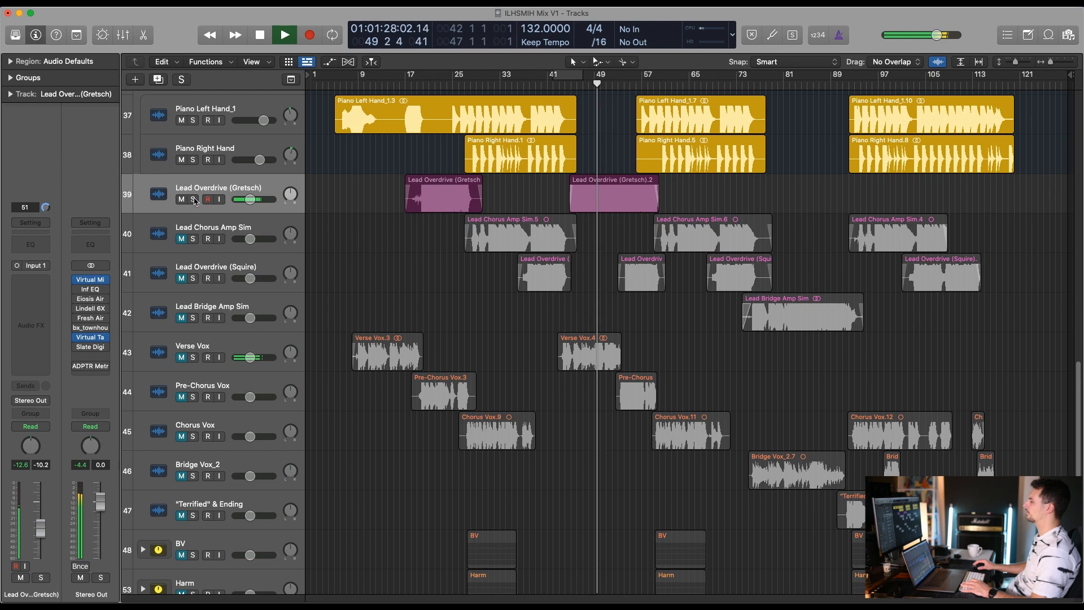
Insert a mono Virtual Mix Rack on the Lead Overdrive (Gretsch) track and load the API-Opto preset
{"action": "left_click", "coordinate": [31, 298]}
{"action": "mouse_move", "coordinate": [70, 318]}
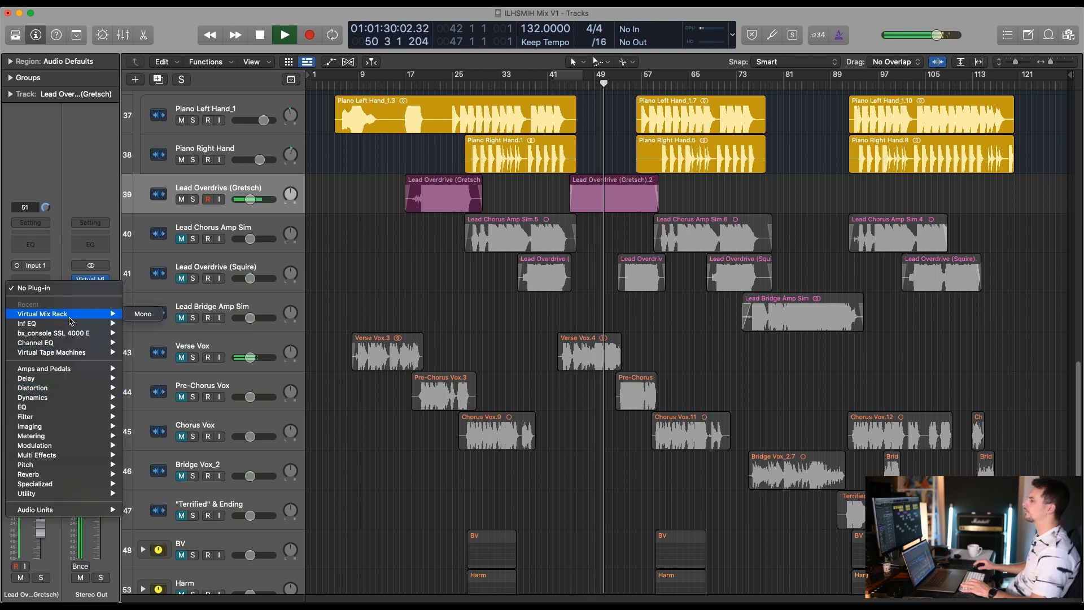
{"action": "left_click", "coordinate": [143, 314]}
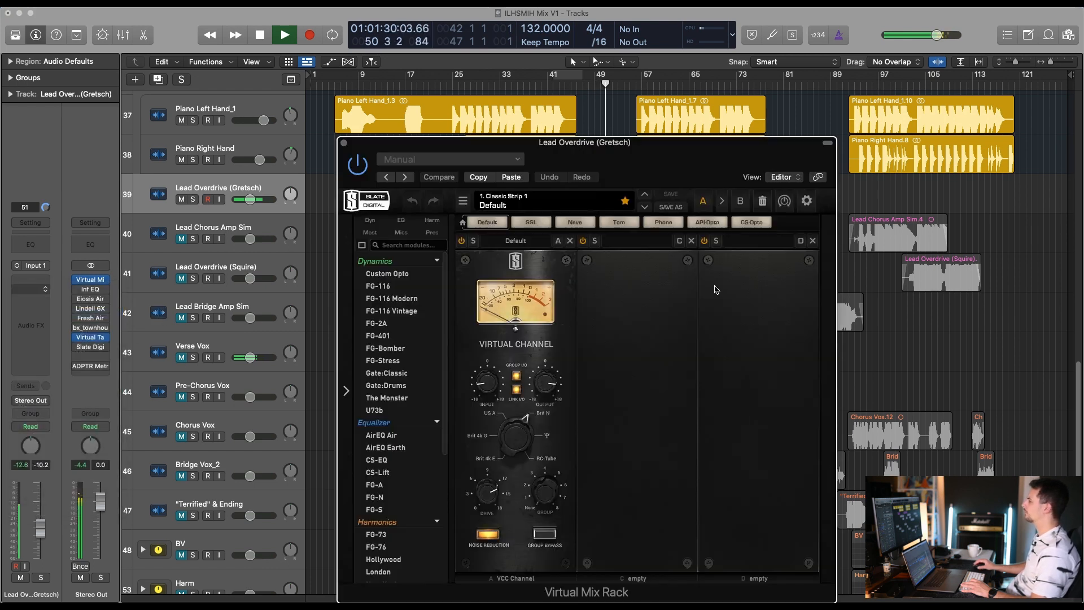
{"action": "left_click", "coordinate": [715, 224]}
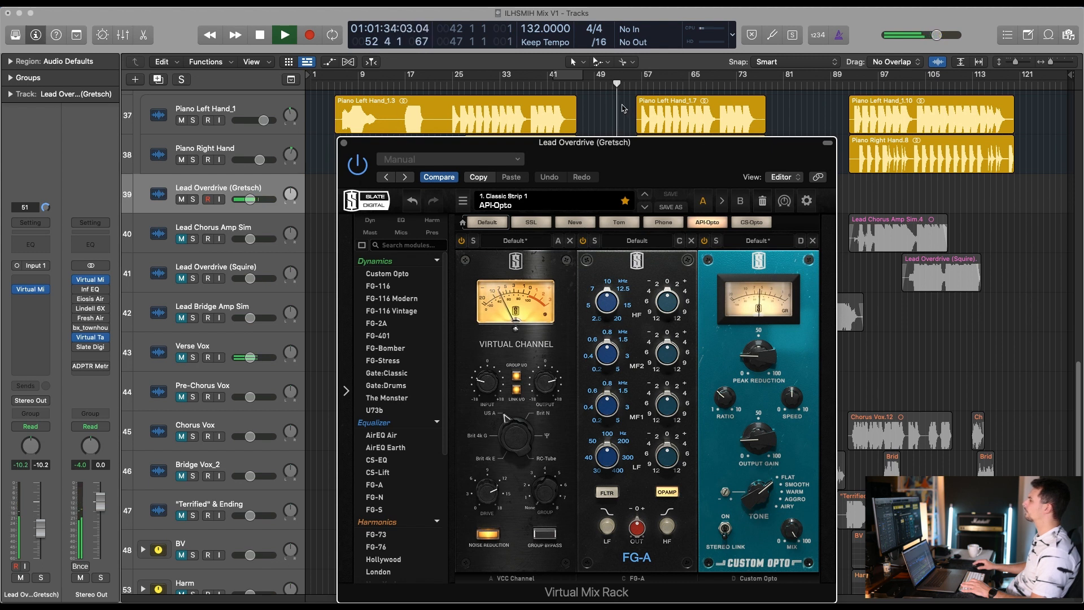
Shape the lead's FG-A low band and adjust the Custom Opto's peak reduction and output gain, using the Aggro tone
{"action": "left_click", "coordinate": [590, 87]}
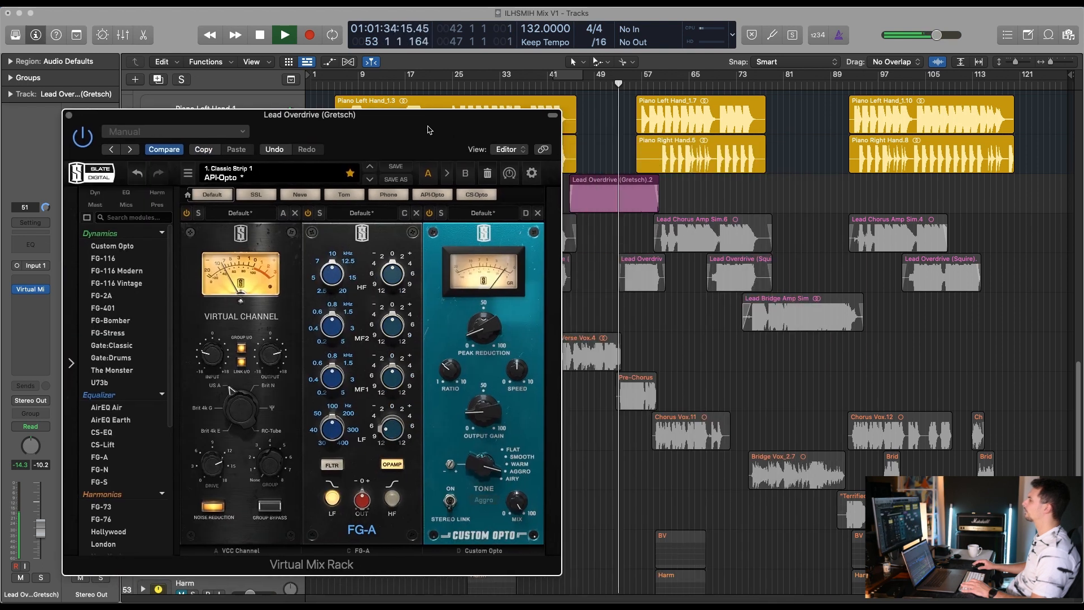
{"action": "left_click_drag", "start_coordinate": [488, 331], "coordinate": [488, 325]}
{"action": "left_click_drag", "start_coordinate": [482, 414], "coordinate": [482, 412]}
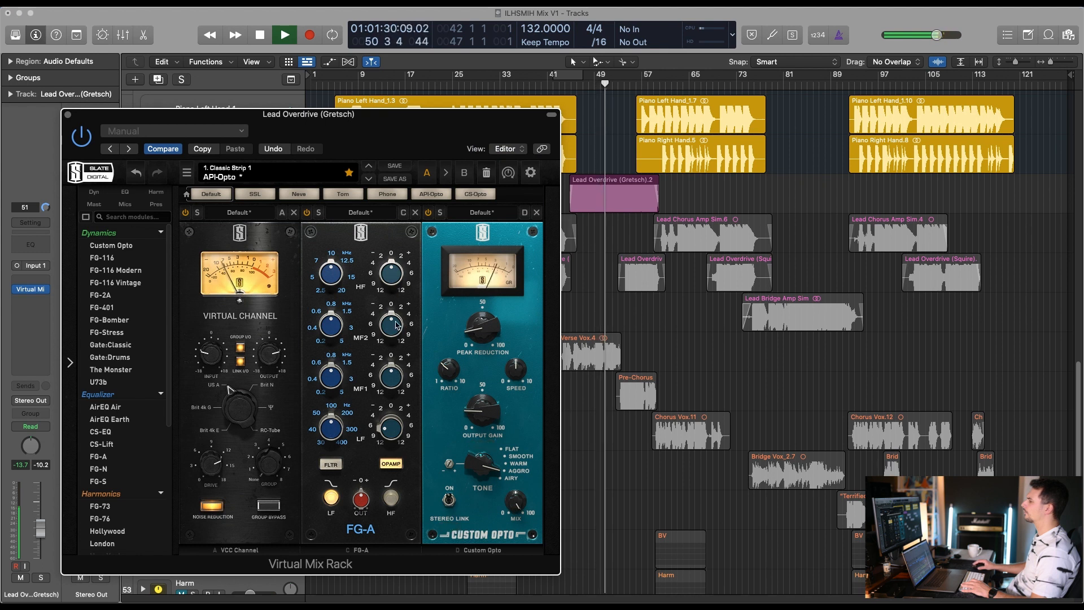
{"action": "left_click_drag", "start_coordinate": [374, 124], "coordinate": [582, 136]}
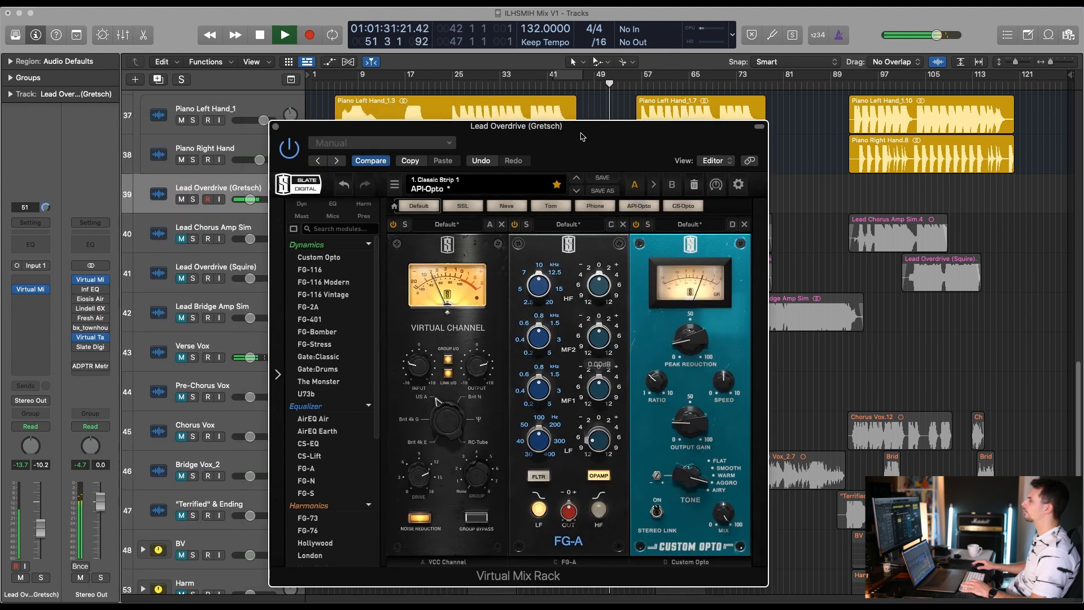
{"action": "left_click", "coordinate": [276, 127]}
{"action": "key", "text": "space"}
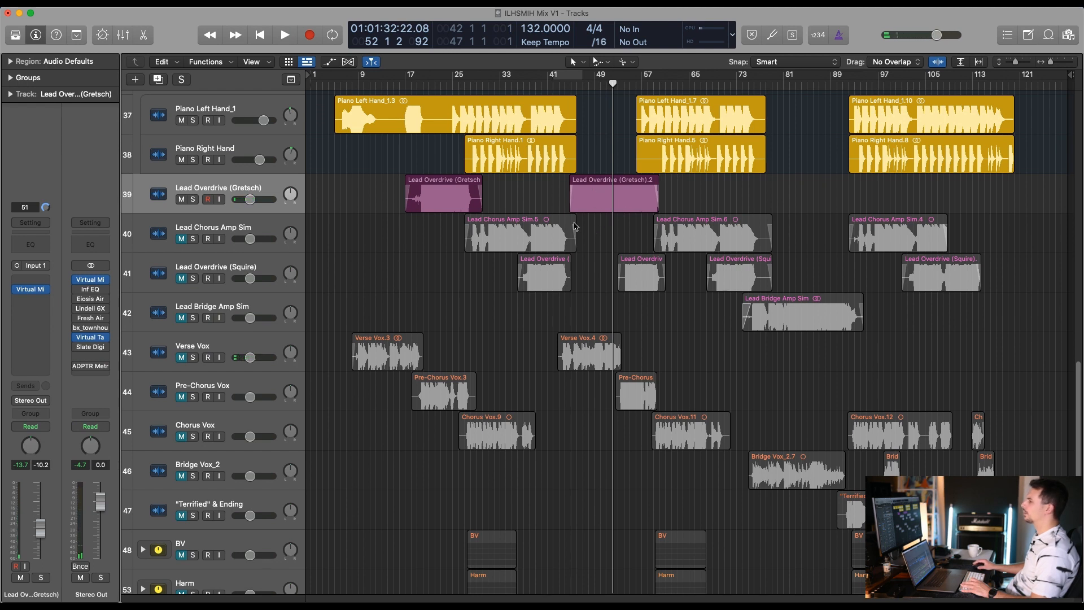
Open ADPTR MetricAB on the Stereo Out and play the ILHSMIH (Pre Mix_New Ending) reference for comparison with the mix
{"action": "left_click", "coordinate": [91, 367]}
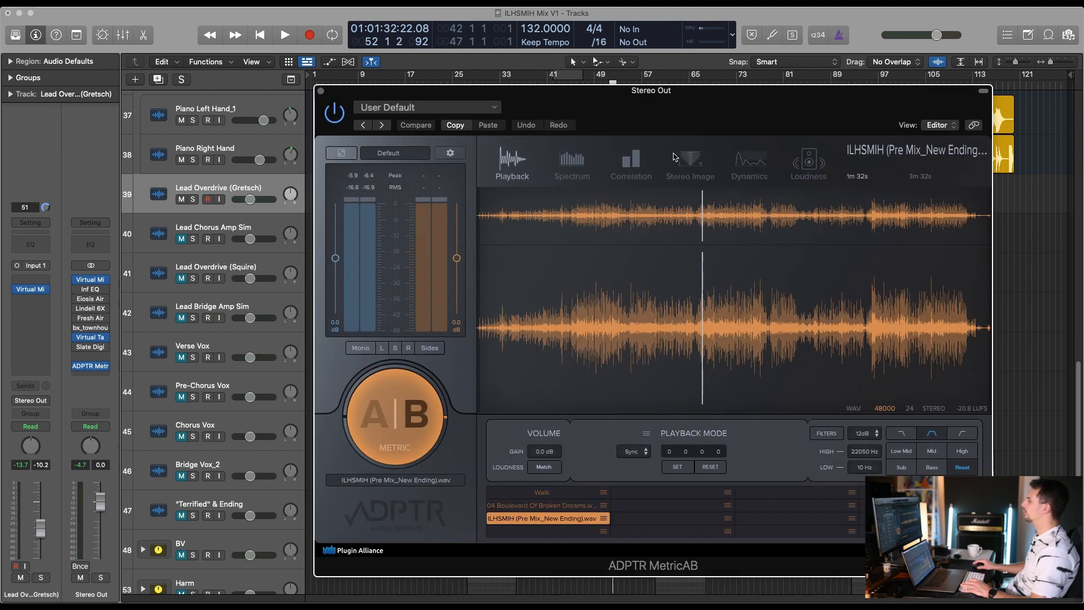
{"action": "left_click_drag", "start_coordinate": [706, 113], "coordinate": [655, 111]}
{"action": "key", "text": "space"}
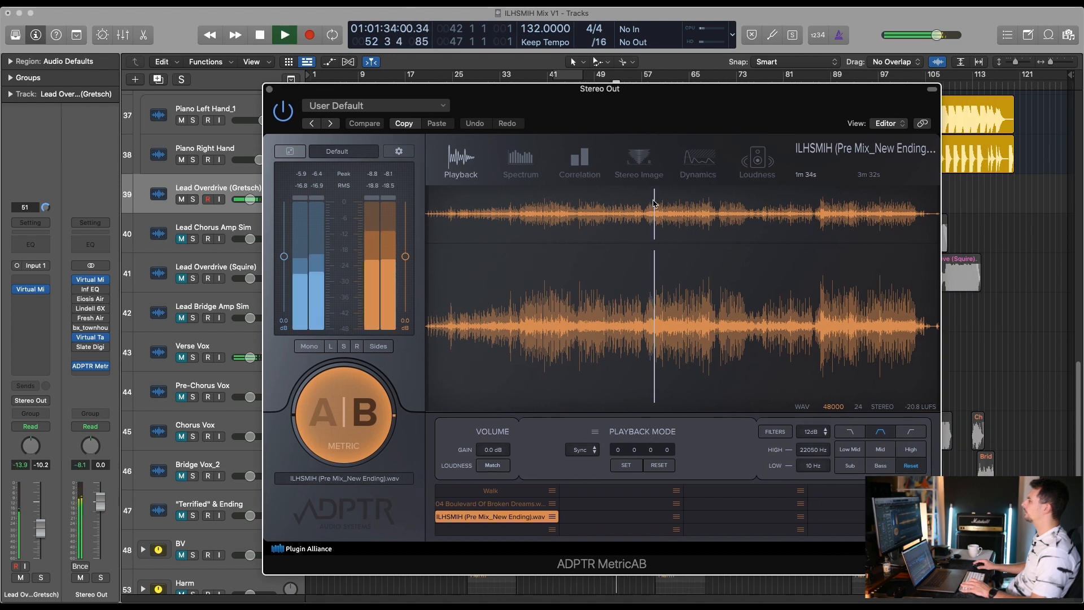
{"action": "left_click_drag", "start_coordinate": [585, 88], "coordinate": [573, 129]}
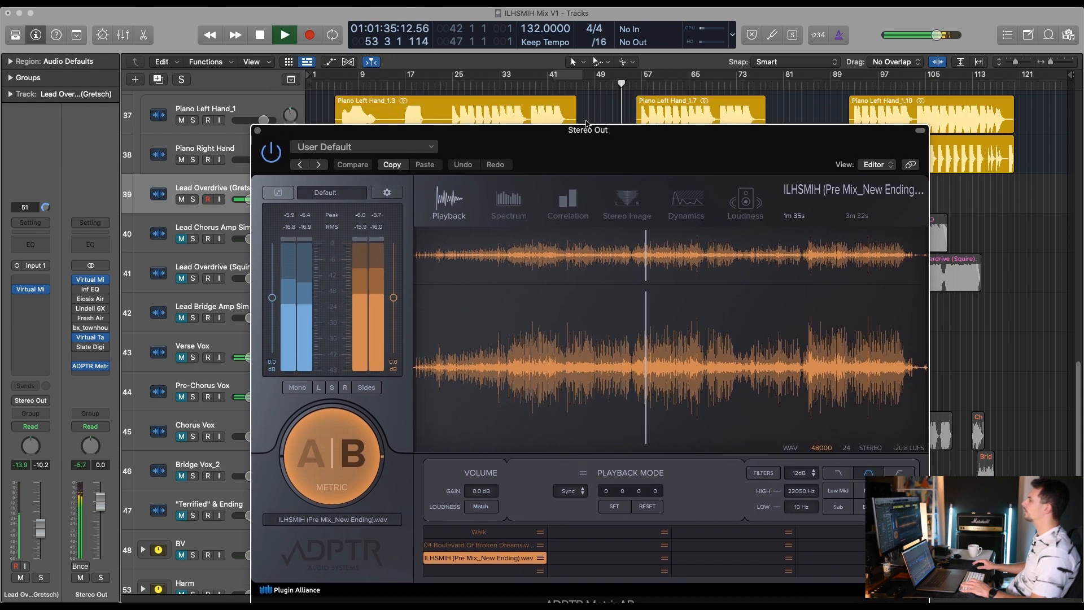
Compare the mix with the reference from about bar 46, then close and bypass MetricAB on the Stereo Out
{"action": "left_click", "coordinate": [580, 85]}
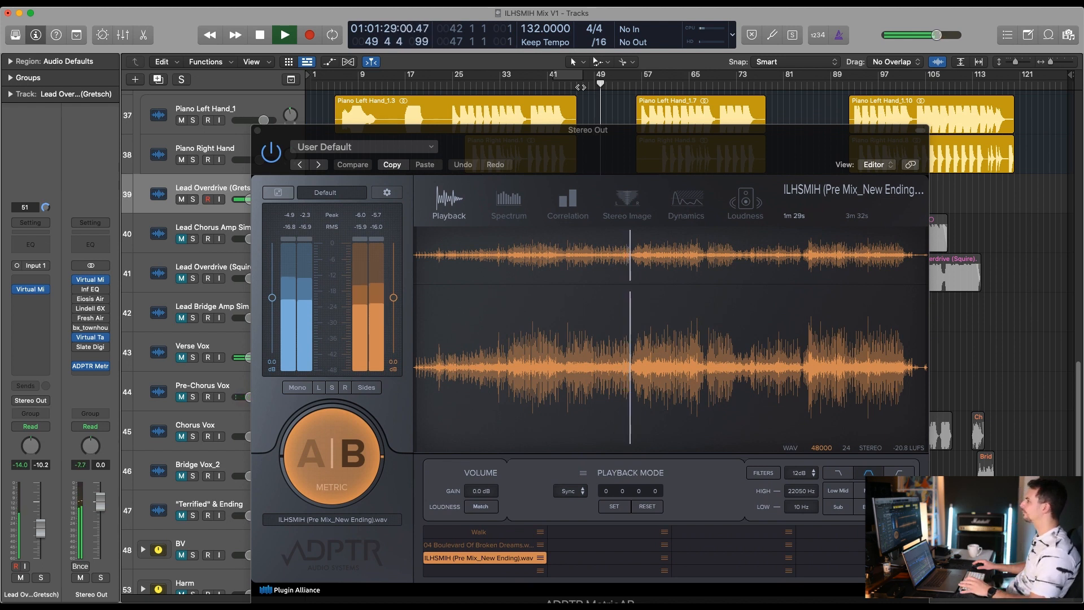
{"action": "left_click", "coordinate": [257, 130]}
{"action": "mouse_move", "coordinate": [78, 368]}
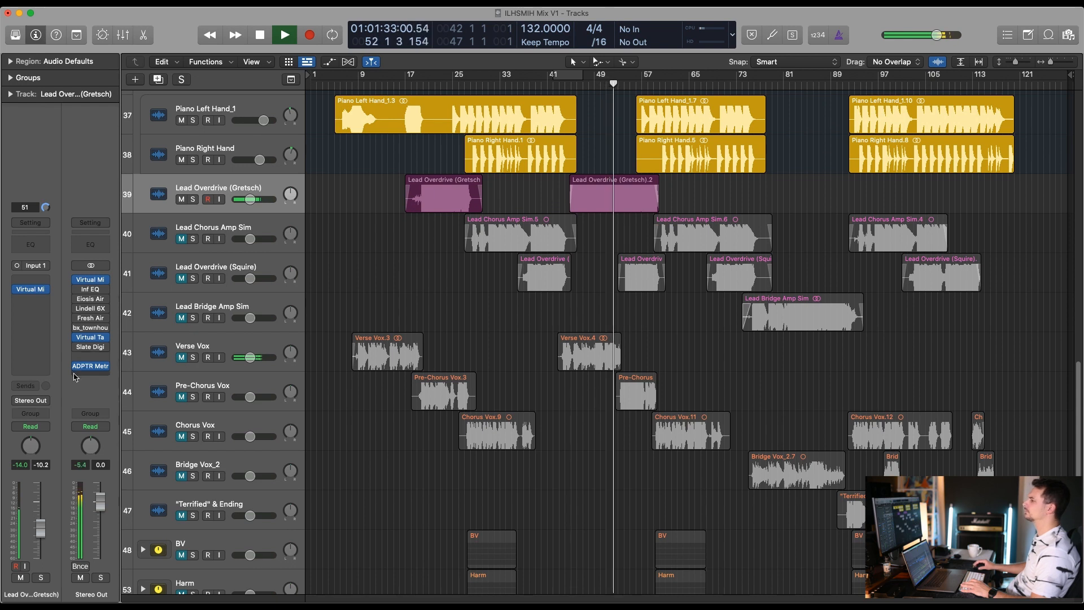
{"action": "key", "text": "space"}
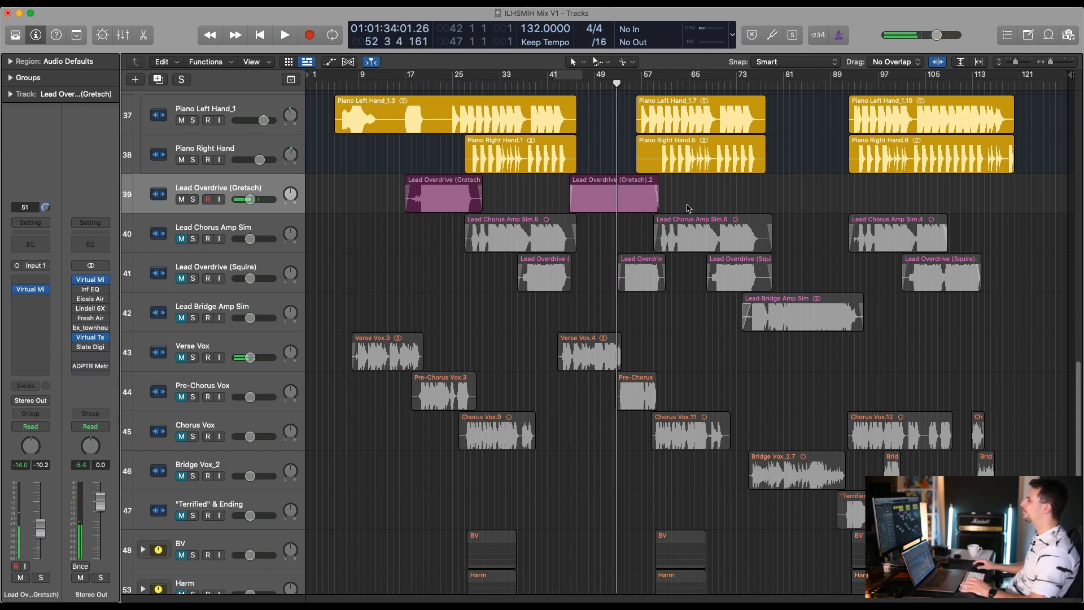
Add sends to Bus 5 (Drum Room) and Bus 8 (ST Short) on the Lead Overdrive (Gretsch) track
{"action": "left_click", "coordinate": [27, 385]}
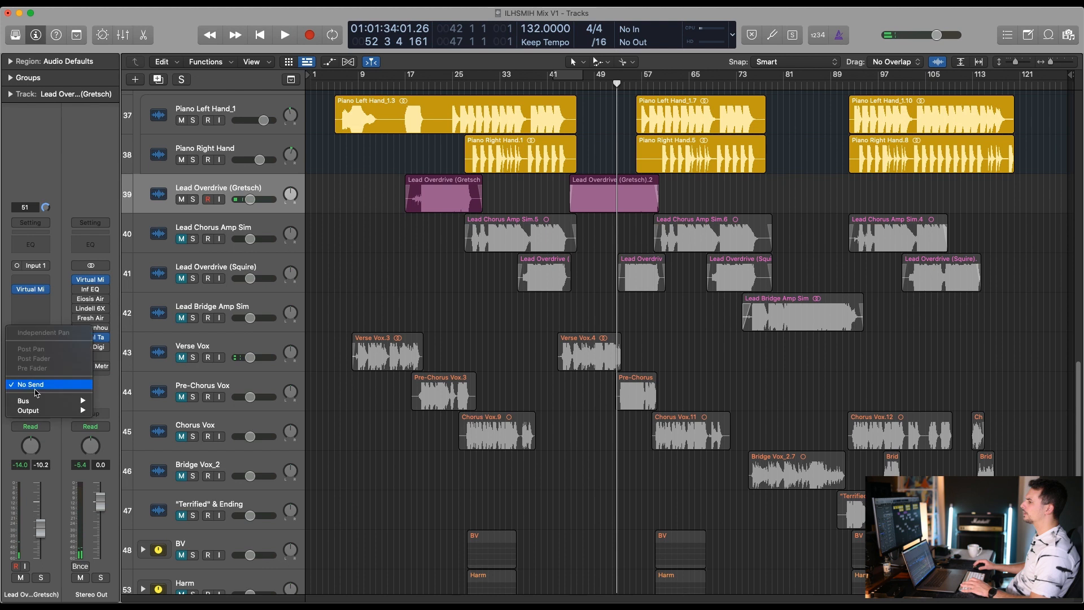
{"action": "mouse_move", "coordinate": [34, 400]}
{"action": "left_click", "coordinate": [160, 273]}
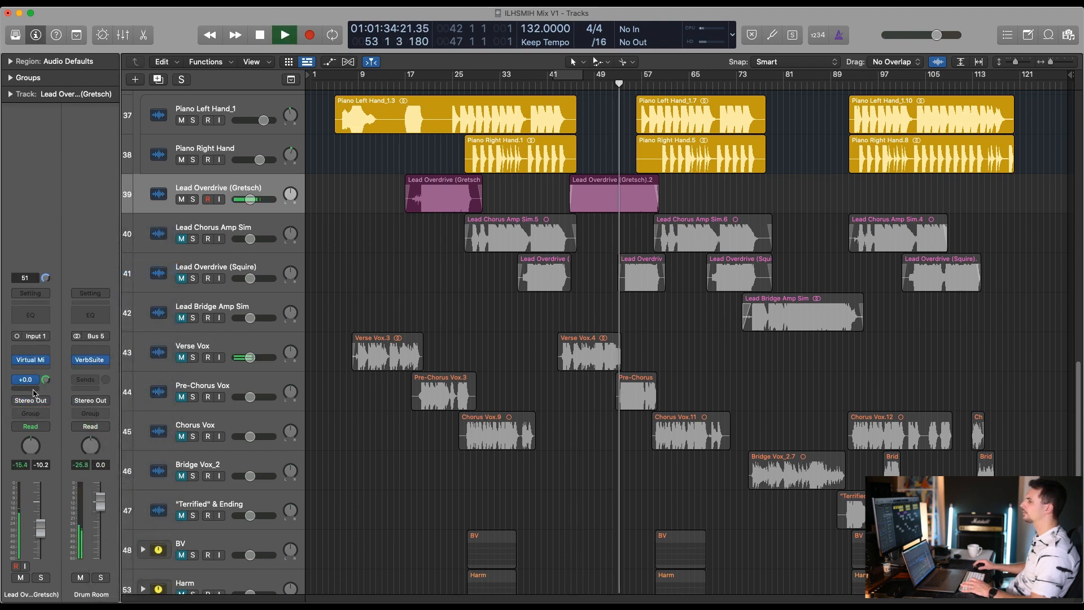
{"action": "left_click", "coordinate": [28, 387]}
{"action": "mouse_move", "coordinate": [34, 403]}
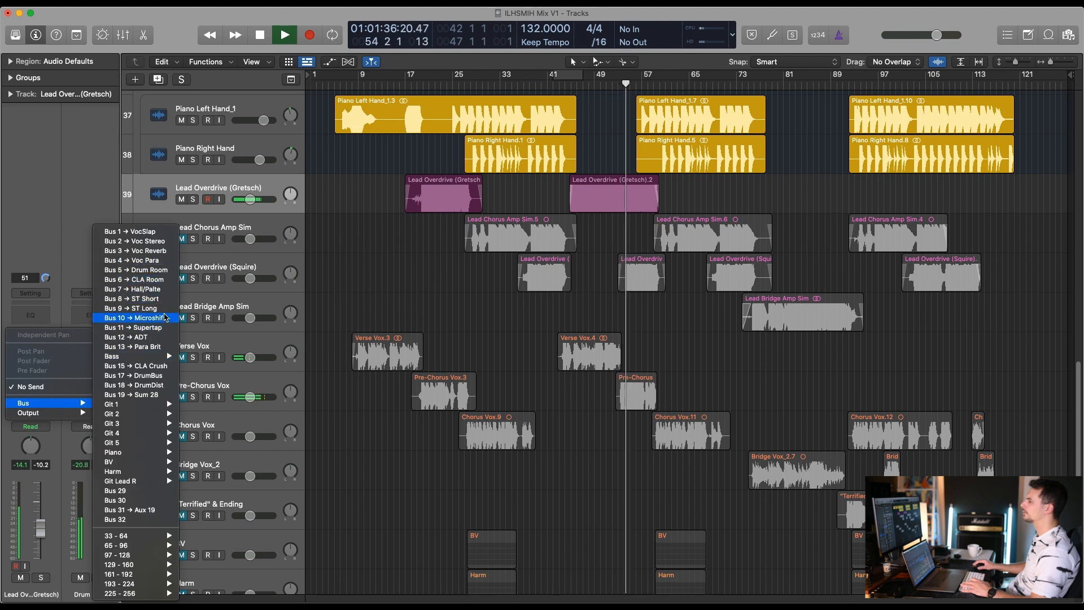
{"action": "left_click", "coordinate": [167, 304]}
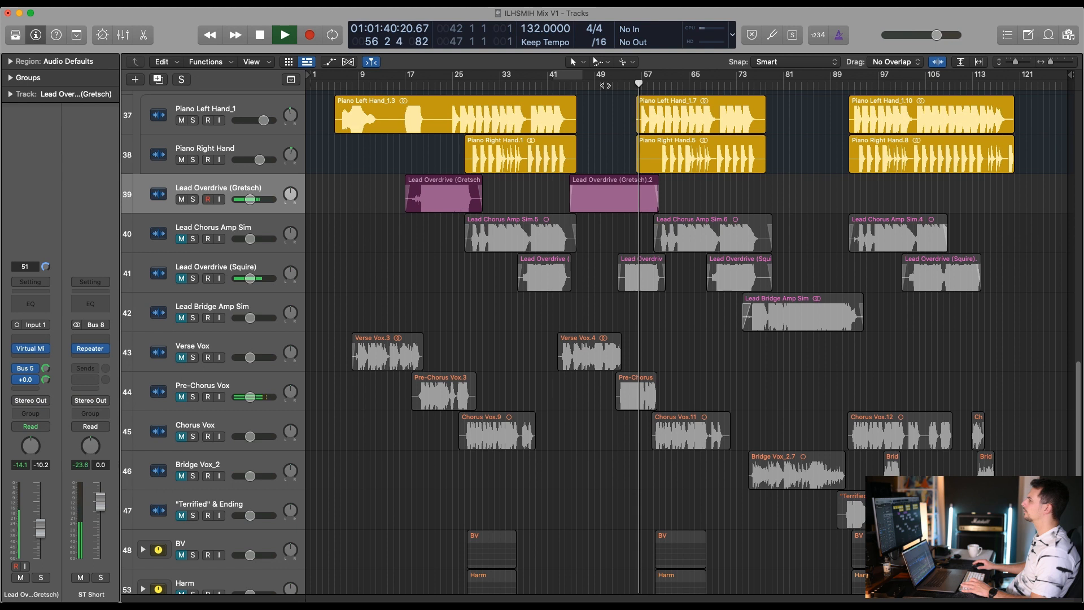
Balance the Gretsch lead's Drum Room and ST Short send levels and set the track volume to -11.8 dB
{"action": "key", "text": "shift+comma"}
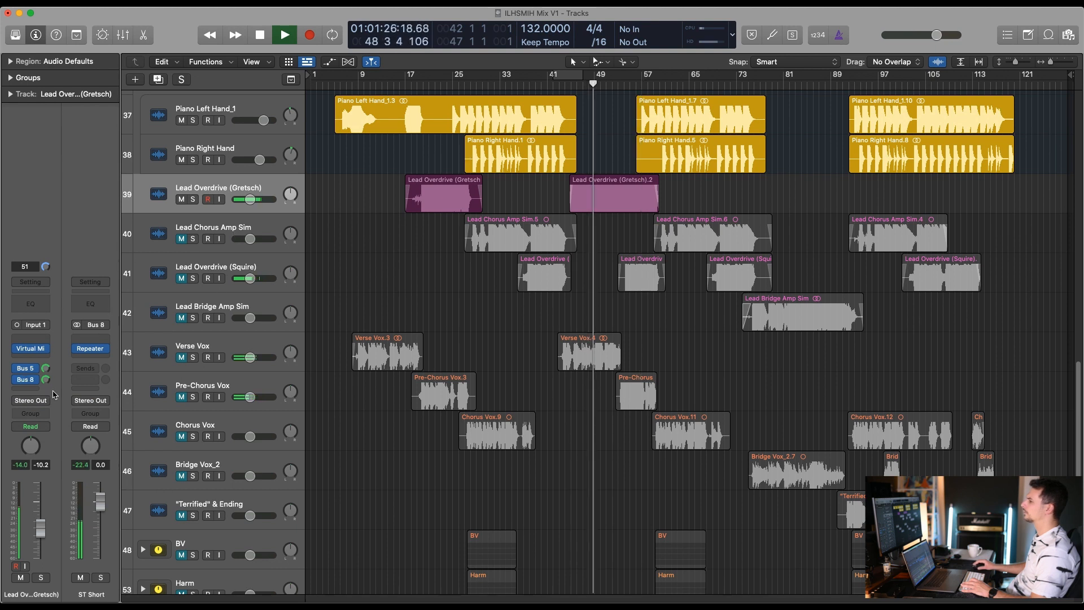
{"action": "left_click_drag", "start_coordinate": [45, 368], "coordinate": [46, 397]}
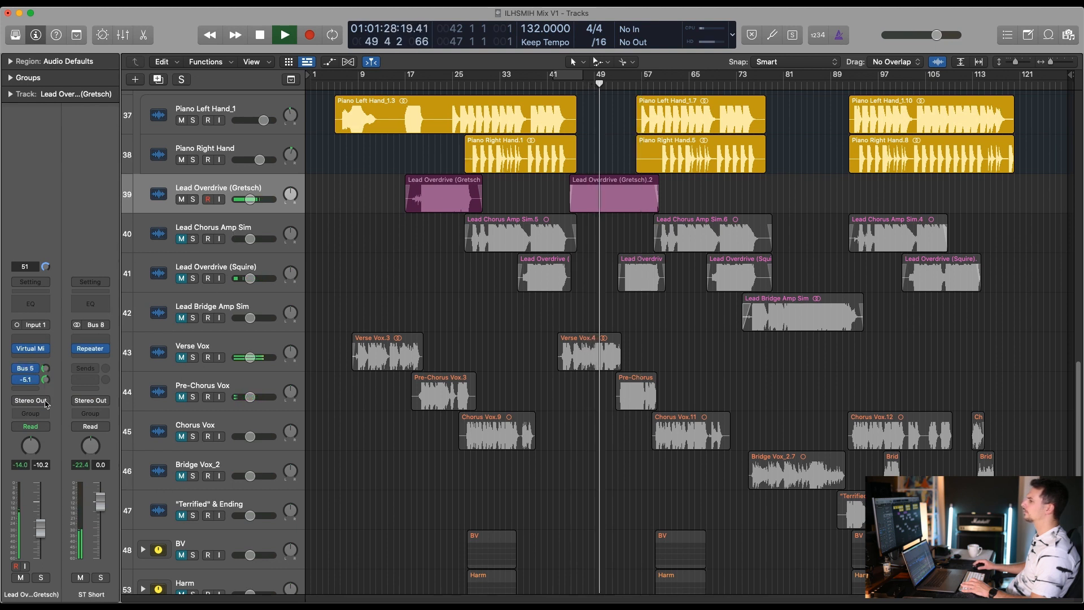
{"action": "left_click_drag", "start_coordinate": [249, 200], "coordinate": [248, 200]}
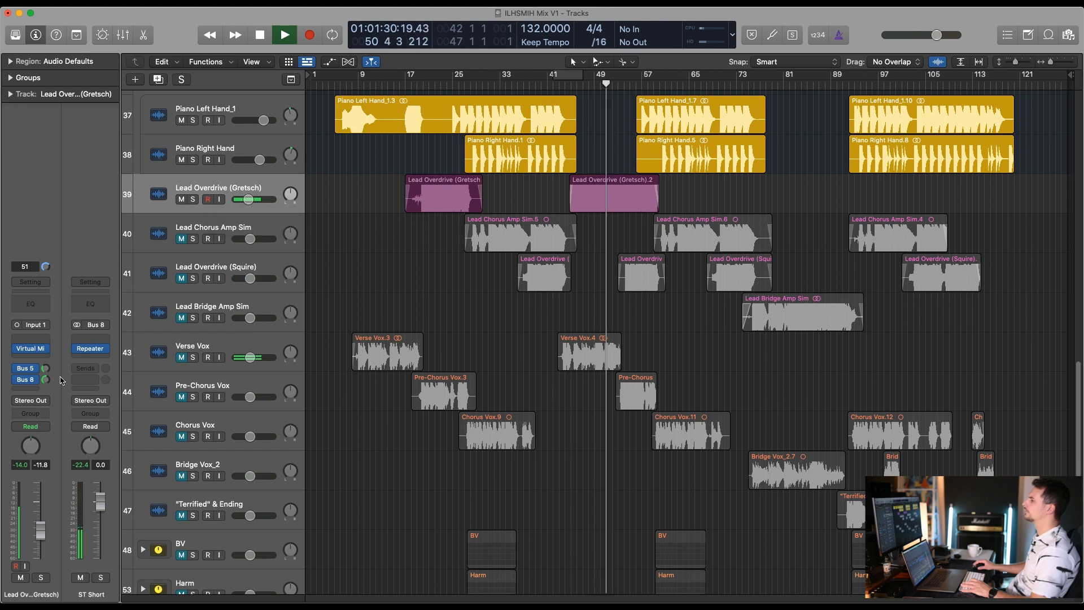
{"action": "left_click_drag", "start_coordinate": [46, 380], "coordinate": [45, 368]}
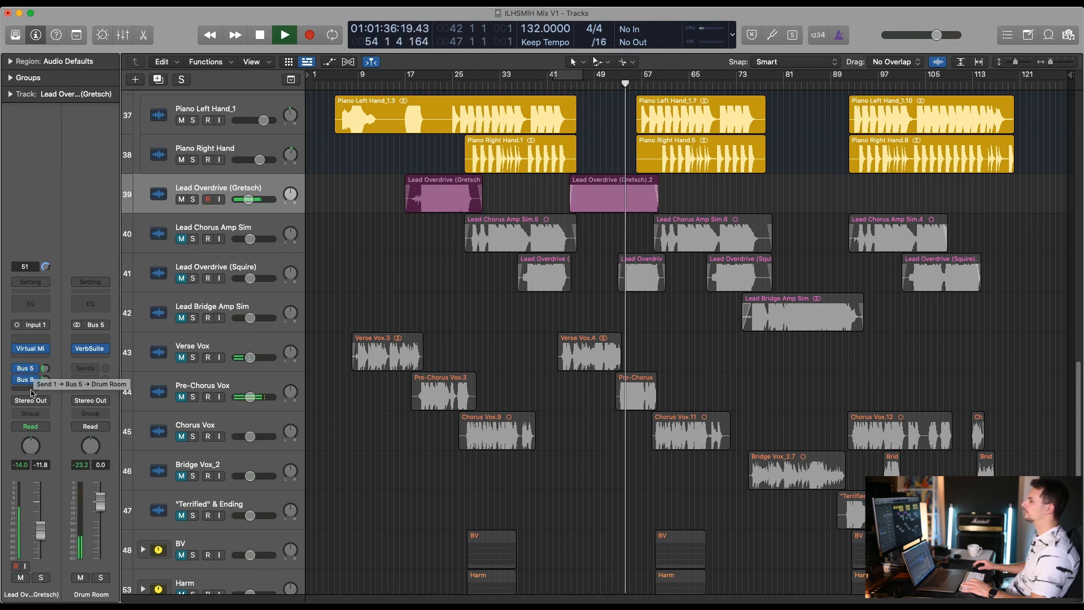
Add a Bus 6 (CLA Room) send to the Lead Overdrive (Gretsch) track and audition its first region from about bar 22
{"action": "left_click", "coordinate": [31, 390]}
{"action": "mouse_move", "coordinate": [50, 403]}
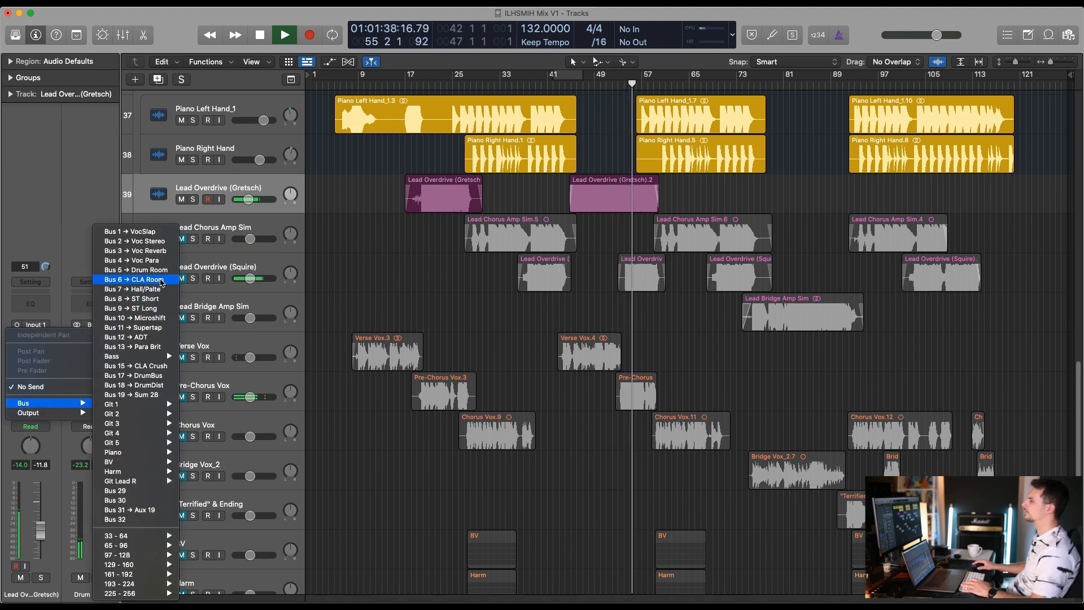
{"action": "left_click", "coordinate": [162, 280]}
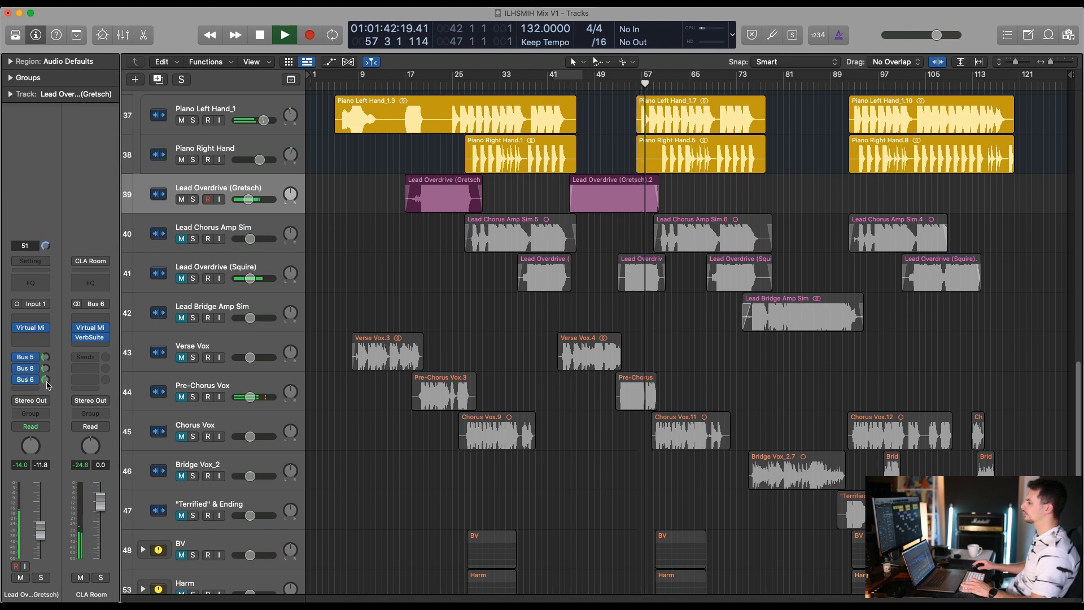
{"action": "key", "text": "super+Down"}
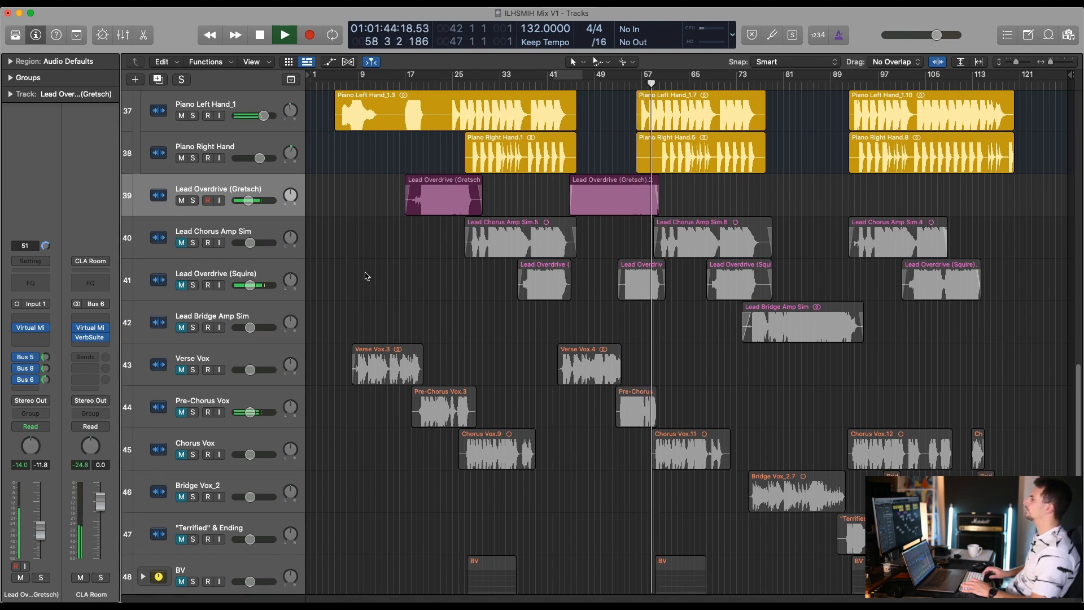
{"action": "key", "text": "super+Down"}
{"action": "key", "text": "super+Right"}
{"action": "scroll", "coordinate": [543, 203], "scroll_direction": "left", "scroll_amount": 3}
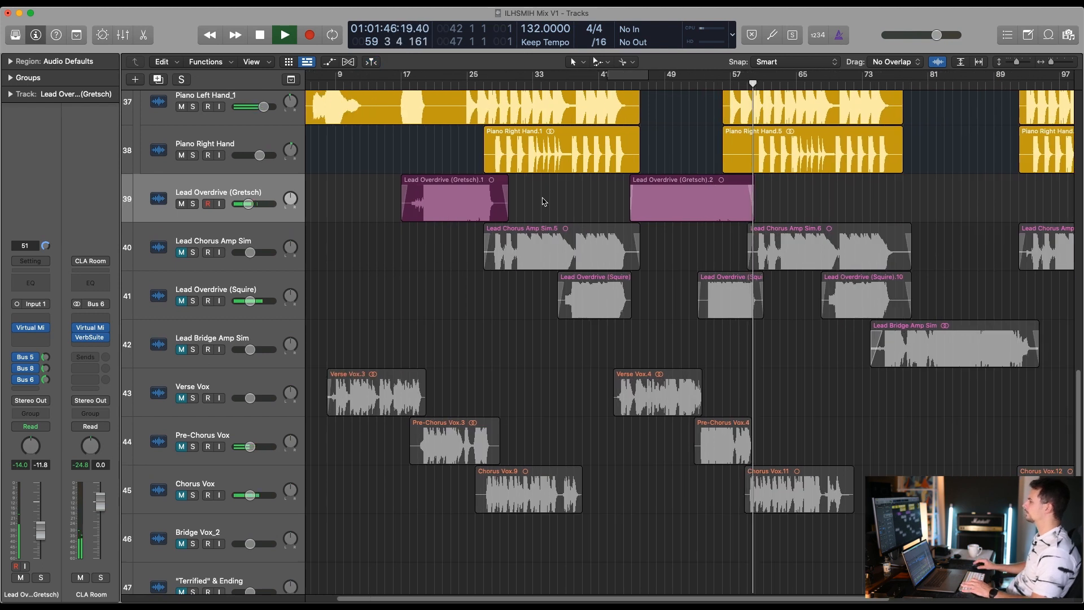
{"action": "left_click", "coordinate": [442, 85]}
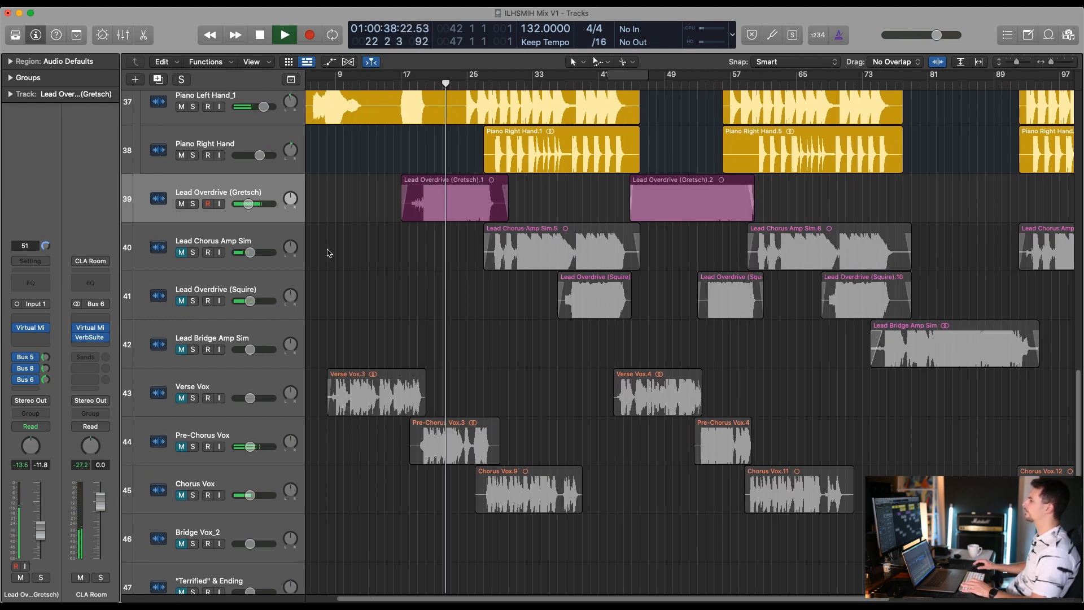
{"action": "key", "text": "space"}
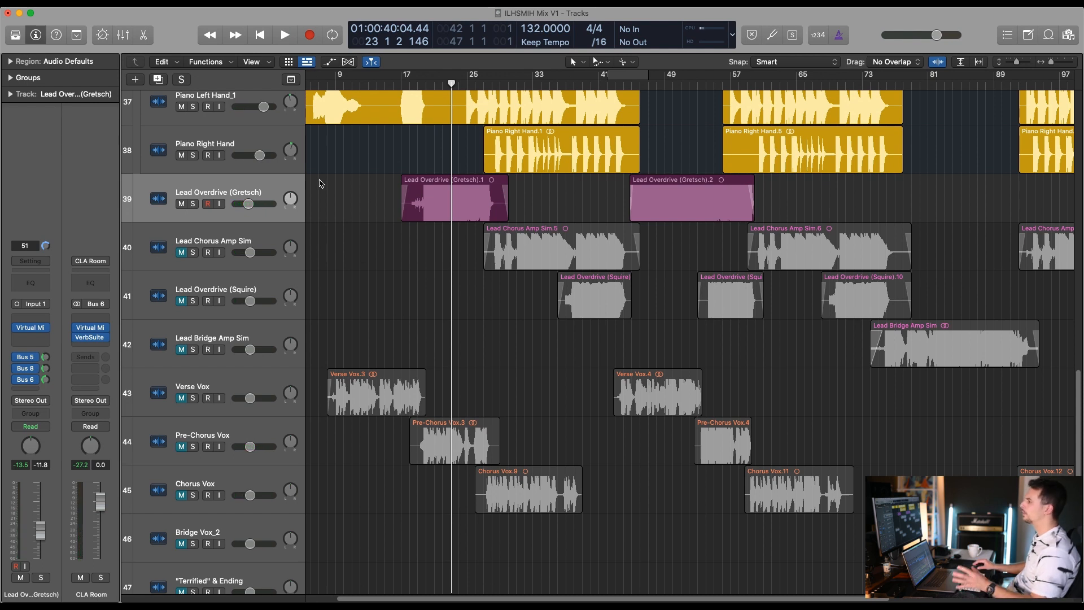
Unmute Lead Chorus Amp Sim, play from bar 28, and copy the Lead Overdrive (Gretsch) channel strip settings onto it
{"action": "left_click", "coordinate": [492, 84]}
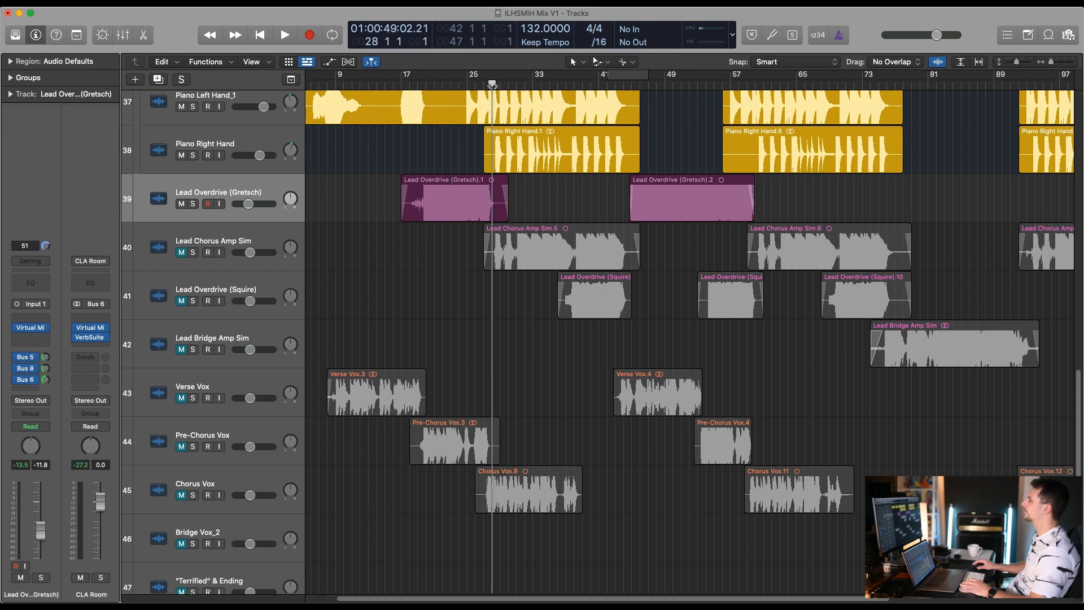
{"action": "left_click", "coordinate": [181, 252]}
{"action": "left_click", "coordinate": [216, 242]}
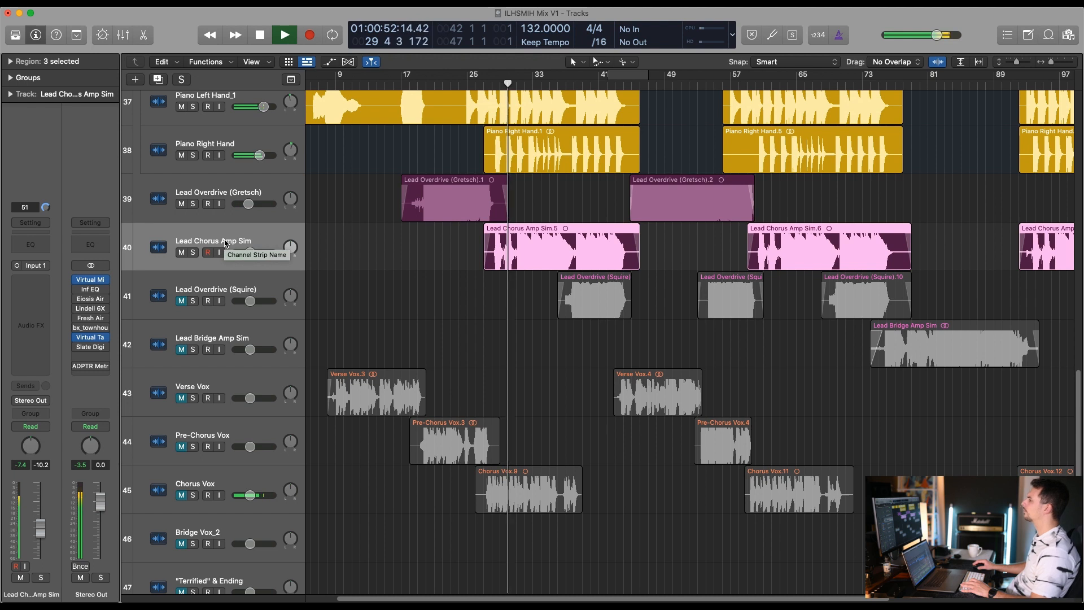
{"action": "left_click", "coordinate": [242, 193]}
{"action": "key", "text": "Down"}
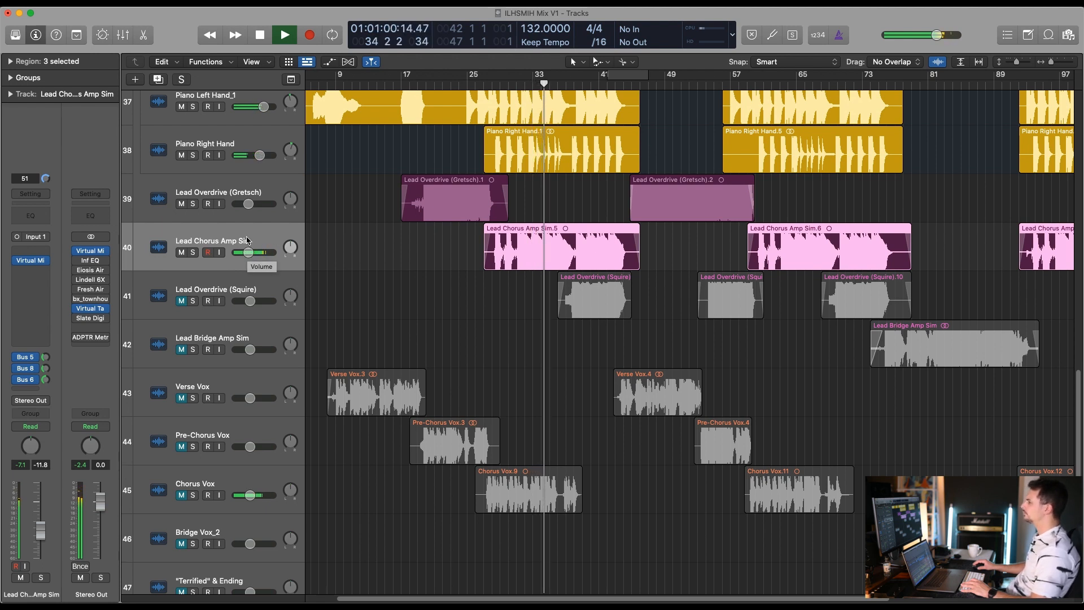
Adjust the Lead Chorus Amp Sim track's Drum Room send and add a send to Bus 10 (Microshift)
{"action": "left_click", "coordinate": [45, 357]}
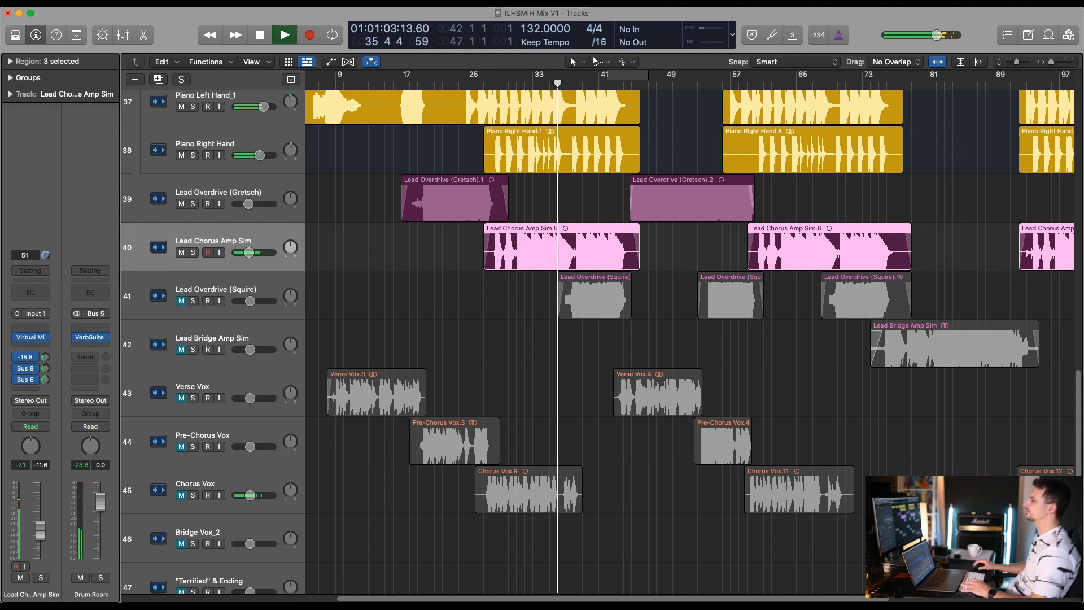
{"action": "left_click", "coordinate": [39, 389]}
{"action": "mouse_move", "coordinate": [57, 402]}
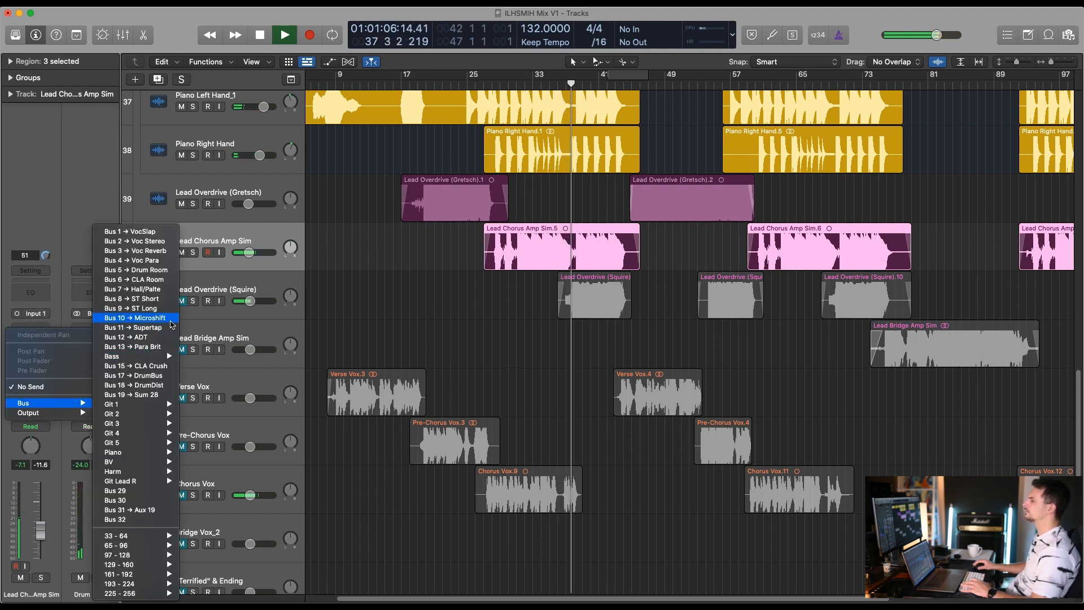
{"action": "left_click", "coordinate": [172, 323]}
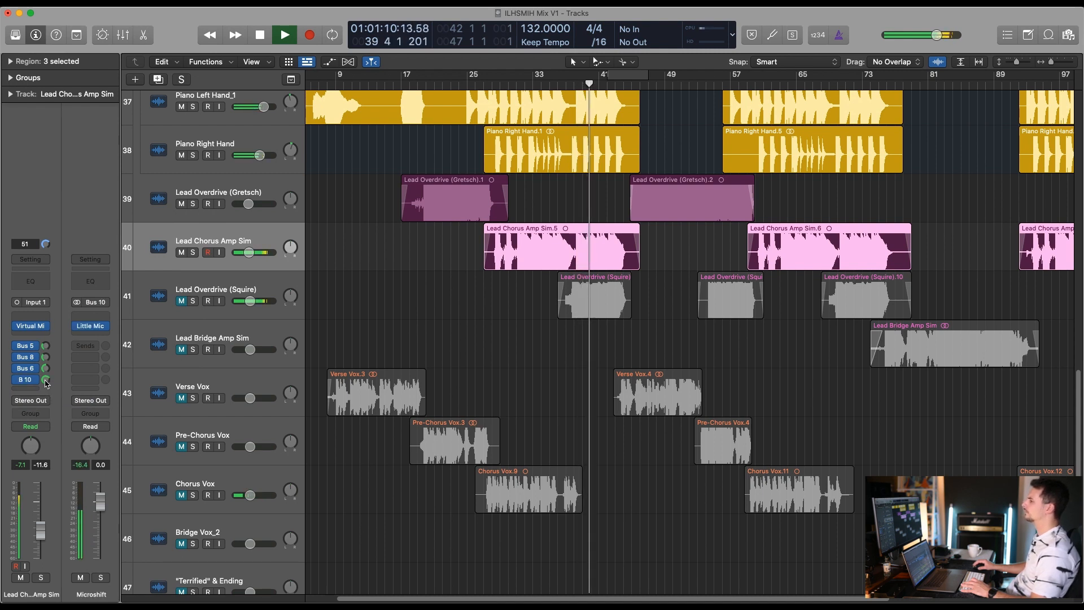
Bypass the chorus lead's Drum Room send and adjust its CLA Room send while playing from about bar 39
{"action": "left_click", "coordinate": [314, 271]}
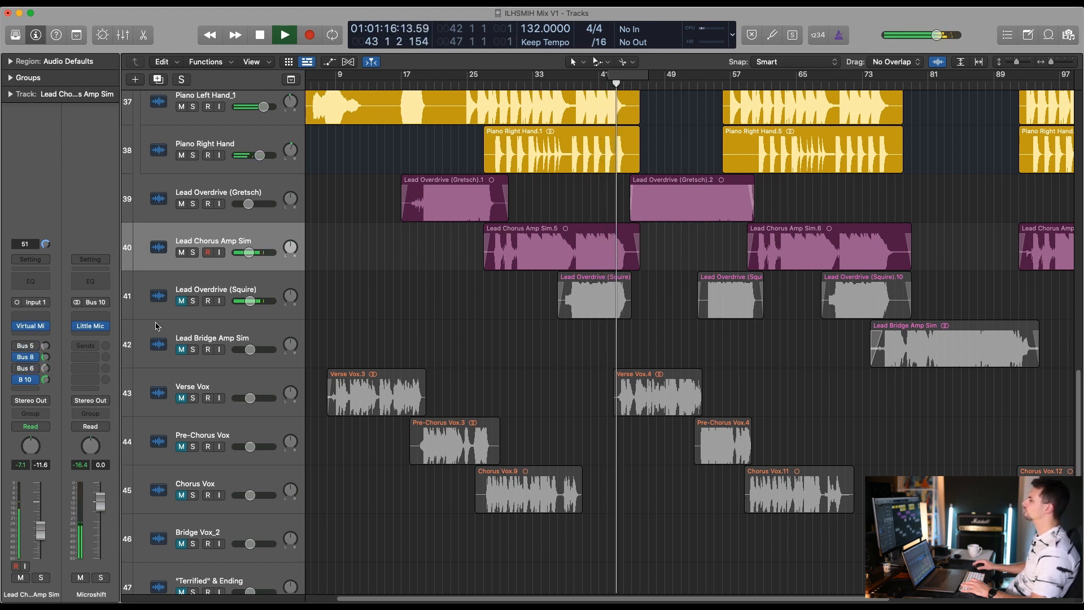
{"action": "left_click", "coordinate": [584, 83]}
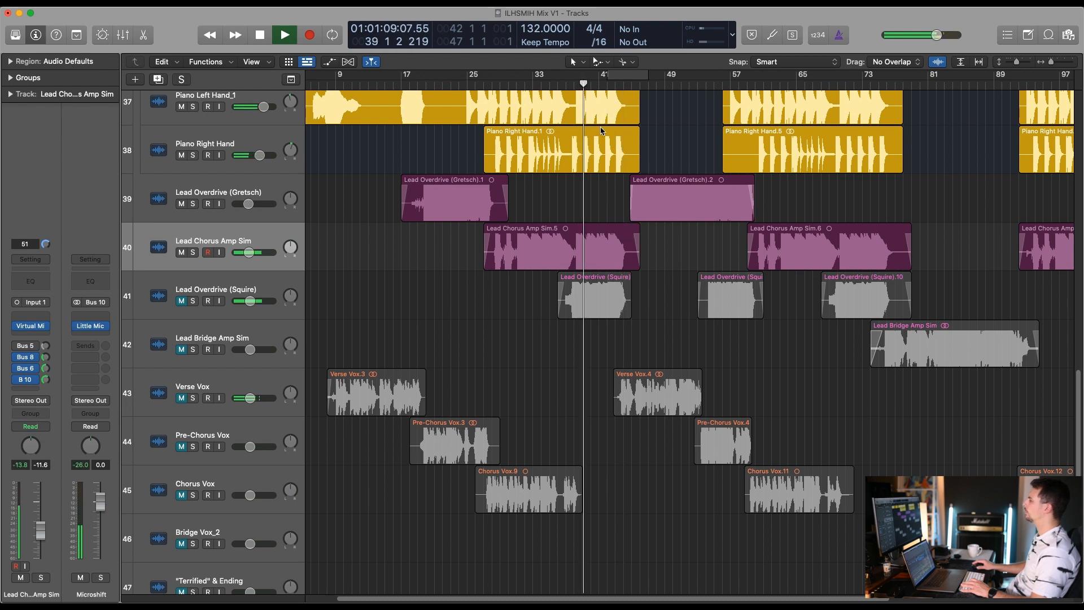
{"action": "left_click", "coordinate": [45, 368]}
Show track automation for the end of the first Lead Chorus Amp Sim region, with Send 2 (ST Short) as the parameter
{"action": "left_click_drag", "start_coordinate": [569, 184], "coordinate": [703, 390]}
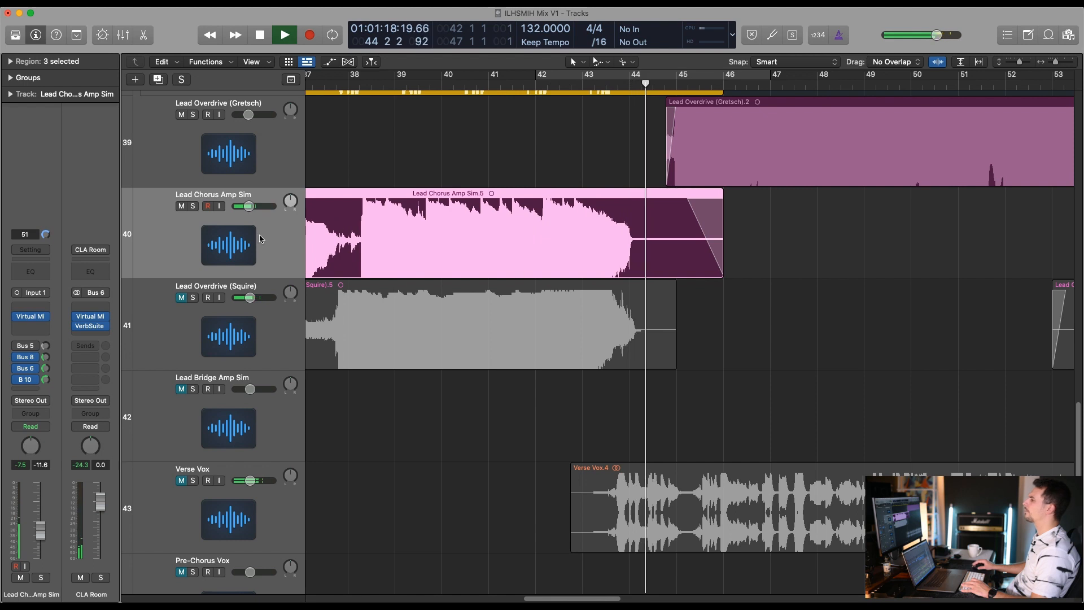
{"action": "key", "text": "space"}
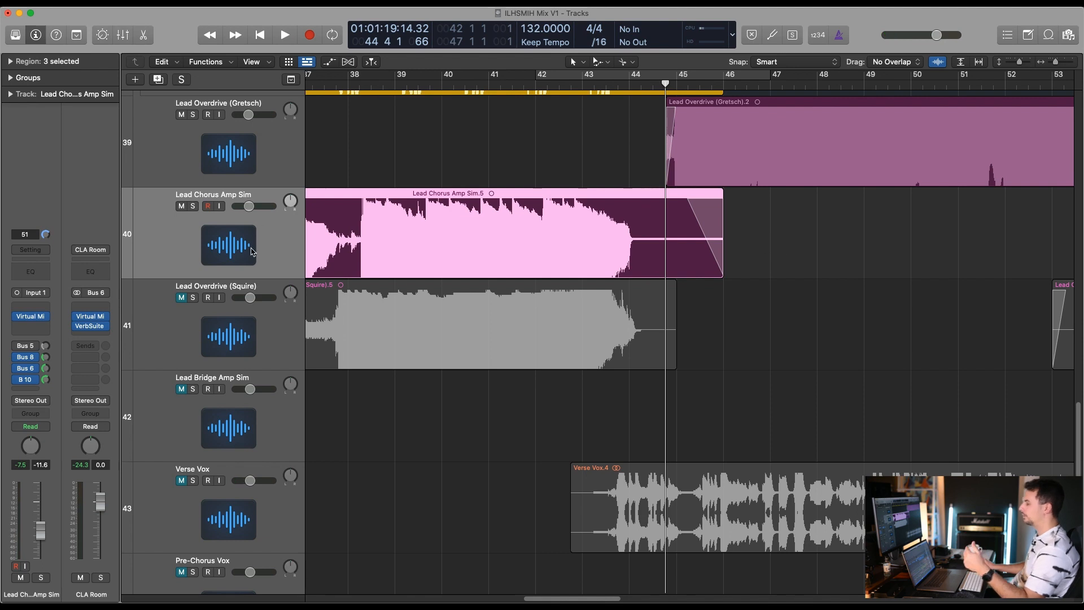
{"action": "key", "text": "a"}
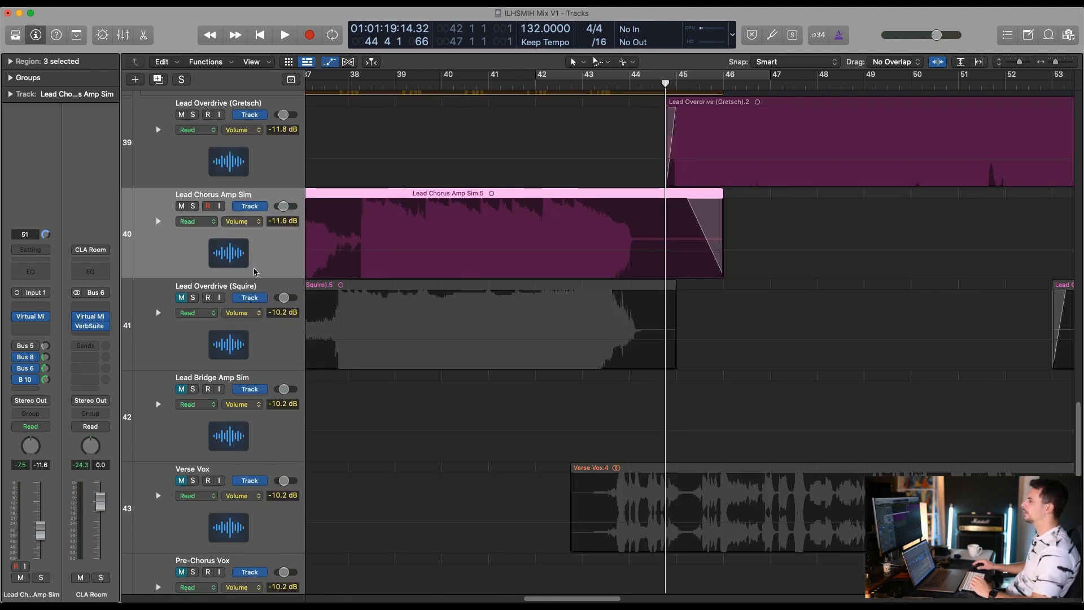
{"action": "left_click", "coordinate": [251, 221]}
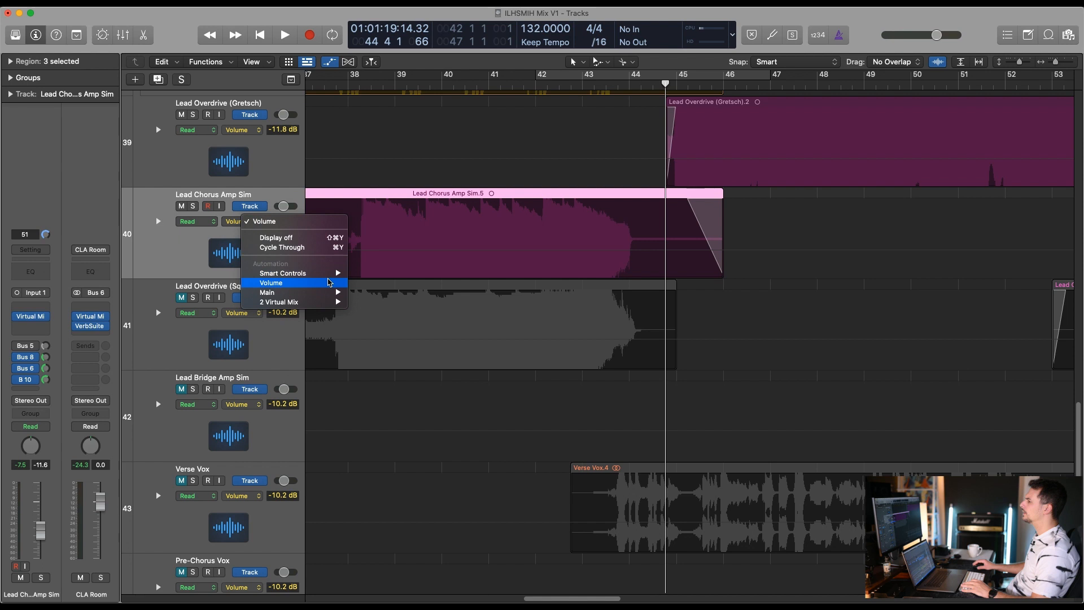
{"action": "mouse_move", "coordinate": [308, 301]}
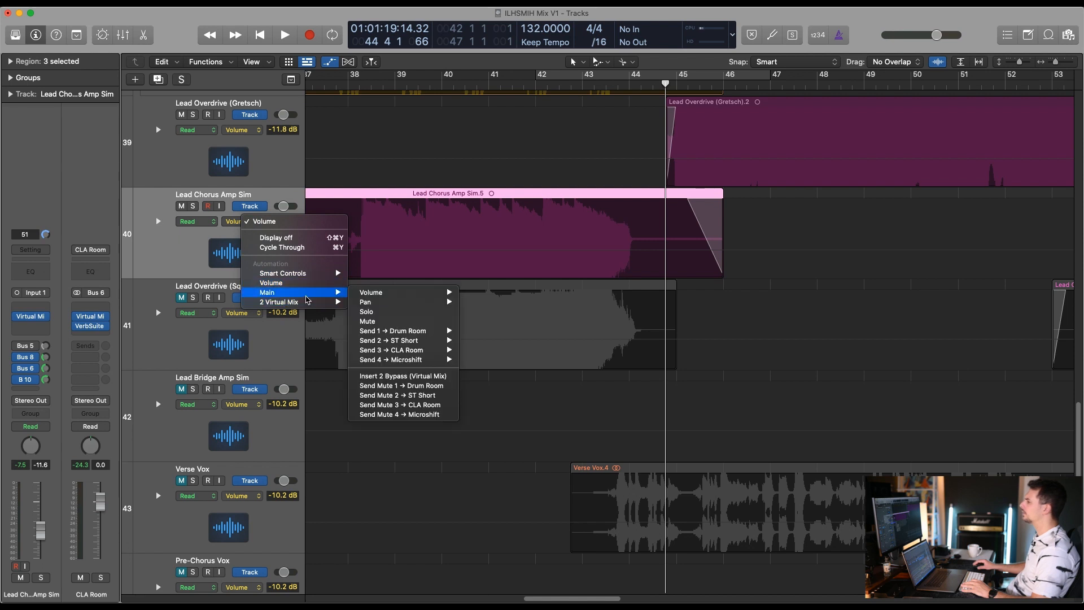
{"action": "left_click", "coordinate": [403, 340]}
Automate the ST Short send from -12.8 dB up to -4.3 dB between about bars 42 and 45, and play it
{"action": "left_click", "coordinate": [560, 90]}
{"action": "left_click", "coordinate": [557, 252]}
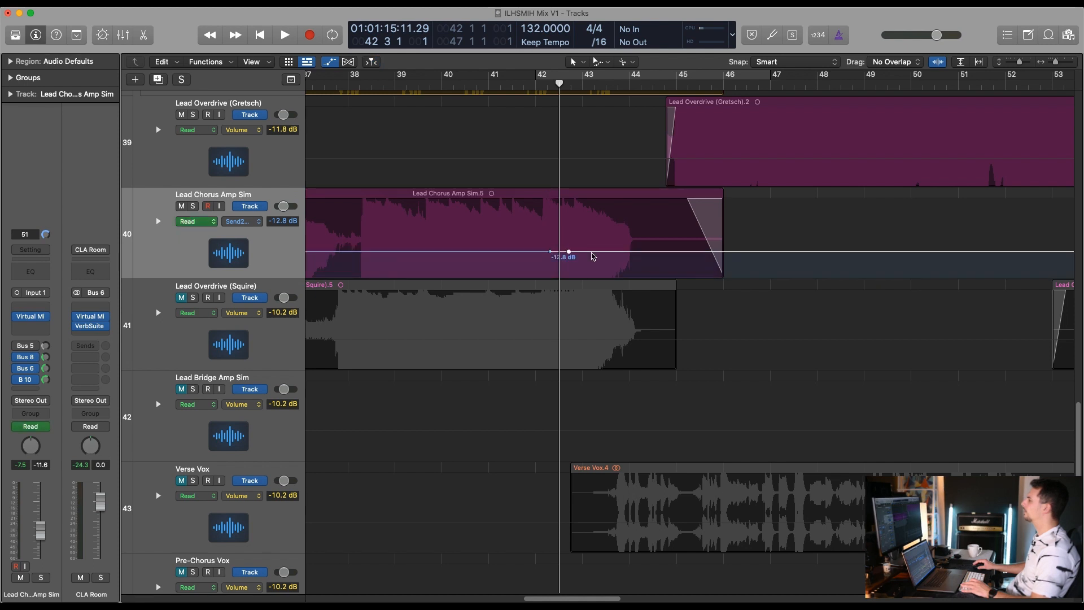
{"action": "left_click_drag", "start_coordinate": [635, 253], "coordinate": [633, 234]}
{"action": "key", "text": "space"}
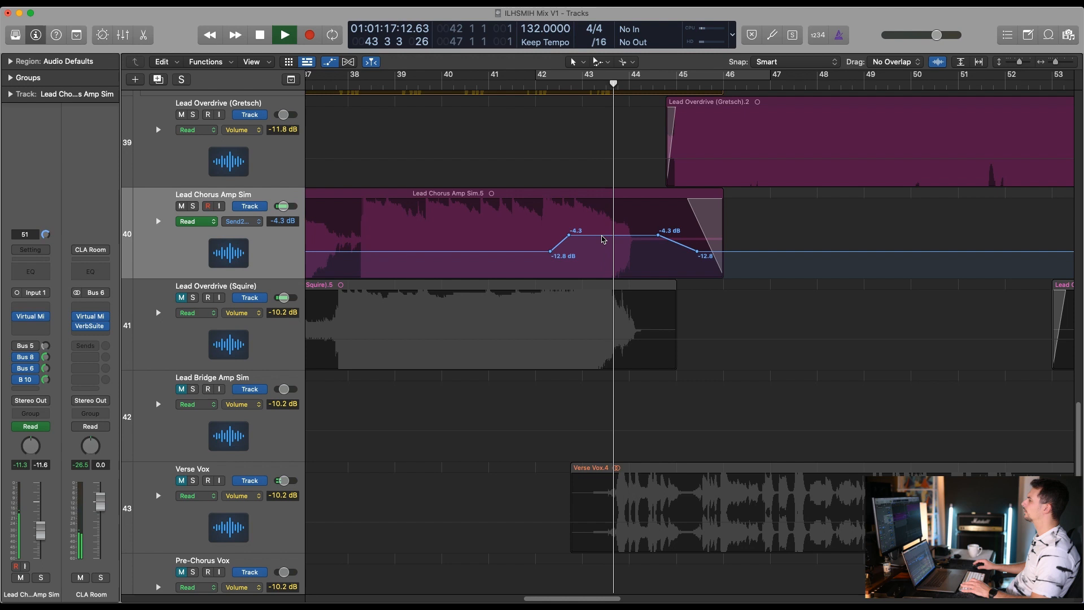
Raise the ST Short send automation plateau to -0.1 dB and lengthen its ramp up, auditioning from about bar 42
{"action": "left_click_drag", "start_coordinate": [599, 236], "coordinate": [589, 228]}
{"action": "left_click", "coordinate": [534, 83]}
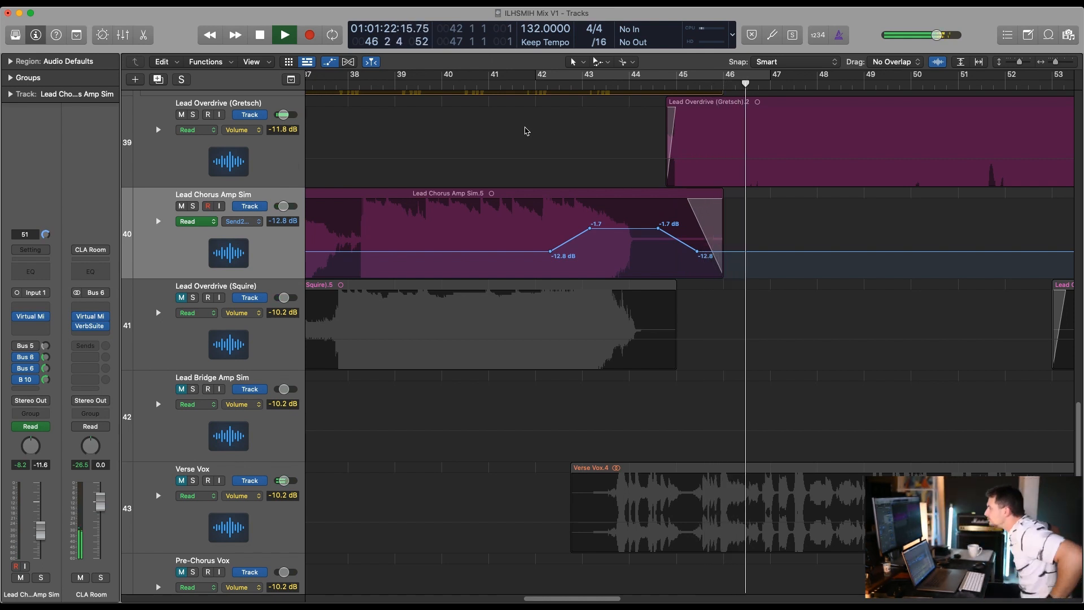
{"action": "left_click", "coordinate": [533, 86]}
{"action": "left_click_drag", "start_coordinate": [617, 228], "coordinate": [594, 224]}
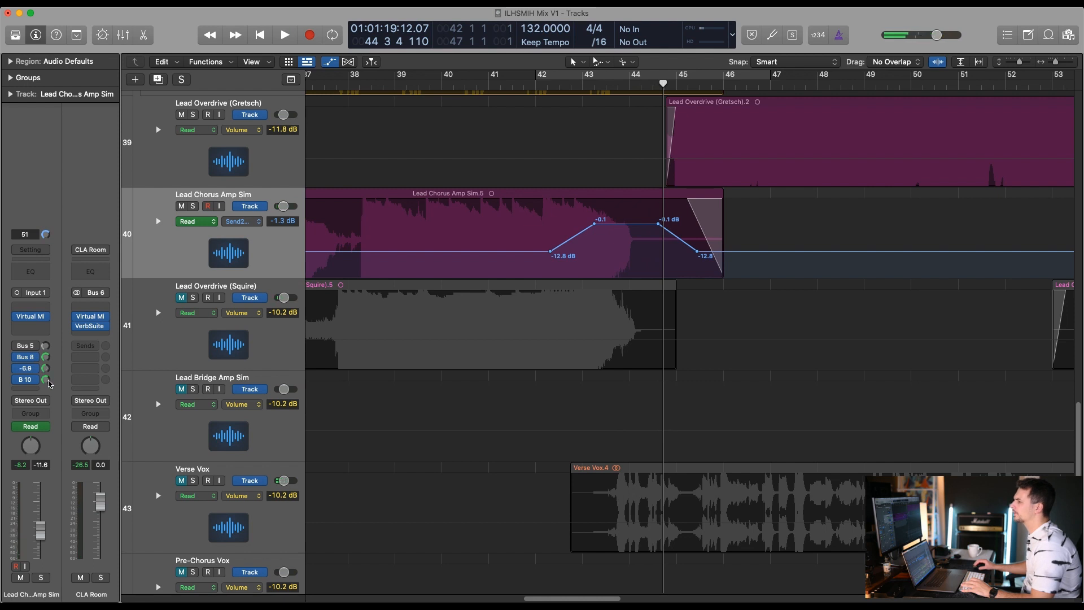
Set the ST Short delay's feedback to 45% and audition it from about bar 43, with the chorus lead in the mix and soloed
{"action": "left_click", "coordinate": [47, 380]}
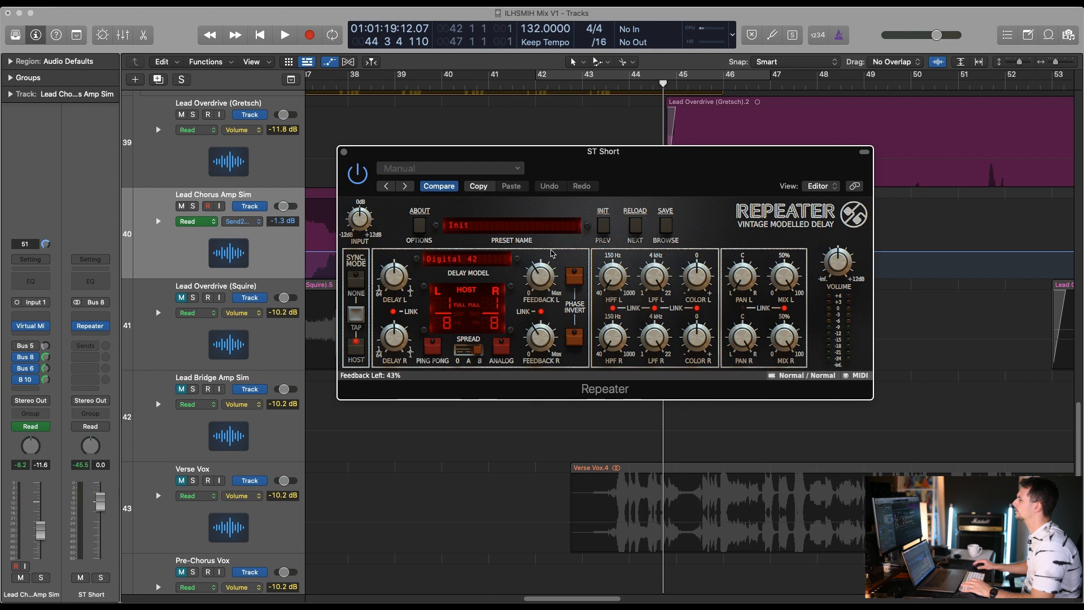
{"action": "left_click", "coordinate": [591, 85]}
{"action": "key", "text": "space"}
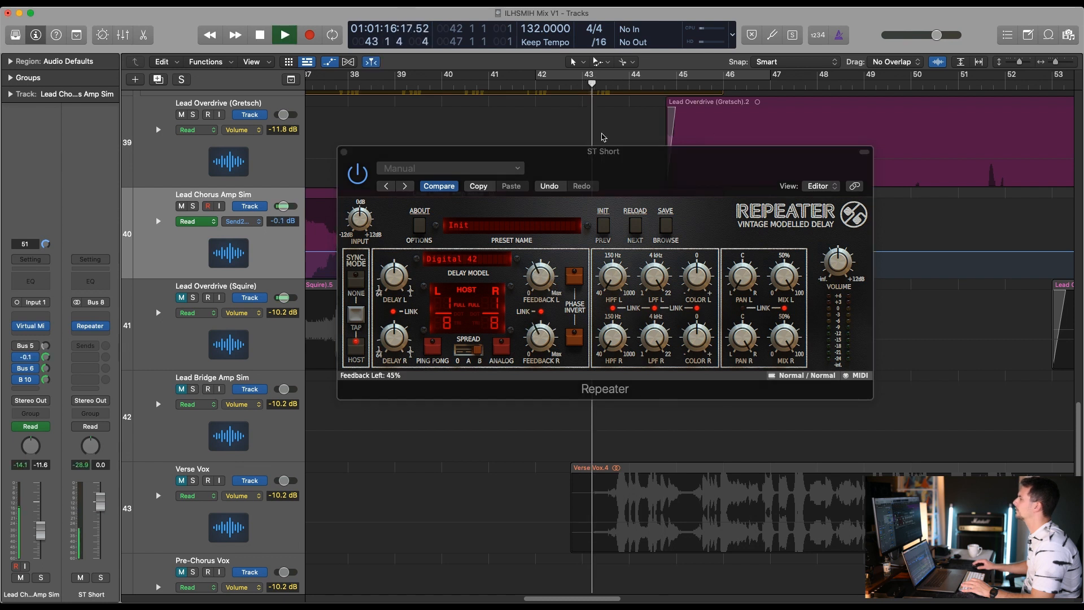
{"action": "left_click_drag", "start_coordinate": [369, 160], "coordinate": [332, 284]}
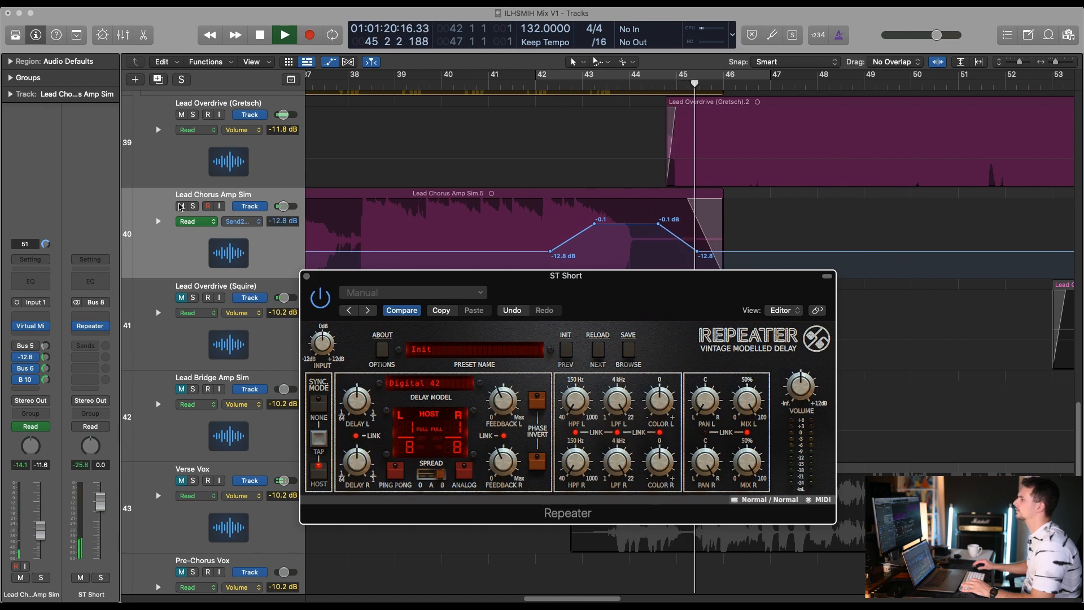
{"action": "left_click", "coordinate": [192, 206]}
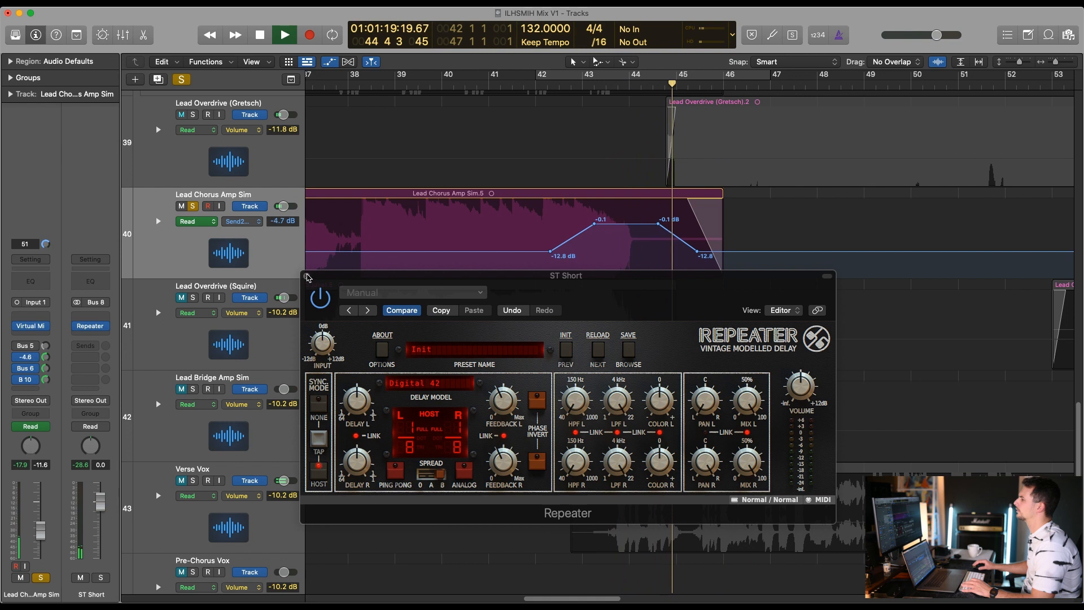
{"action": "left_click", "coordinate": [306, 276]}
{"action": "key", "text": "s"}
{"action": "key", "text": "space"}
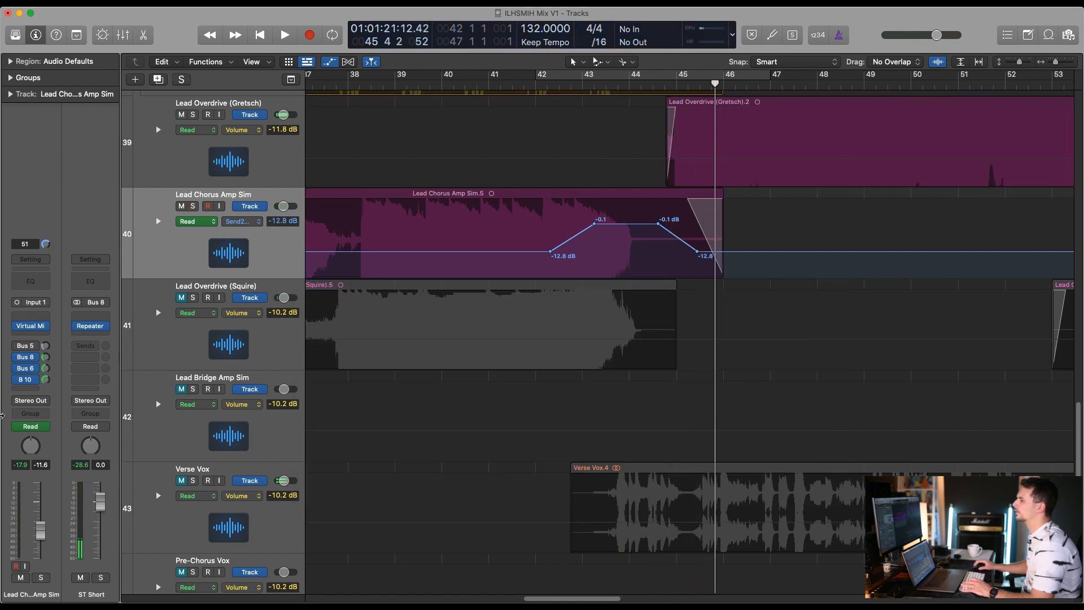
Add a Bus 9 (ST Long) send to Lead Chorus Amp Sim and show its Send 5 level as the automation parameter
{"action": "left_click", "coordinate": [18, 389]}
{"action": "mouse_move", "coordinate": [64, 407]}
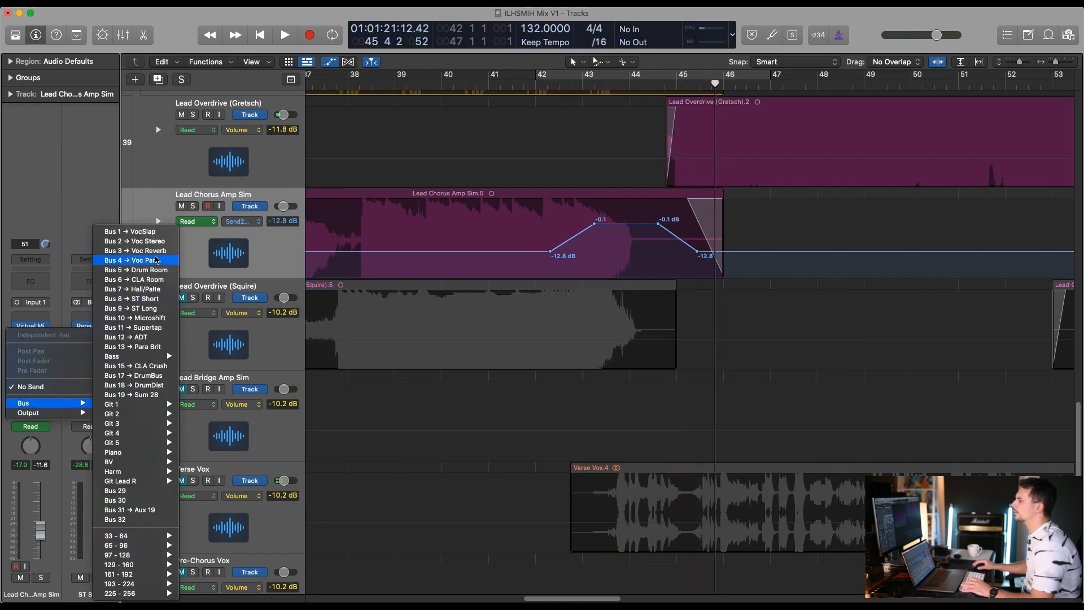
{"action": "left_click", "coordinate": [159, 310]}
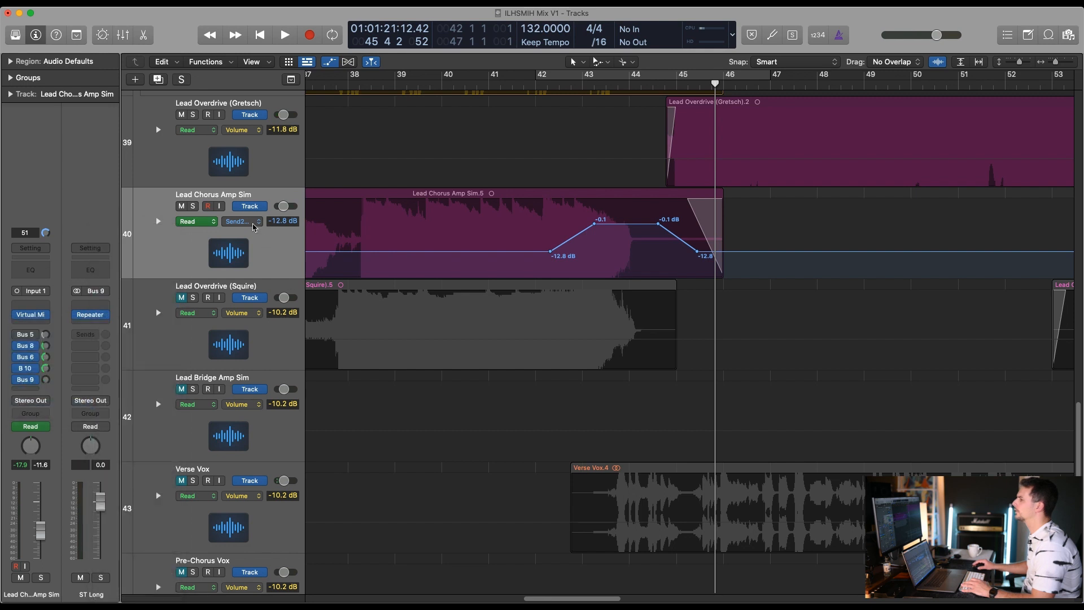
{"action": "left_click", "coordinate": [242, 221]}
{"action": "mouse_move", "coordinate": [309, 186]}
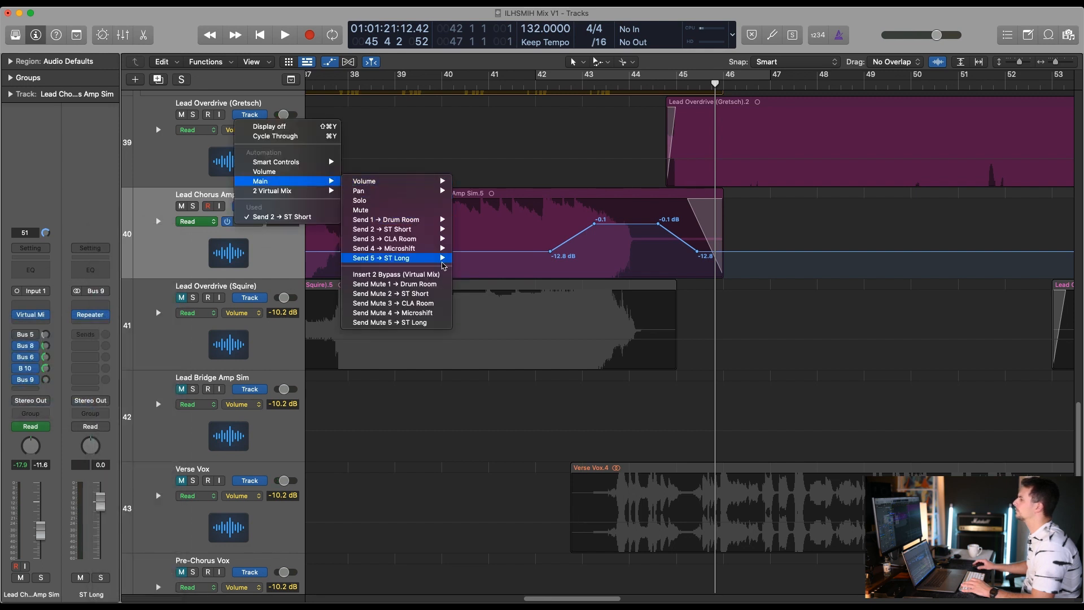
{"action": "left_click", "coordinate": [477, 257]}
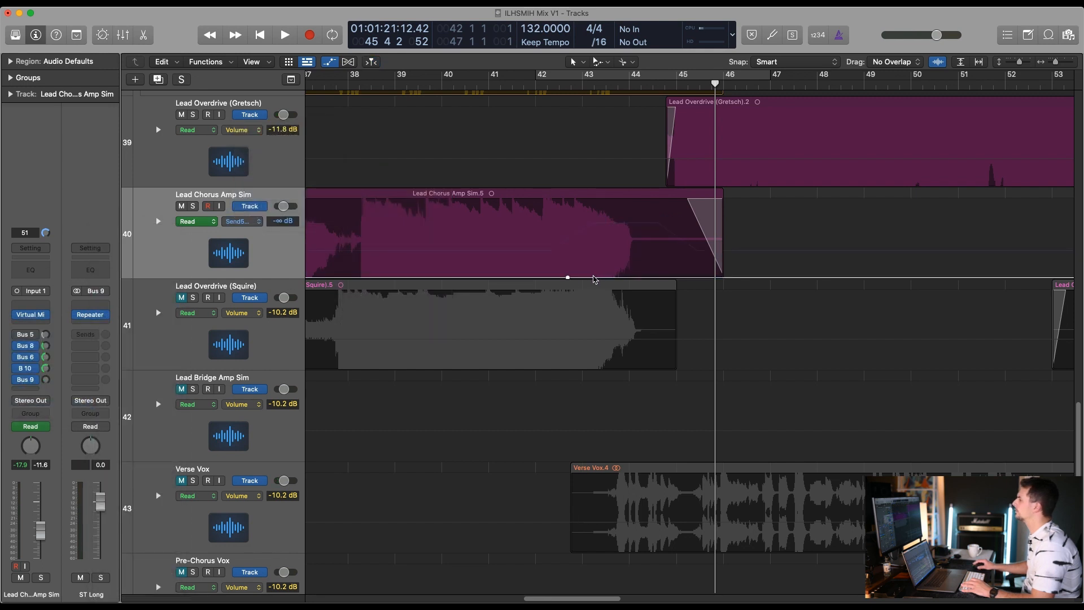
Automate the ST Long send from -∞ up to -7.8 dB between about bars 42 and 44, starting the ramp slightly earlier during playback
{"action": "left_click", "coordinate": [648, 278]}
{"action": "left_click_drag", "start_coordinate": [637, 279], "coordinate": [639, 242]}
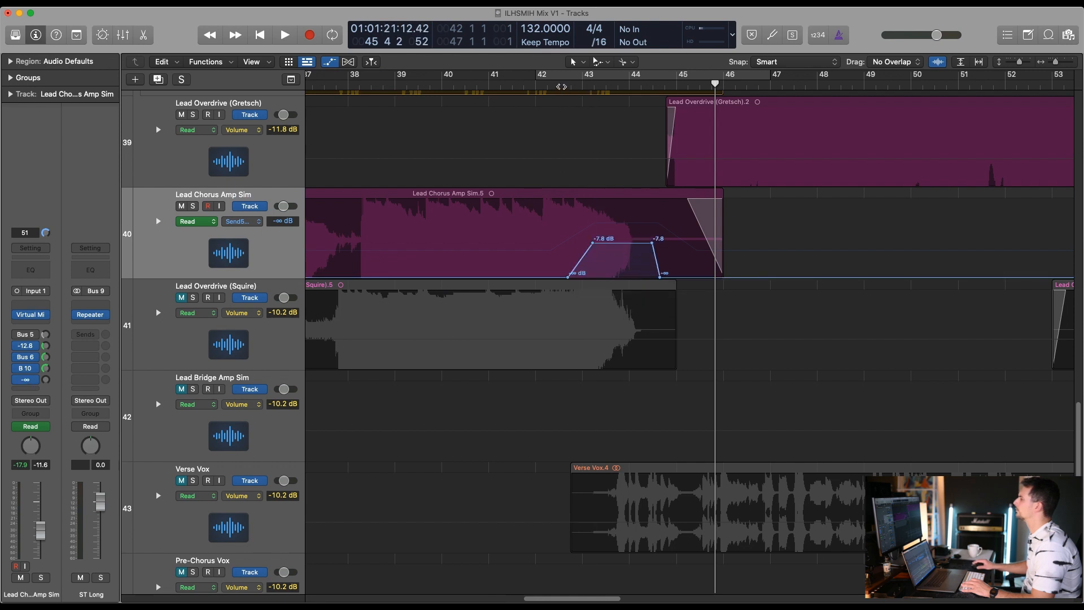
{"action": "left_click", "coordinate": [561, 87]}
{"action": "key", "text": "space"}
{"action": "left_click_drag", "start_coordinate": [567, 277], "coordinate": [560, 277]}
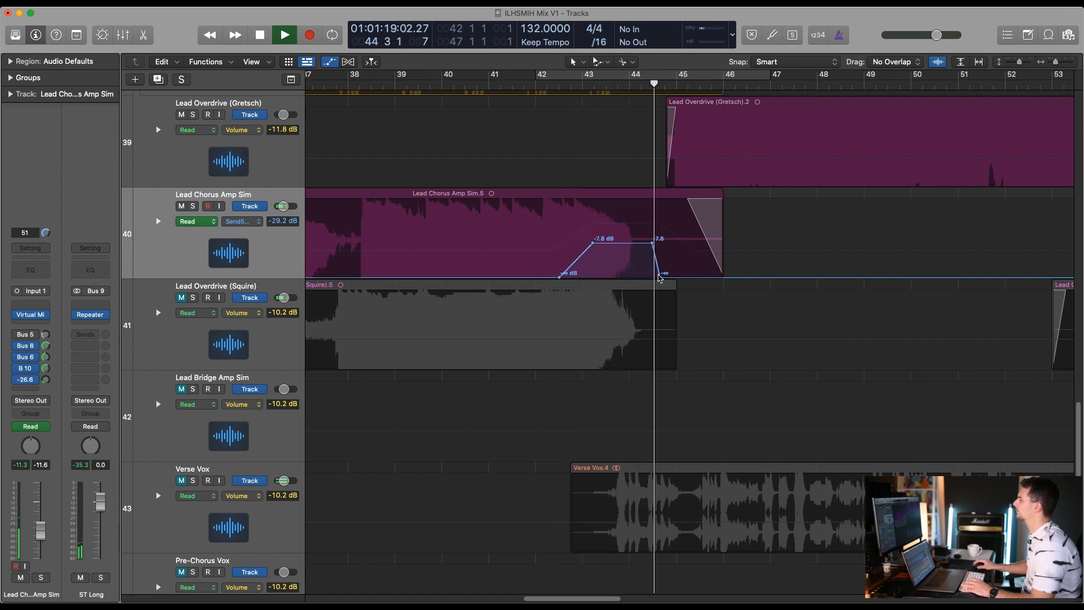
Raise the ST Long send automation plateau to -0.2 dB and audition it in the mix and with the chorus lead soloed
{"action": "left_click_drag", "start_coordinate": [642, 243], "coordinate": [640, 224]}
{"action": "left_click", "coordinate": [565, 87]}
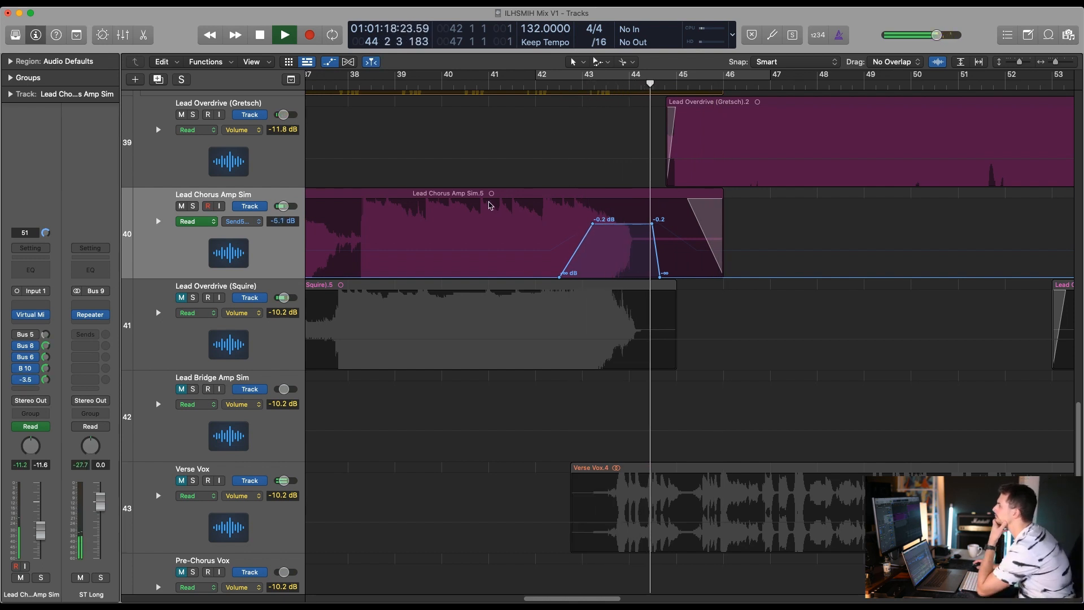
{"action": "key", "text": "s"}
{"action": "left_click", "coordinate": [592, 83]}
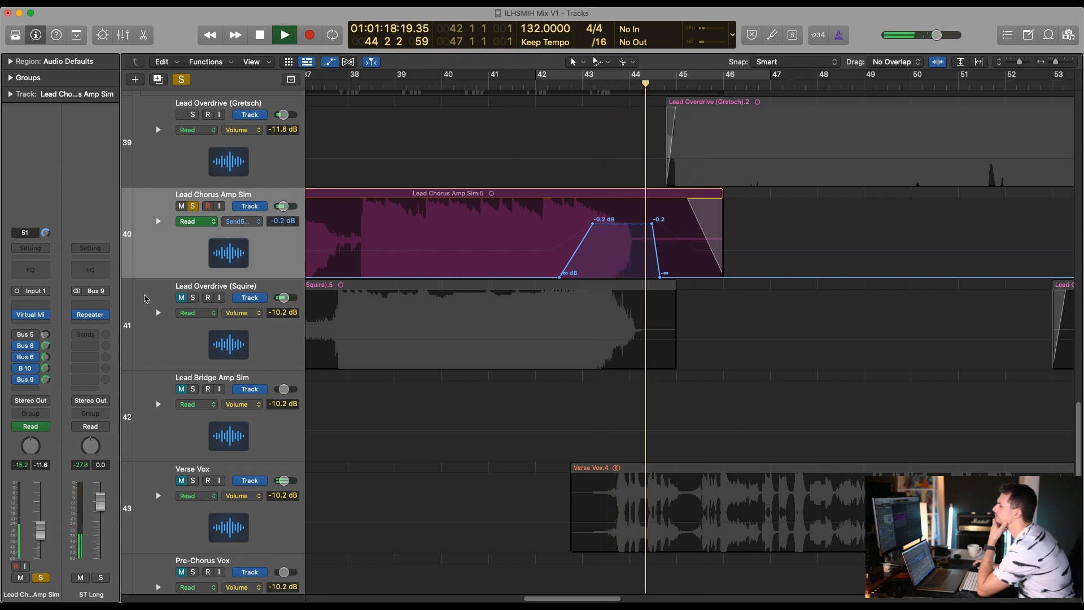
Set the ST Long delay's feedback to 77% and replay the end of the chorus lead, soloed and in the full mix
{"action": "key", "text": "space"}
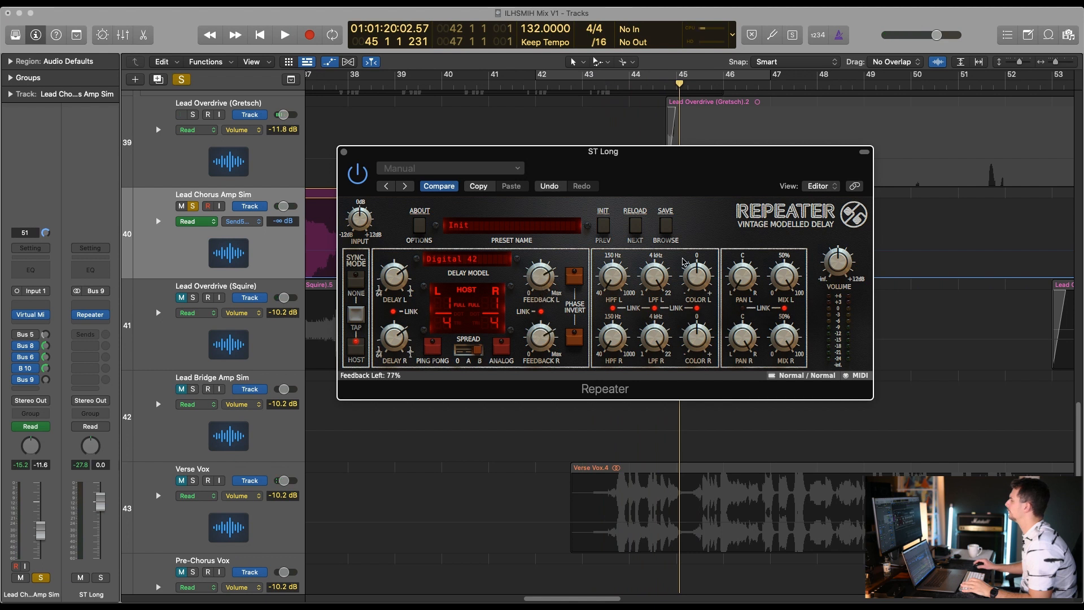
{"action": "double_click", "coordinate": [568, 87]}
{"action": "left_click_drag", "start_coordinate": [595, 170], "coordinate": [622, 316]}
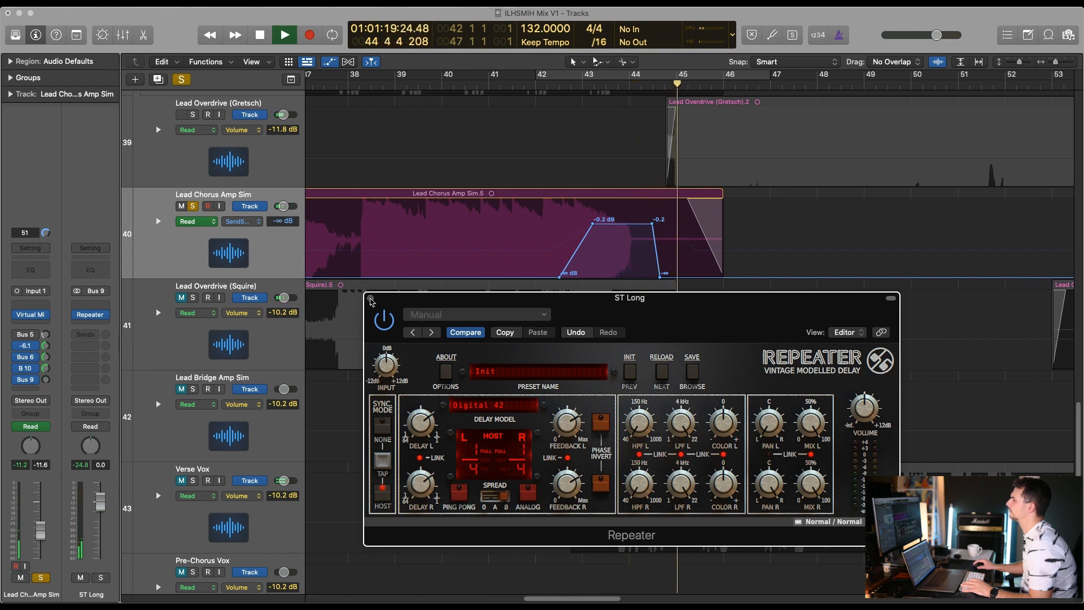
{"action": "left_click", "coordinate": [370, 298]}
{"action": "key", "text": "s"}
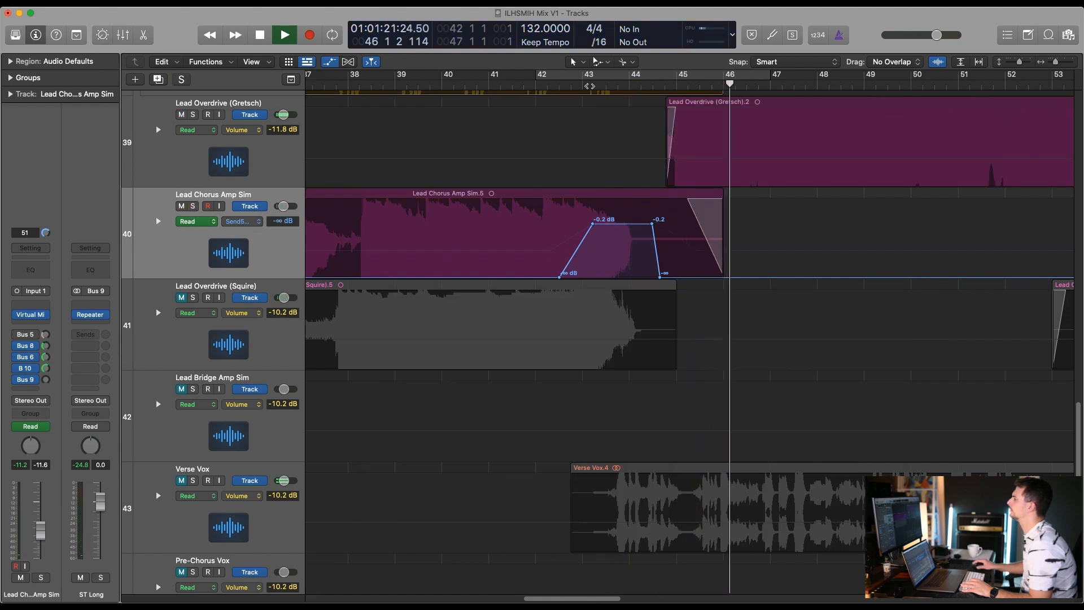
{"action": "left_click", "coordinate": [589, 85]}
Cut off the first Lead Chorus Amp Sim region's noisy tail at bar 44, erasing its automation, and add a short fade-out
{"action": "key", "text": "a"}
{"action": "left_click_drag", "start_coordinate": [561, 138], "coordinate": [796, 359]}
{"action": "key", "text": "space"}
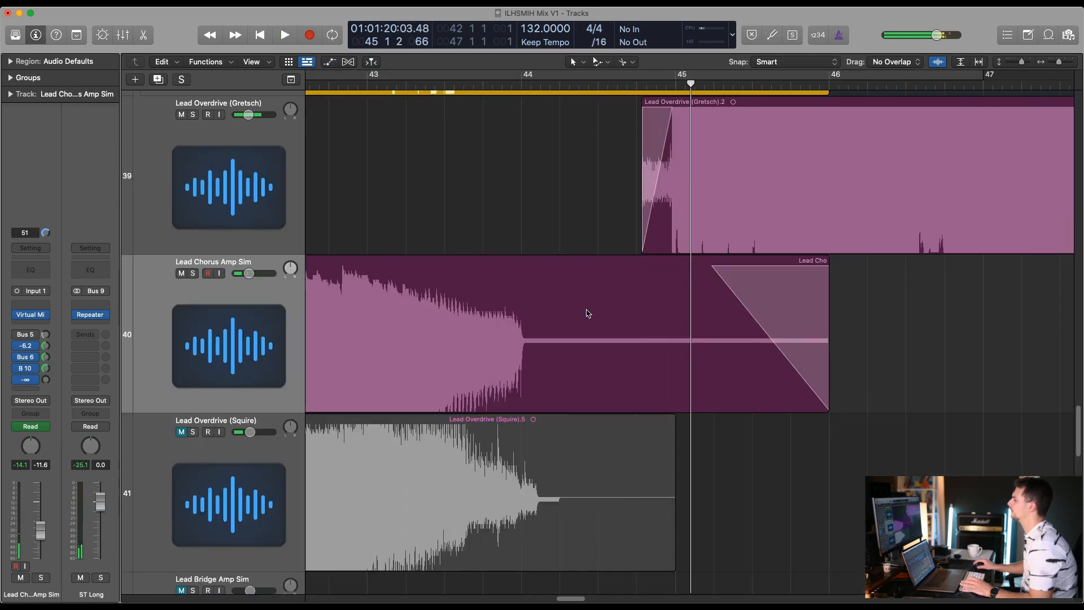
{"action": "left_click_drag", "start_coordinate": [502, 225], "coordinate": [637, 483]}
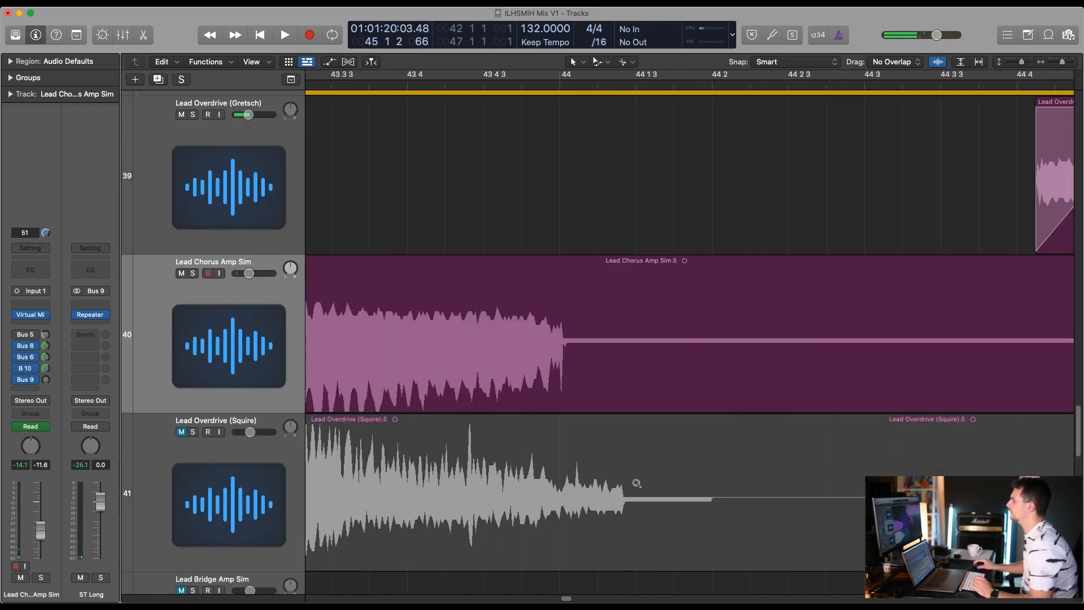
{"action": "right_click", "coordinate": [565, 341]}
{"action": "key", "text": "Delete"}
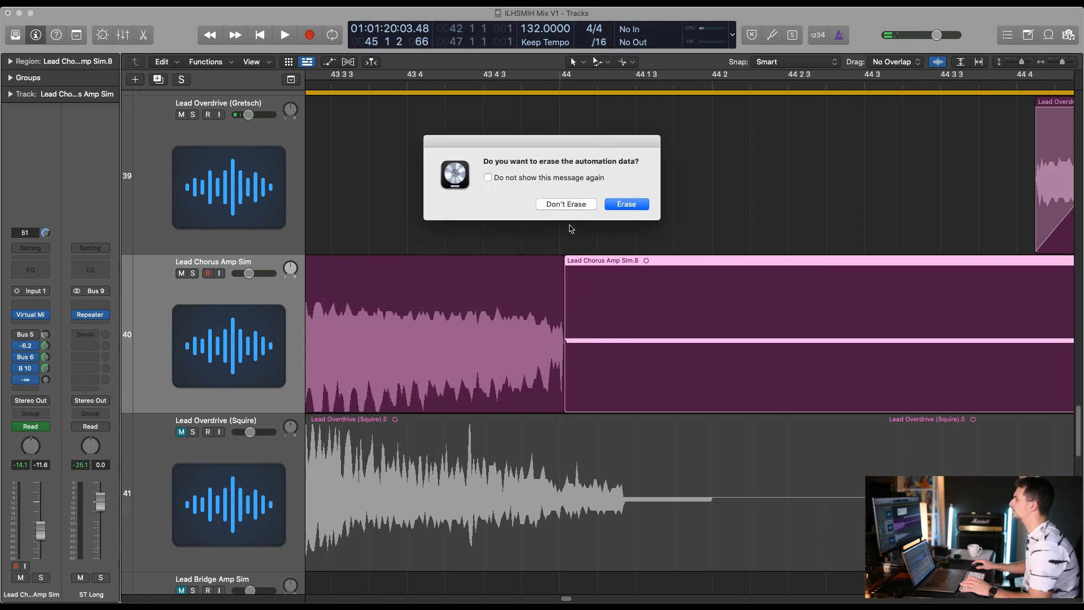
{"action": "key", "text": "Return"}
{"action": "left_click_drag", "start_coordinate": [562, 259], "coordinate": [536, 261]}
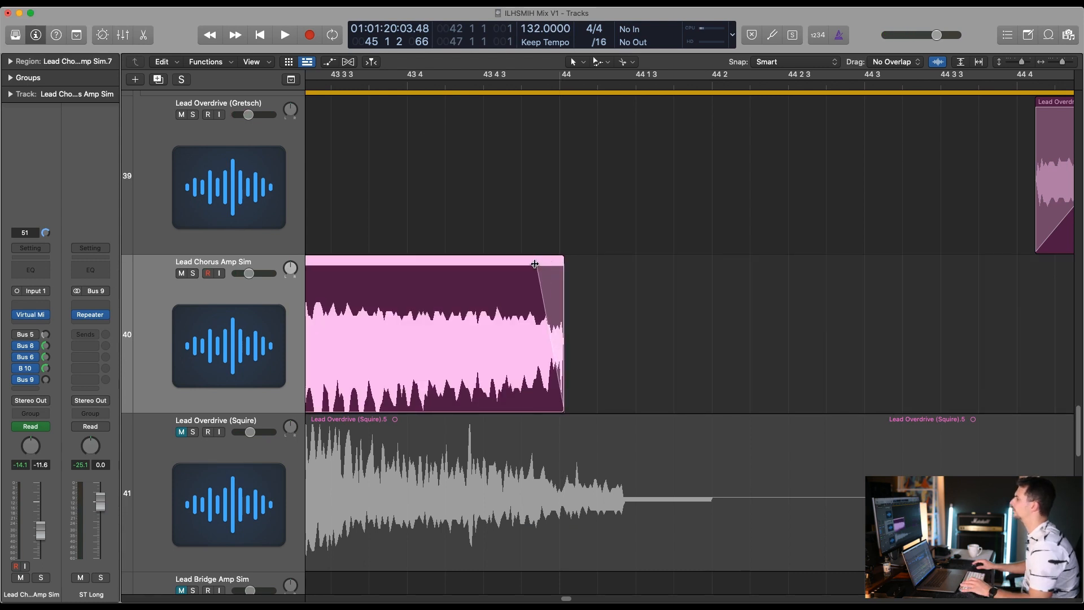
Audition the trimmed end of the chorus lead in the mix from about bar 42
{"action": "left_click", "coordinate": [547, 228], "text": "ctrl+alt"}
{"action": "left_click", "coordinate": [540, 220], "text": "ctrl+alt"}
{"action": "left_click", "coordinate": [543, 87]}
{"action": "key", "text": "space"}
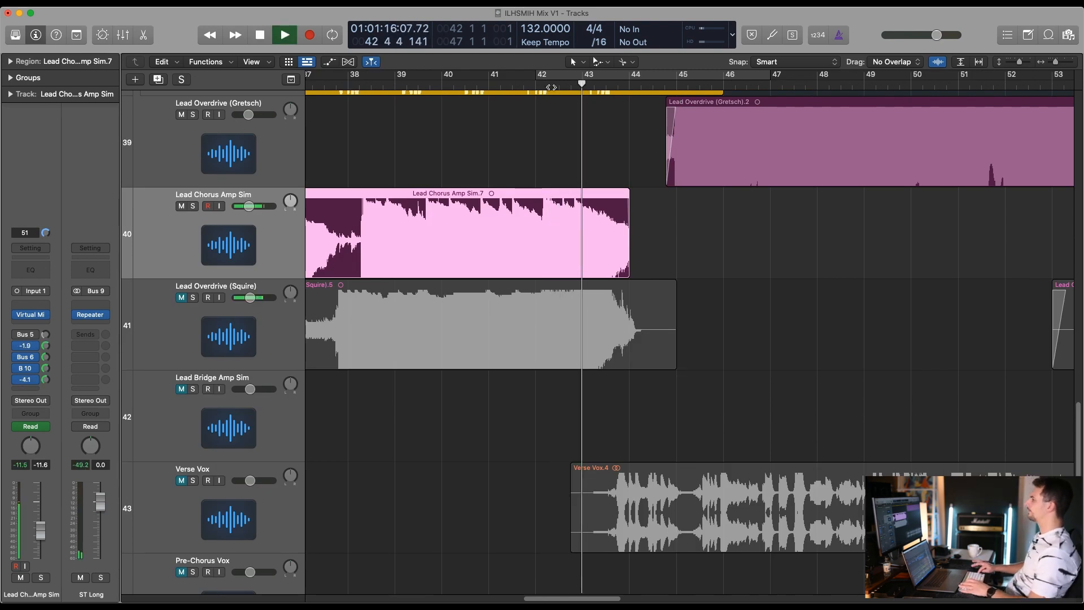
{"action": "left_click", "coordinate": [555, 209], "text": "ctrl+alt"}
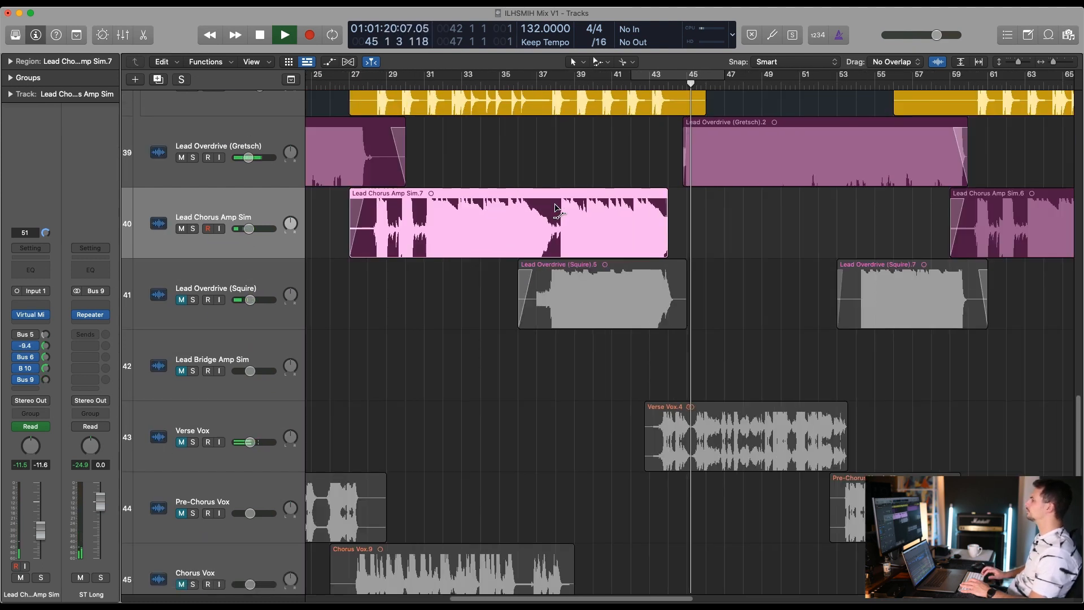
{"action": "scroll", "coordinate": [555, 209], "scroll_direction": "down", "scroll_amount": 3}
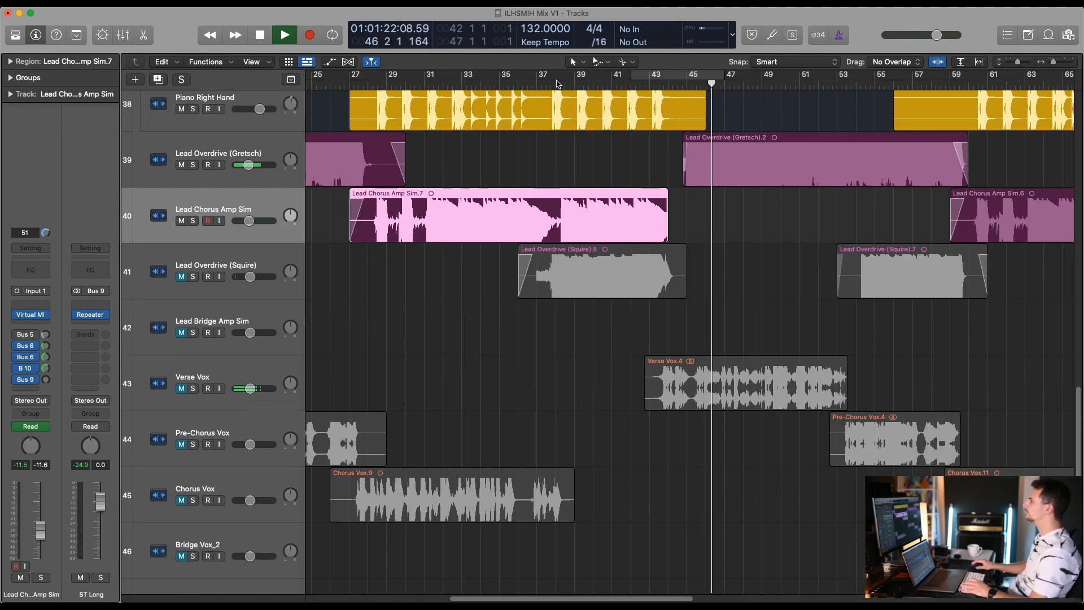
Listen to the Lead Overdrive (Squire) track soloed from about bar 38
{"action": "left_click", "coordinate": [556, 84]}
{"action": "left_click", "coordinate": [190, 276]}
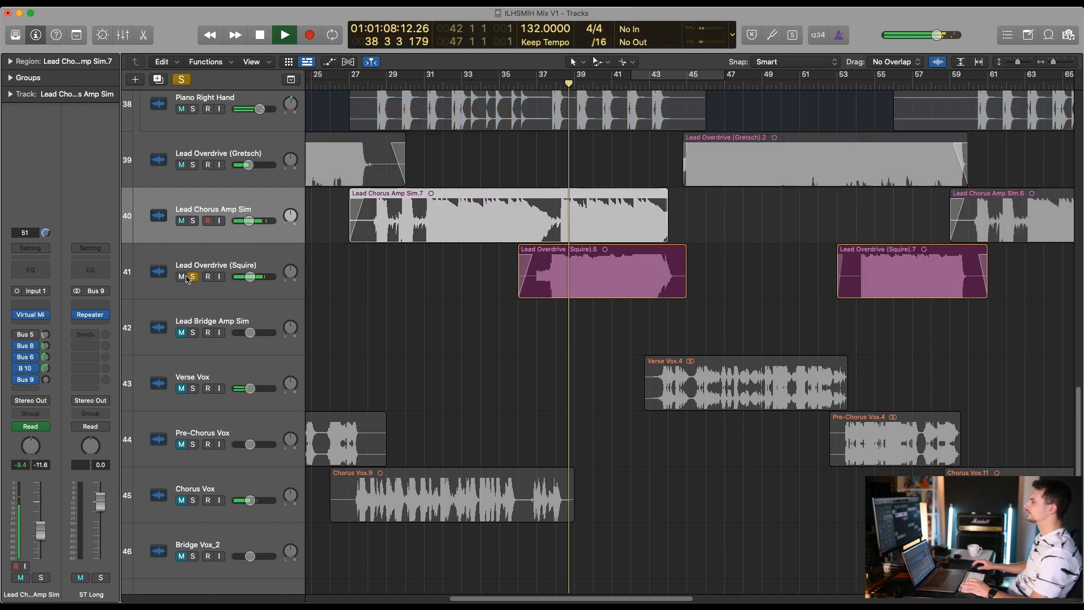
{"action": "left_click", "coordinate": [215, 263]}
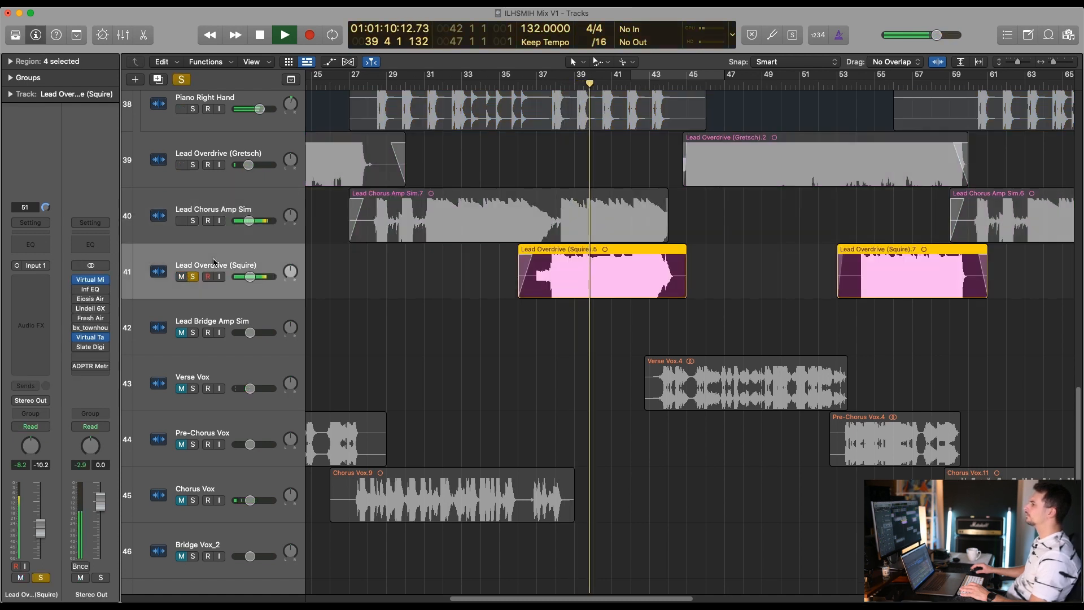
{"action": "left_click", "coordinate": [194, 277]}
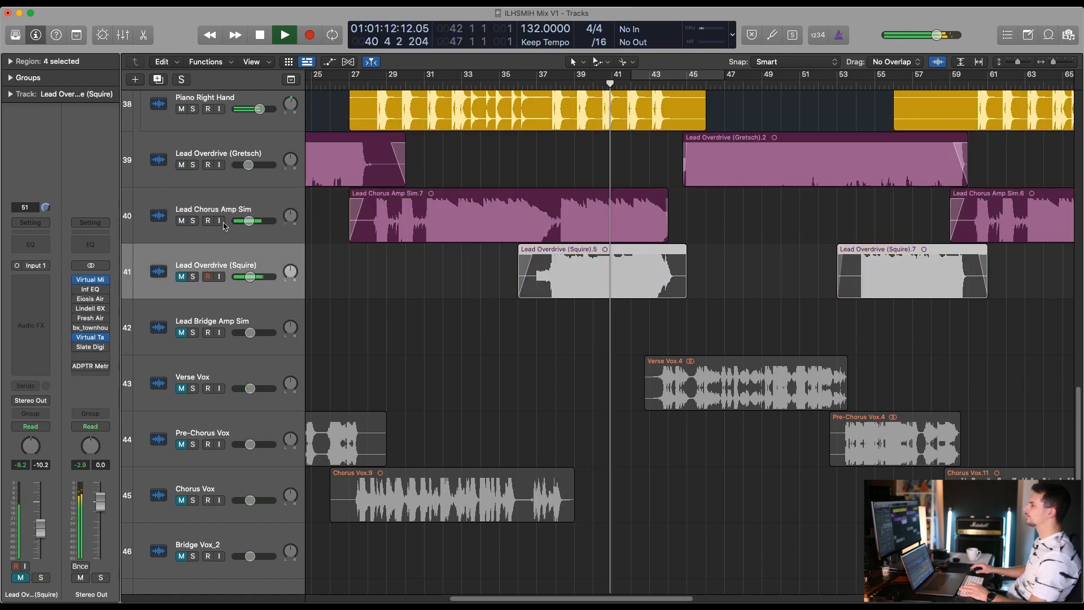
Copy the Lead Chorus Amp Sim channel strip settings to Lead Overdrive (Squire) and unmute the Squire track
{"action": "left_click", "coordinate": [228, 202]}
{"action": "key", "text": "Down"}
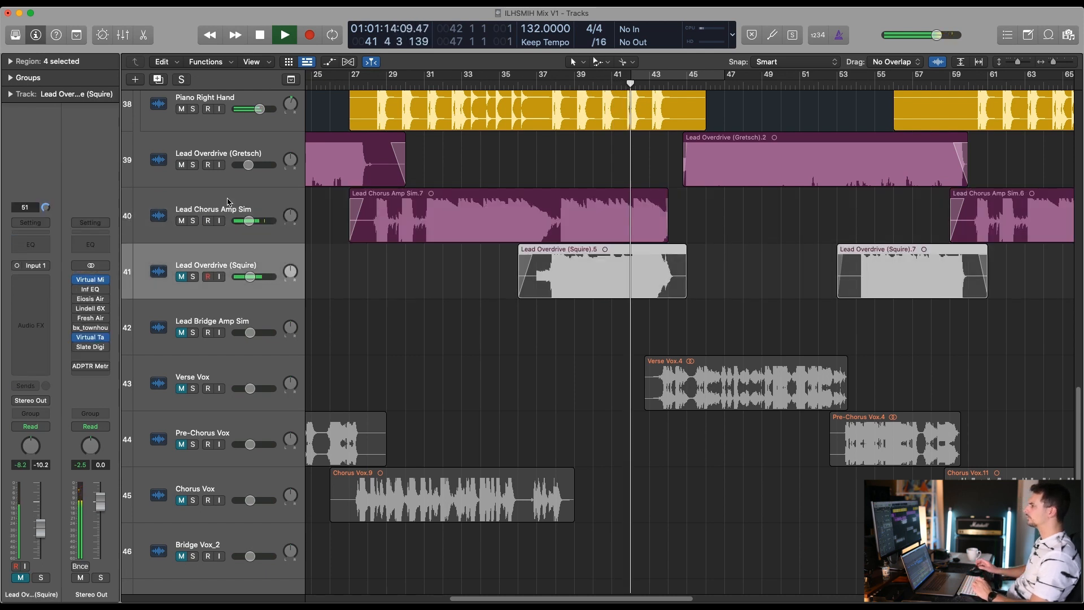
{"action": "left_click", "coordinate": [181, 277]}
Pan the Squire lead to +63 while playing from about bar 39, and bypass its ST Long send with the track soloed
{"action": "left_click", "coordinate": [574, 88]}
{"action": "left_click_drag", "start_coordinate": [289, 272], "coordinate": [309, 277]}
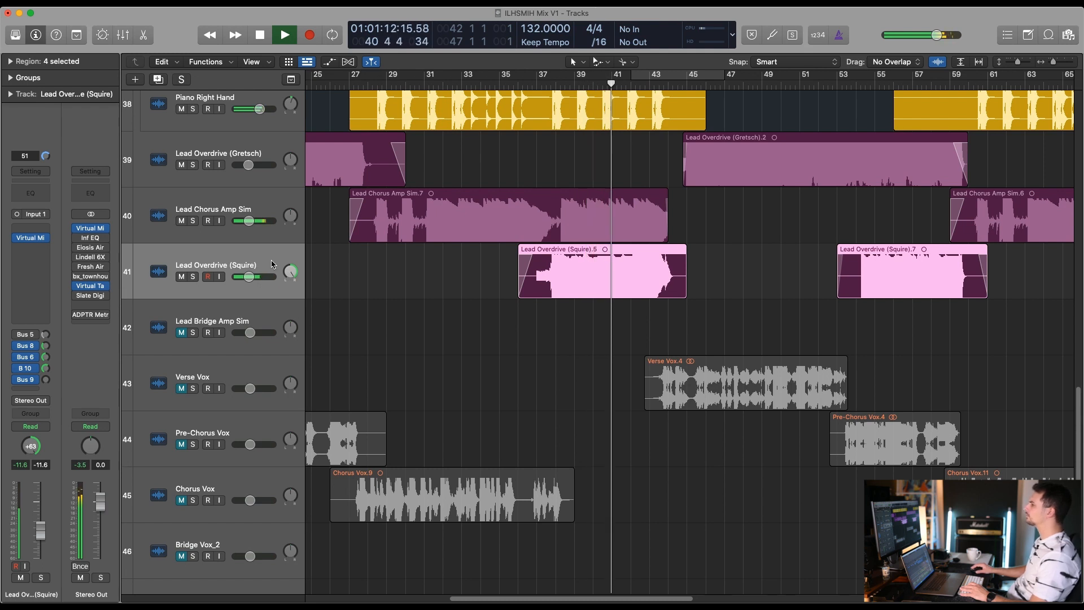
{"action": "left_click", "coordinate": [193, 277]}
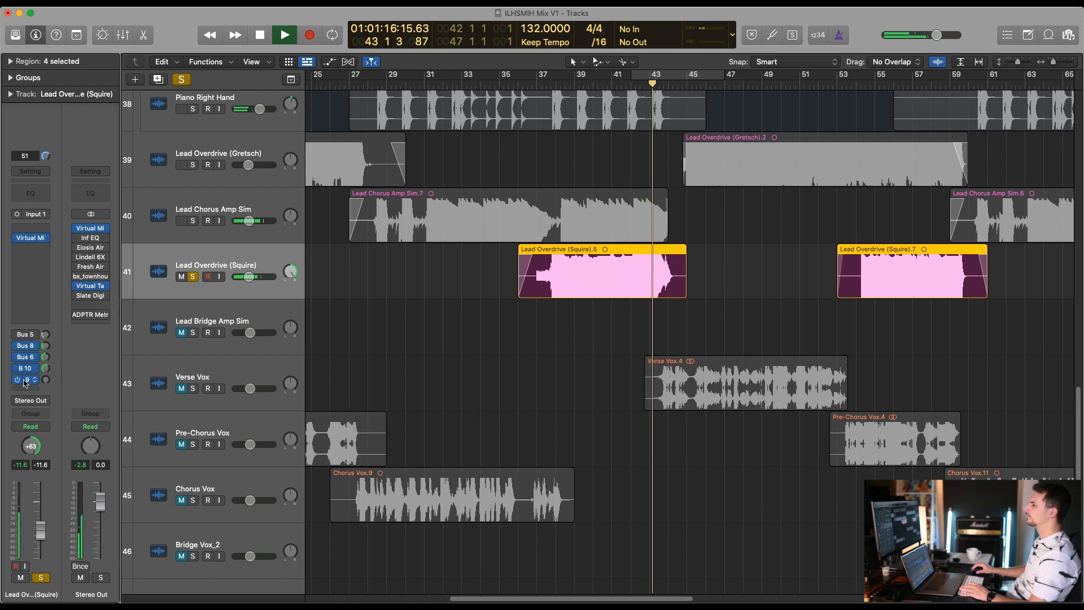
{"action": "key", "text": "space"}
Cut off the noisy tail of the first Lead Overdrive (Squire) region at about bar 44 and add a fade-out, auditioning the result
{"action": "left_click_drag", "start_coordinate": [640, 236], "coordinate": [705, 340]}
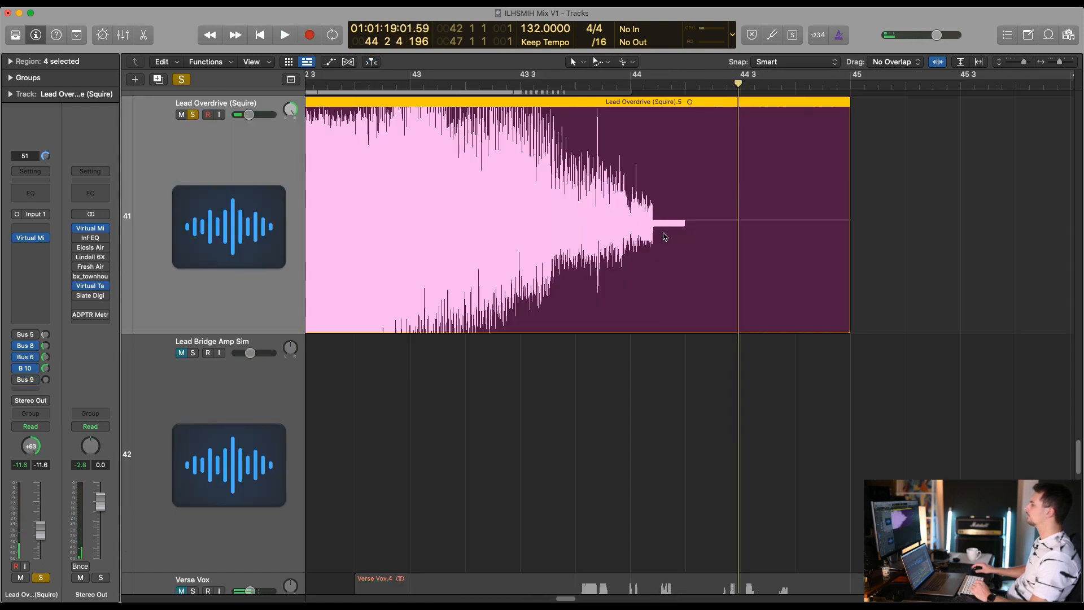
{"action": "left_click", "coordinate": [631, 211]}
{"action": "key", "text": "Delete"}
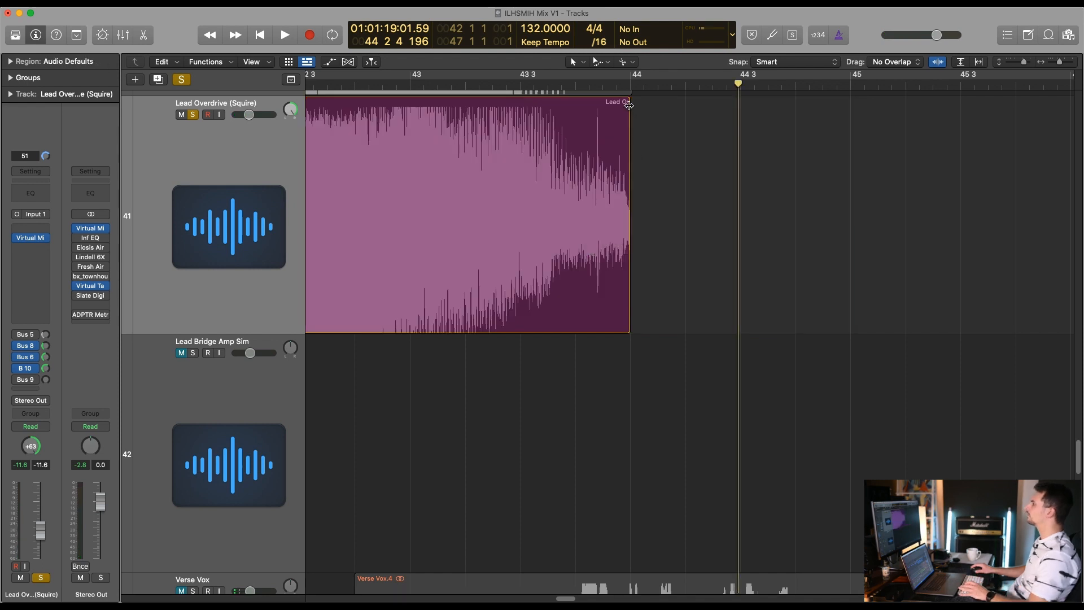
{"action": "left_click_drag", "start_coordinate": [628, 106], "coordinate": [550, 118]}
{"action": "left_click", "coordinate": [492, 85]}
{"action": "key", "text": "space"}
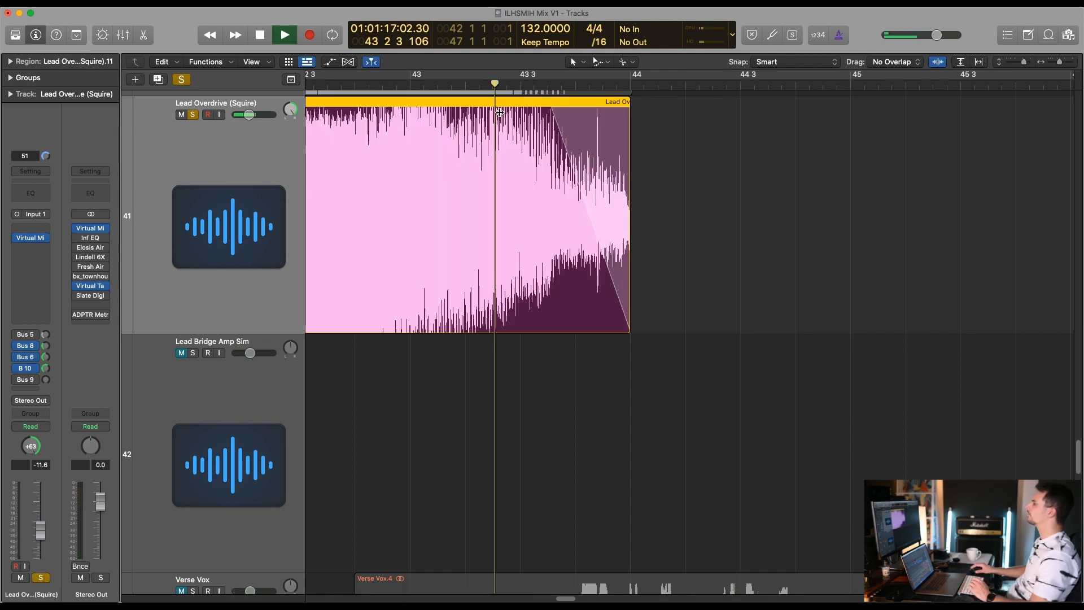
{"action": "left_click", "coordinate": [510, 239], "text": "ctrl+alt"}
Play the soloed Squire lead from about bar 39 and set its FG-A equalizer's MF2 gain to +4.00 dB
{"action": "left_click", "coordinate": [569, 85]}
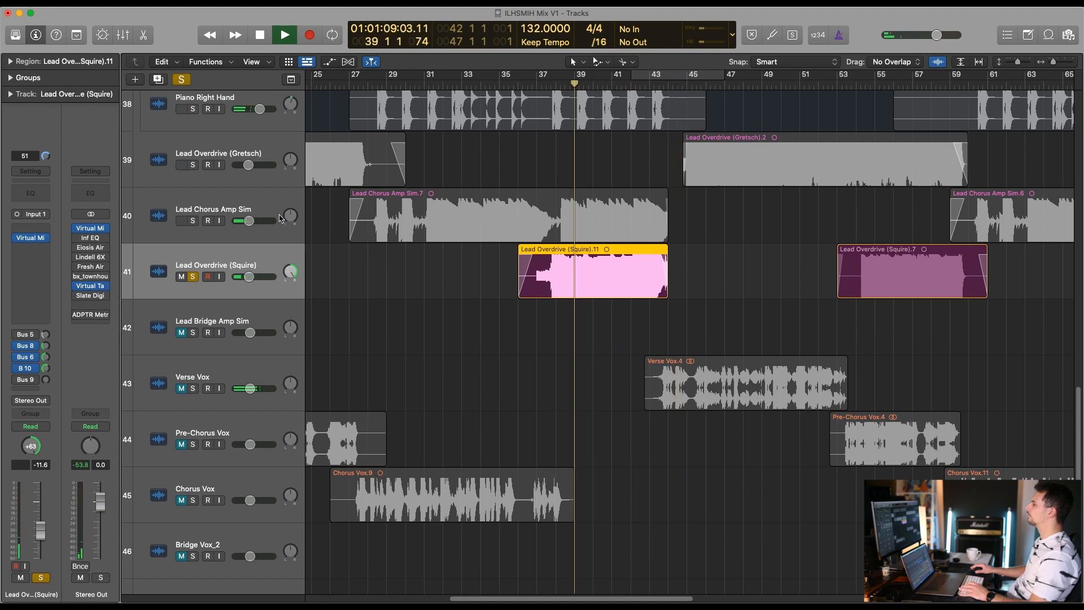
{"action": "left_click", "coordinate": [33, 239]}
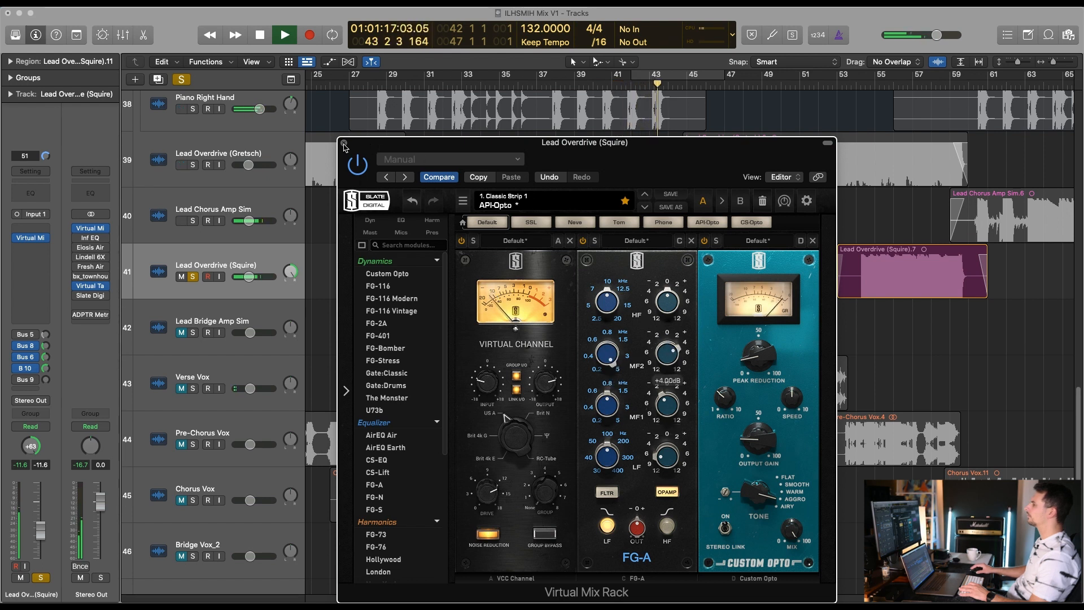
{"action": "left_click", "coordinate": [344, 145]}
Cut off and delete the noisy start of the first Lead Overdrive (Squire) region just before bar 38, auditioning the result
{"action": "left_click", "coordinate": [573, 84]}
{"action": "key", "text": "z"}
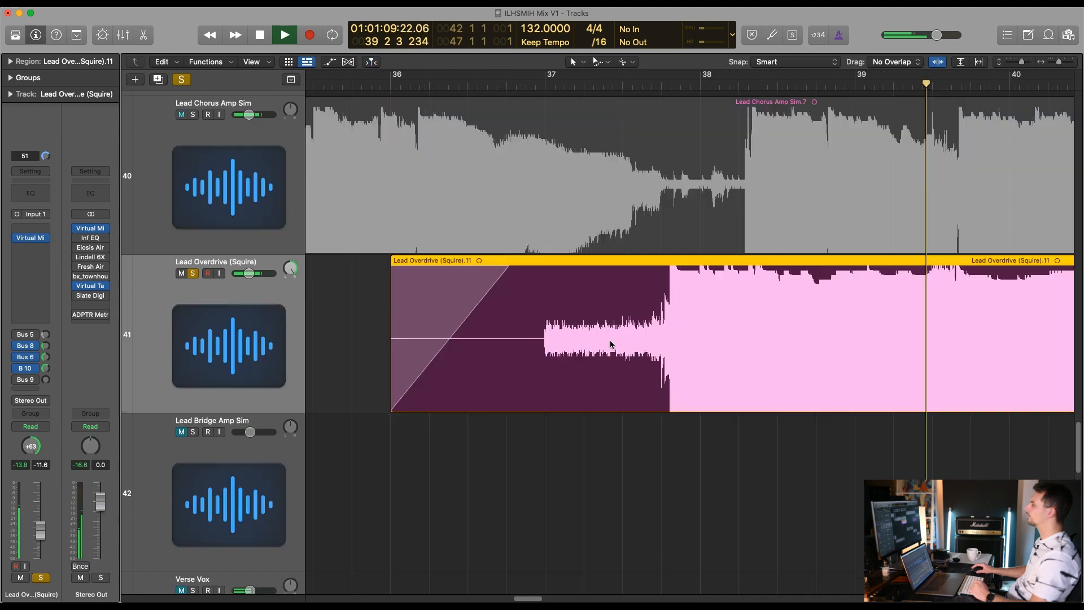
{"action": "left_click", "coordinate": [546, 85]}
{"action": "left_click", "coordinate": [649, 465]}
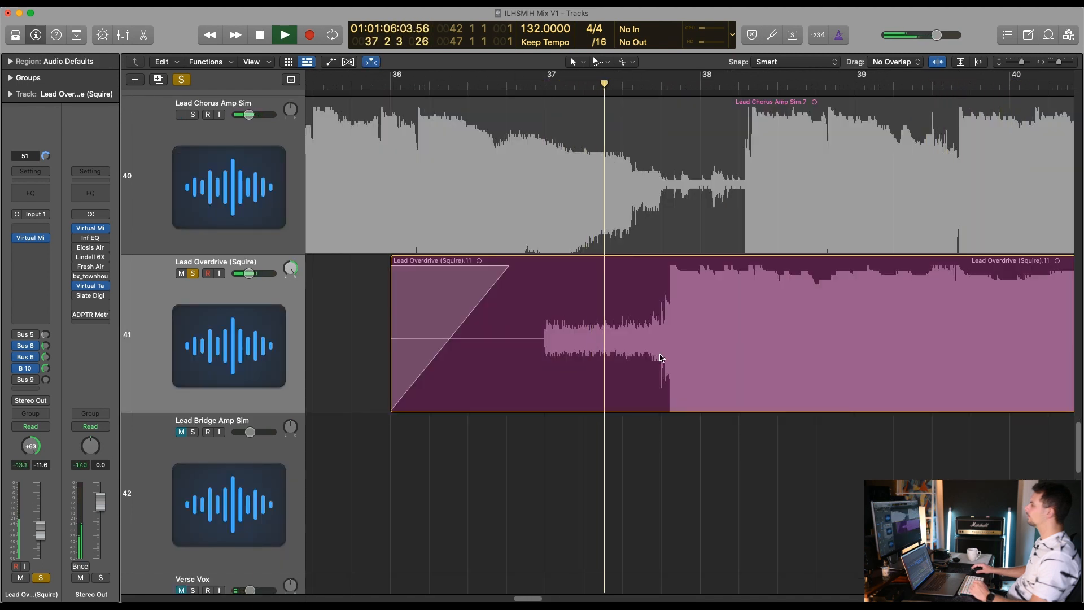
{"action": "key", "text": "space"}
{"action": "left_click_drag", "start_coordinate": [652, 310], "coordinate": [700, 352]}
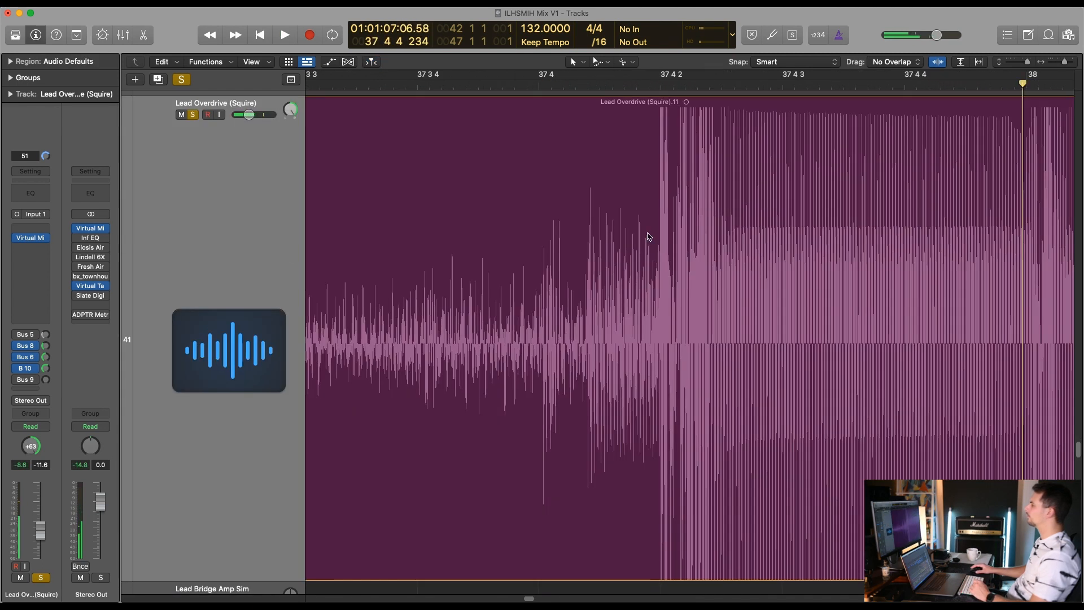
{"action": "right_click", "coordinate": [603, 240]}
{"action": "left_click_drag", "start_coordinate": [605, 104], "coordinate": [660, 106]}
{"action": "left_click", "coordinate": [614, 220], "text": "ctrl+alt"}
{"action": "left_click", "coordinate": [467, 331]}
{"action": "key", "text": "BackSpace"}
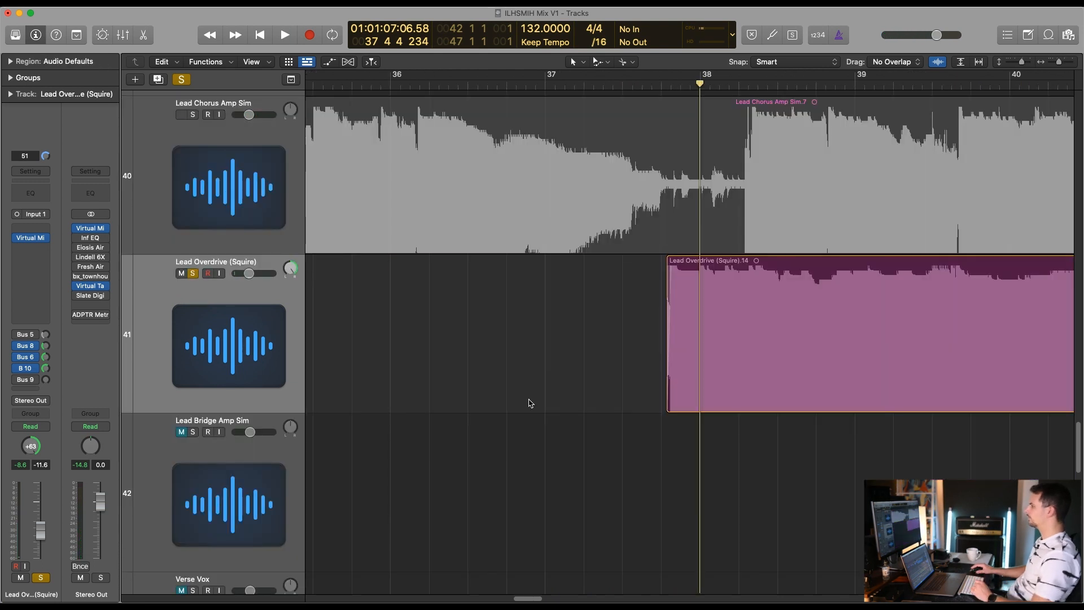
{"action": "left_click", "coordinate": [530, 402], "text": "ctrl+alt"}
{"action": "key", "text": "space"}
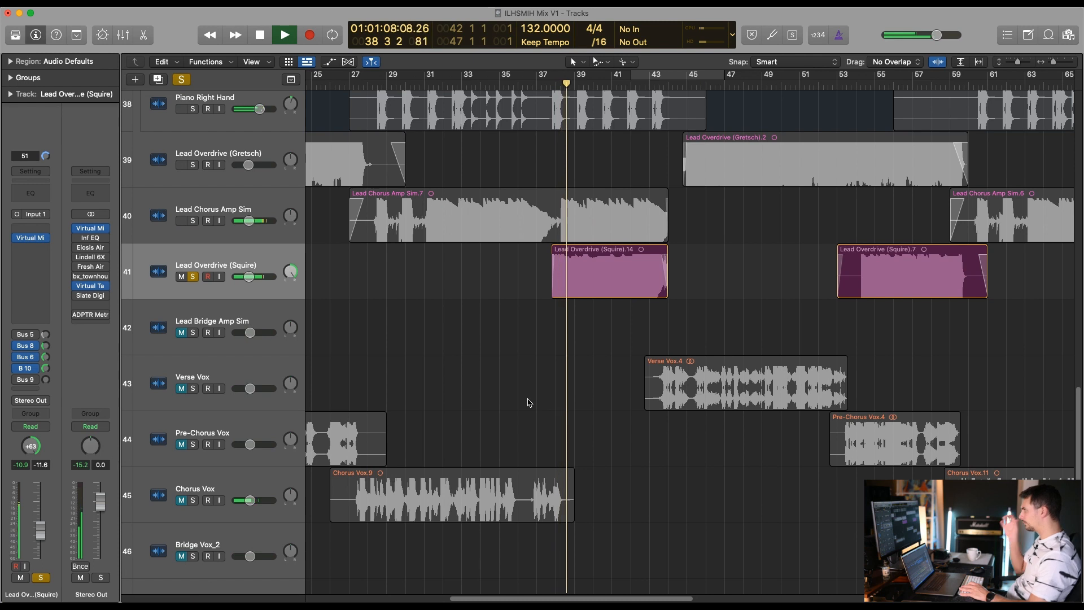
{"action": "key", "text": "space"}
Add a Bus 32 send to Lead Overdrive (Squire), with its return channel named Dyl L
{"action": "left_click", "coordinate": [30, 393]}
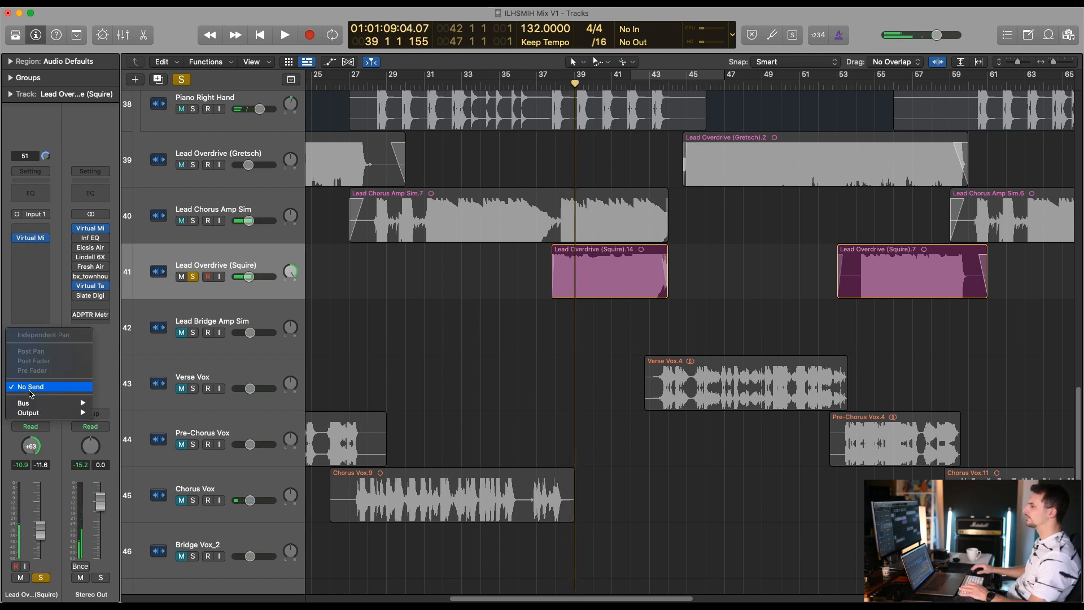
{"action": "mouse_move", "coordinate": [53, 405]}
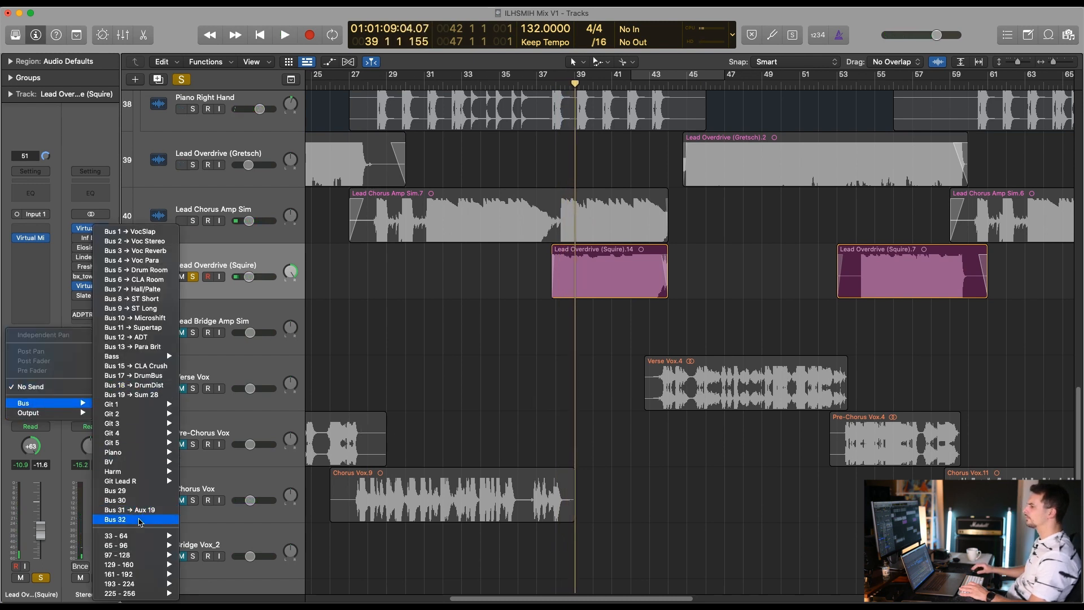
{"action": "left_click", "coordinate": [141, 520]}
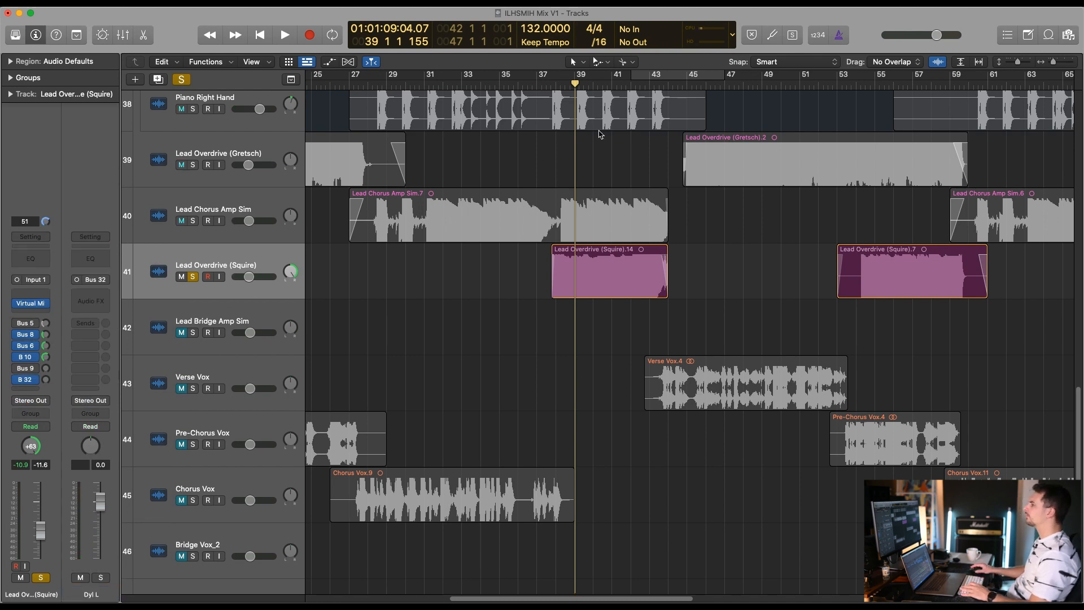
Insert the D16 Group Repeater delay plug-in on the Dyl L return channel
{"action": "left_click", "coordinate": [103, 299]}
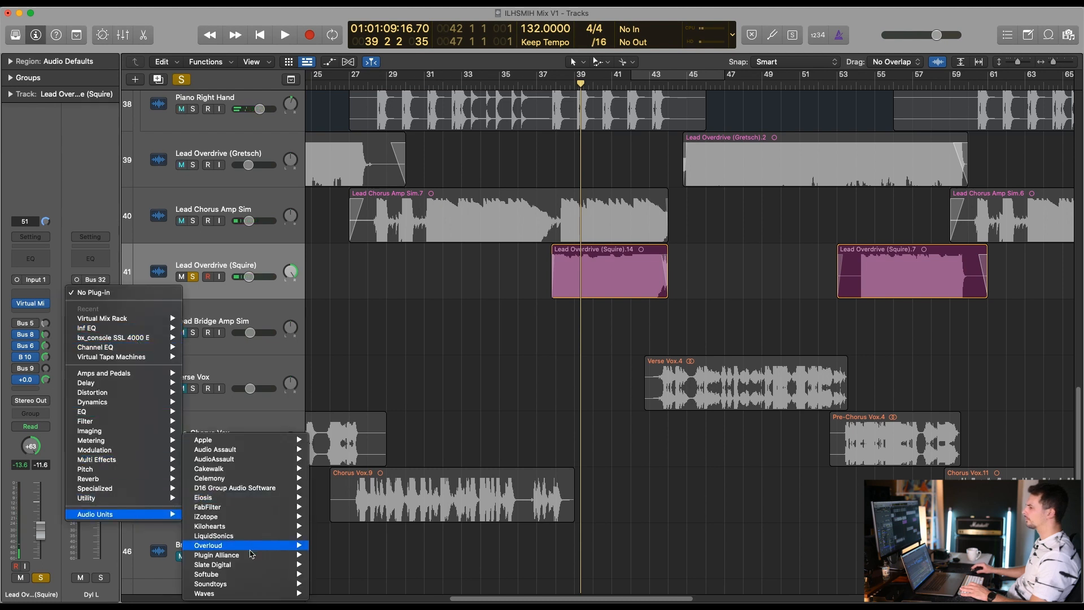
{"action": "mouse_move", "coordinate": [250, 508]}
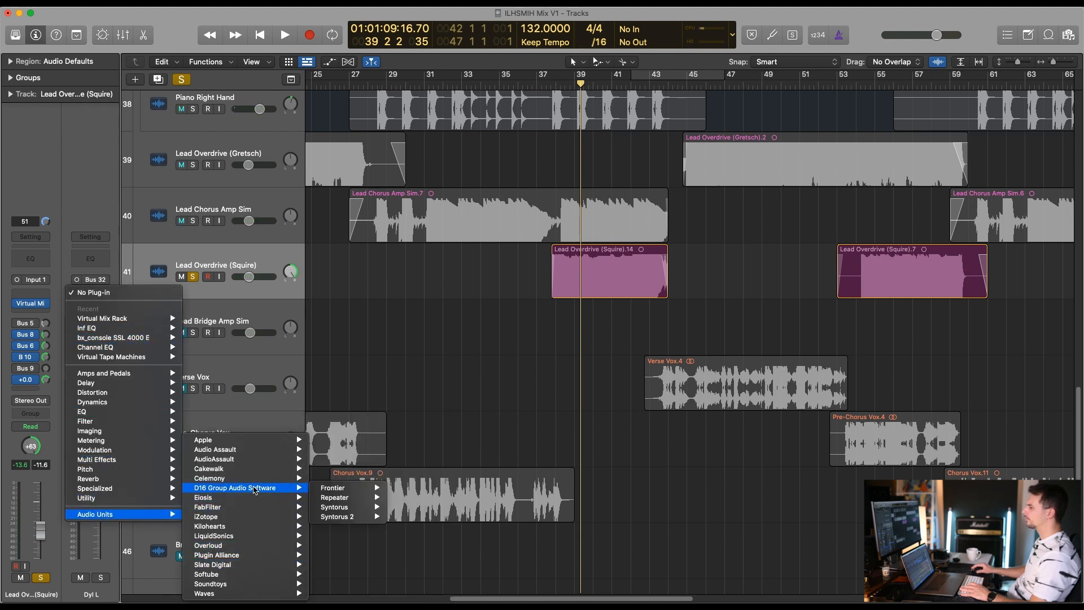
{"action": "left_click", "coordinate": [390, 494]}
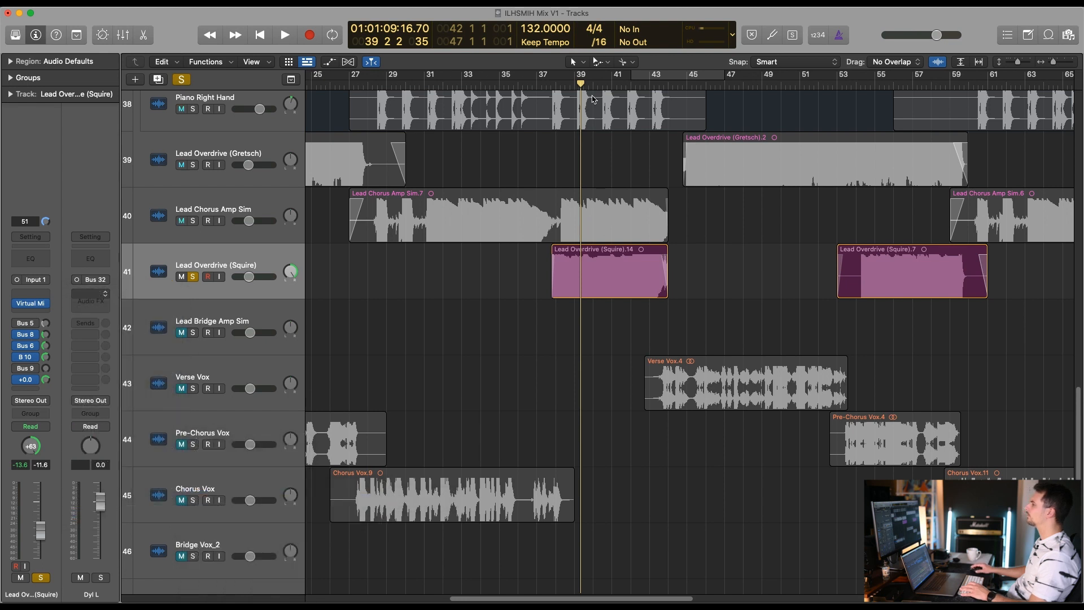
Pan the Dyl L return channel to -64 while playing the soloed Squire lead from about bar 39
{"action": "key", "text": "space"}
{"action": "left_click_drag", "start_coordinate": [593, 263], "coordinate": [598, 272]}
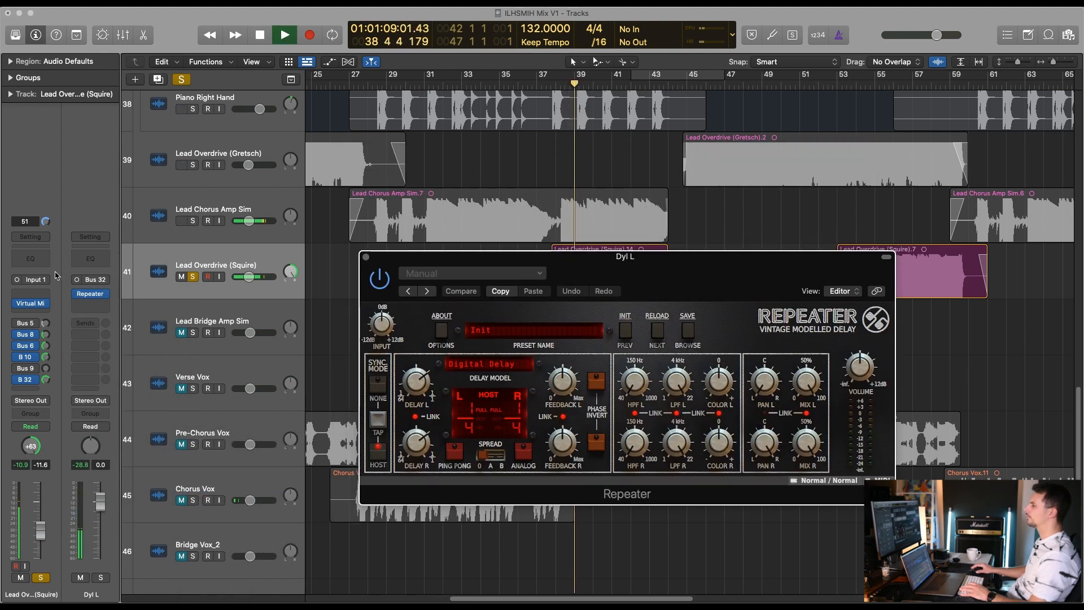
{"action": "left_click_drag", "start_coordinate": [90, 446], "coordinate": [91, 484]}
{"action": "key", "text": "space"}
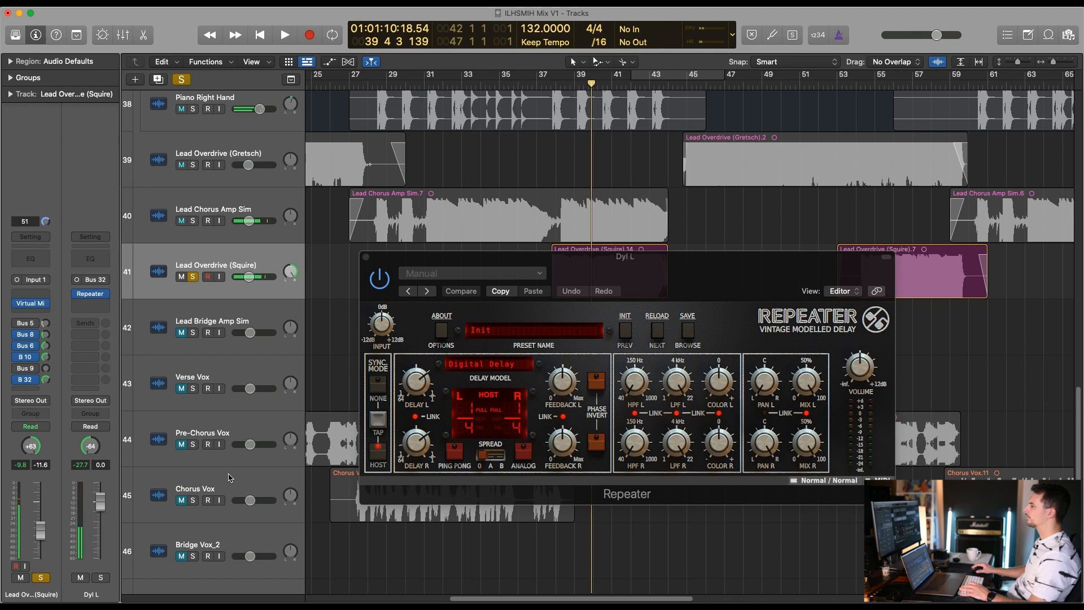
Set Repeater's linked delay time to 1/8 and listen to the soloed lead
{"action": "left_click_drag", "start_coordinate": [415, 392], "coordinate": [416, 414]}
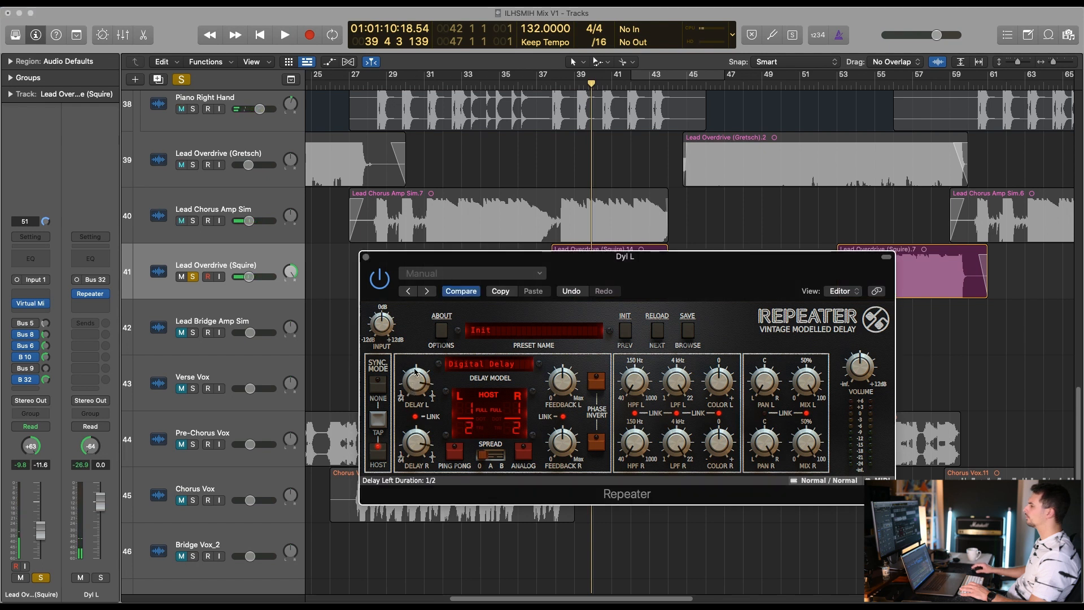
{"action": "key", "text": "space"}
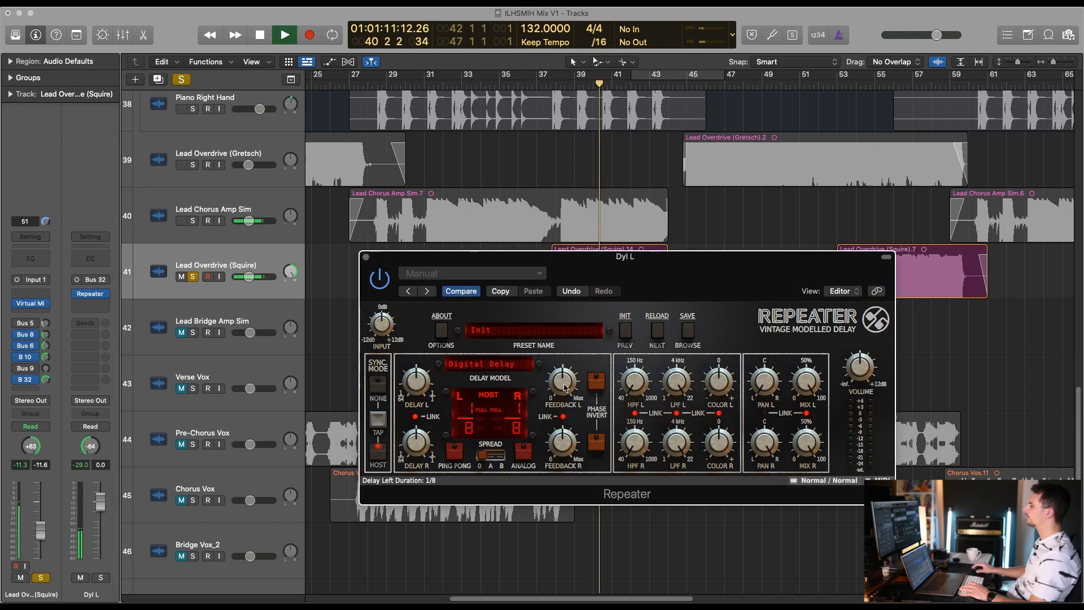
{"action": "left_click_drag", "start_coordinate": [373, 262], "coordinate": [359, 301]}
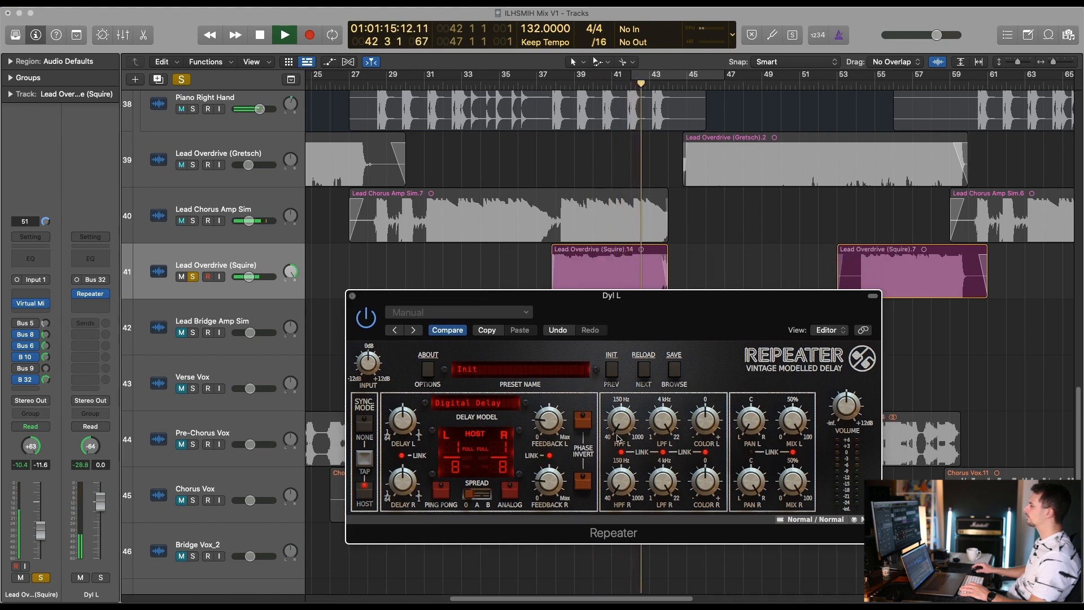
Audition the Tape Delay Modern and Telephone 2 delay models in Repeater and apply Telephone 1, replaying from about bar 39
{"action": "left_click", "coordinate": [476, 402]}
{"action": "left_click", "coordinate": [655, 434]}
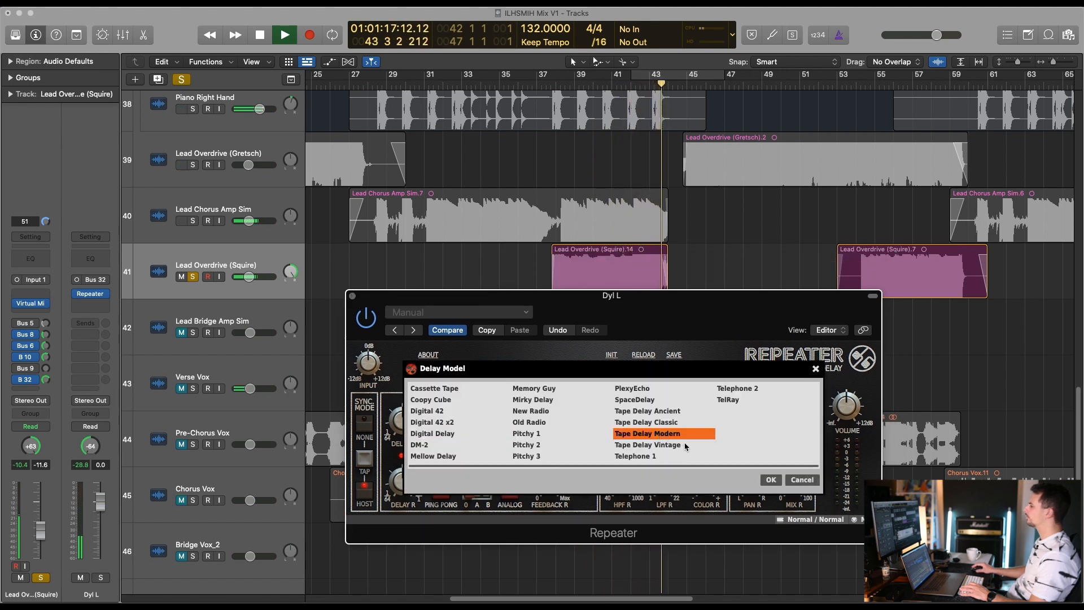
{"action": "left_click", "coordinate": [569, 84]}
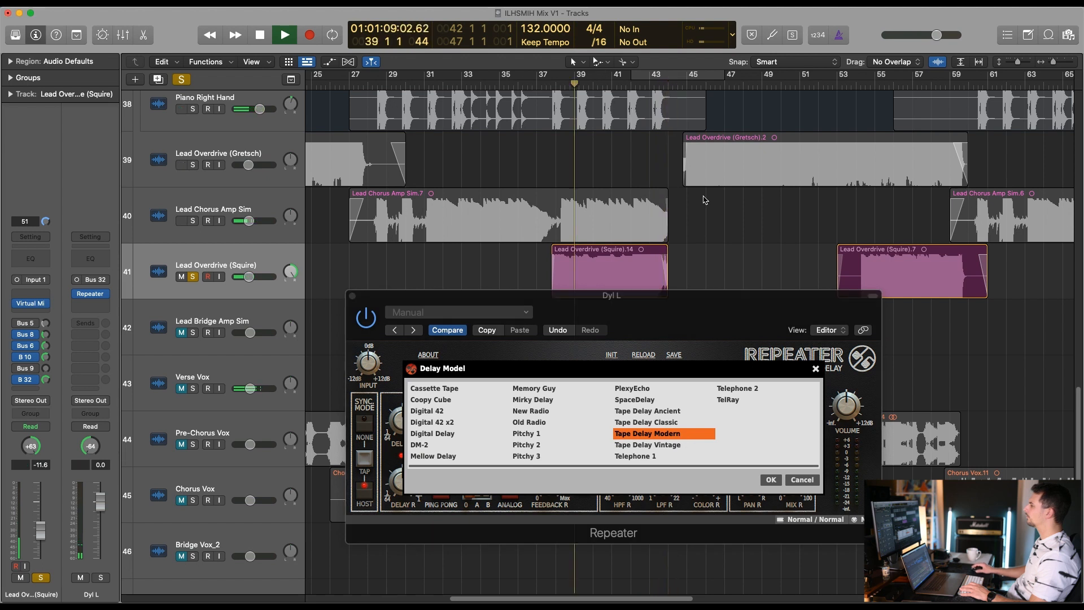
{"action": "left_click", "coordinate": [738, 388]}
{"action": "left_click", "coordinate": [642, 456]}
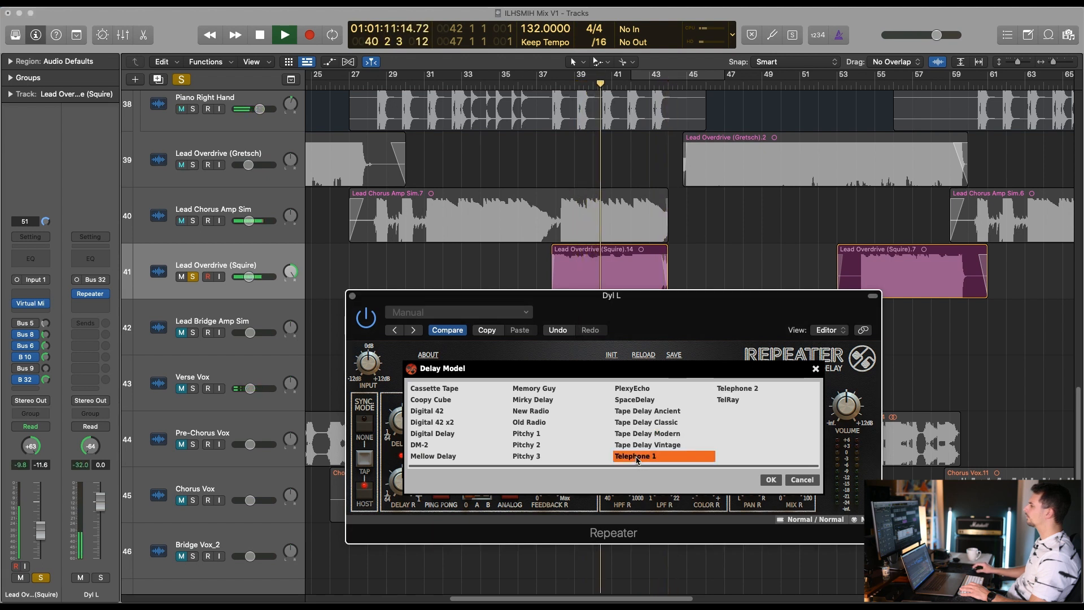
{"action": "left_click", "coordinate": [770, 479]}
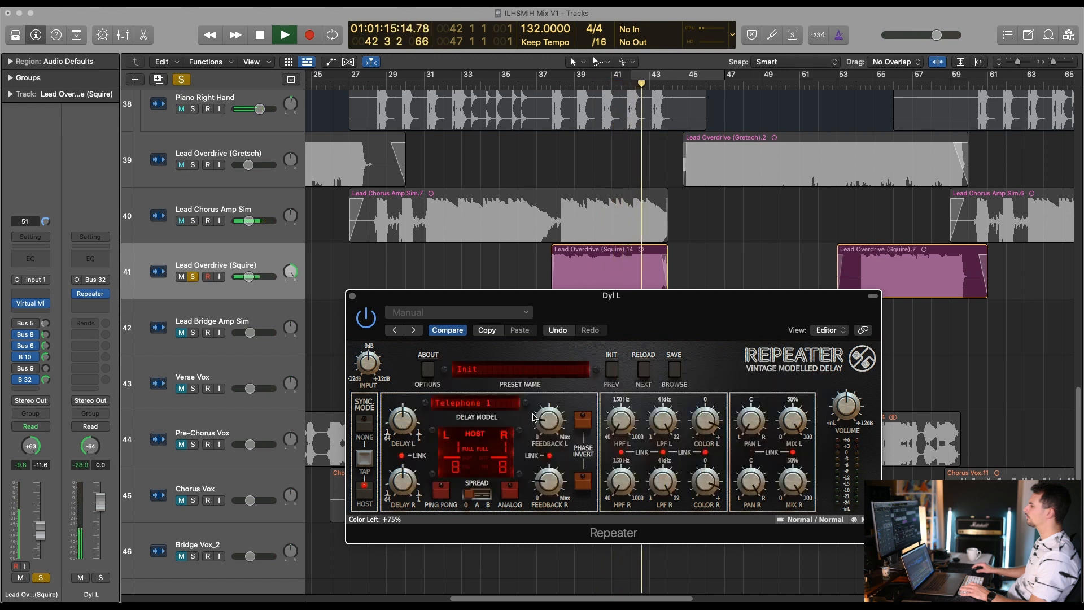
{"action": "left_click", "coordinate": [569, 87]}
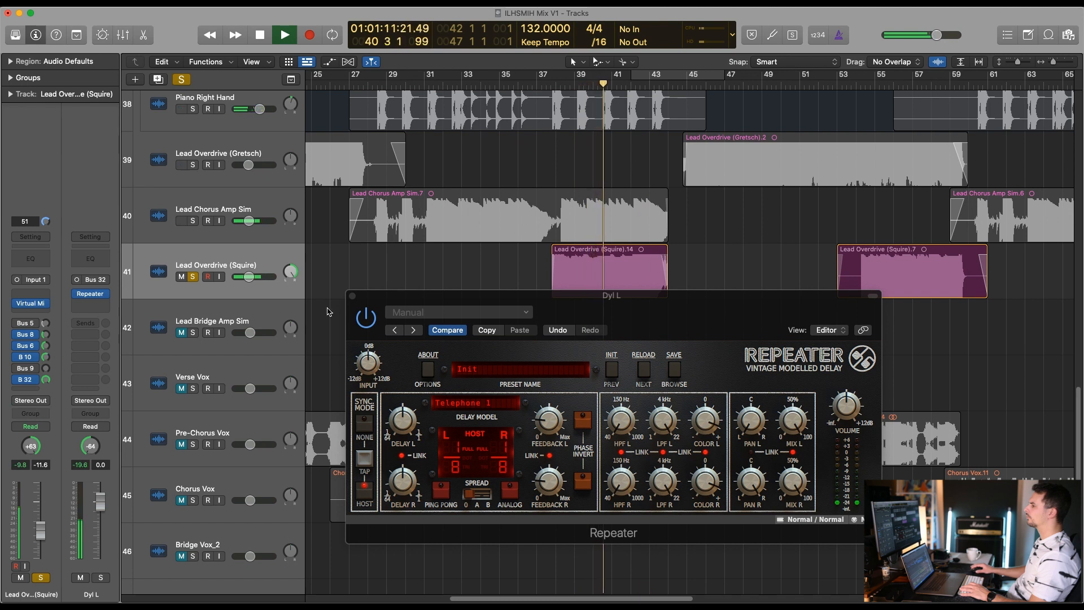
Change Repeater's delay model to Tape Delay Vintage
{"action": "left_click", "coordinate": [551, 371]}
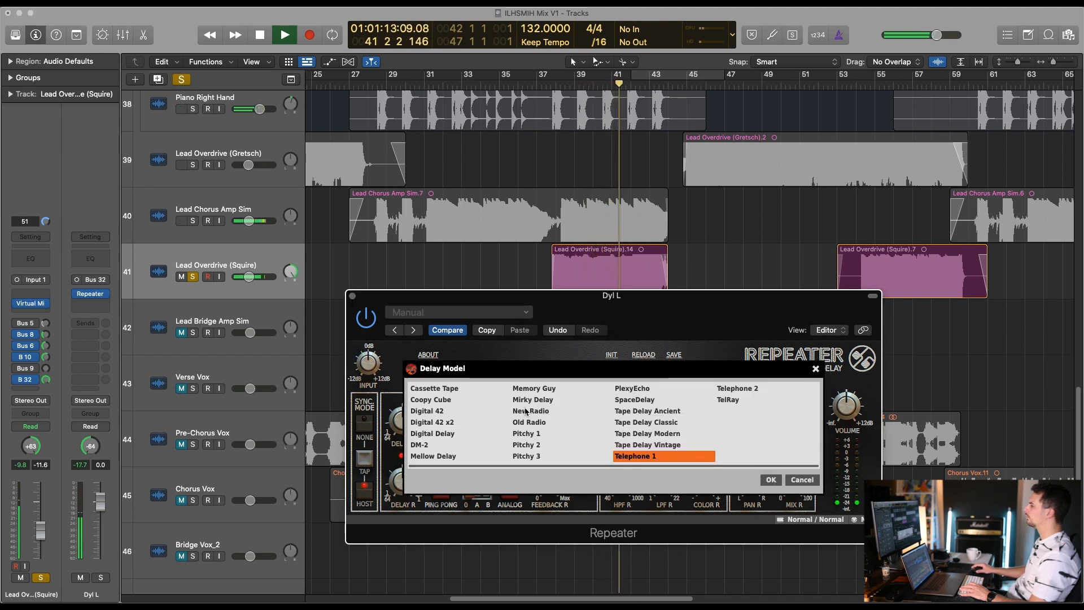
{"action": "left_click", "coordinate": [663, 446]}
{"action": "left_click", "coordinate": [771, 479]}
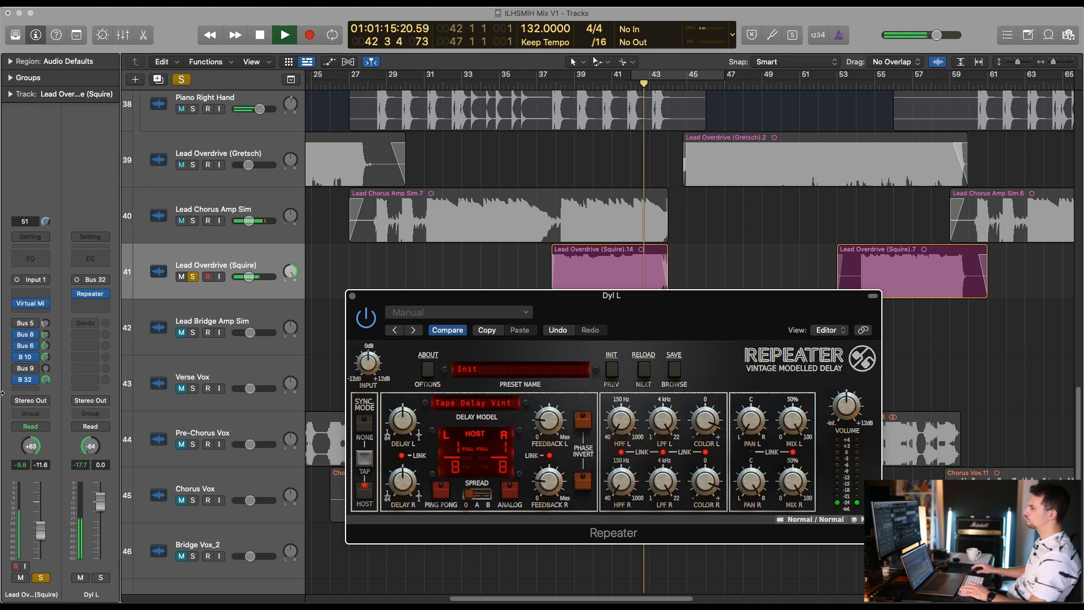
Set the Squire track's Bus 32 send to +1.7 dB, then close Repeater and unsolo the track
{"action": "left_click_drag", "start_coordinate": [46, 380], "coordinate": [45, 379]}
{"action": "left_click", "coordinate": [435, 271]}
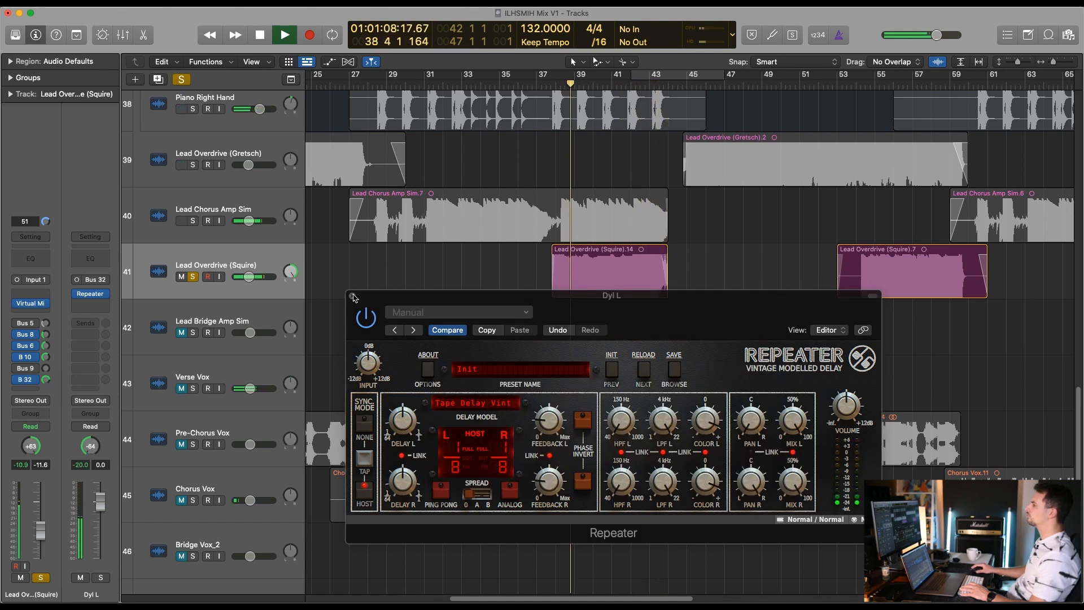
{"action": "left_click", "coordinate": [352, 295]}
{"action": "left_click", "coordinate": [192, 276]}
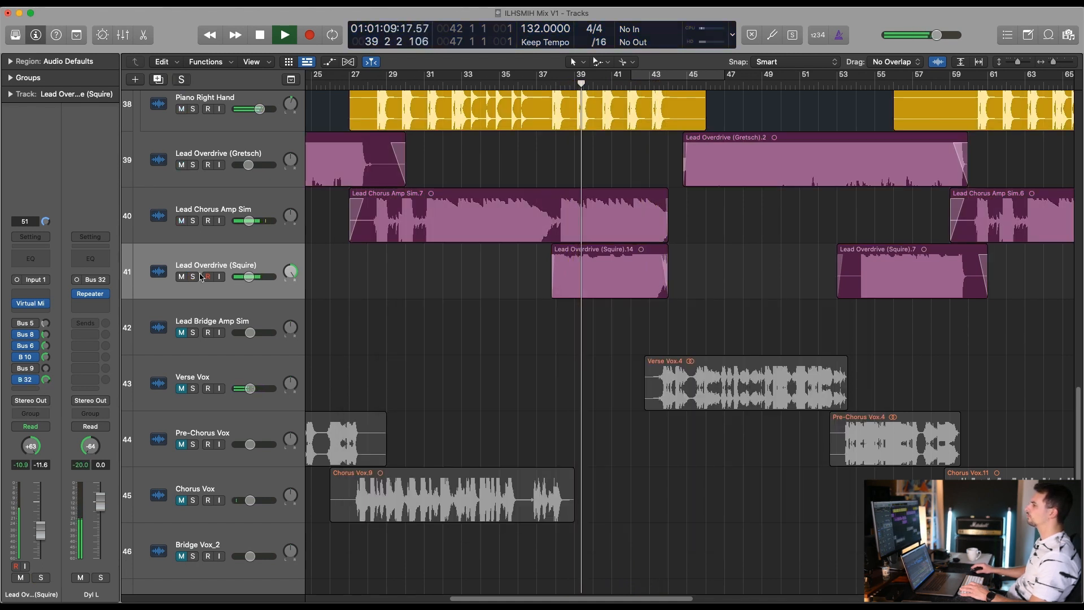
Listen to the unsoloed Squire lead in the mix from about bar 39 and look over its regions against the other tracks
{"action": "left_click", "coordinate": [222, 261]}
{"action": "key", "text": "super+Left"}
{"action": "key", "text": "super+Down"}
{"action": "key", "text": "super+Down"}
{"action": "key", "text": "super+Up"}
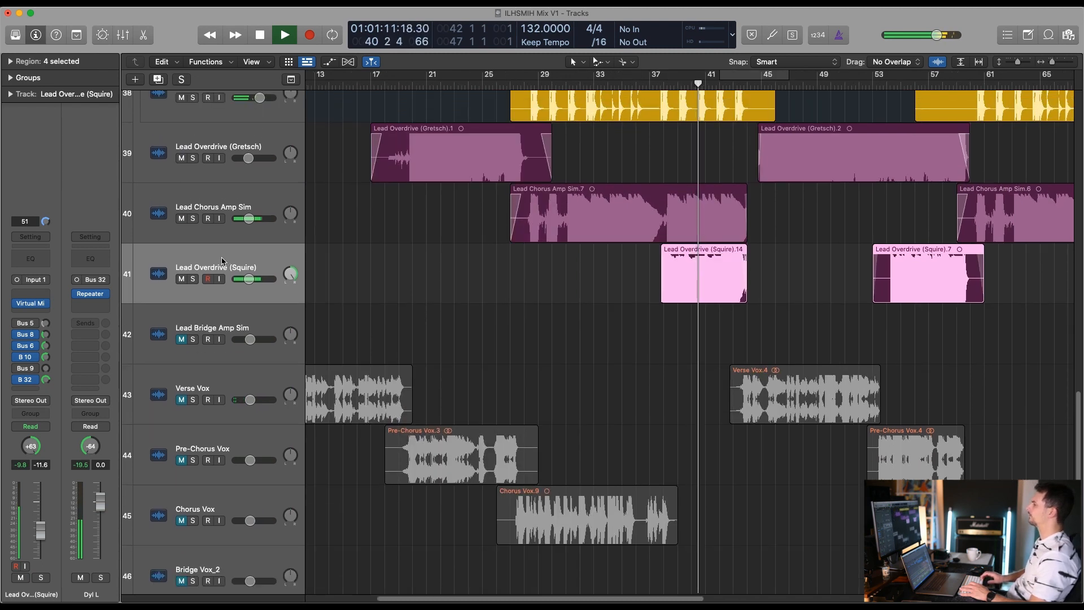
{"action": "key", "text": "super+Up"}
{"action": "key", "text": "super+Up"}
{"action": "key", "text": "super+Up"}
{"action": "key", "text": "super+Left"}
{"action": "key", "text": "super+Up"}
{"action": "key", "text": "super+Left"}
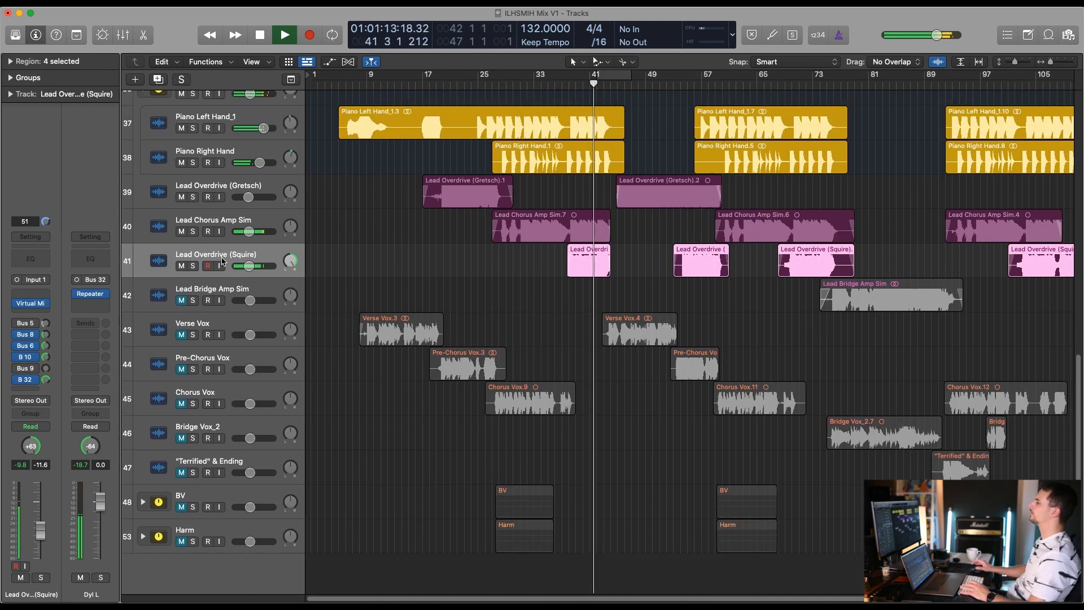
{"action": "scroll", "coordinate": [384, 311], "scroll_direction": "left", "scroll_amount": 1}
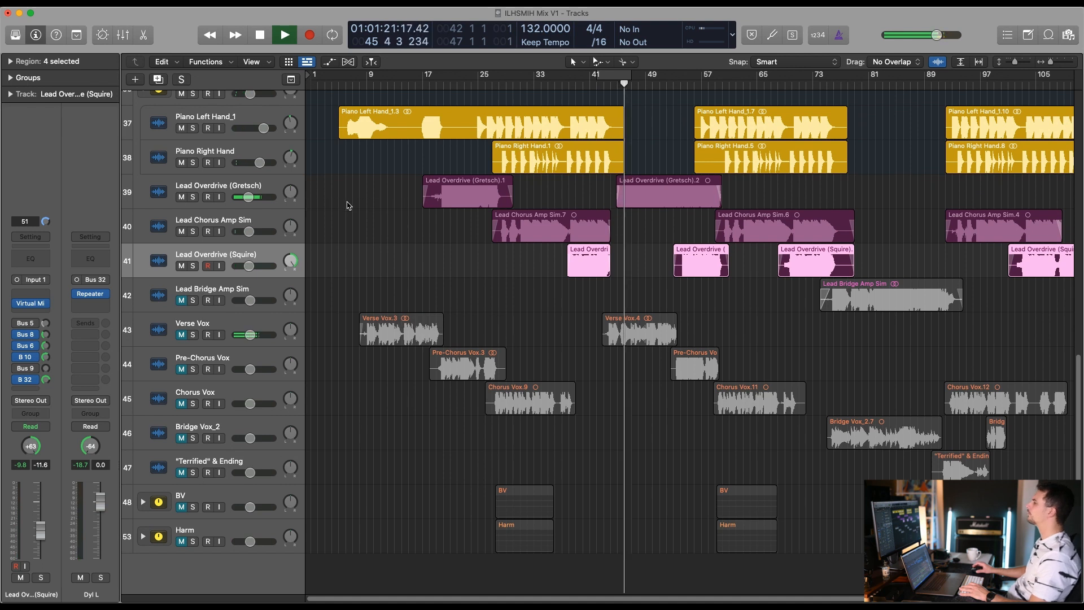
{"action": "scroll", "coordinate": [338, 212], "scroll_direction": "up", "scroll_amount": 5}
{"action": "scroll", "coordinate": [361, 222], "scroll_direction": "up", "scroll_amount": 7}
{"action": "scroll", "coordinate": [367, 229], "scroll_direction": "down", "scroll_amount": 11}
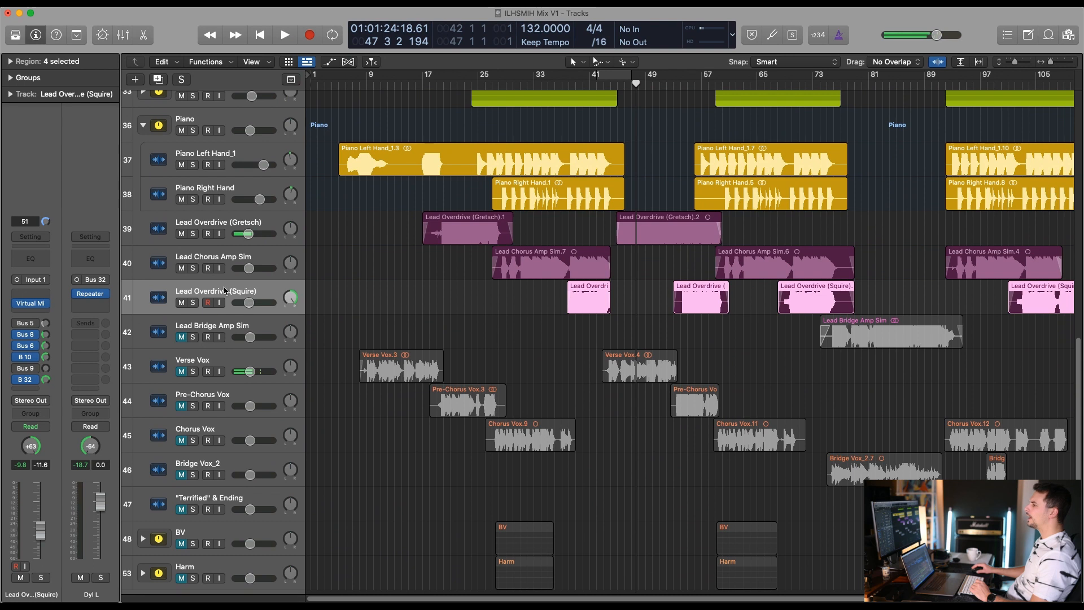
Return the playhead to bar 39 and review the Squire track's Virtual Mix Rack settings
{"action": "left_click_drag", "start_coordinate": [497, 214], "coordinate": [993, 455]}
{"action": "left_click", "coordinate": [235, 188]}
{"action": "left_click", "coordinate": [251, 237]}
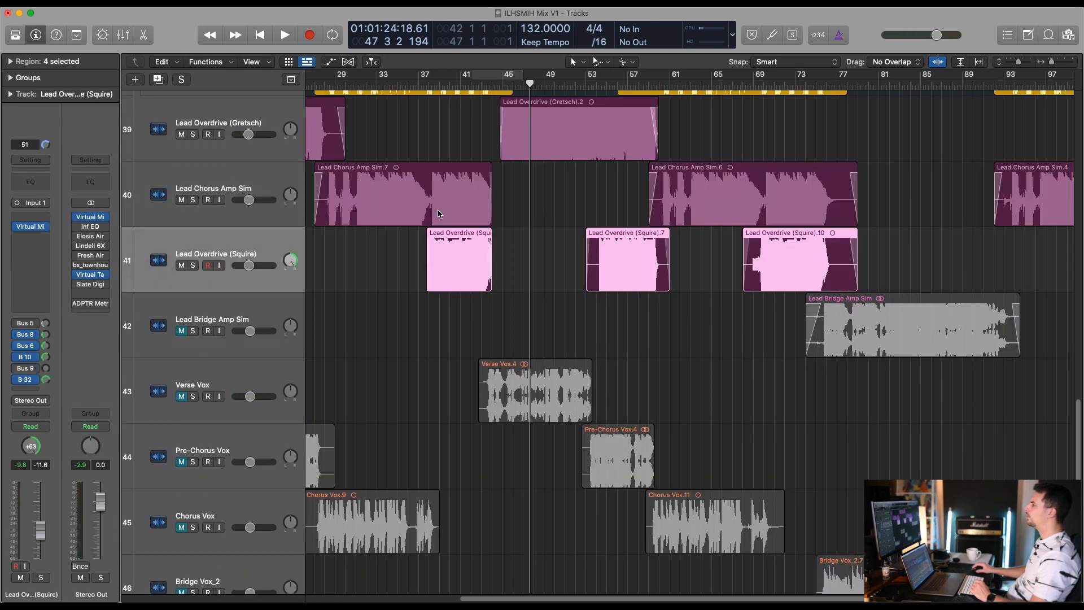
{"action": "left_click", "coordinate": [441, 94]}
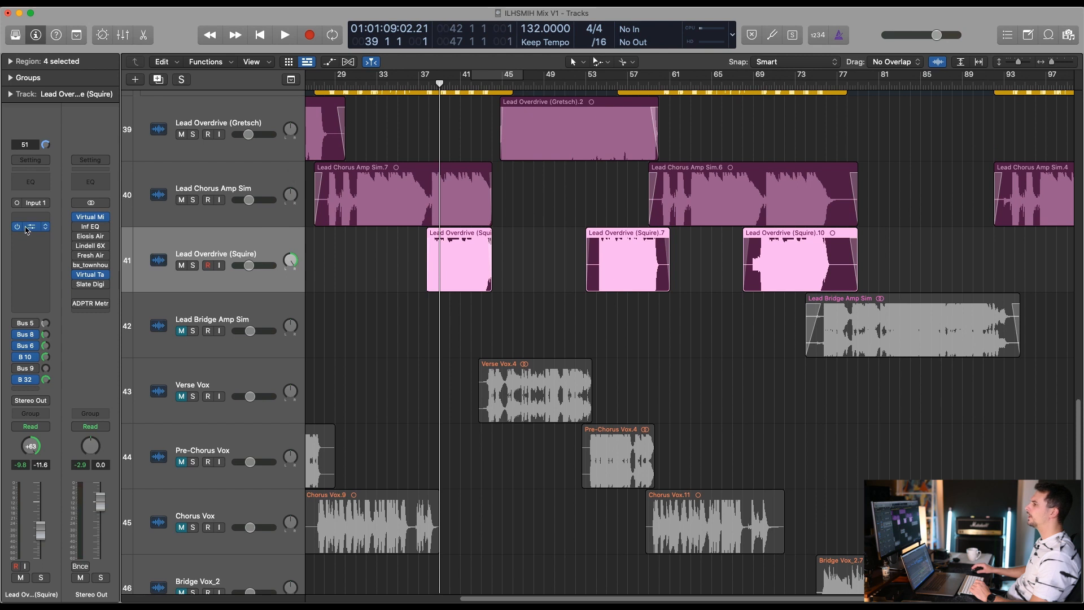
{"action": "left_click", "coordinate": [27, 230]}
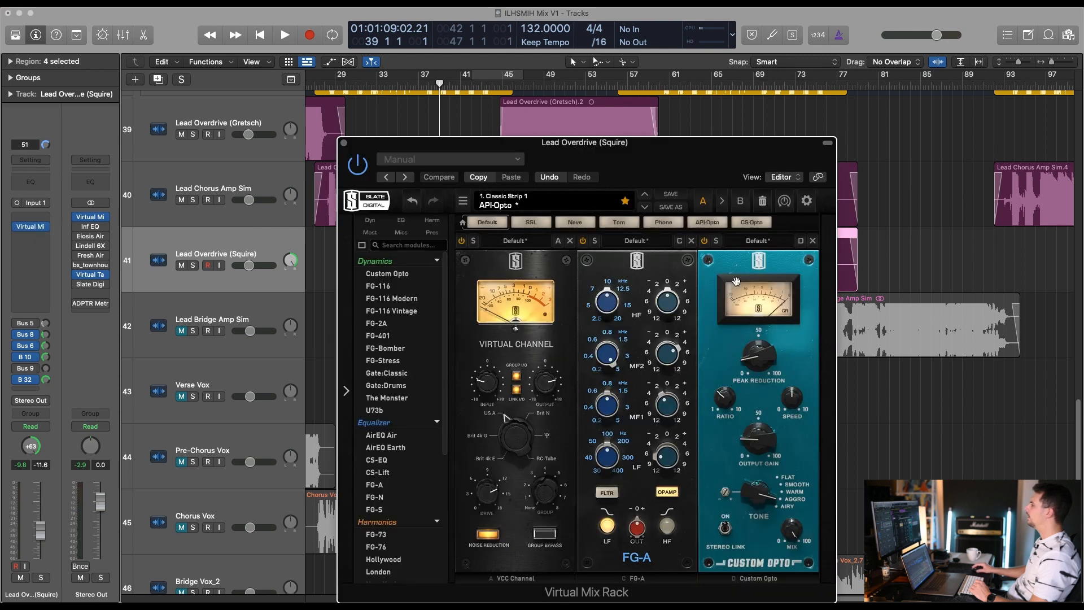
{"action": "left_click", "coordinate": [344, 144]}
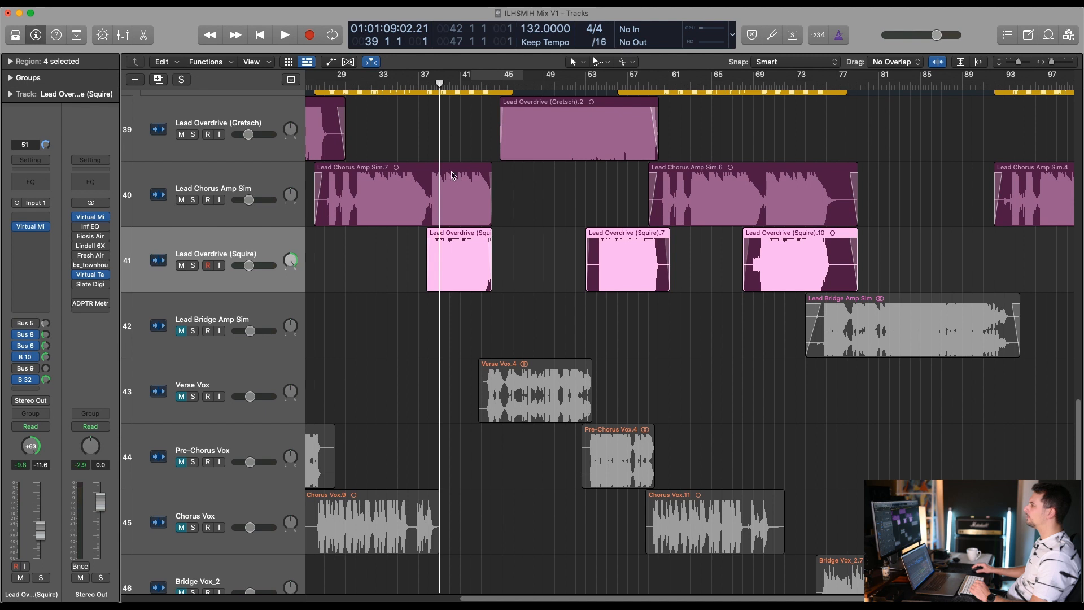
Check the Bus 32 send and its Repeater plug-in, then solo the Squire lead and listen from bar 37
{"action": "left_click", "coordinate": [46, 381]}
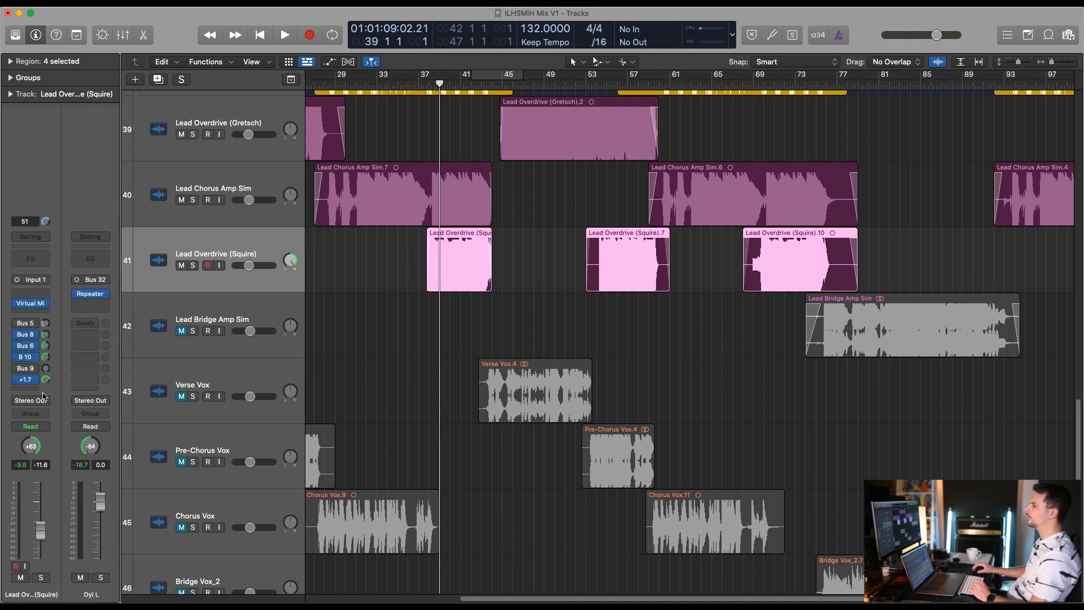
{"action": "left_click", "coordinate": [92, 294]}
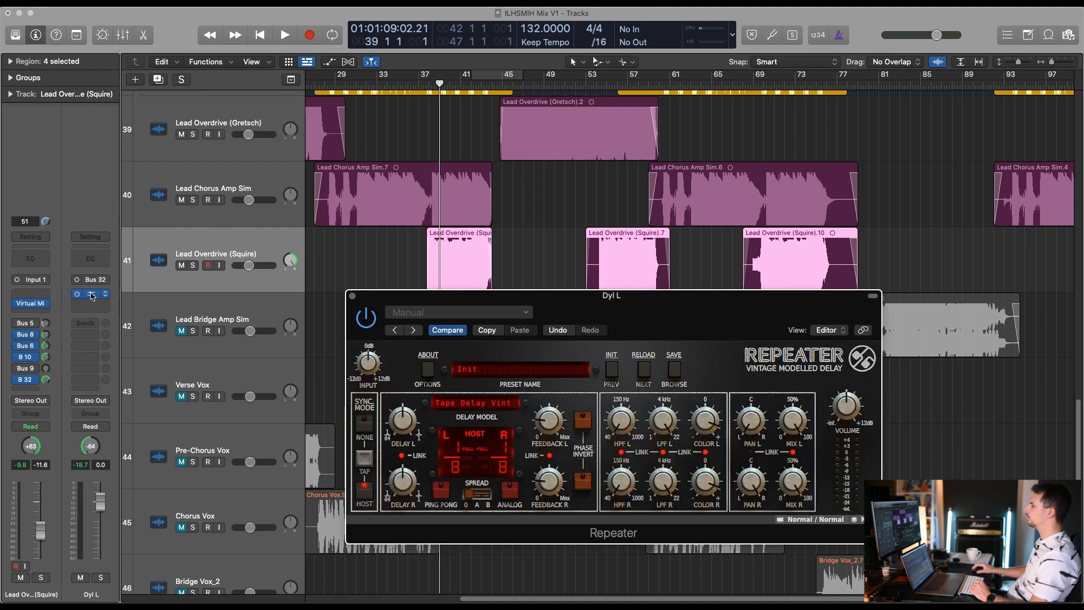
{"action": "left_click", "coordinate": [92, 294]}
{"action": "left_click", "coordinate": [420, 84]}
{"action": "left_click", "coordinate": [196, 266]}
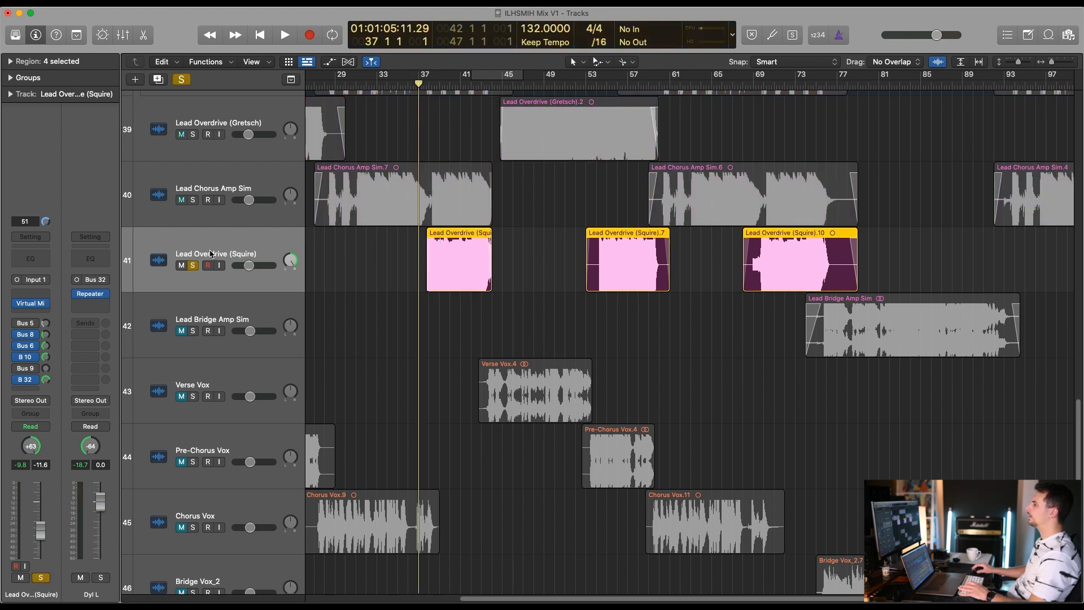
{"action": "key", "text": "space"}
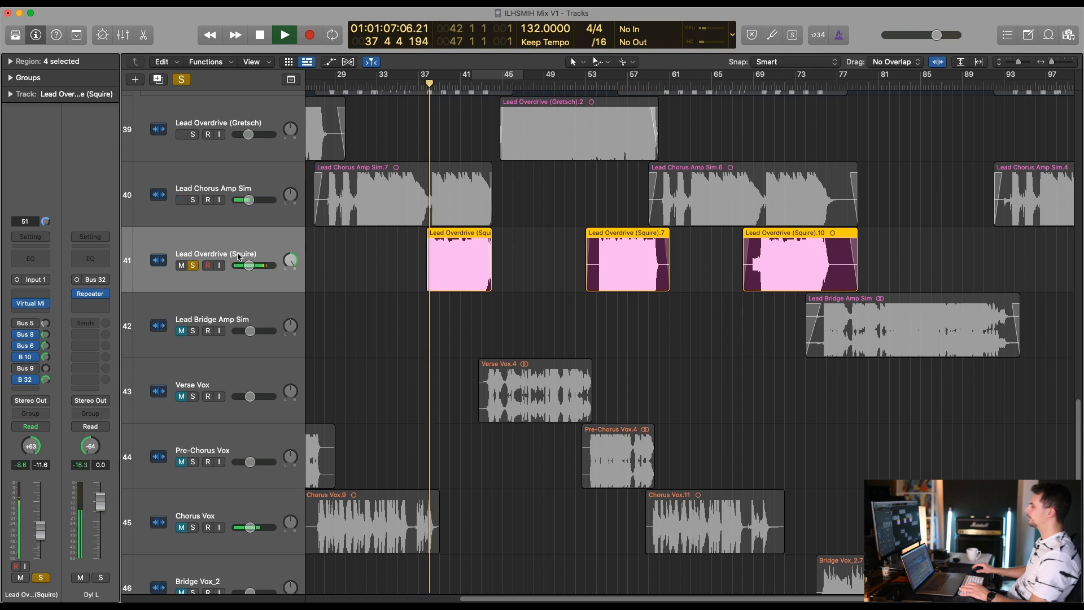
{"action": "key", "text": "space"}
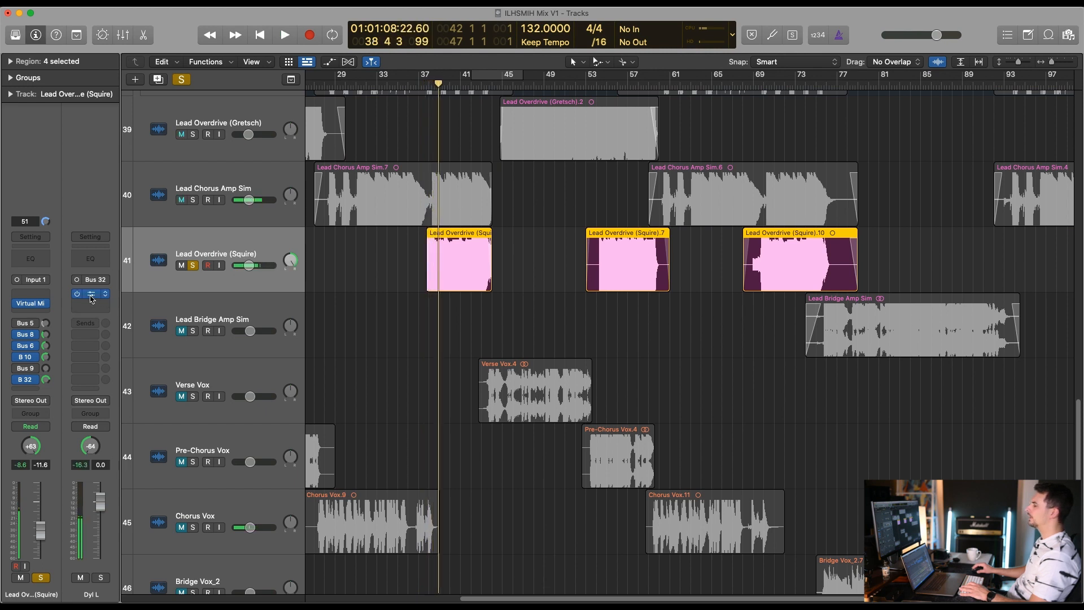
Review Repeater's delay model choices on the Dyl L bus, keep Tape Delay Vintage and close the plug-in
{"action": "left_click", "coordinate": [91, 294]}
{"action": "left_click", "coordinate": [472, 403]}
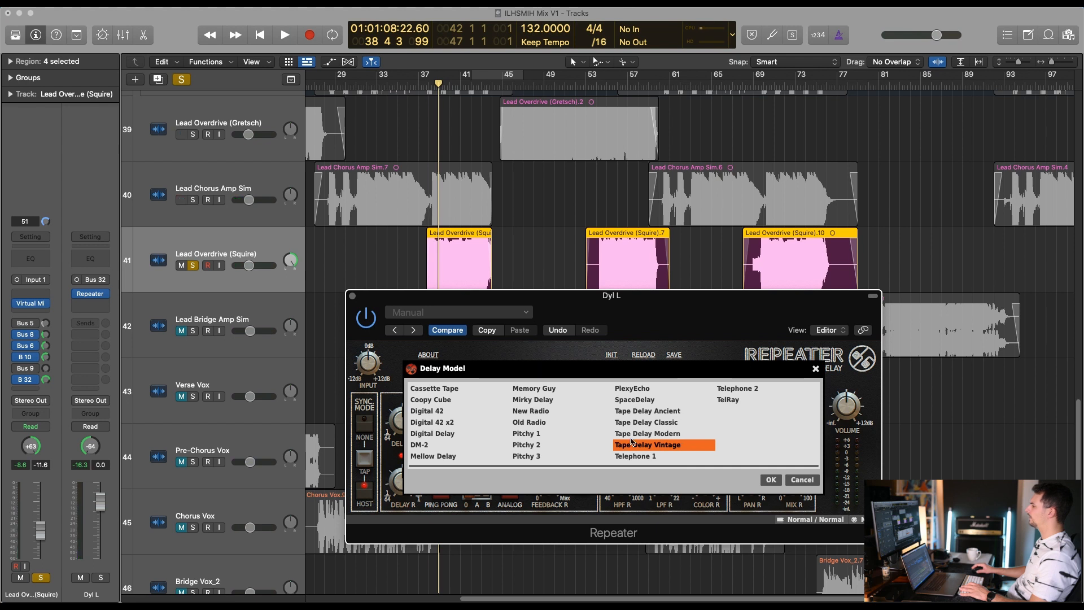
{"action": "left_click", "coordinate": [771, 480]}
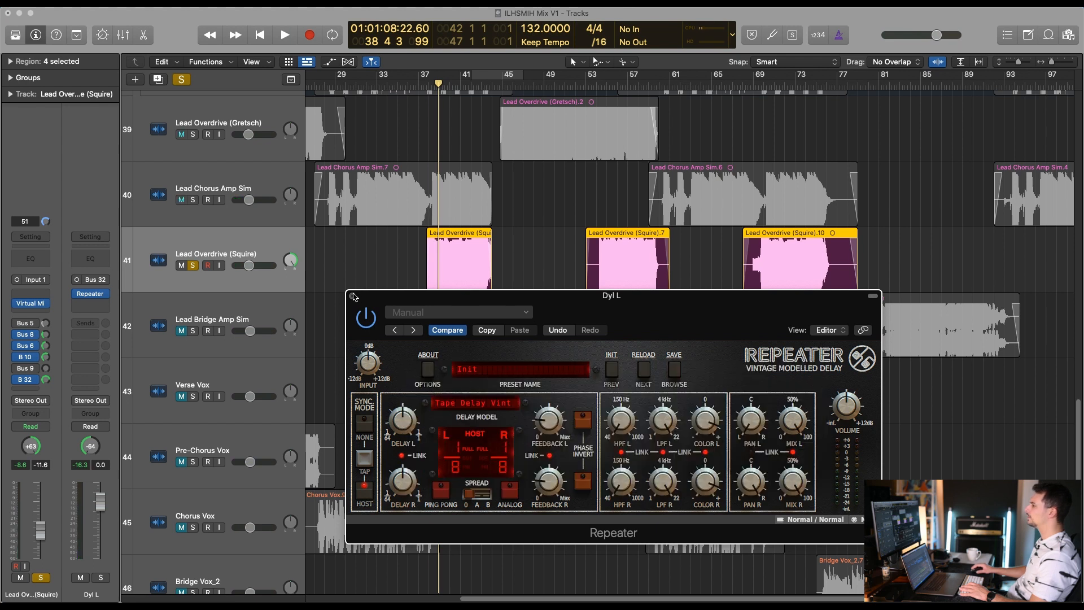
{"action": "left_click", "coordinate": [353, 296]}
Resume playback, unsolo the Squire lead, deselect its regions and listen to it in the full mix
{"action": "key", "text": "space"}
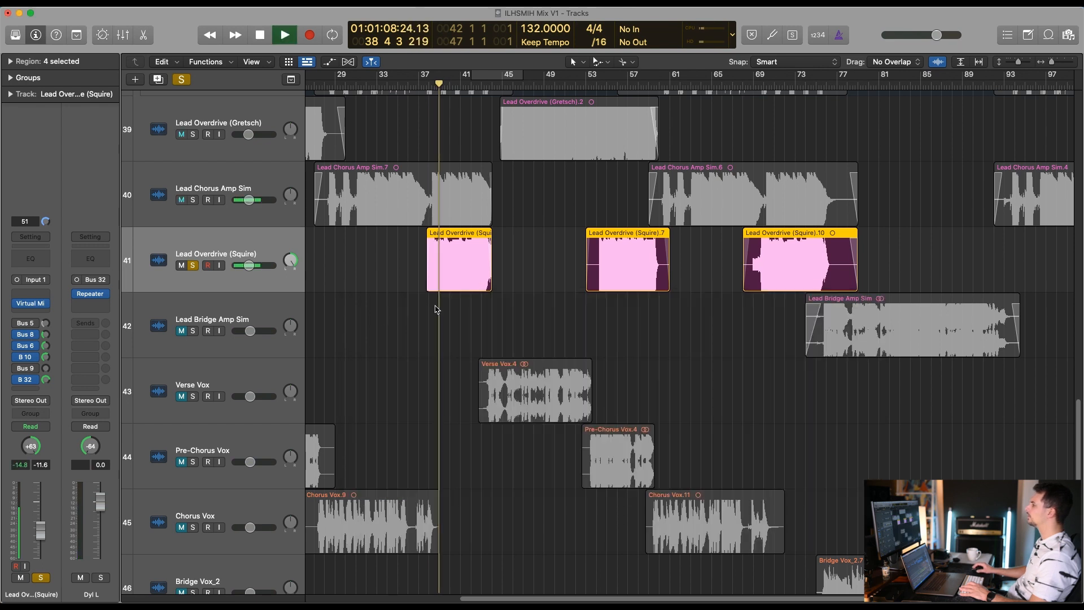
{"action": "left_click", "coordinate": [192, 266]}
{"action": "left_click", "coordinate": [354, 306]}
{"action": "key", "text": "super+Left"}
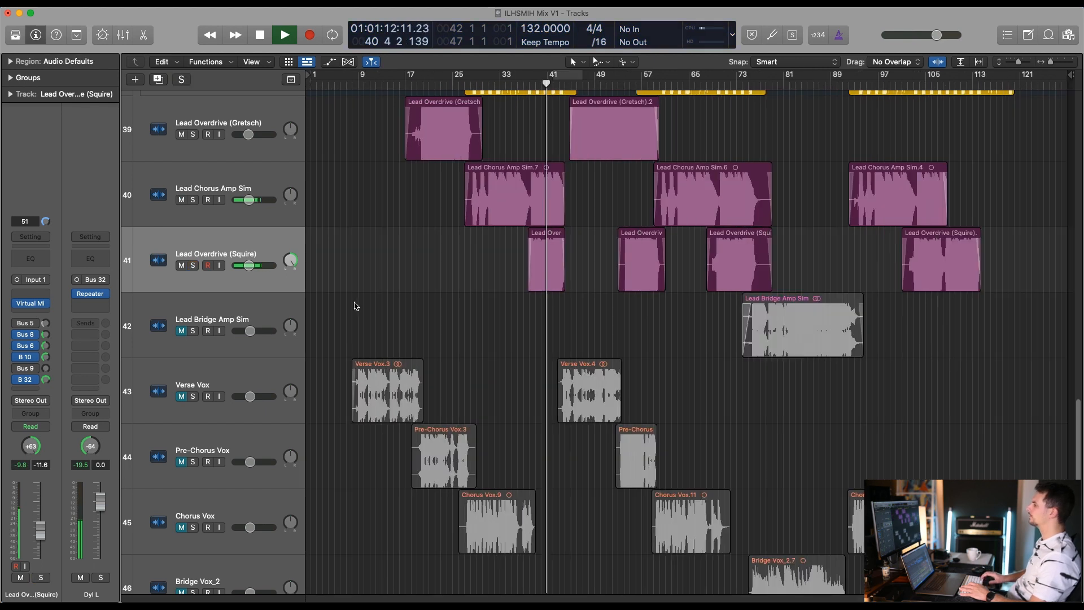
{"action": "key", "text": "super+Up"}
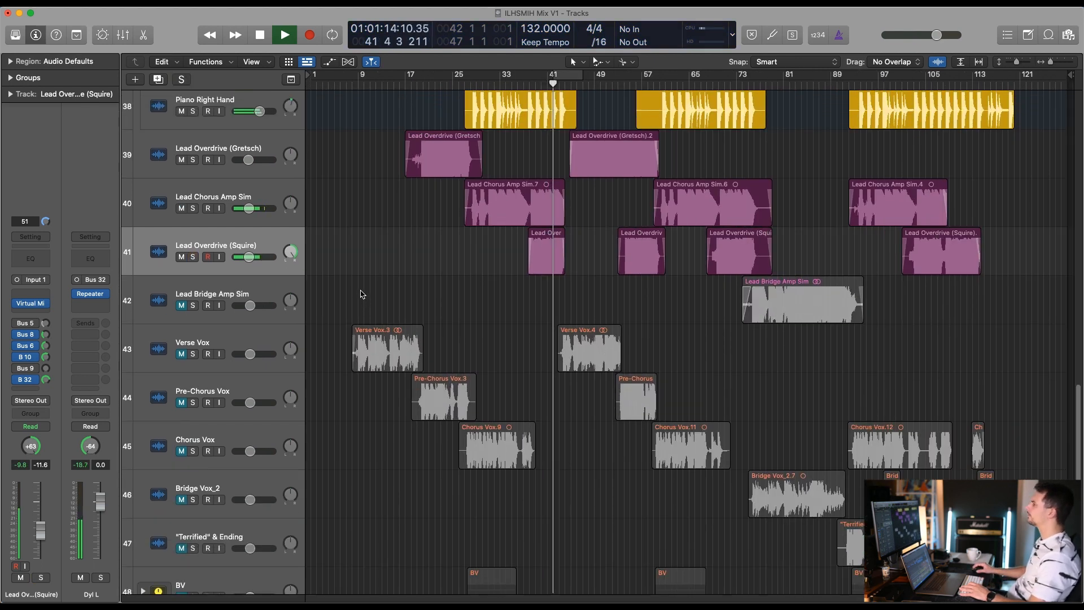
Check the Hi-Hat track with a brief solo during playback, then replay the section from about bar 39
{"action": "scroll", "coordinate": [362, 294], "scroll_direction": "up", "scroll_amount": 20}
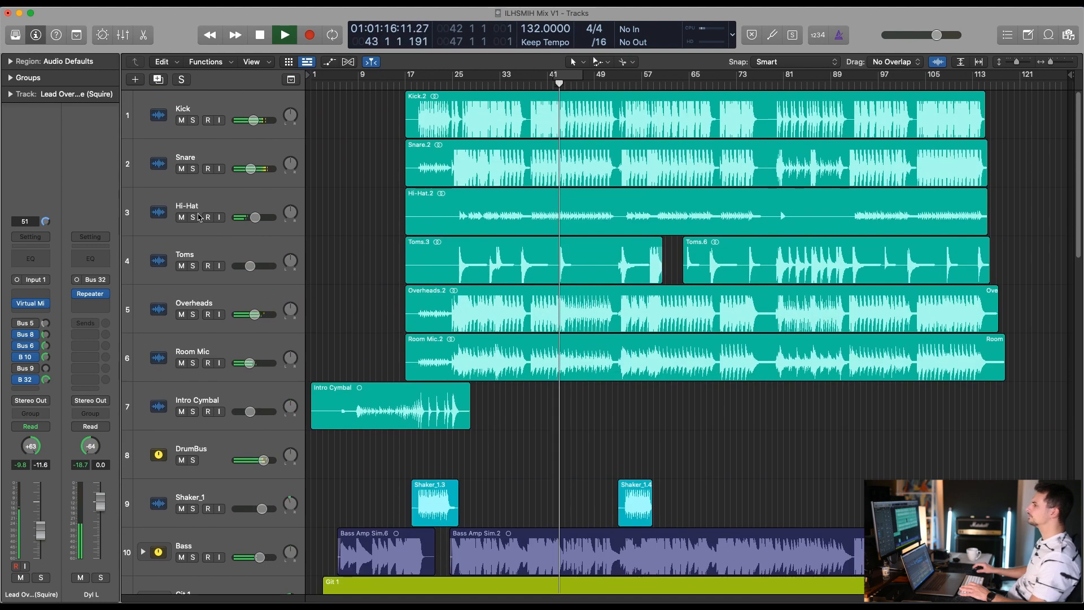
{"action": "left_click", "coordinate": [194, 217]}
{"action": "left_click", "coordinate": [199, 213]}
{"action": "left_click", "coordinate": [193, 218]}
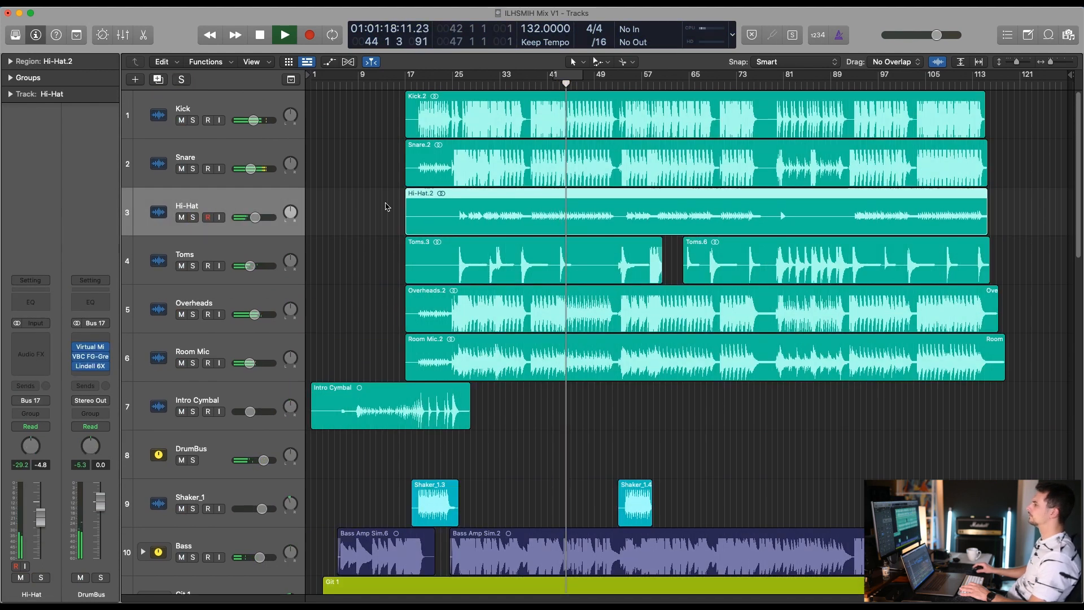
{"action": "left_click", "coordinate": [541, 84]}
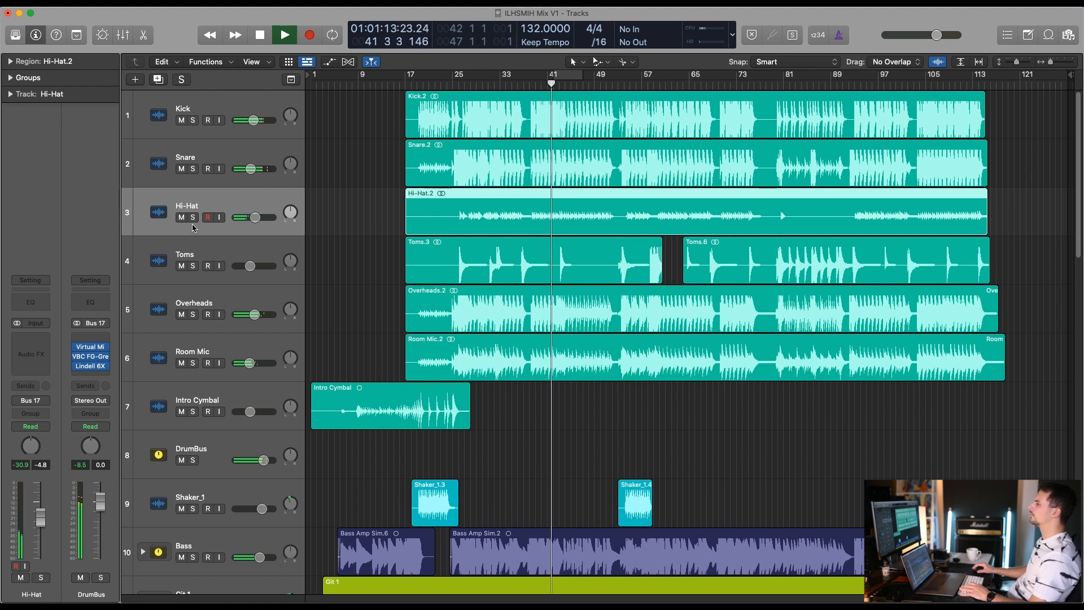
Listen on to about bar 43, stop playback, and look over the guitar, piano, lead and vocal tracks
{"action": "scroll", "coordinate": [362, 394], "scroll_direction": "down", "scroll_amount": 15}
{"action": "left_click", "coordinate": [362, 394]}
{"action": "key", "text": "super+Up"}
{"action": "key", "text": "super+Up"}
{"action": "key", "text": "super+Up"}
{"action": "key", "text": "space"}
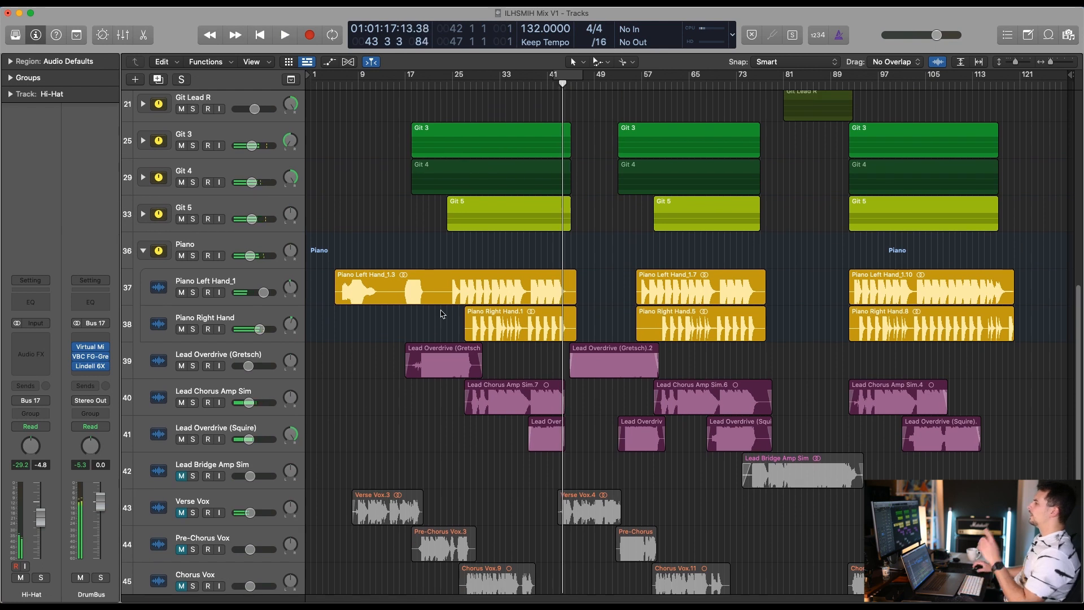
{"action": "scroll", "coordinate": [504, 263], "scroll_direction": "down", "scroll_amount": 3}
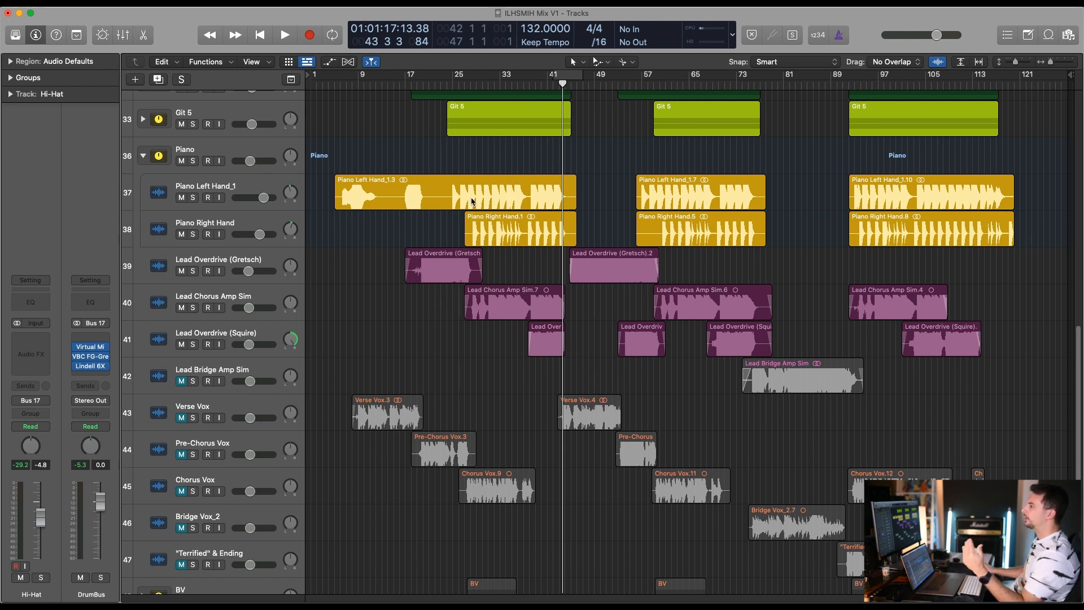
{"action": "scroll", "coordinate": [432, 308], "scroll_direction": "up", "scroll_amount": 6}
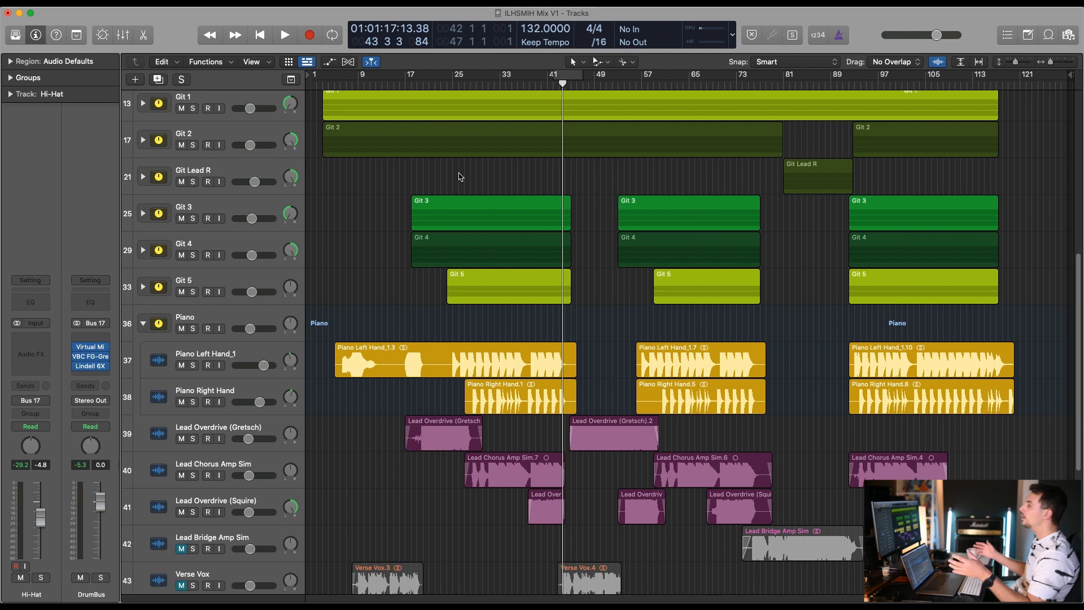
{"action": "scroll", "coordinate": [549, 160], "scroll_direction": "down", "scroll_amount": 1}
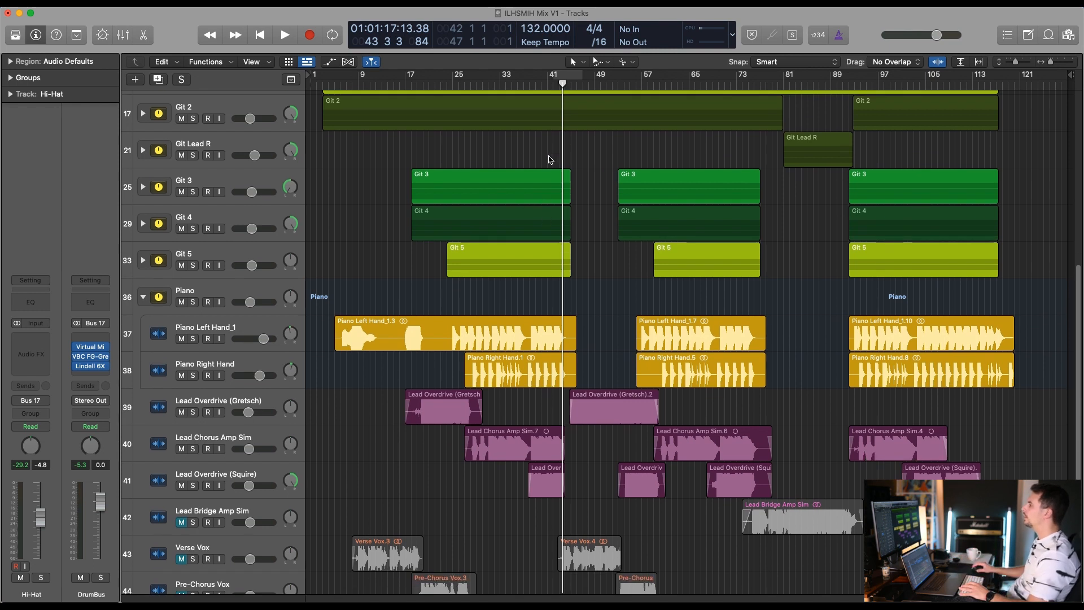
Play the mix from about bar 47 to bar 50 while looking over the drum, bass and guitar tracks
{"action": "left_click", "coordinate": [585, 85]}
{"action": "key", "text": "space"}
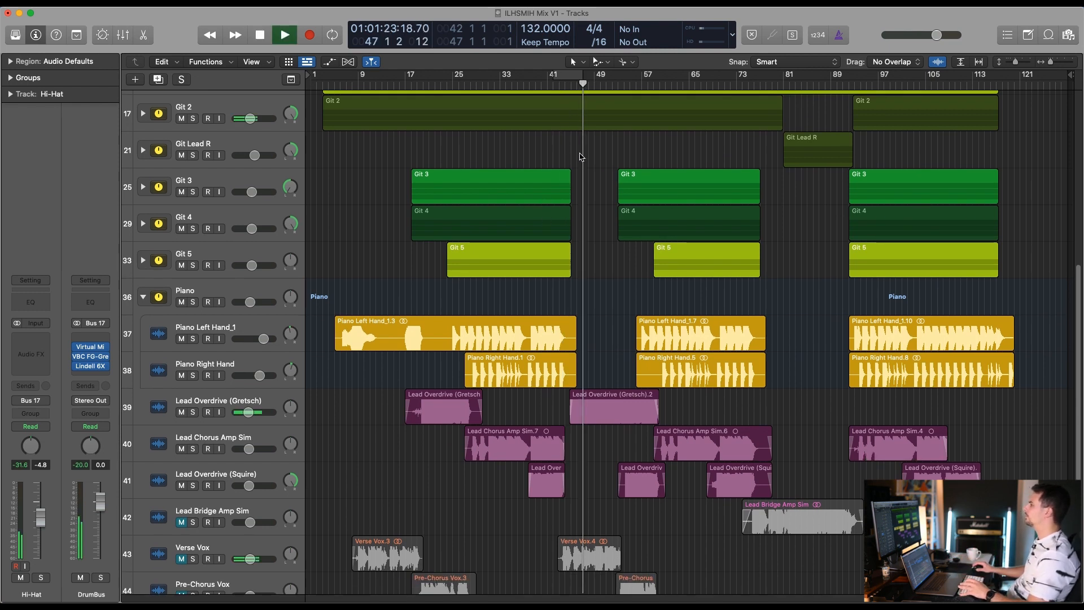
{"action": "scroll", "coordinate": [570, 186], "scroll_direction": "up", "scroll_amount": 3}
{"action": "scroll", "coordinate": [539, 203], "scroll_direction": "up", "scroll_amount": 8}
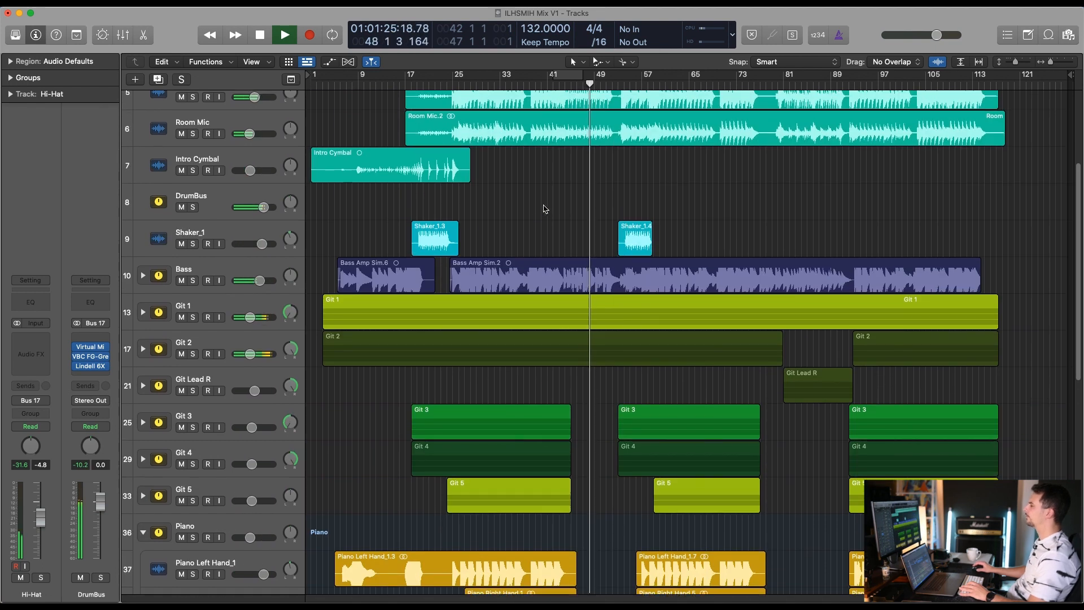
{"action": "scroll", "coordinate": [541, 202], "scroll_direction": "down", "scroll_amount": 5}
{"action": "scroll", "coordinate": [541, 201], "scroll_direction": "down", "scroll_amount": 5}
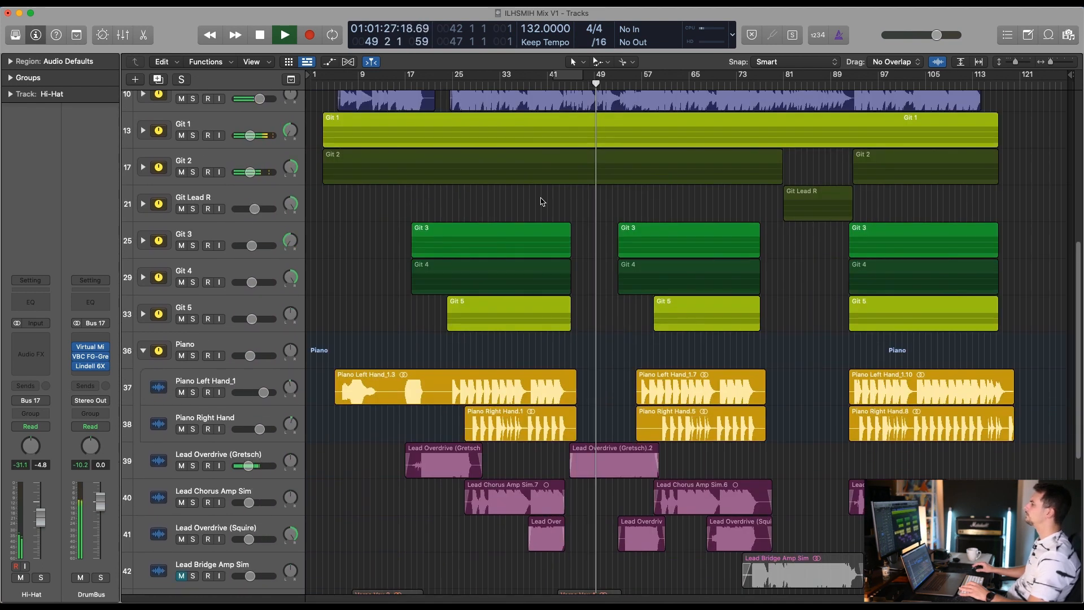
{"action": "key", "text": "space"}
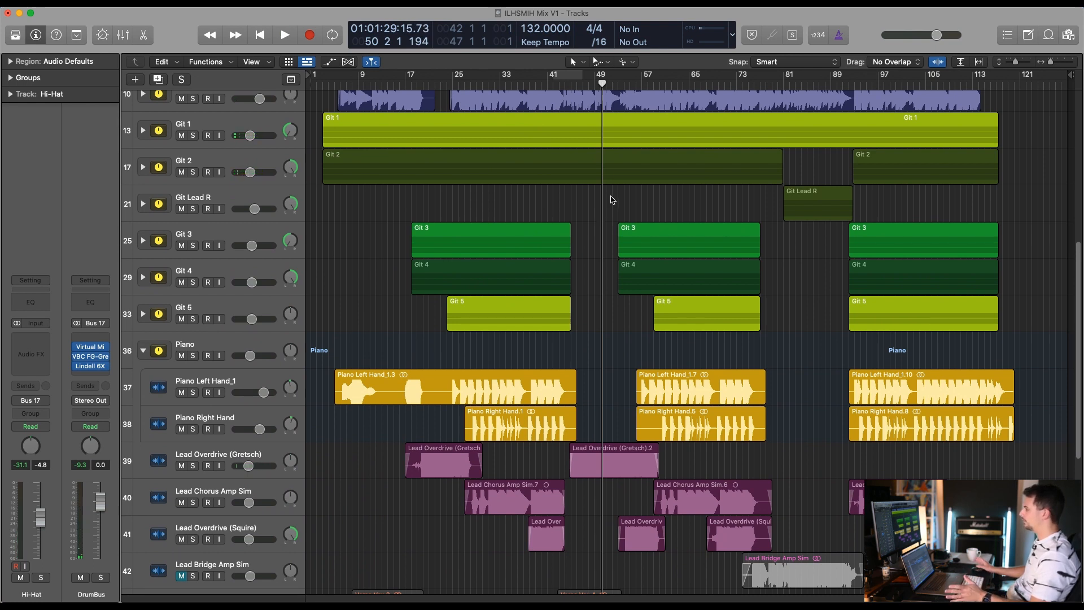
Return the playhead to bar 35 and inspect the DrumBus and Intro Cymbal channel strips
{"action": "scroll", "coordinate": [611, 199], "scroll_direction": "down", "scroll_amount": 8}
{"action": "left_click", "coordinate": [512, 86]}
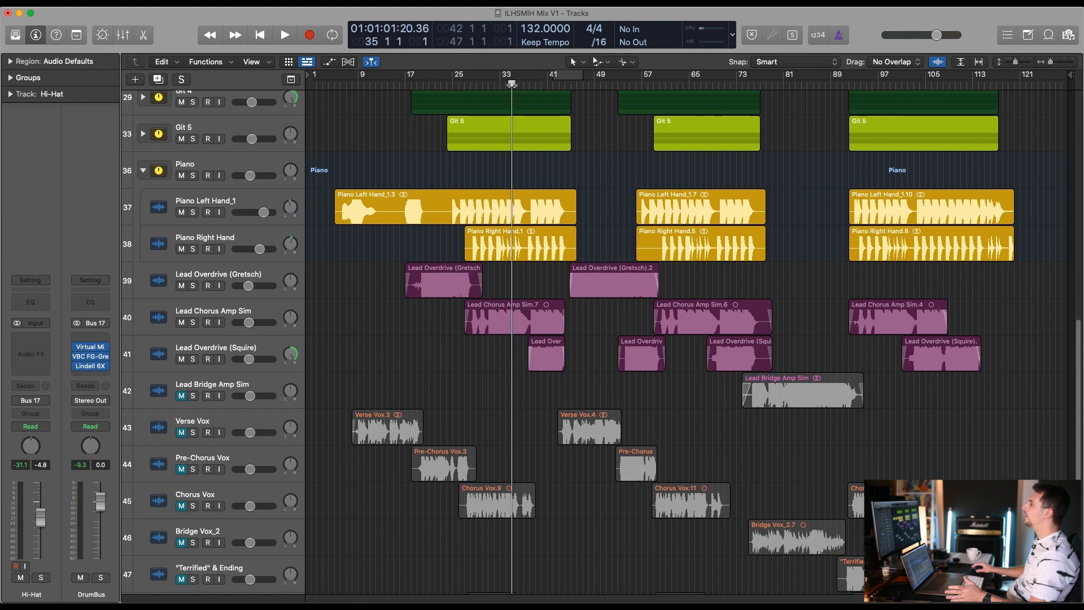
{"action": "scroll", "coordinate": [436, 303], "scroll_direction": "up", "scroll_amount": 15}
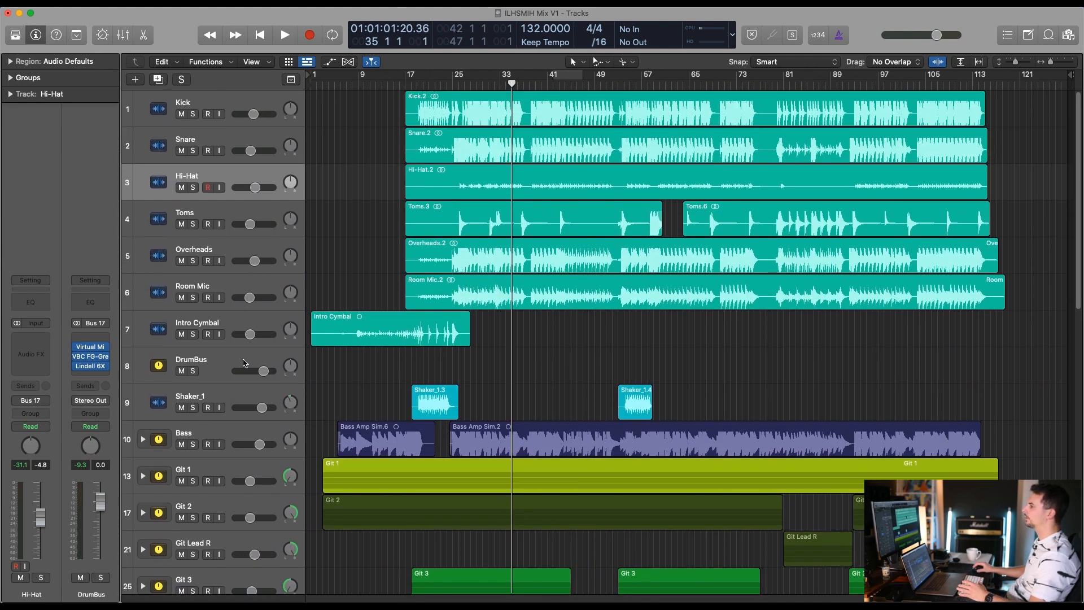
{"action": "left_click", "coordinate": [244, 362]}
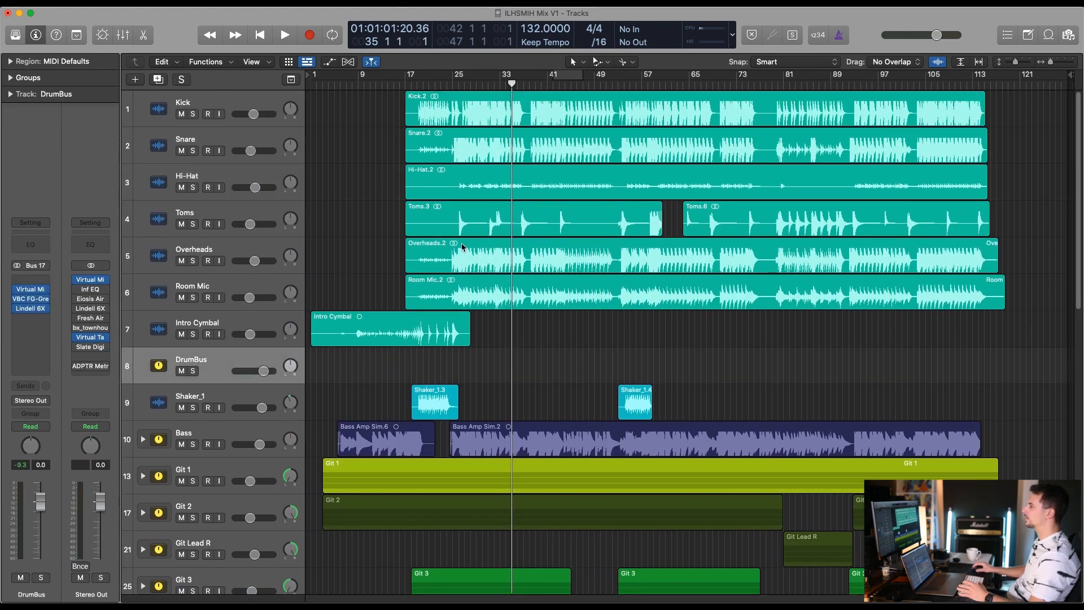
{"action": "left_click", "coordinate": [240, 324]}
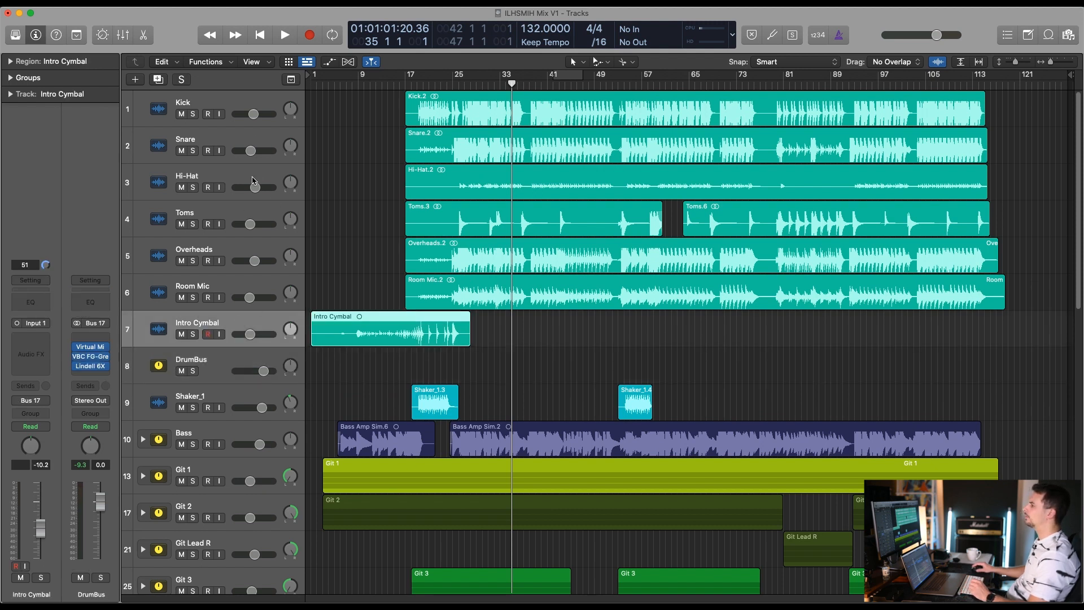
Select the drum tracks from Kick through Room Mic and add a raised send to Bus 15 (CLA Crush) on all of them
{"action": "left_click", "coordinate": [250, 288]}
{"action": "left_click", "coordinate": [256, 108], "text": "shift"}
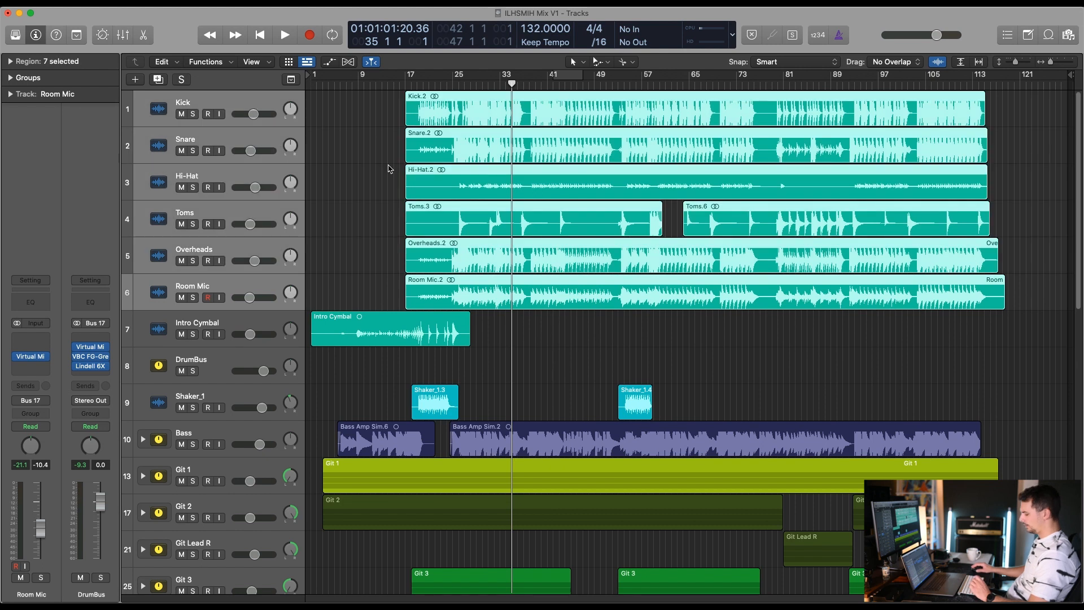
{"action": "key", "text": "x"}
{"action": "scroll", "coordinate": [237, 282], "scroll_direction": "left", "scroll_amount": 6}
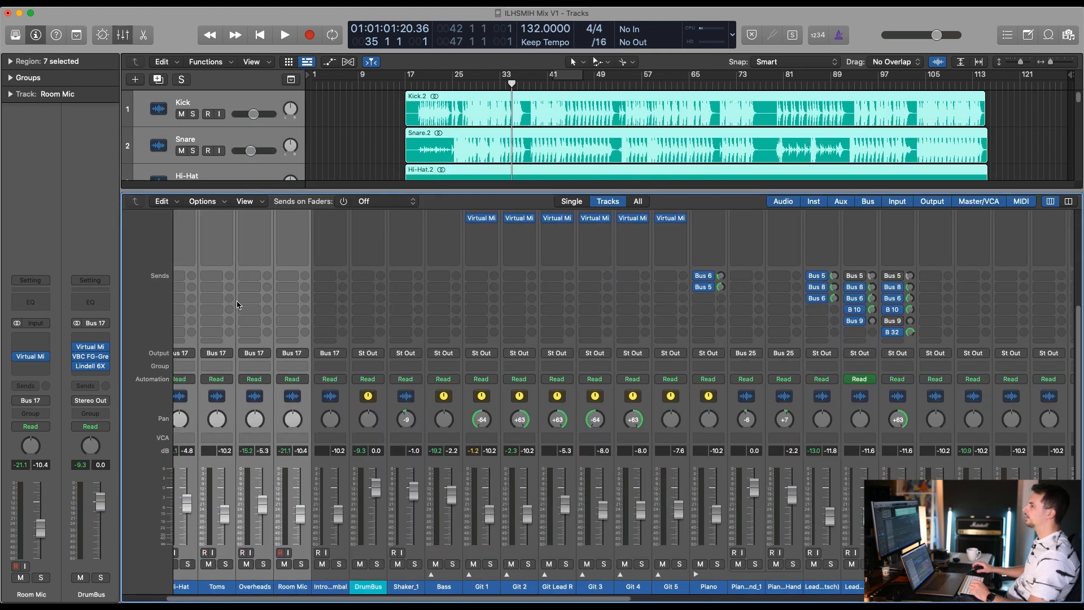
{"action": "left_click", "coordinate": [198, 291]}
{"action": "mouse_move", "coordinate": [226, 301]}
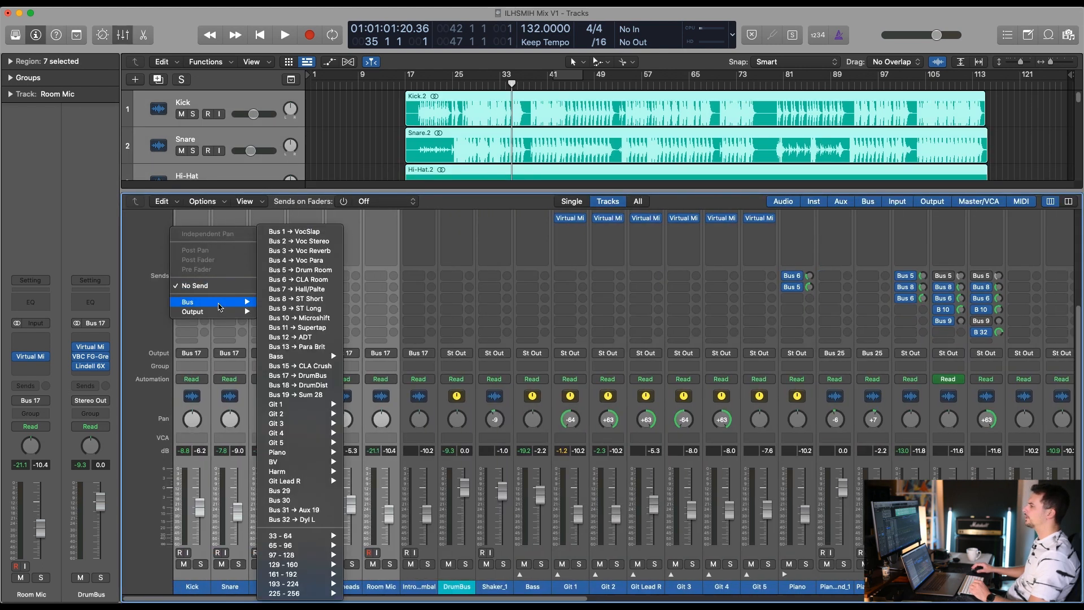
{"action": "left_click", "coordinate": [316, 366]}
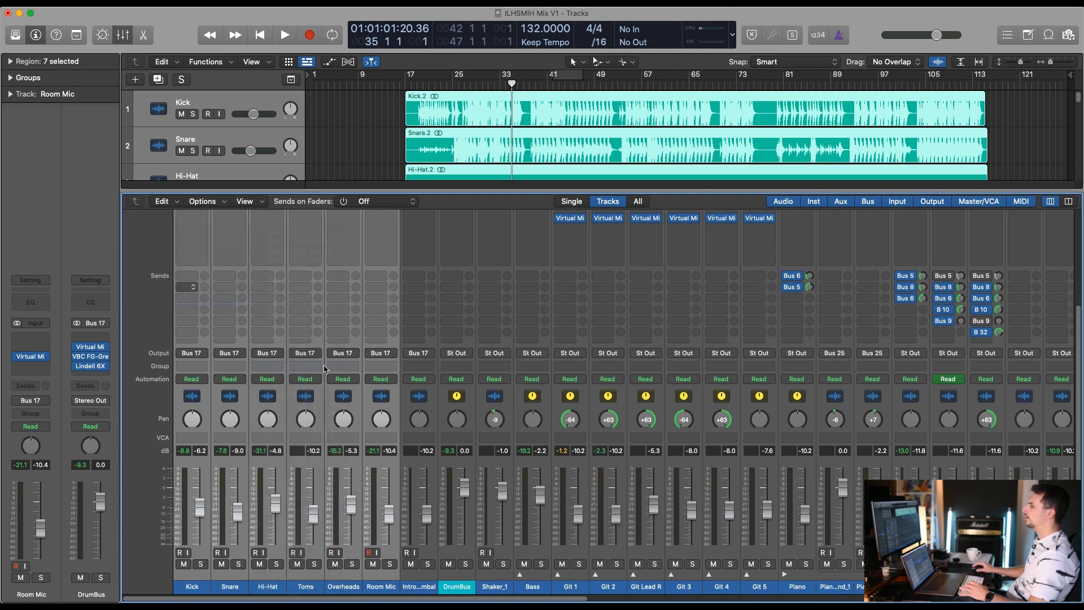
{"action": "left_click", "coordinate": [242, 287], "text": "alt"}
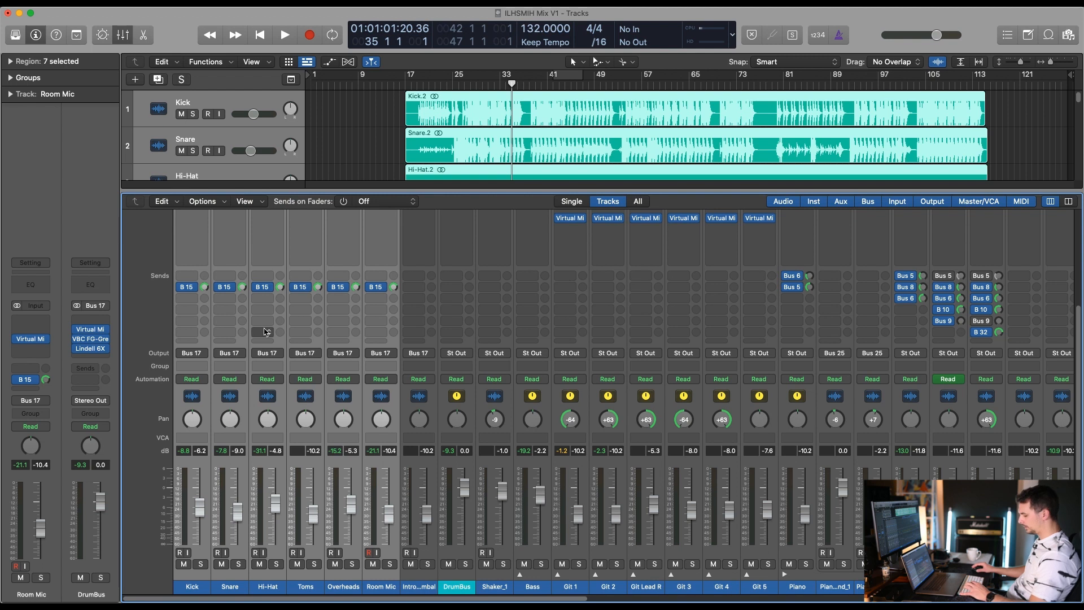
Solo the CLA Crush bus with the drums, play them, and set the FG-Bomber drive to 11.7 dB in its Virtual Mix Rack
{"action": "key", "text": "x"}
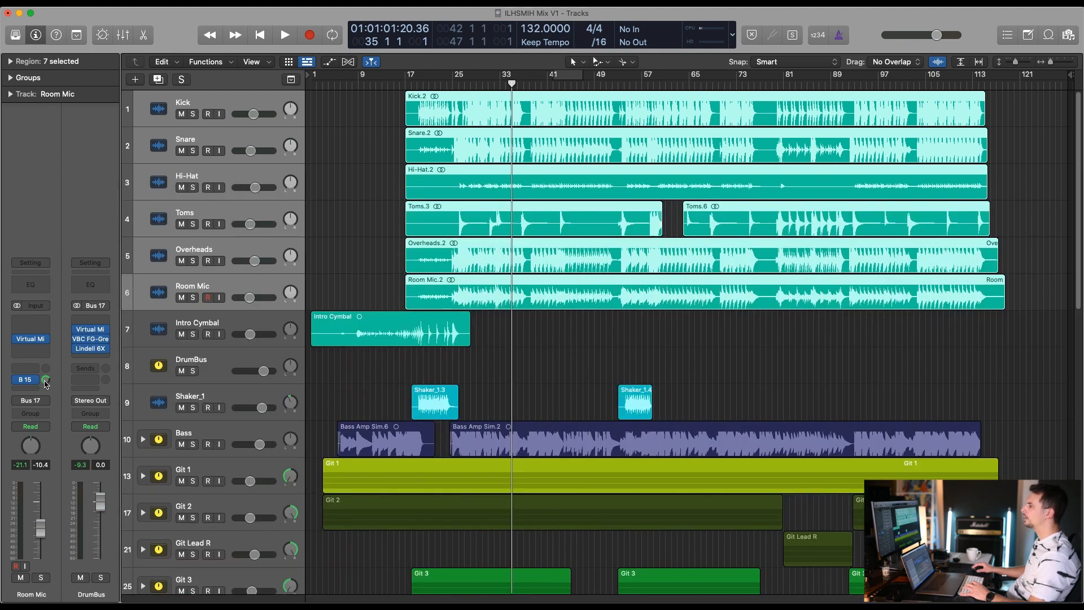
{"action": "left_click", "coordinate": [46, 384]}
{"action": "left_click", "coordinate": [101, 577]}
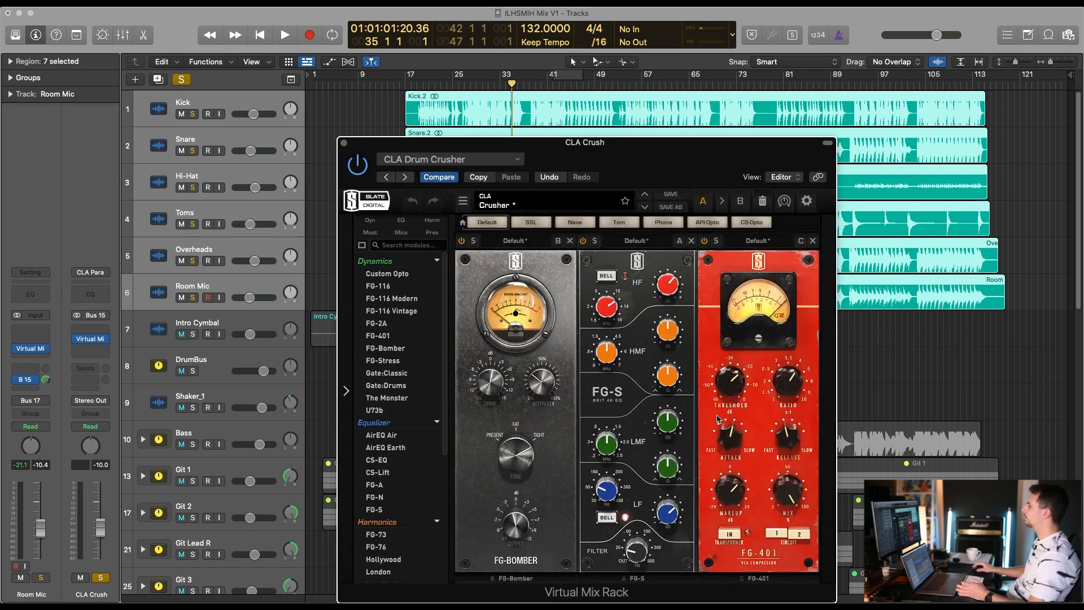
{"action": "key", "text": "space"}
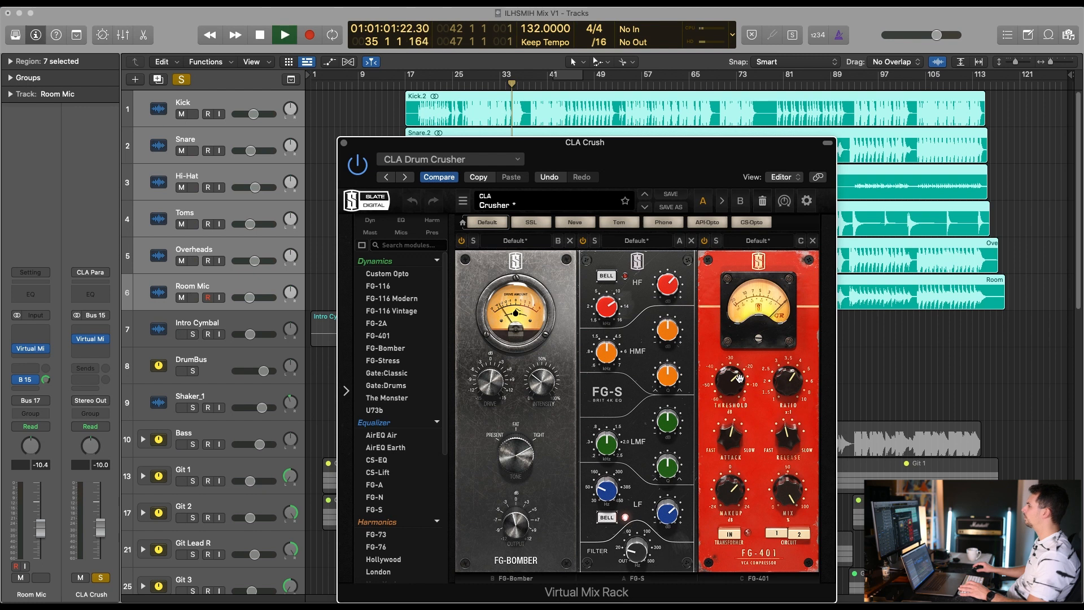
{"action": "left_click_drag", "start_coordinate": [488, 393], "coordinate": [489, 384]}
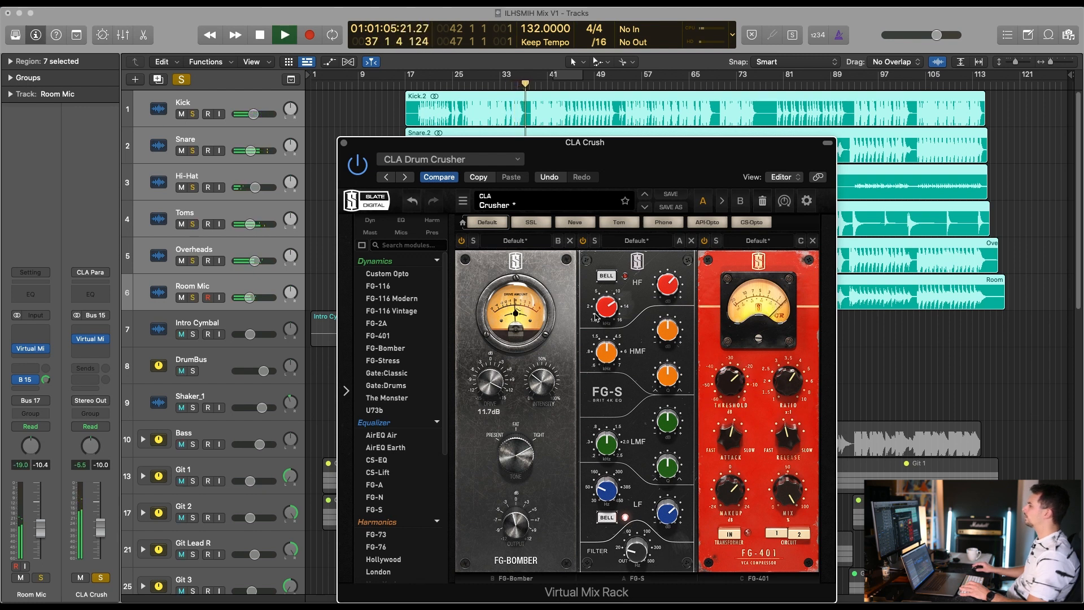
{"action": "left_click_drag", "start_coordinate": [533, 142], "coordinate": [544, 131]}
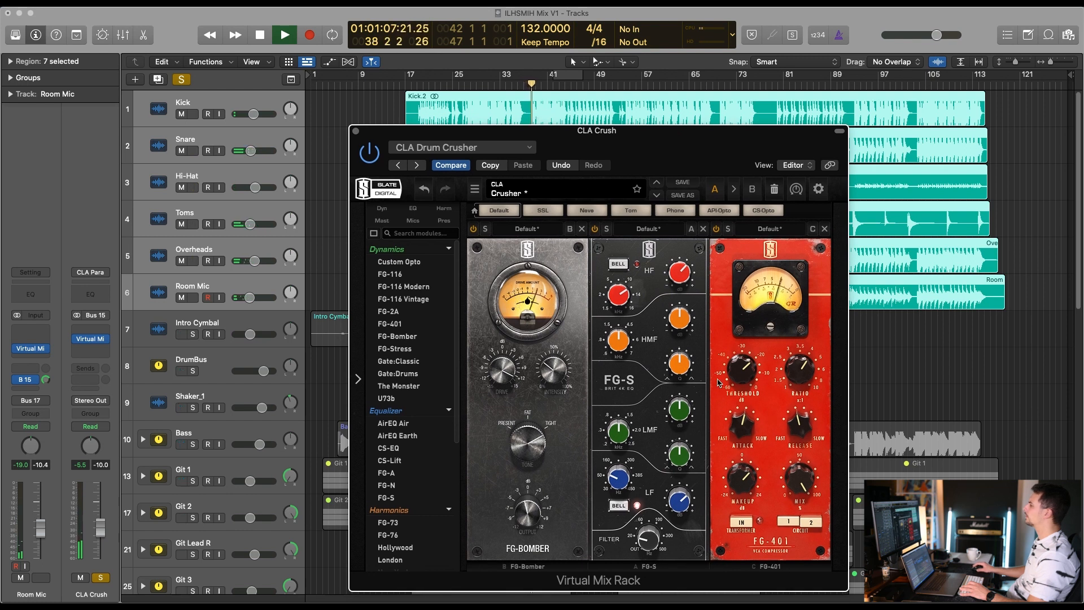
During playback, set the FG-401 threshold to -30.3 dB and the FG-Bomber drive to 3.27 dB in CLA Crush's Virtual Mix Rack
{"action": "left_click_drag", "start_coordinate": [742, 374], "coordinate": [743, 391]}
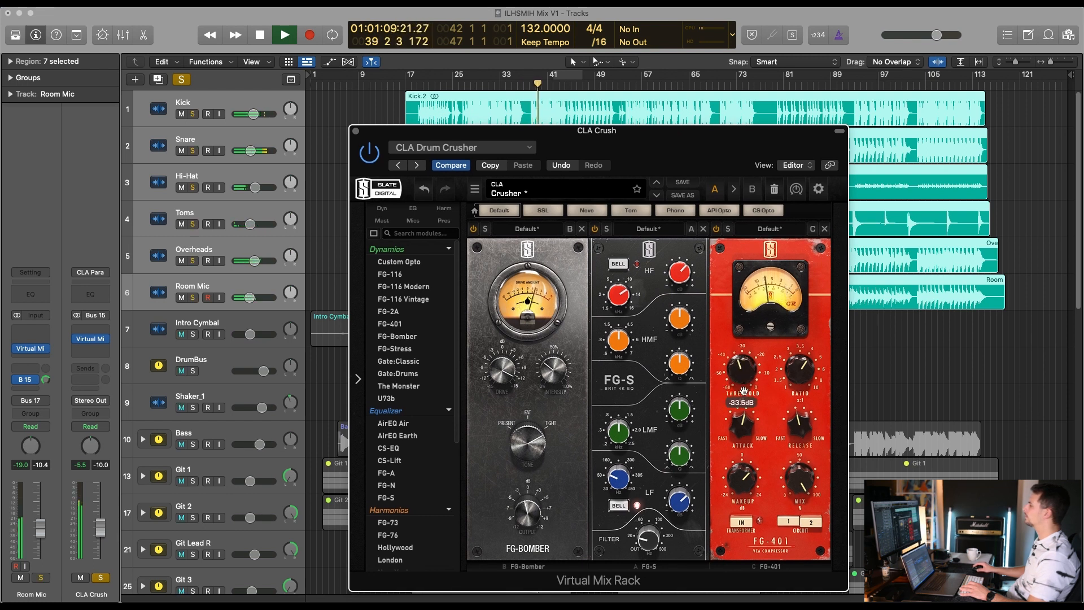
{"action": "key", "text": "space"}
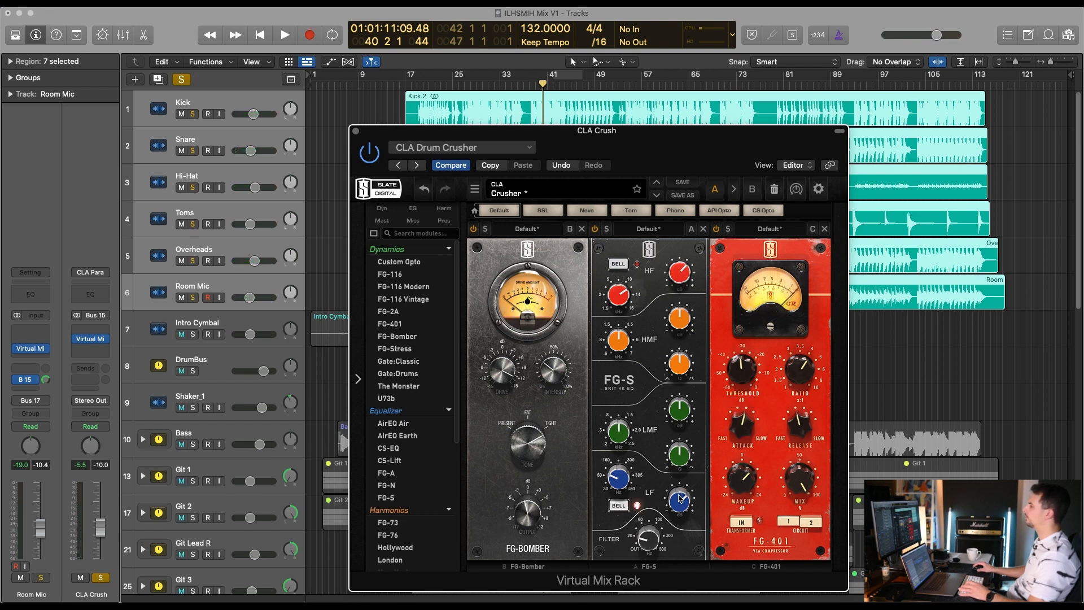
{"action": "key", "text": "space"}
{"action": "left_click_drag", "start_coordinate": [517, 373], "coordinate": [500, 402]}
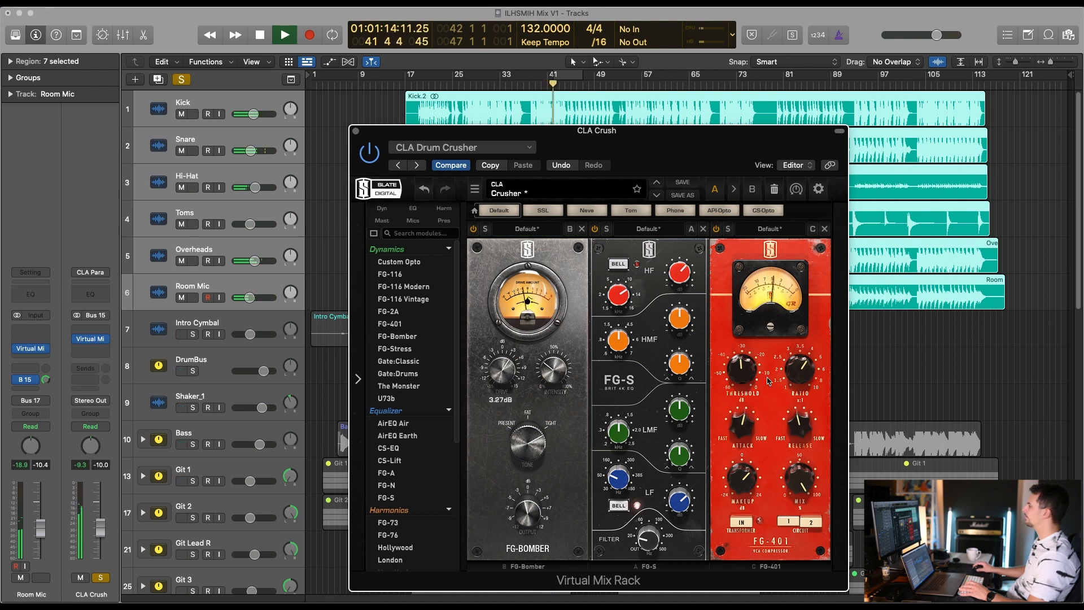
{"action": "left_click", "coordinate": [746, 383]}
{"action": "left_click_drag", "start_coordinate": [746, 381], "coordinate": [743, 375]}
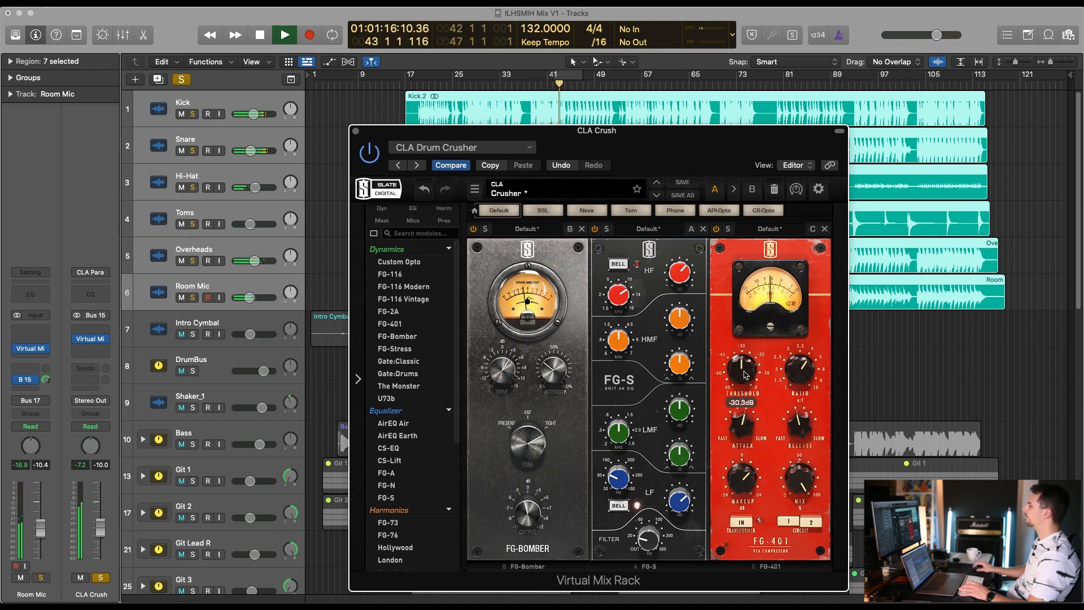
{"action": "key", "text": "space"}
{"action": "left_click", "coordinate": [356, 130]}
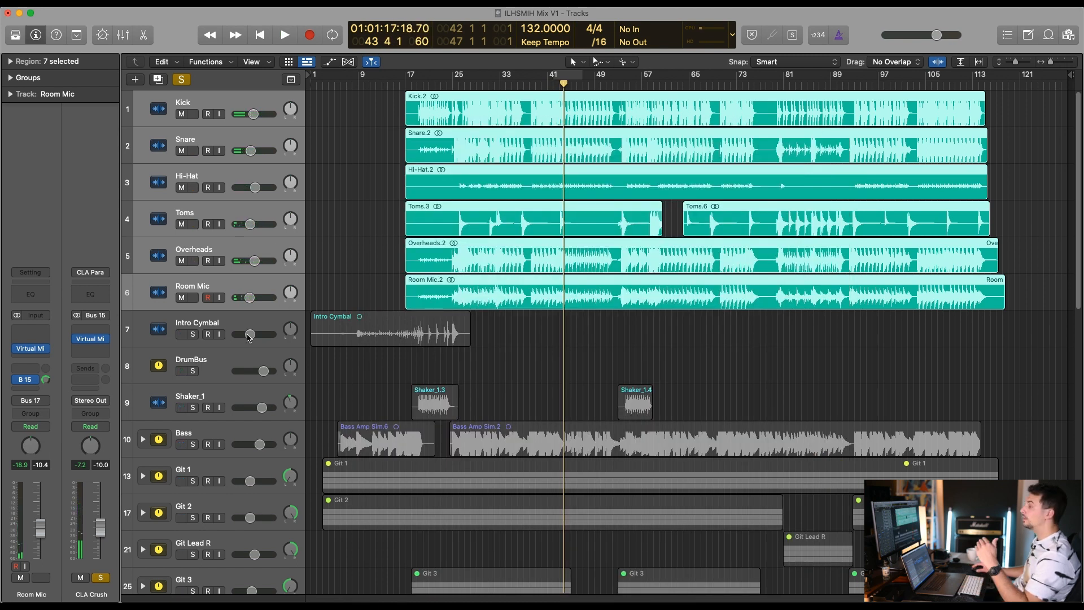
Create a track for the CLA Crush bus just below DrumBus and unsolo it during playback
{"action": "right_click", "coordinate": [93, 594]}
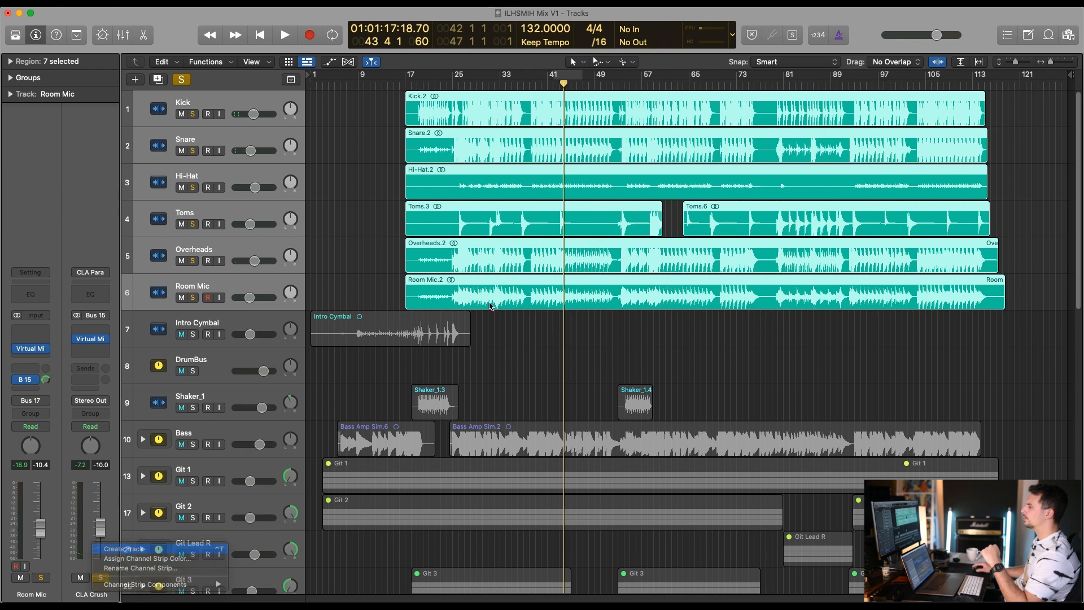
{"action": "left_click", "coordinate": [121, 545]}
{"action": "mouse_move", "coordinate": [222, 387]}
{"action": "left_mouse_down"}
{"action": "mouse_move", "coordinate": [224, 407]}
{"action": "mouse_move", "coordinate": [208, 402]}
{"action": "left_mouse_up"}
{"action": "key", "text": "space"}
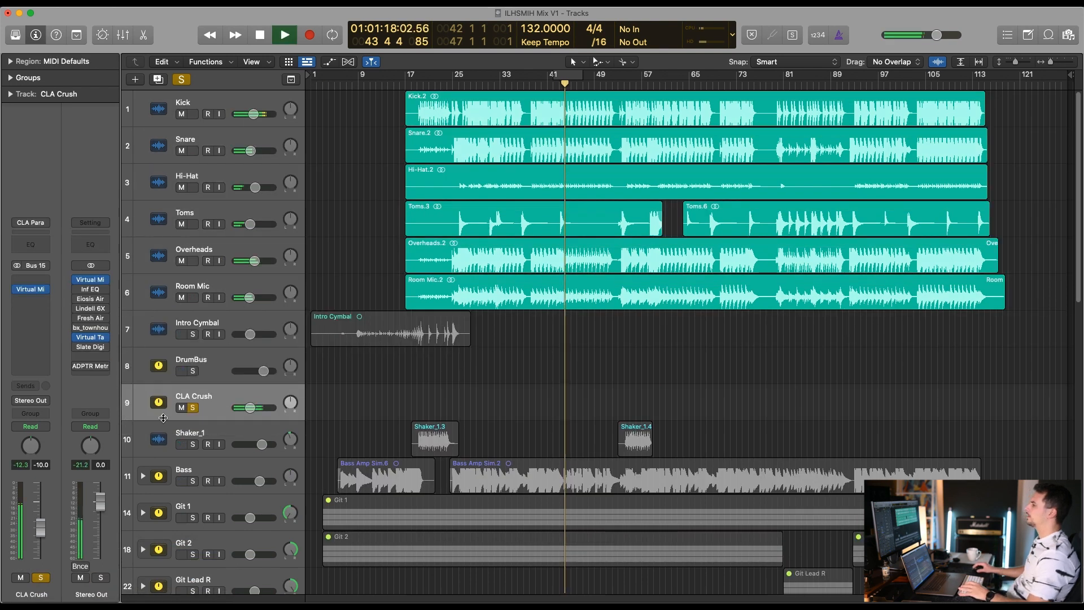
{"action": "left_click", "coordinate": [192, 408]}
Compare the mix with CLA Crush muted and unmuted, and set its volume to -8.0 dB while playing from about bar 31
{"action": "left_click", "coordinate": [182, 408]}
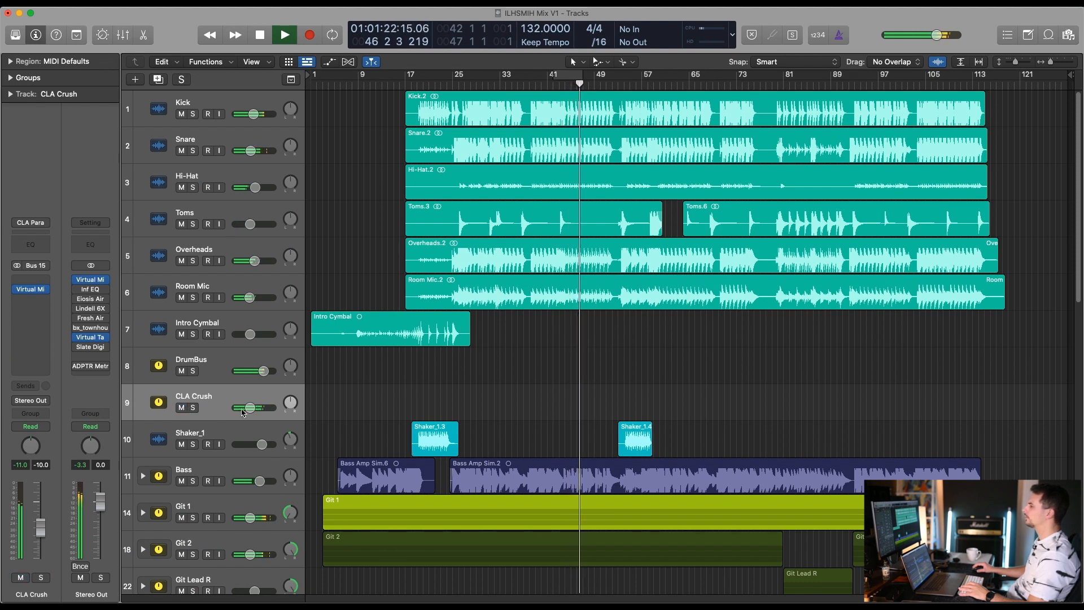
{"action": "left_click", "coordinate": [181, 407]}
{"action": "left_click_drag", "start_coordinate": [250, 407], "coordinate": [257, 412]}
{"action": "scroll", "coordinate": [527, 249], "scroll_direction": "down", "scroll_amount": 5}
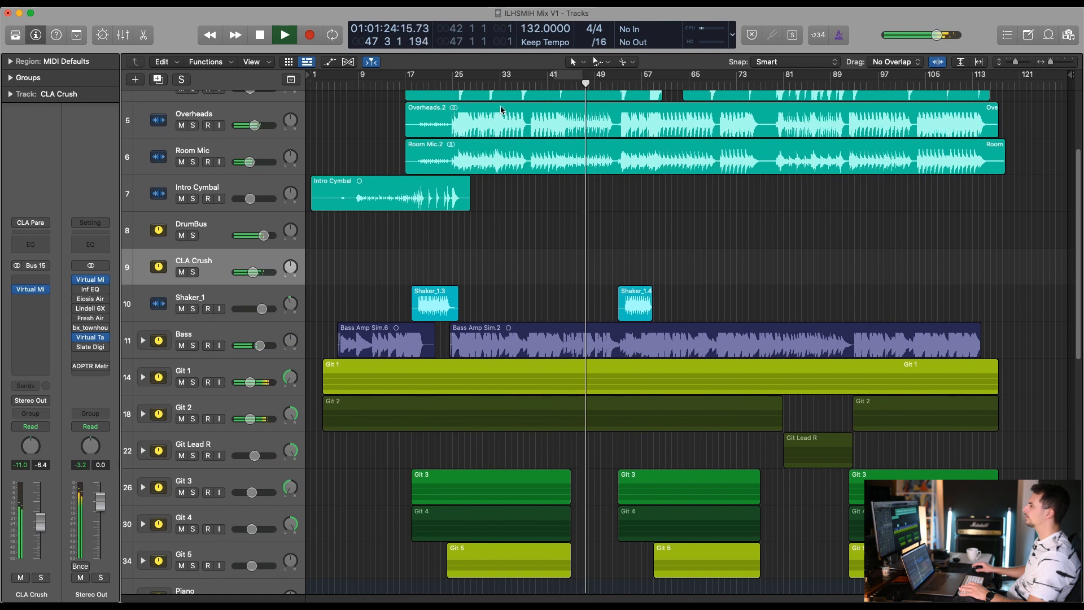
{"action": "left_click", "coordinate": [493, 73]}
{"action": "scroll", "coordinate": [213, 205], "scroll_direction": "down", "scroll_amount": 3}
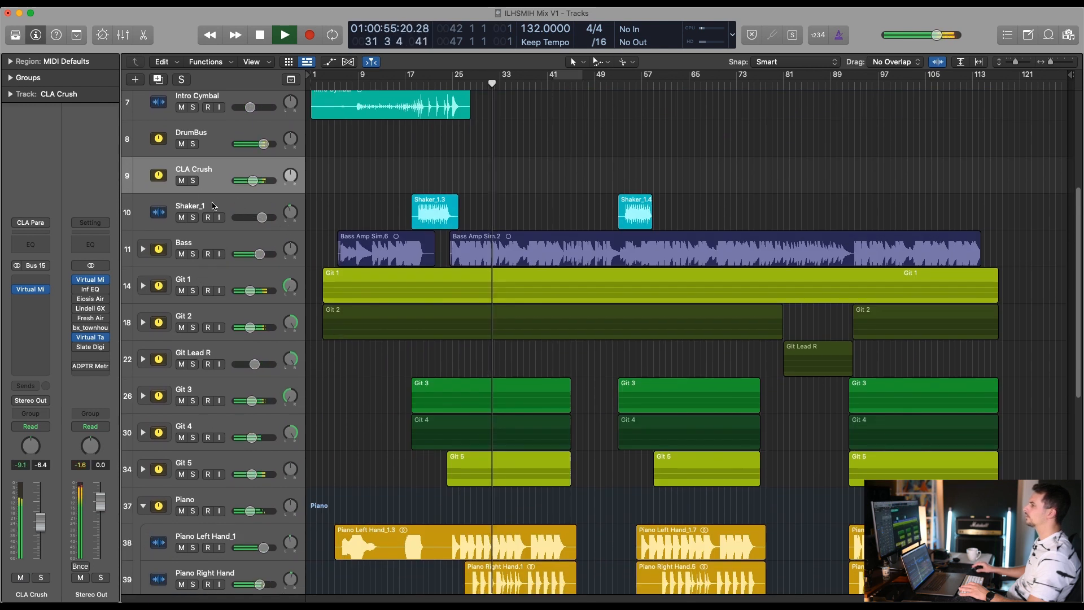
{"action": "left_click", "coordinate": [181, 180]}
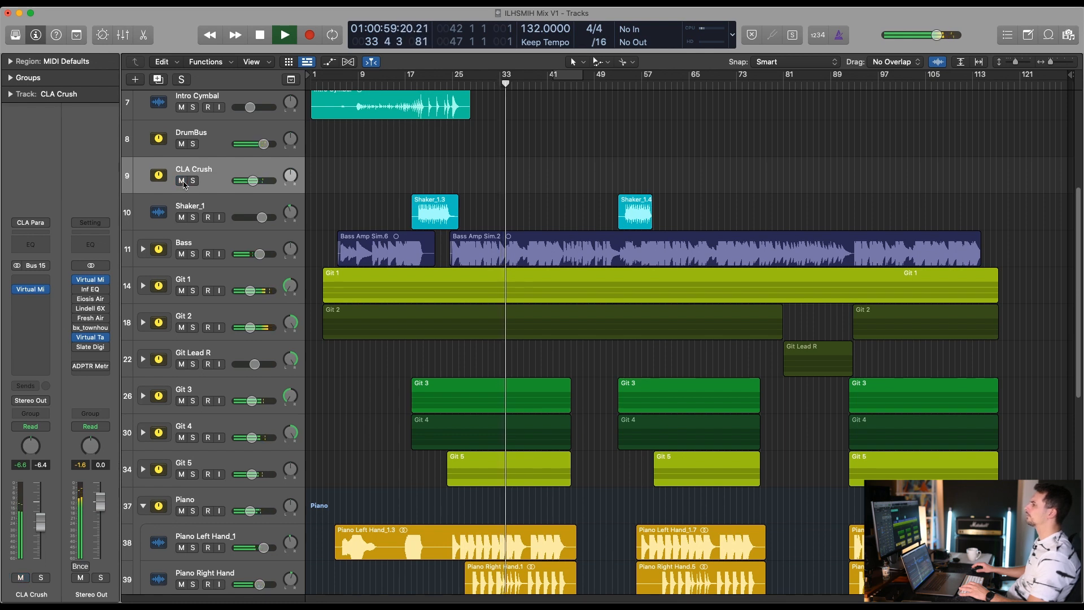
{"action": "left_click_drag", "start_coordinate": [254, 181], "coordinate": [252, 180]}
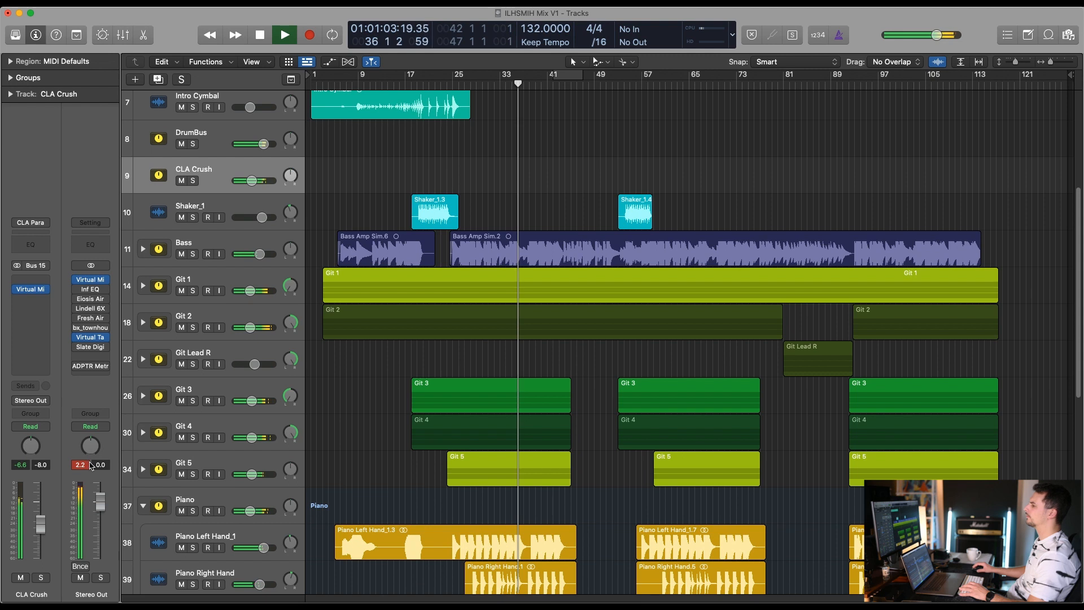
{"action": "key", "text": "space"}
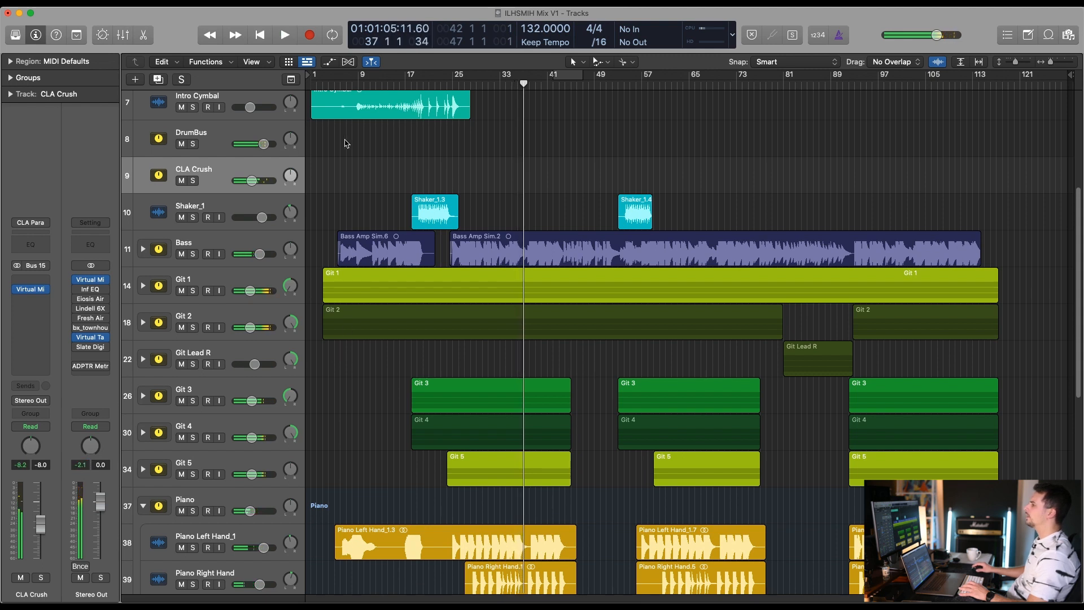
Add volume automation to the CLA Crush track, holding -22.0 dB until about bar 17 and rising to -8.0 dB by about bar 21
{"action": "left_click", "coordinate": [253, 183]}
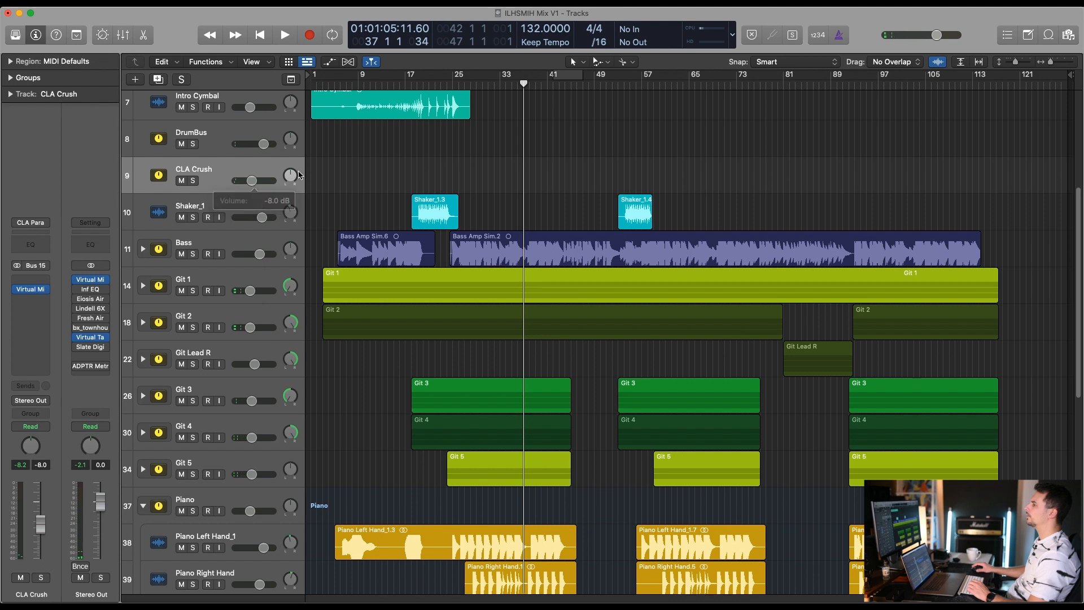
{"action": "key", "text": "a"}
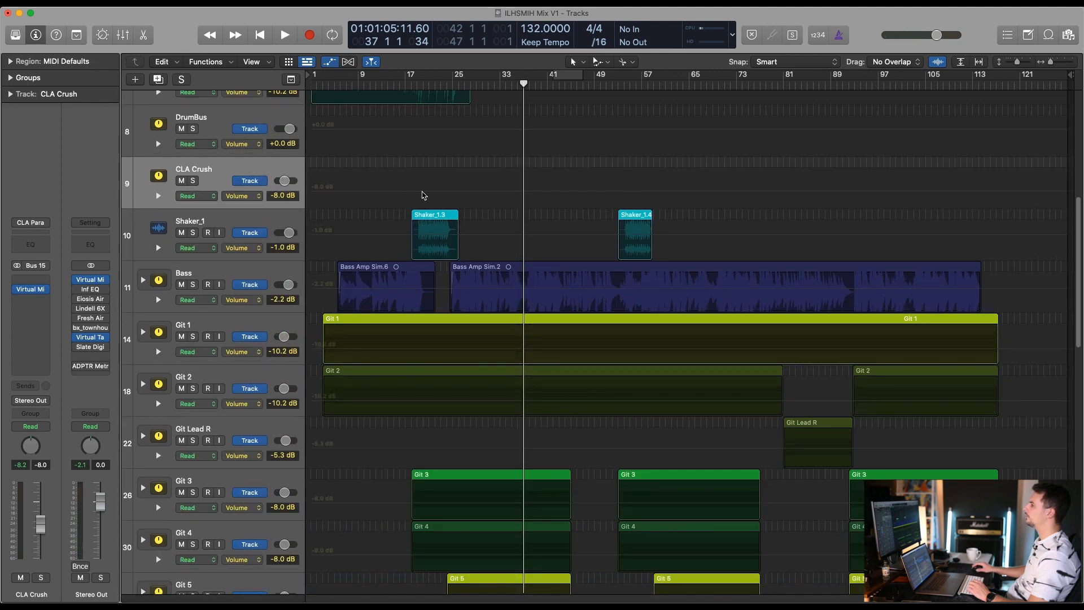
{"action": "left_click", "coordinate": [409, 192]}
{"action": "left_click_drag", "start_coordinate": [385, 193], "coordinate": [384, 202]}
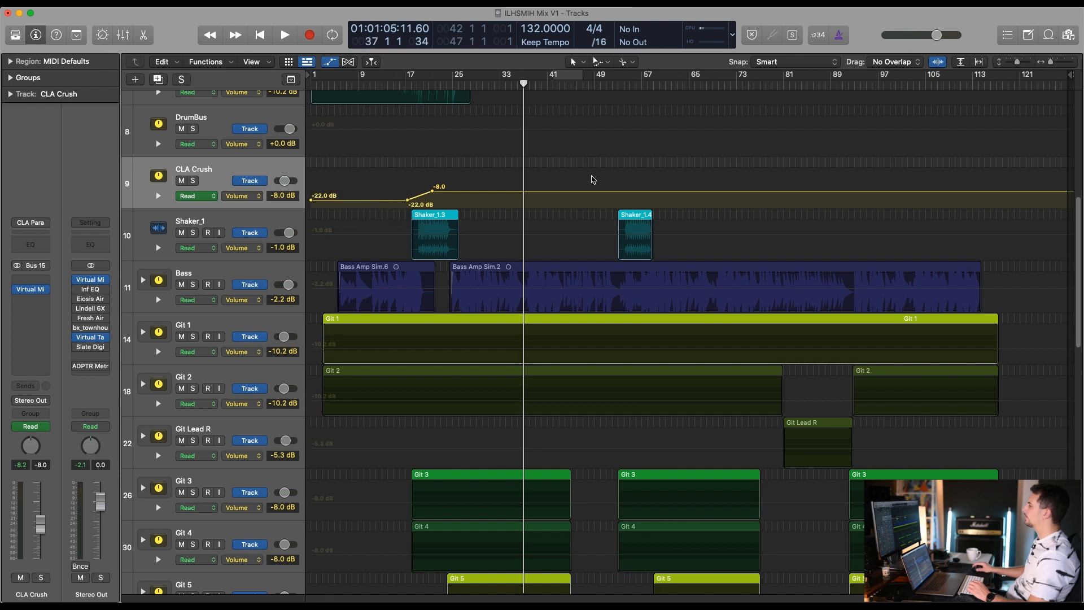
{"action": "key", "text": "a"}
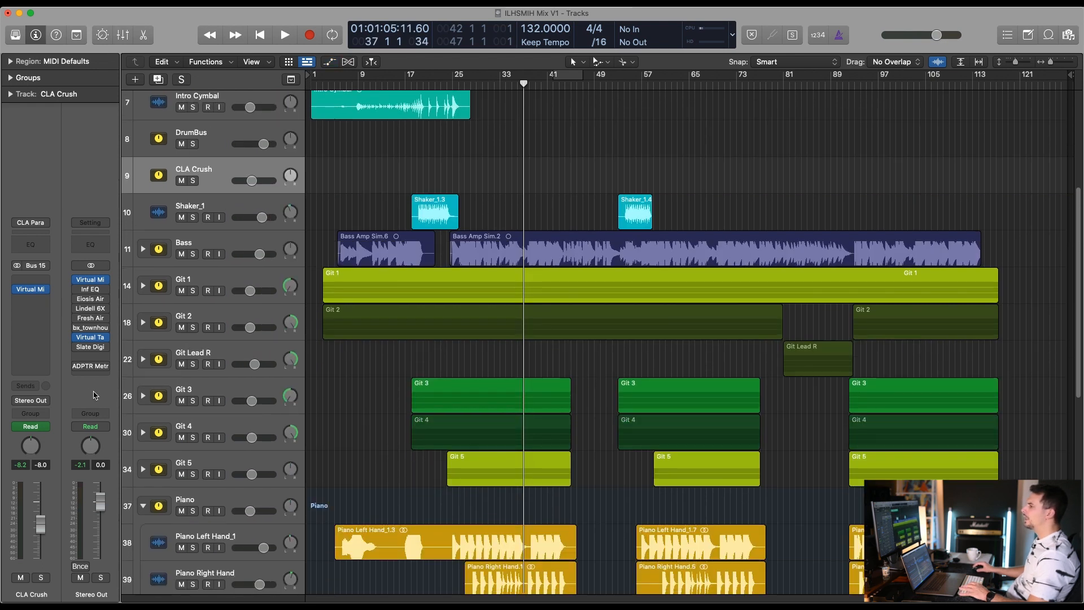
Check the Stereo Out's Virtual Mix Rack during playback and set its Virtual Tape Machines to +1.06 dB input and -1.06 dB output
{"action": "left_click", "coordinate": [90, 280]}
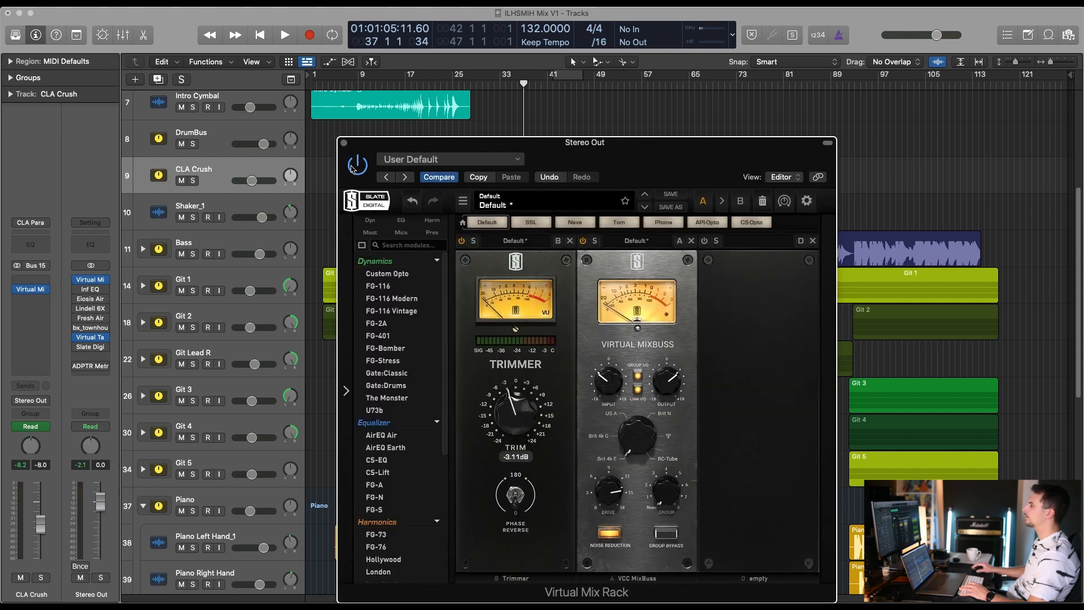
{"action": "key", "text": "space"}
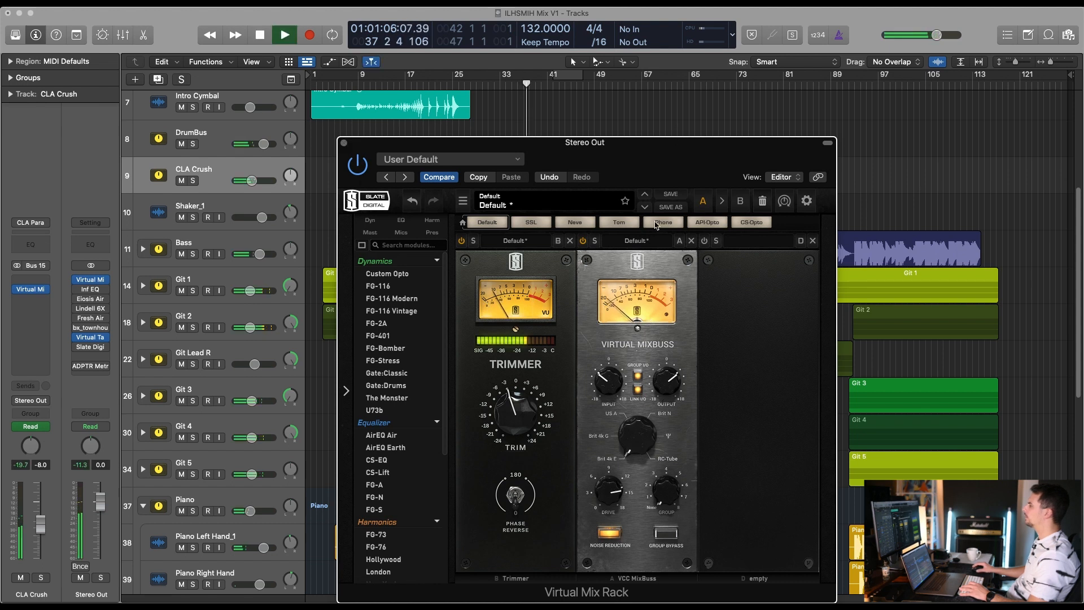
{"action": "left_click_drag", "start_coordinate": [634, 172], "coordinate": [638, 136]}
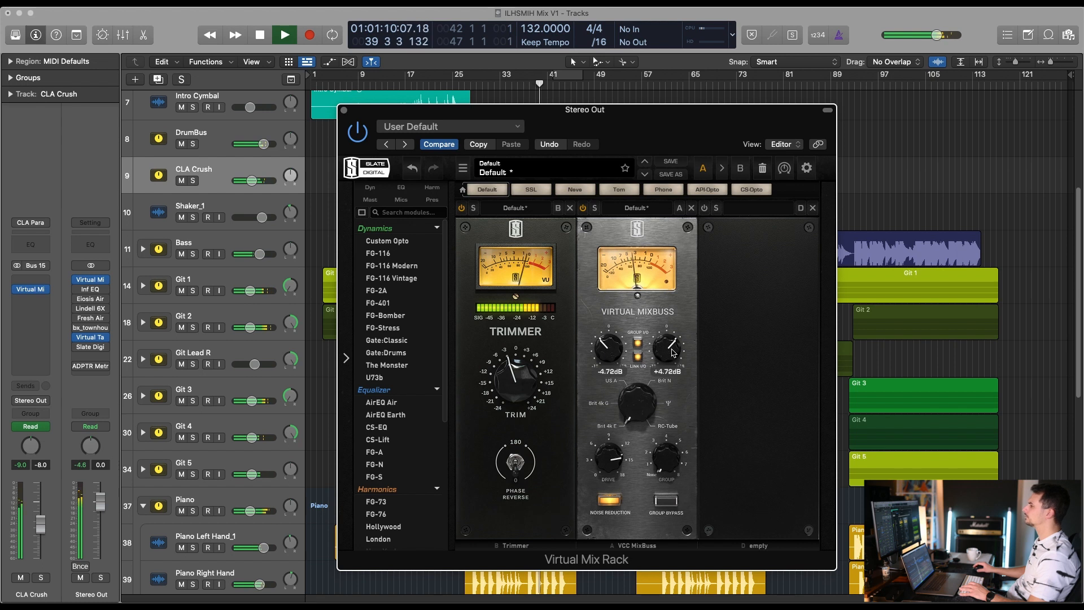
{"action": "left_click", "coordinate": [92, 338]}
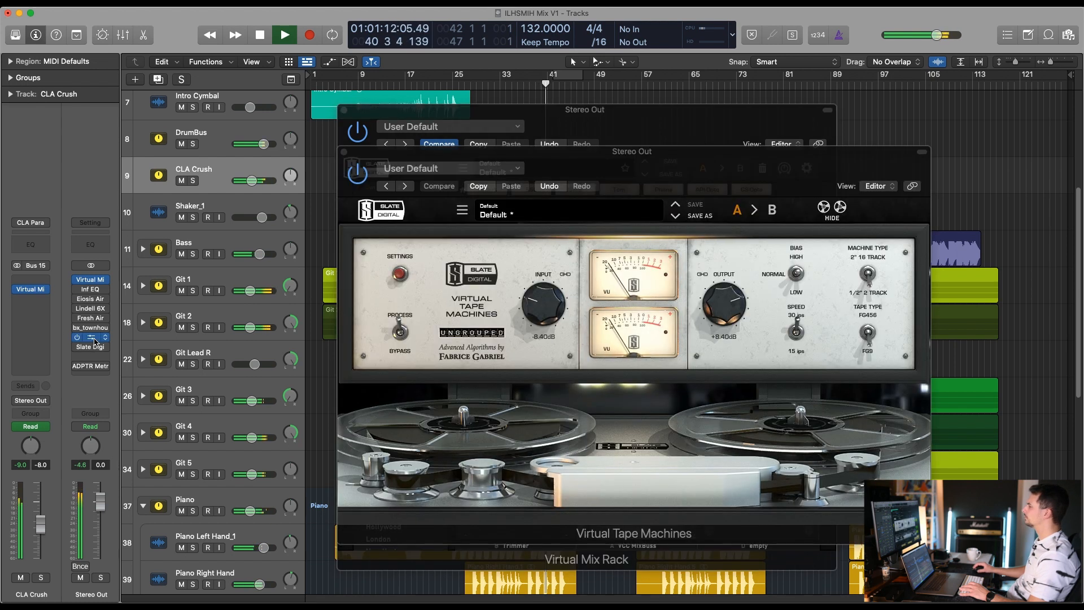
{"action": "left_click_drag", "start_coordinate": [729, 328], "coordinate": [729, 341]}
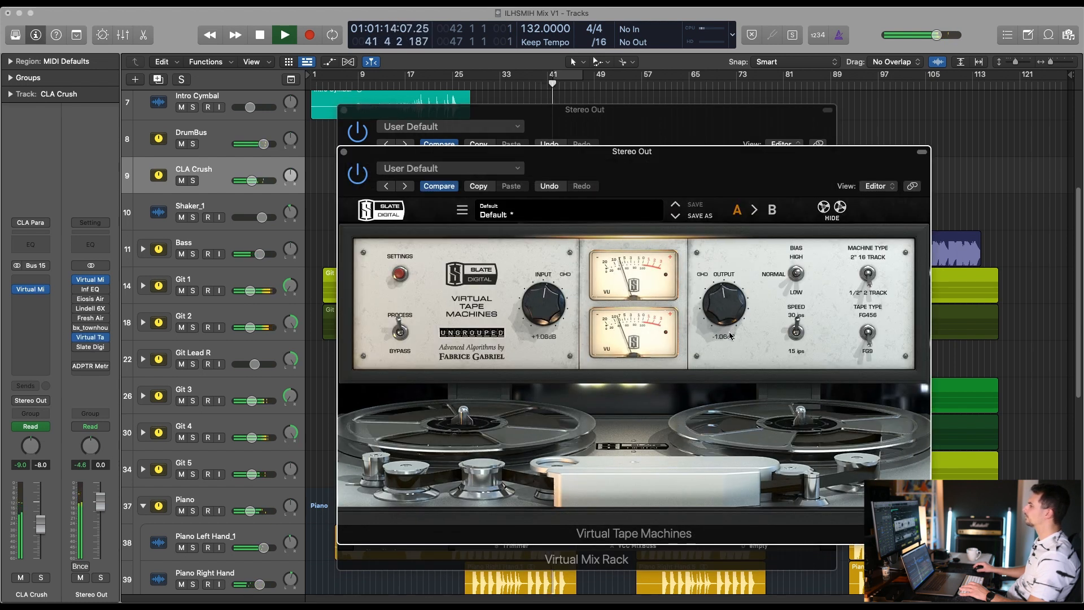
{"action": "left_click", "coordinate": [344, 152]}
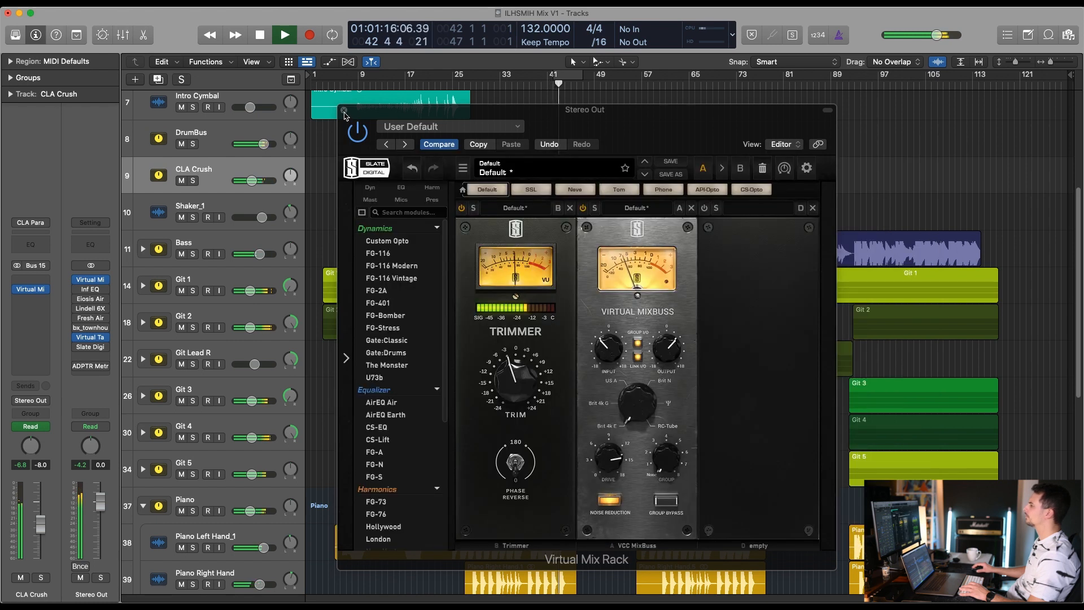
{"action": "left_click", "coordinate": [344, 111]}
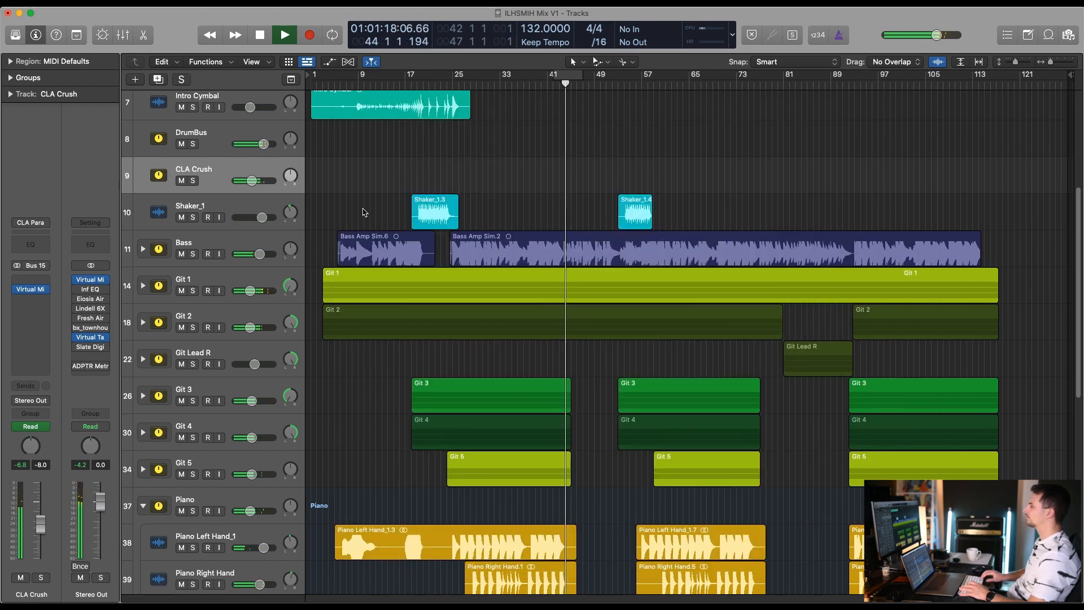
Select the Lead Overdrive (Gretsch) track and listen to its second region in the mix up to about bar 52
{"action": "key", "text": "z"}
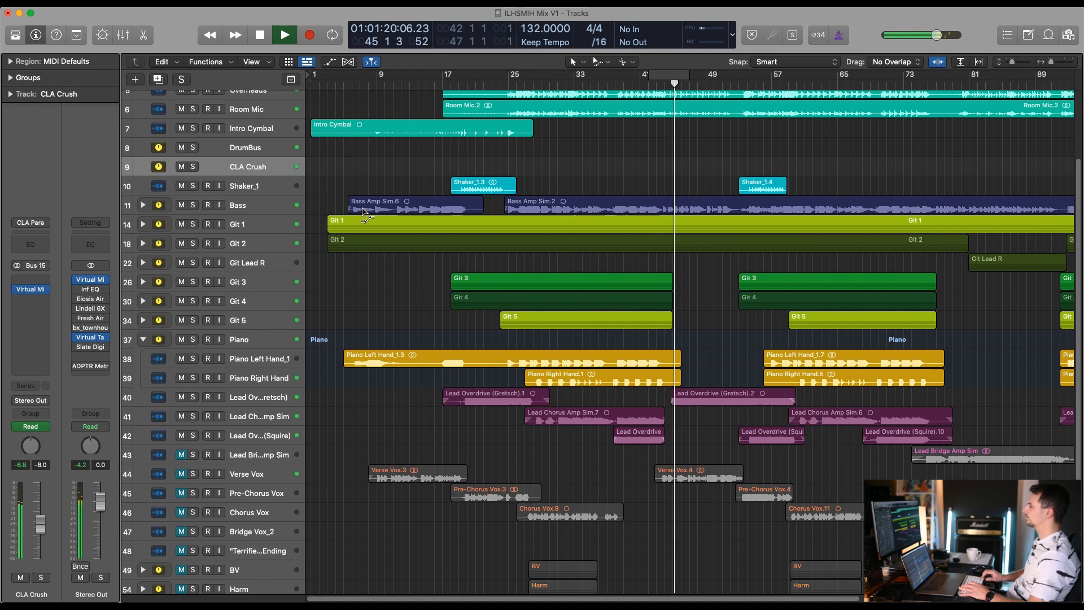
{"action": "key", "text": "super+Down"}
{"action": "scroll", "coordinate": [391, 353], "scroll_direction": "down", "scroll_amount": 5}
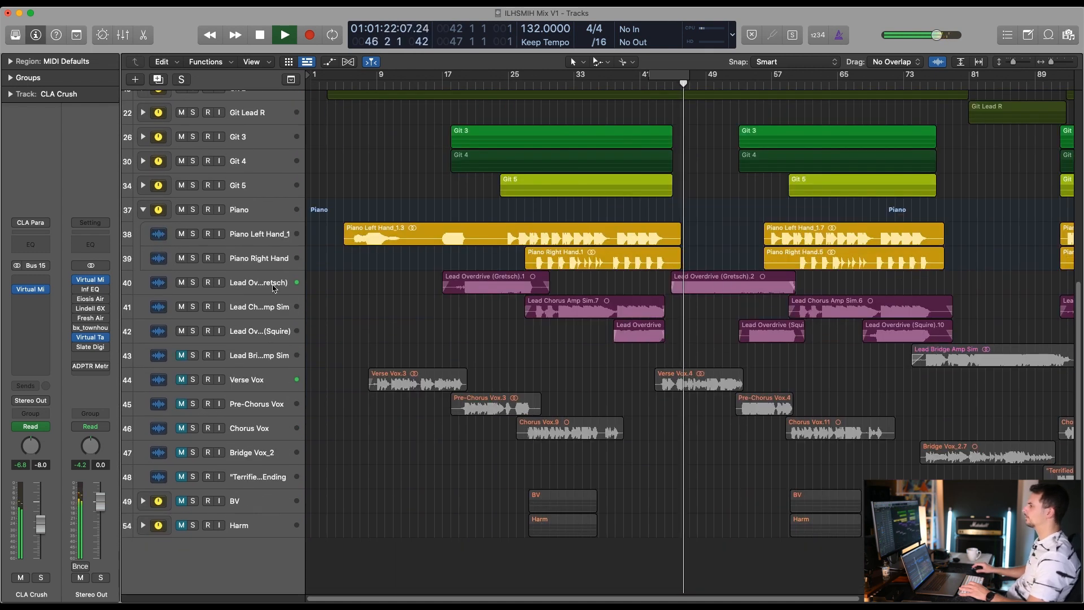
{"action": "left_click", "coordinate": [273, 288]}
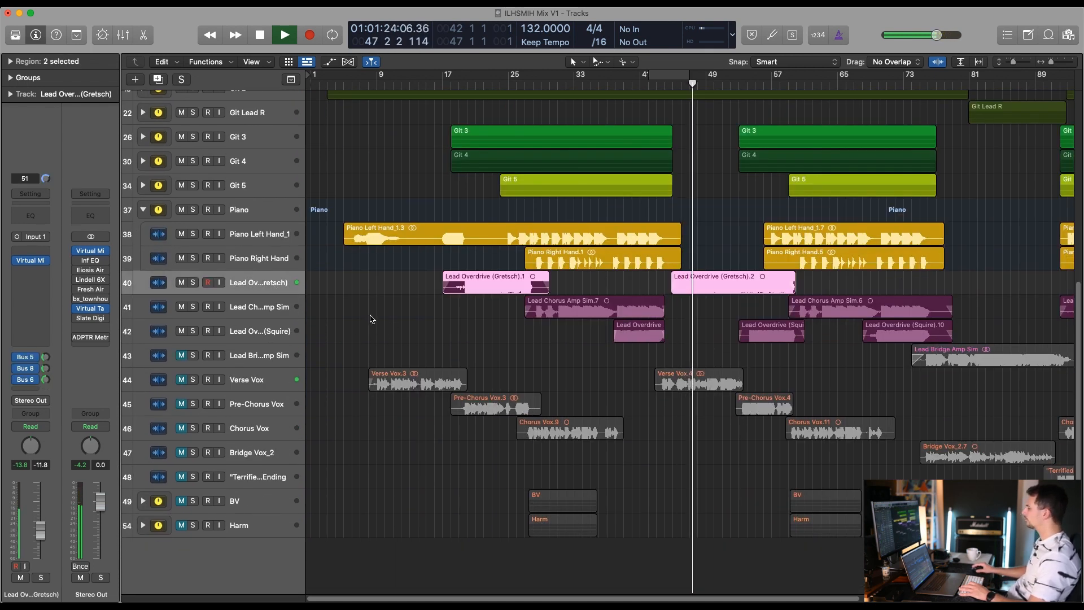
{"action": "left_click", "coordinate": [351, 324]}
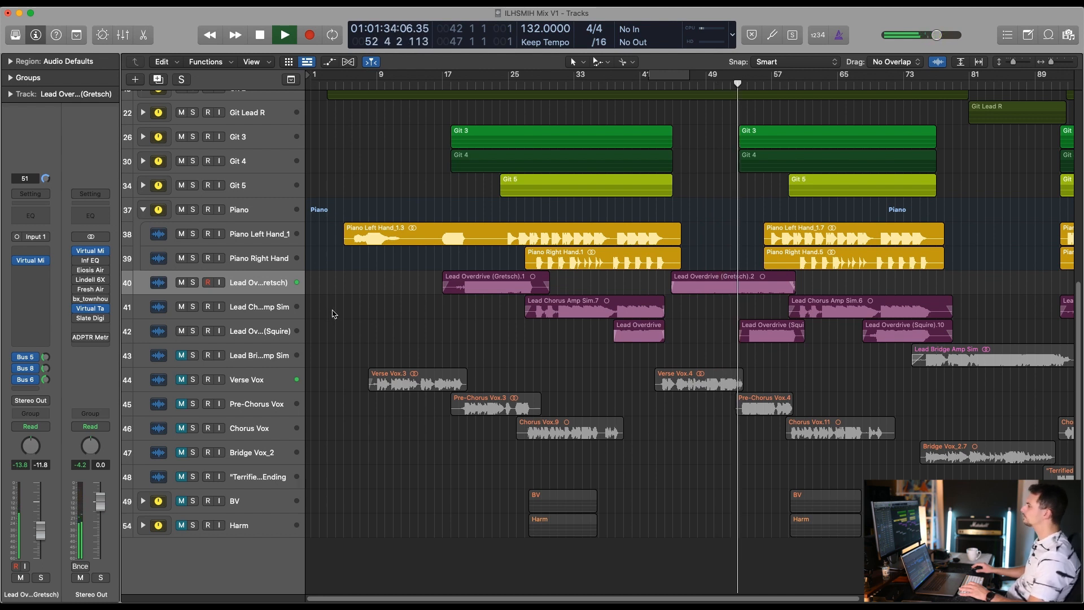
Select the Lead Overdrive (Squire) track, listen to it within the mix, and stop playback around bar 57
{"action": "key", "text": "super+Left"}
{"action": "key", "text": "super+Down"}
{"action": "key", "text": "super+Down"}
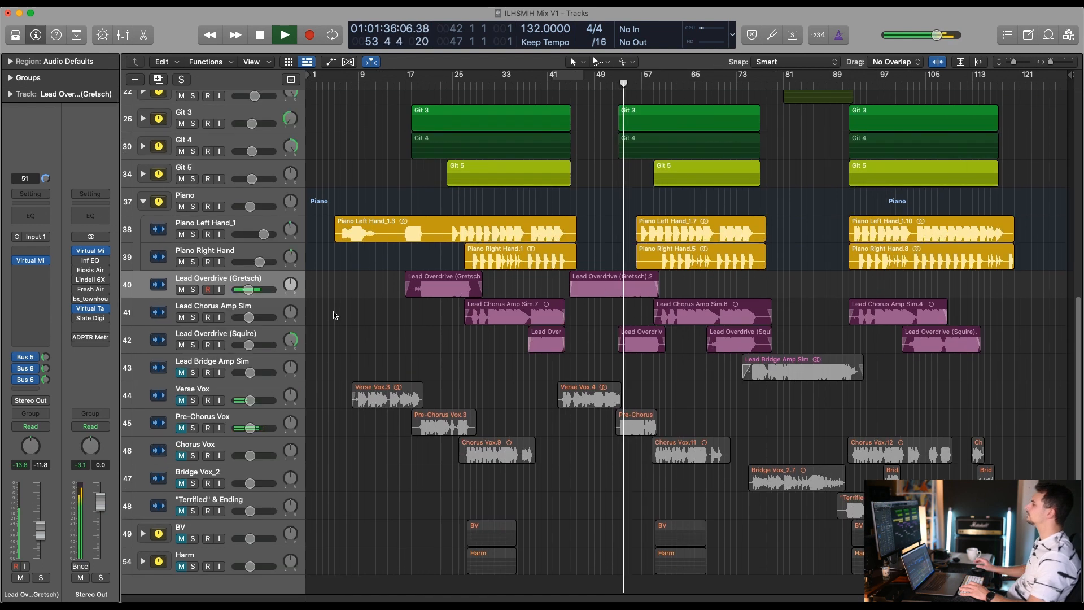
{"action": "scroll", "coordinate": [373, 333], "scroll_direction": "down", "scroll_amount": 1}
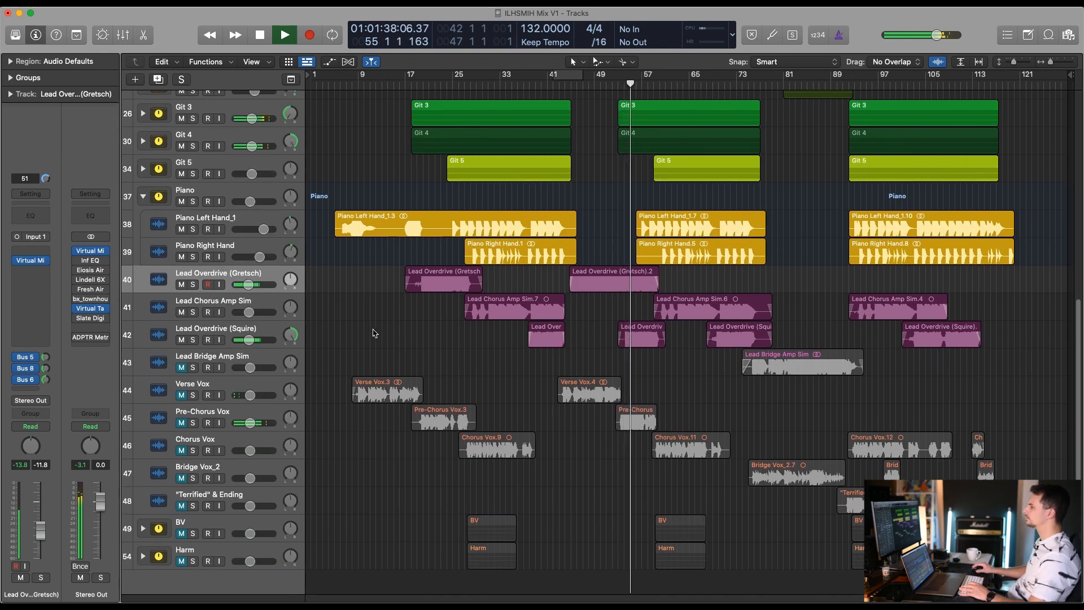
{"action": "scroll", "coordinate": [372, 333], "scroll_direction": "down", "scroll_amount": 3}
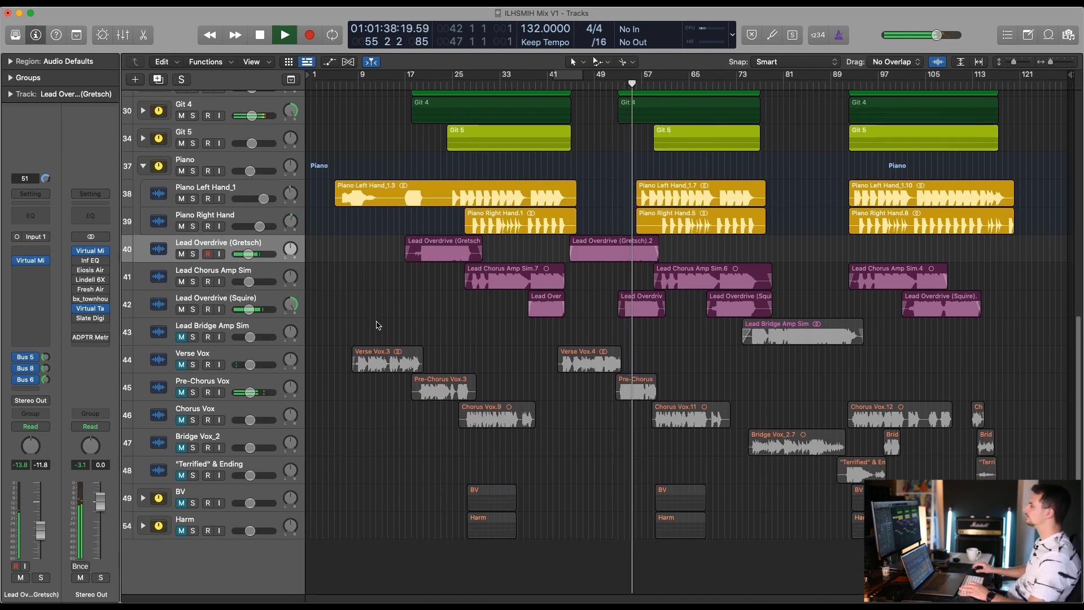
{"action": "left_click", "coordinate": [268, 302]}
{"action": "key", "text": "space"}
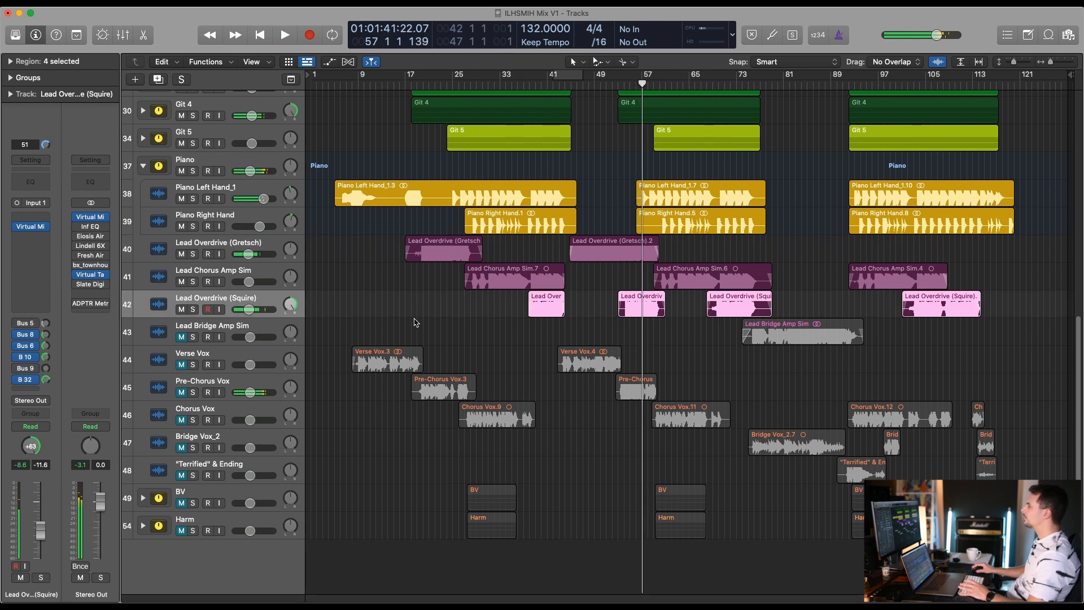
Select the Lead Bridge Amp Sim track and unmute it
{"action": "scroll", "coordinate": [947, 319], "scroll_direction": "up", "scroll_amount": 15}
{"action": "scroll", "coordinate": [945, 298], "scroll_direction": "down", "scroll_amount": 14}
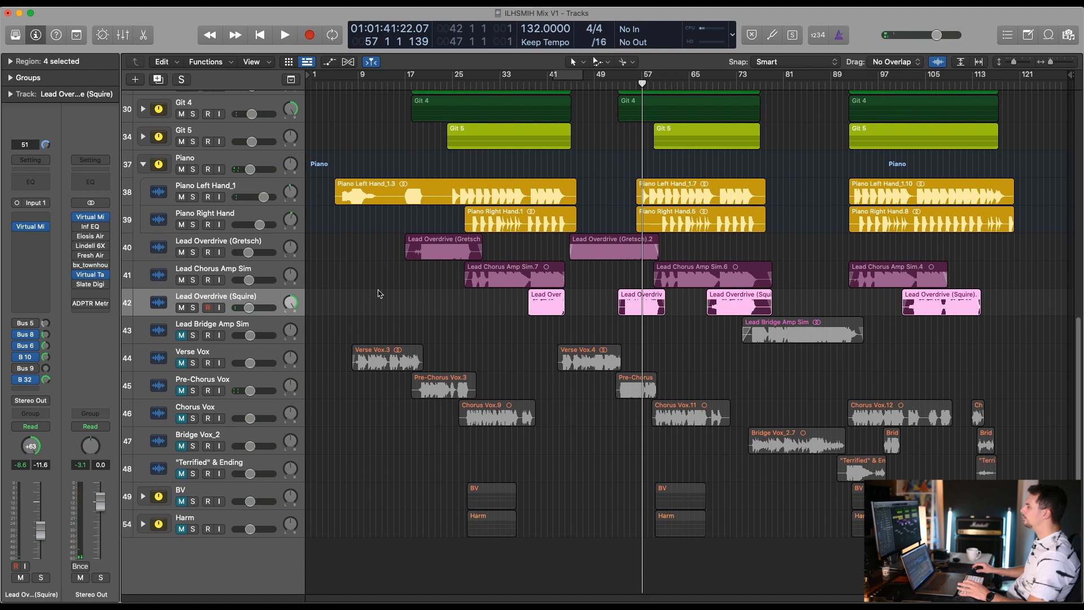
{"action": "left_click", "coordinate": [259, 324]}
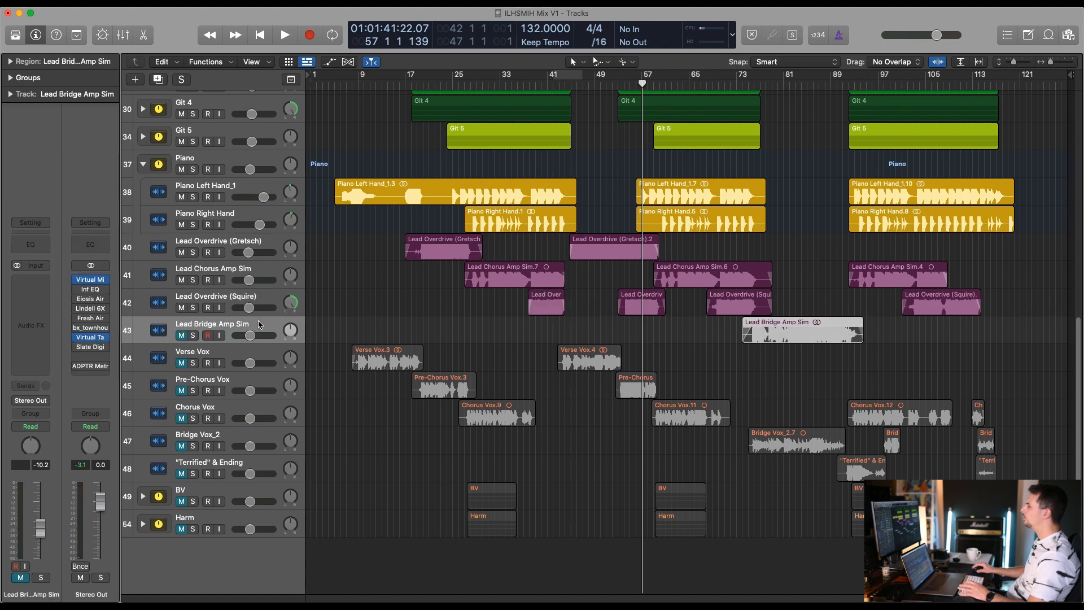
{"action": "left_click", "coordinate": [185, 336]}
Remove the opening part of the Lead Bridge Amp Sim region so it starts around bar 75.5, and play the bridge
{"action": "left_click_drag", "start_coordinate": [747, 335], "coordinate": [871, 441]}
{"action": "left_click_drag", "start_coordinate": [490, 232], "coordinate": [638, 394]}
{"action": "right_click", "coordinate": [521, 195]}
{"action": "left_click", "coordinate": [498, 181]}
{"action": "key", "text": "Delete"}
{"action": "left_click_drag", "start_coordinate": [522, 98], "coordinate": [538, 102]}
{"action": "left_click", "coordinate": [649, 210], "text": "ctrl+alt"}
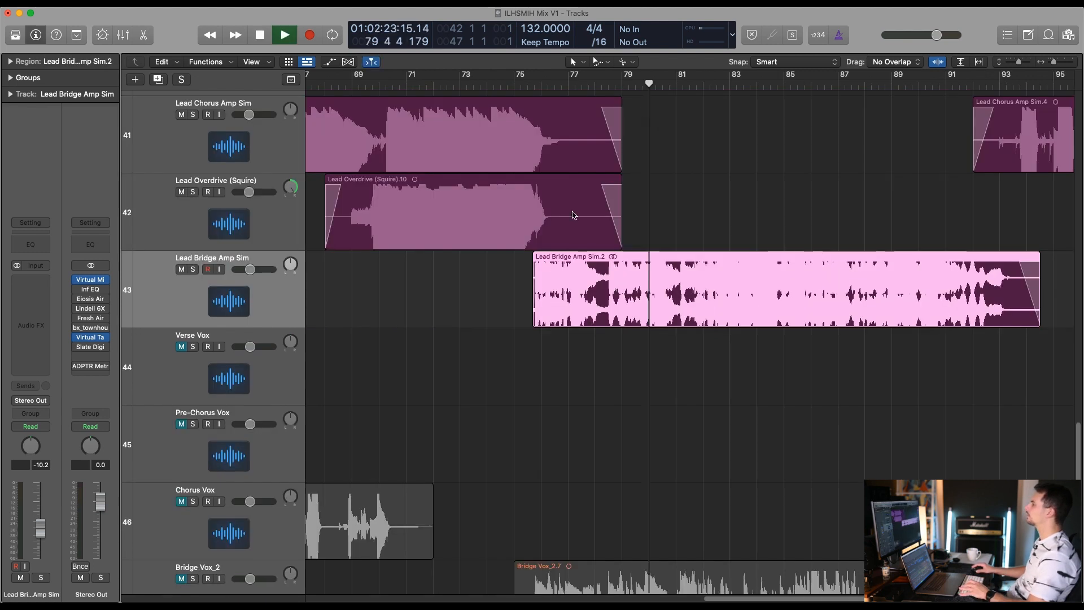
Solo the Lead Bridge Amp Sim track and listen to it on its own during the bridge
{"action": "left_click", "coordinate": [513, 327], "text": "ctrl+alt"}
{"action": "key", "text": "s"}
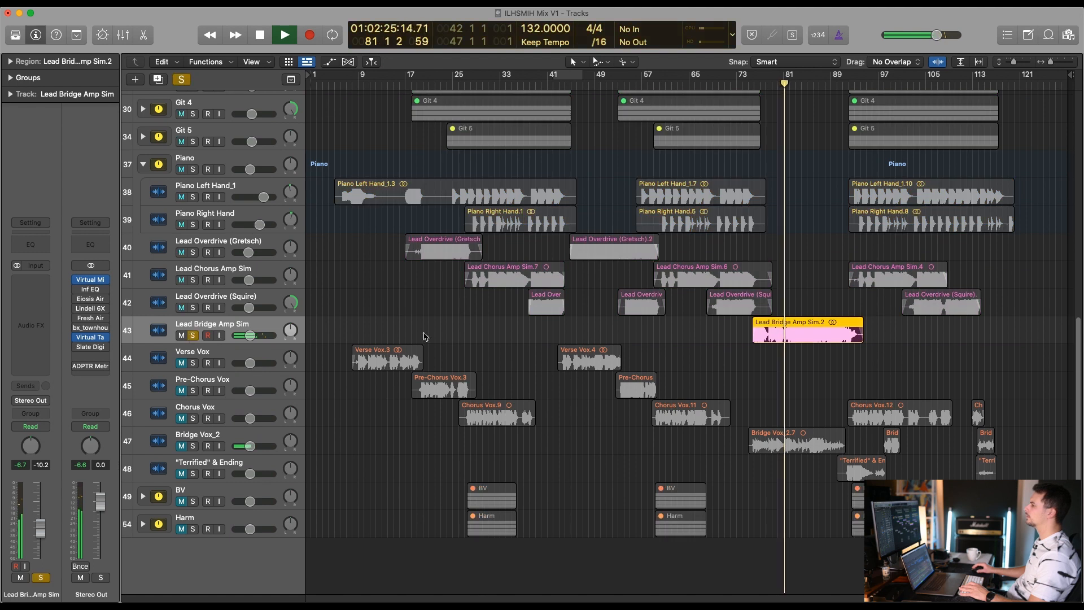
{"action": "key", "text": "super+Down"}
{"action": "key", "text": "super+Down"}
{"action": "key", "text": "super+Down"}
{"action": "key", "text": "super+Down"}
{"action": "key", "text": "super+Down"}
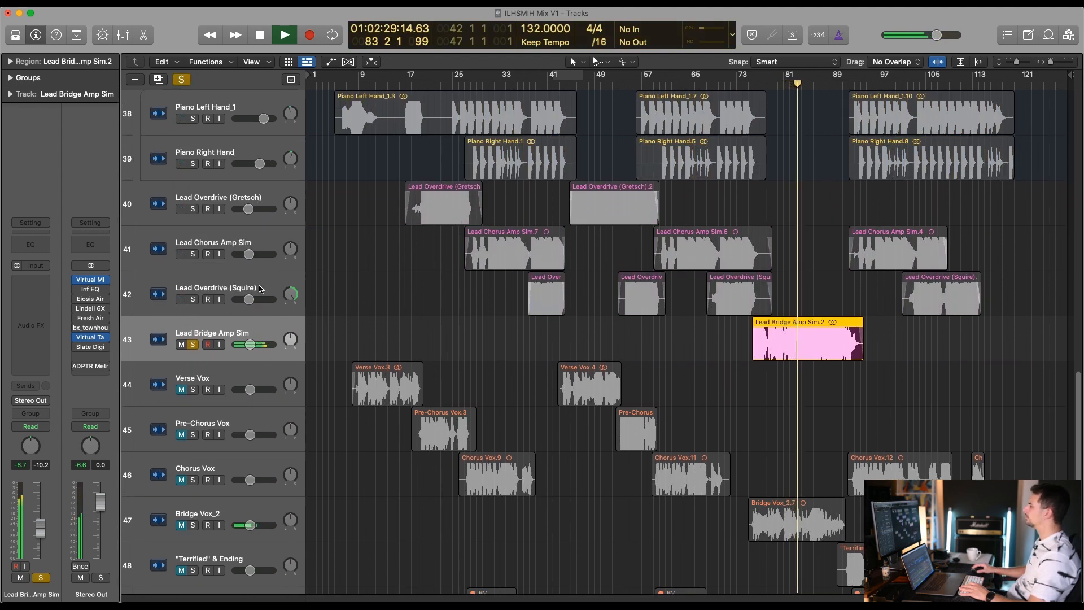
Copy the Lead Chorus Amp Sim channel strip settings, including plug-in, sends and level, onto Lead Bridge Amp Sim, and unsolo that track
{"action": "left_click", "coordinate": [251, 236]}
{"action": "key", "text": "Down"}
{"action": "key", "text": "Down"}
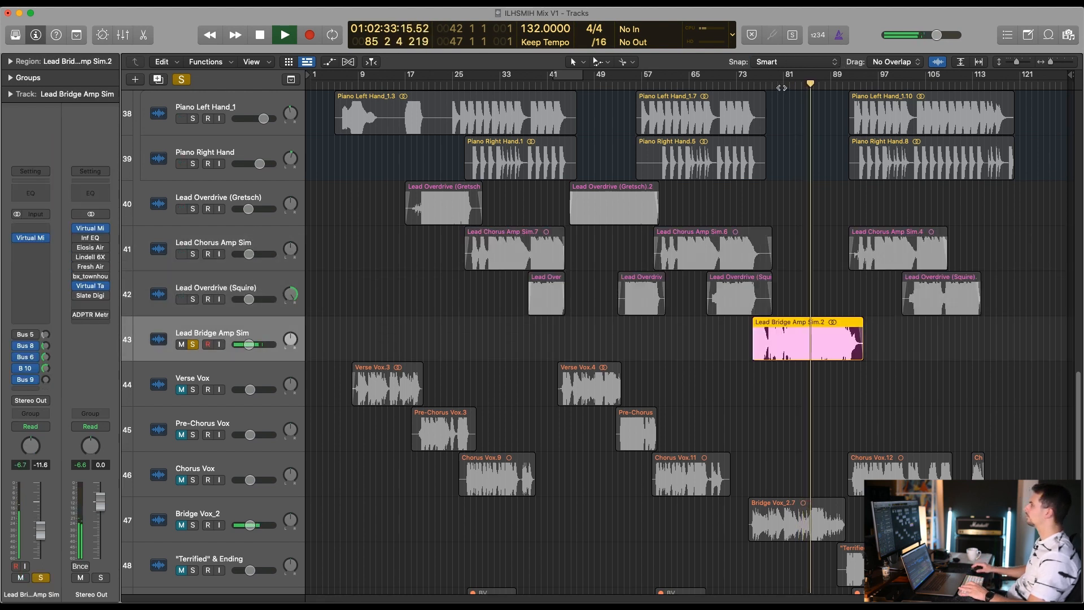
{"action": "key", "text": "s"}
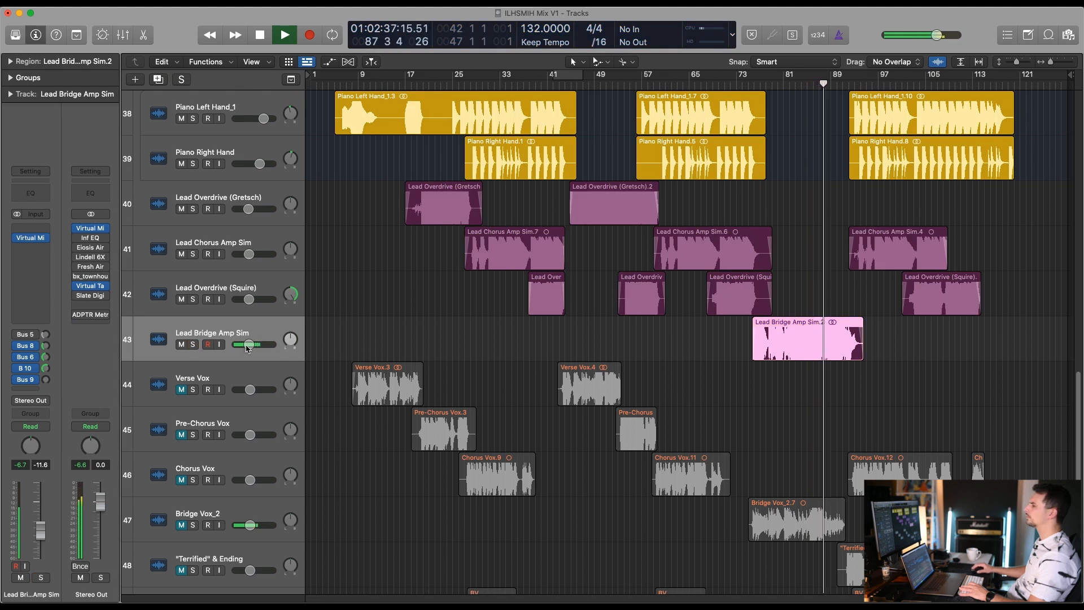
Replay the bridge from about bar 80, set the Lead Bridge Amp Sim volume to -9.0 dB, and listen to it in the mix
{"action": "key", "text": "space"}
{"action": "left_click", "coordinate": [276, 246]}
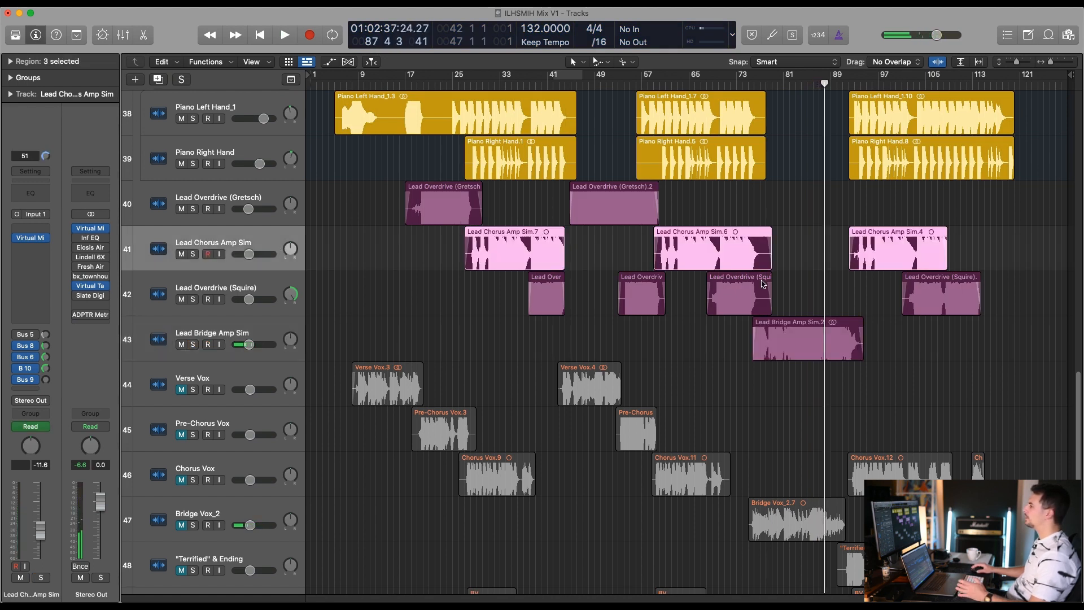
{"action": "left_click", "coordinate": [778, 85]}
{"action": "key", "text": "space"}
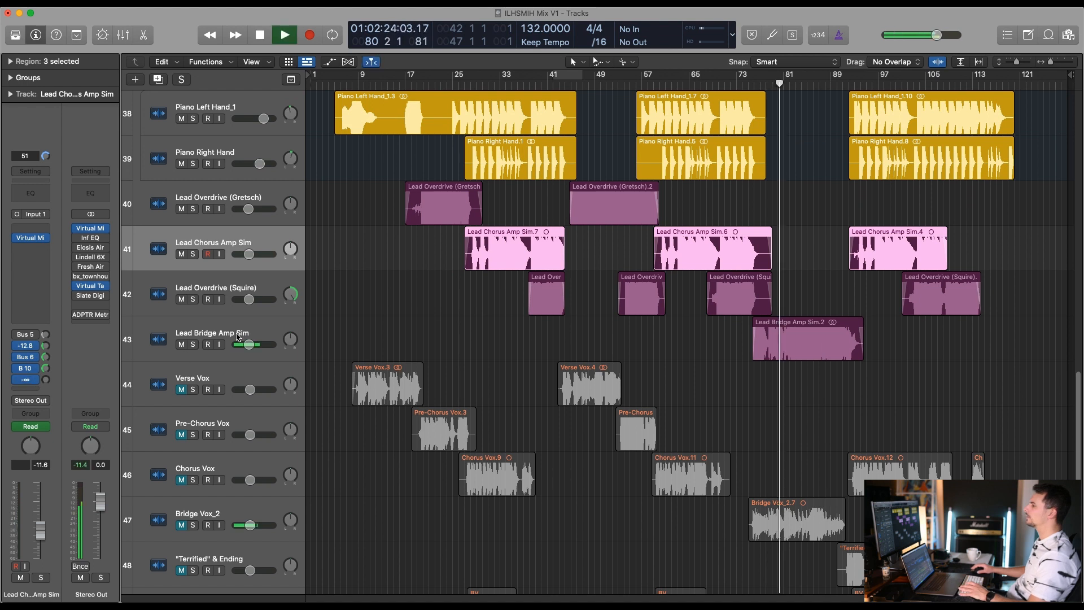
{"action": "left_click", "coordinate": [270, 334]}
{"action": "left_click_drag", "start_coordinate": [249, 344], "coordinate": [252, 345]}
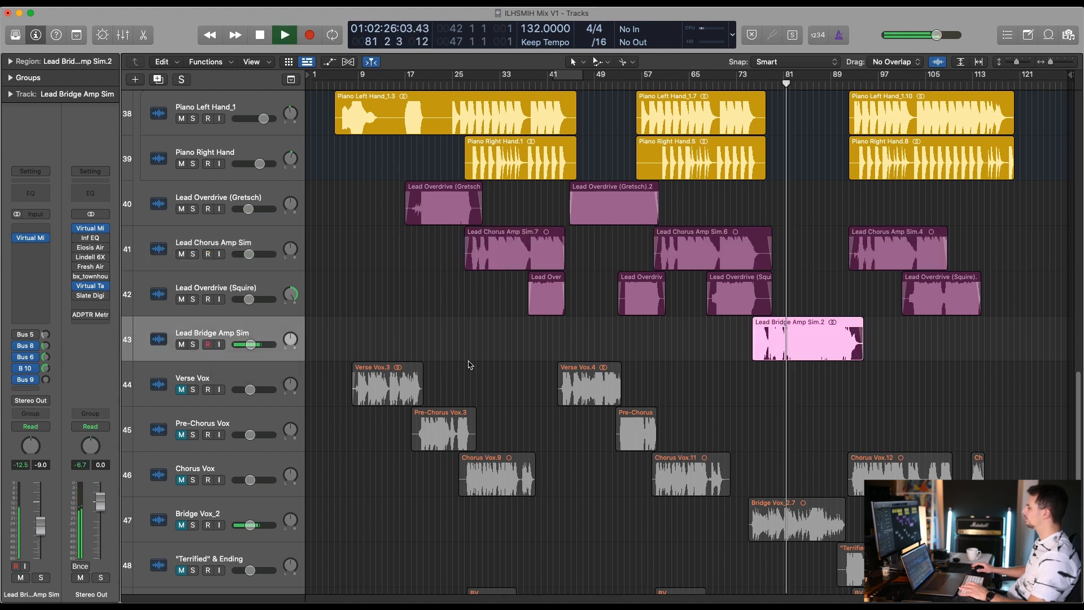
{"action": "scroll", "coordinate": [418, 298], "scroll_direction": "down", "scroll_amount": 3}
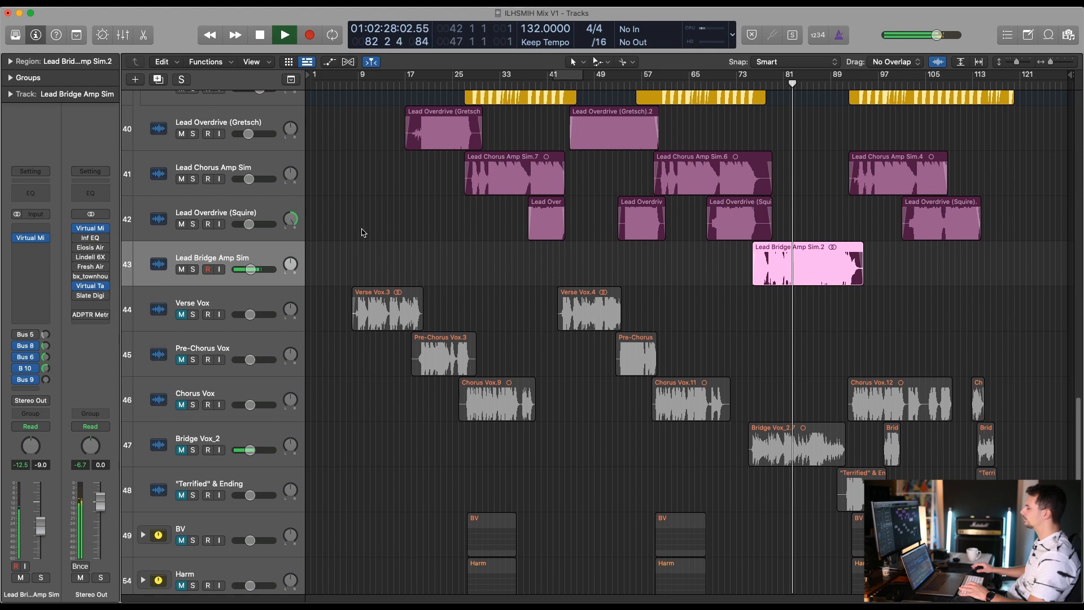
{"action": "scroll", "coordinate": [363, 232], "scroll_direction": "down", "scroll_amount": 1}
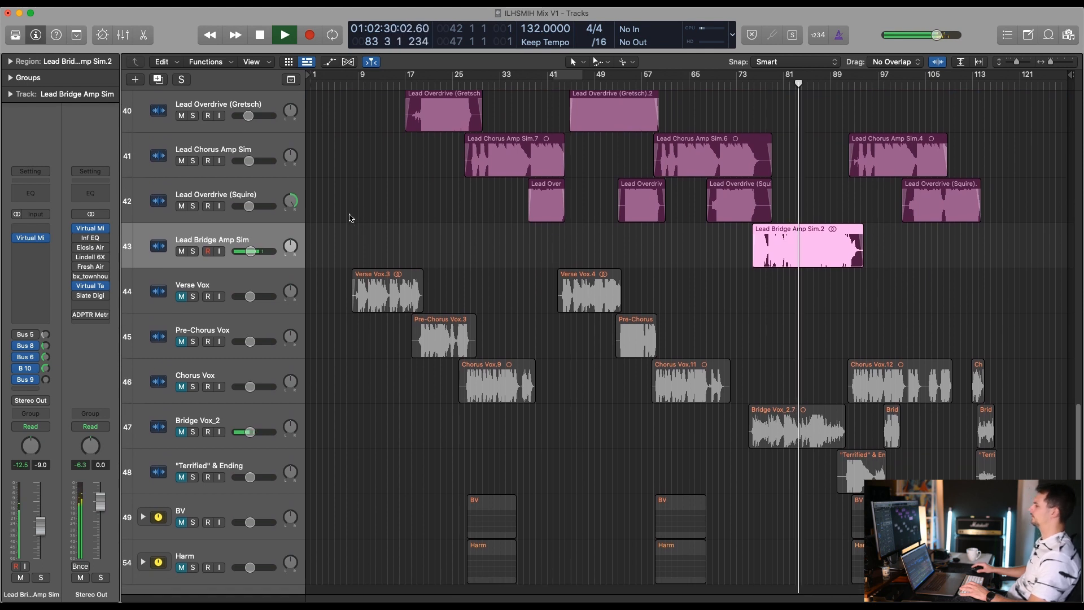
{"action": "scroll", "coordinate": [348, 213], "scroll_direction": "down", "scroll_amount": 2}
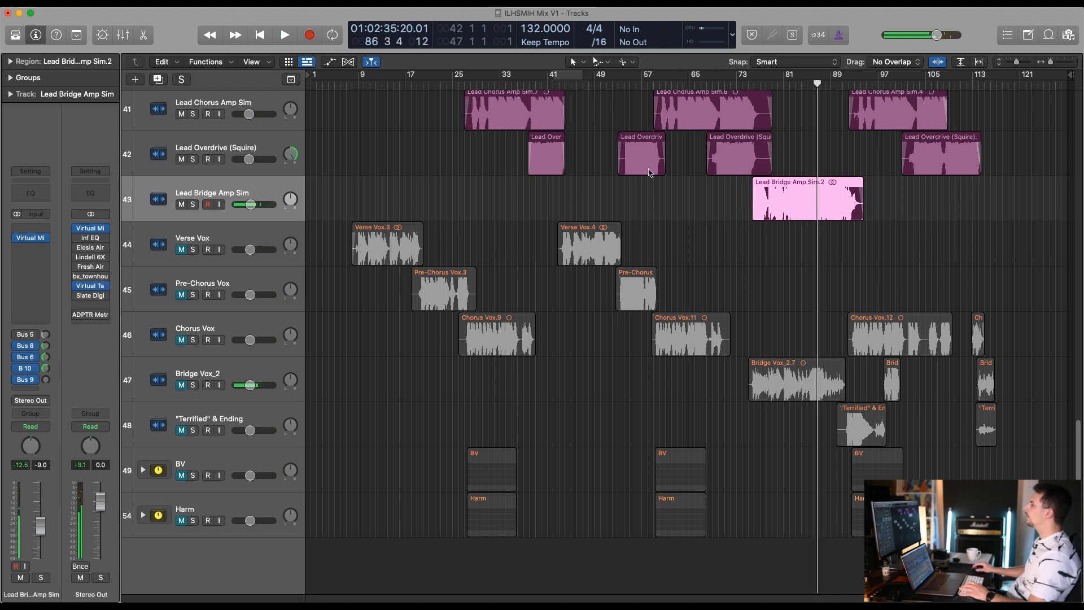
Check the effect channels fed by the Lead Bridge Amp Sim sends on Bus 10, Bus 6 and Bus 8
{"action": "left_click", "coordinate": [36, 369]}
{"action": "left_click", "coordinate": [46, 358]}
{"action": "left_click", "coordinate": [48, 346]}
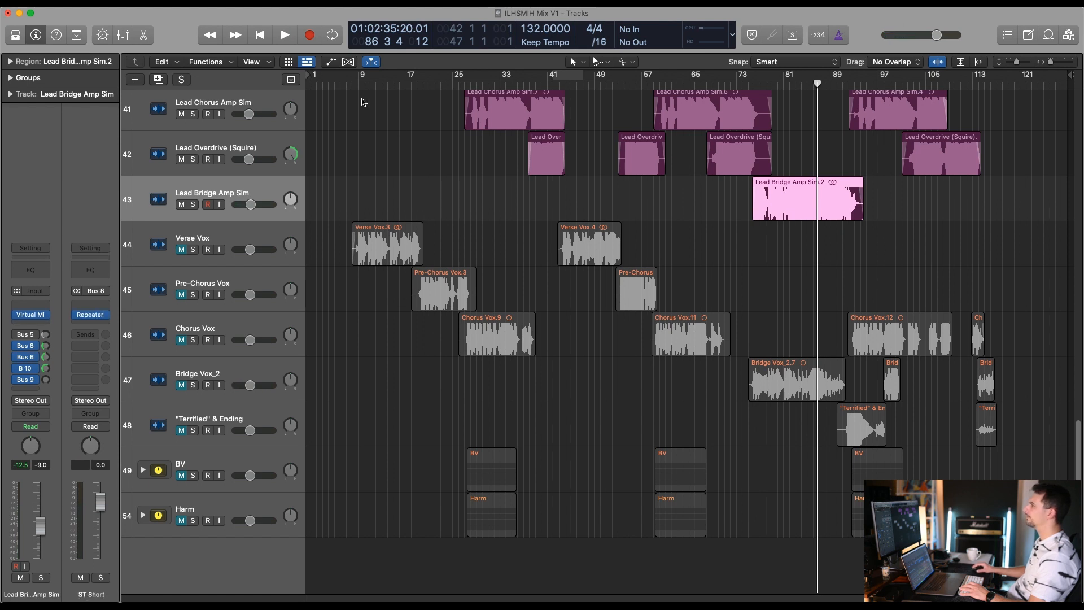